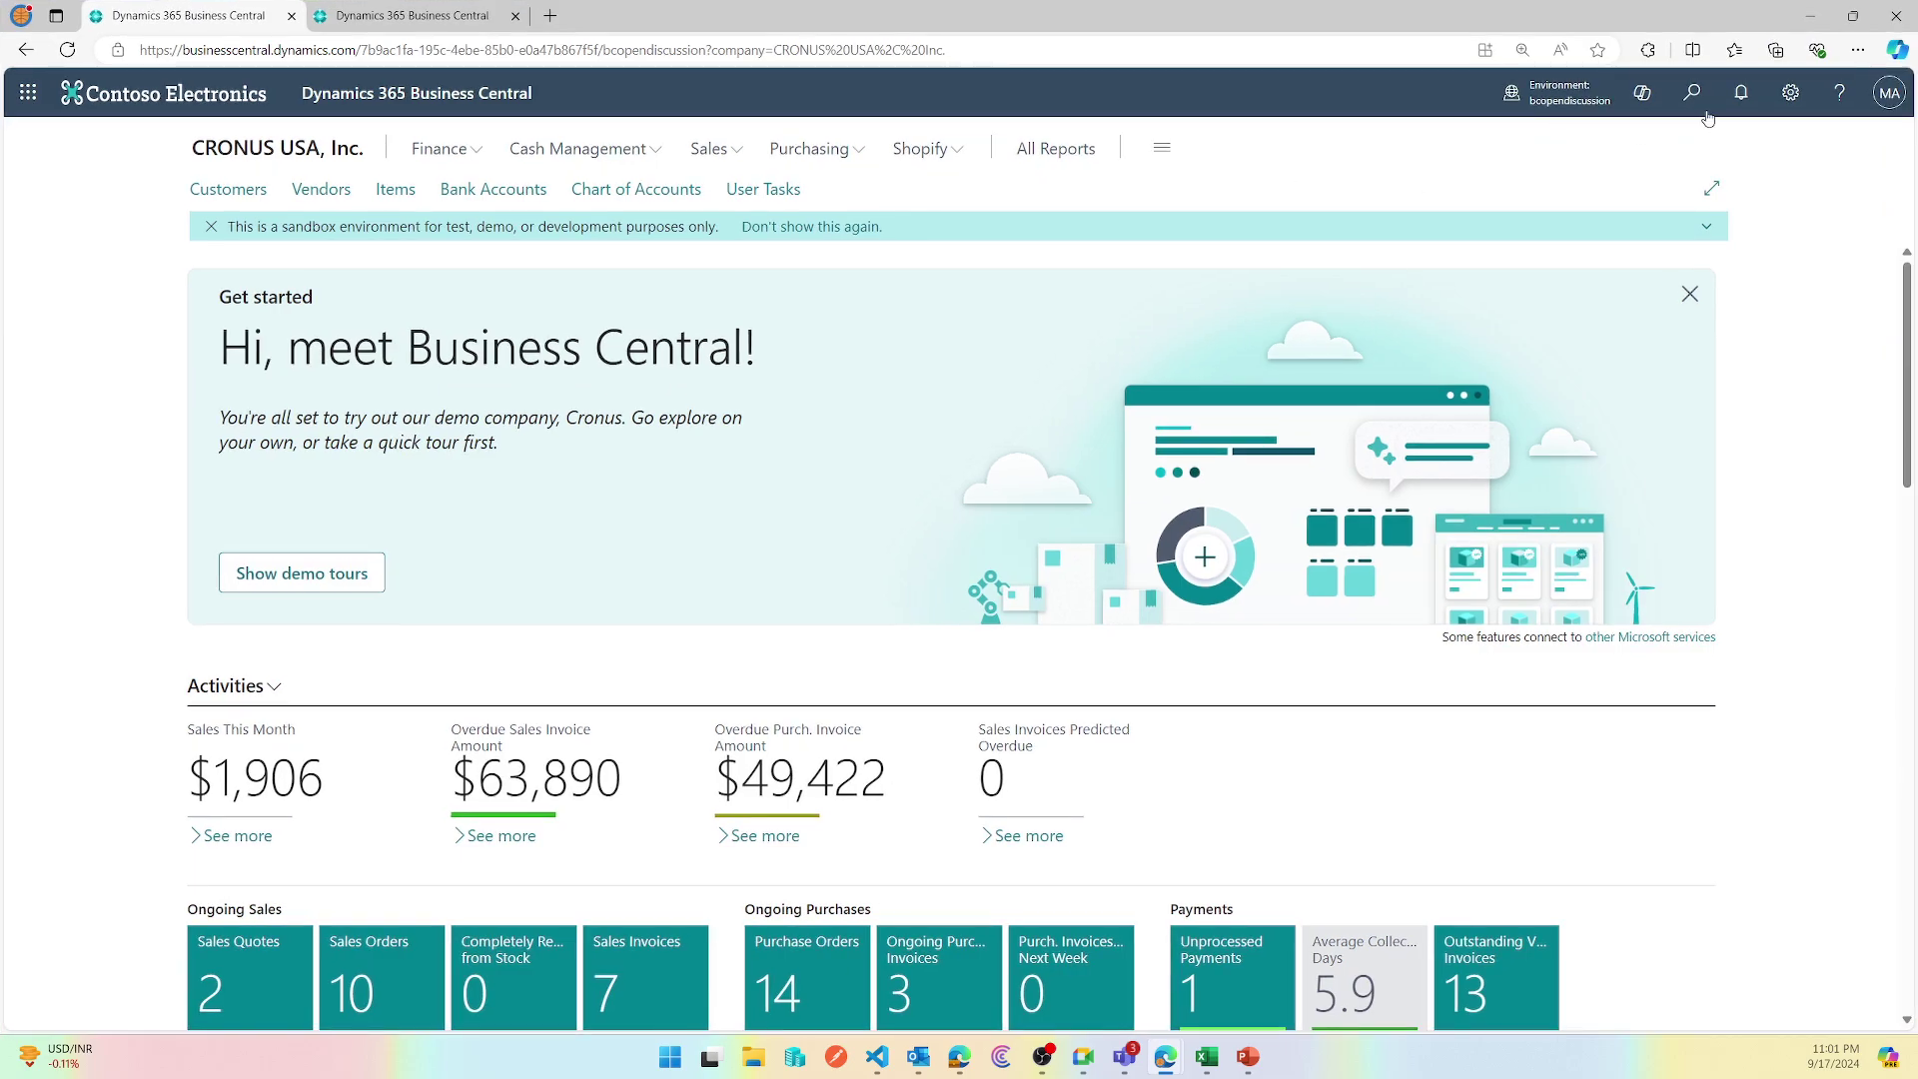
- Search Tell Me for 'extension' and open the Extension Marketplace from Extension Management
left_click(1705, 110)
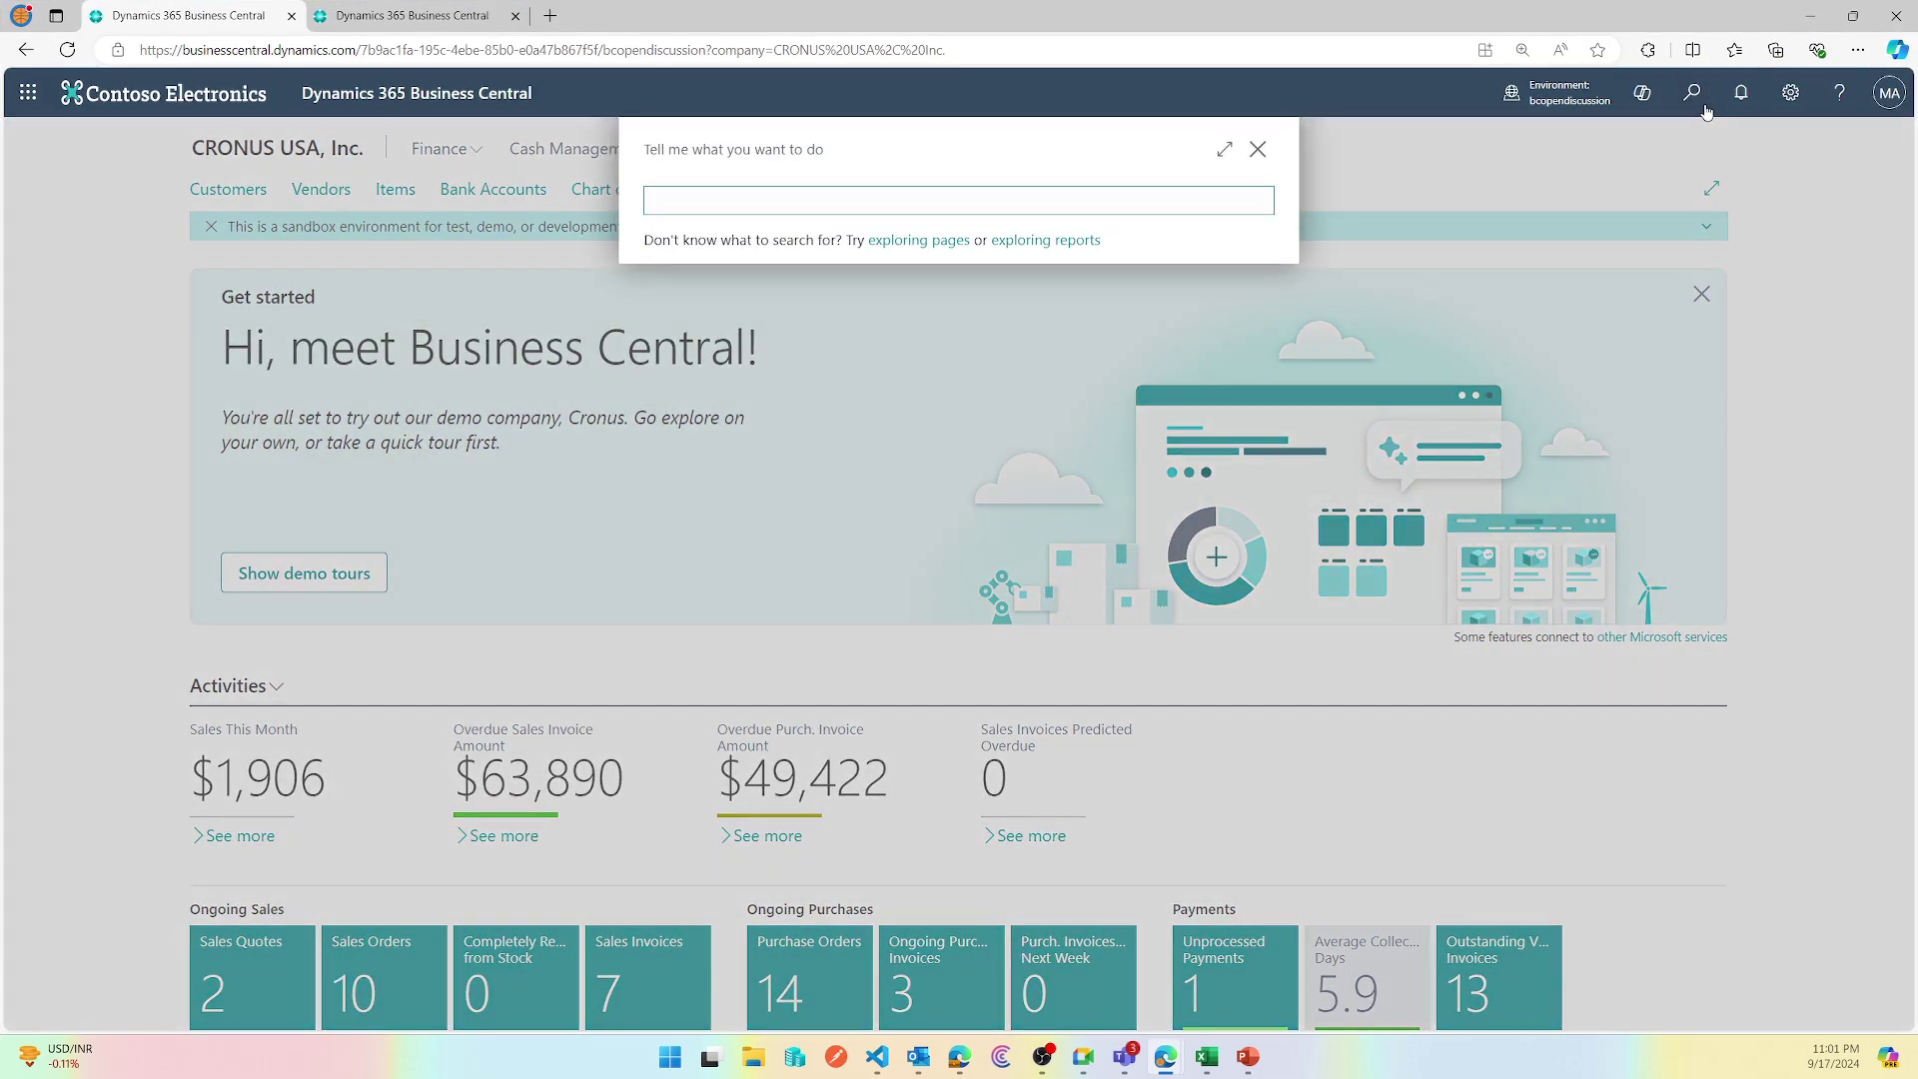
type("extension")
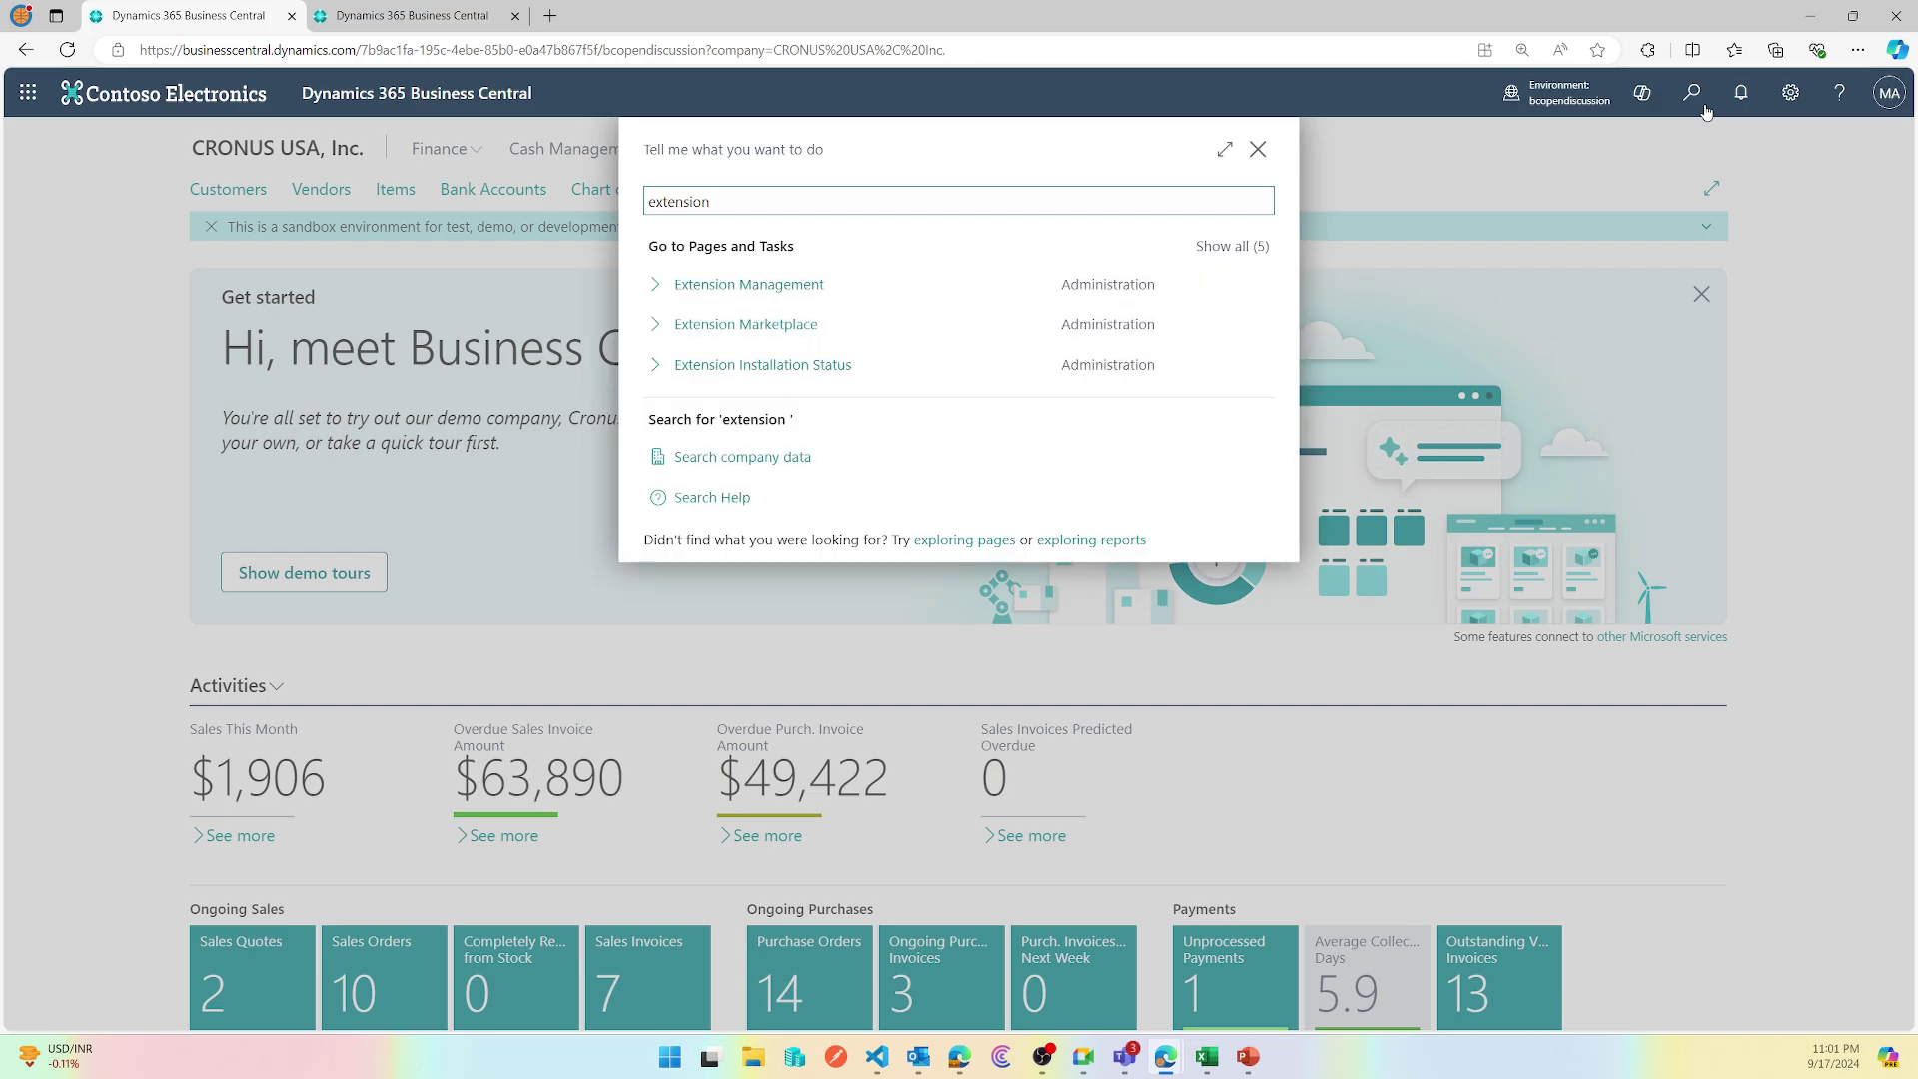
left_click(864, 294)
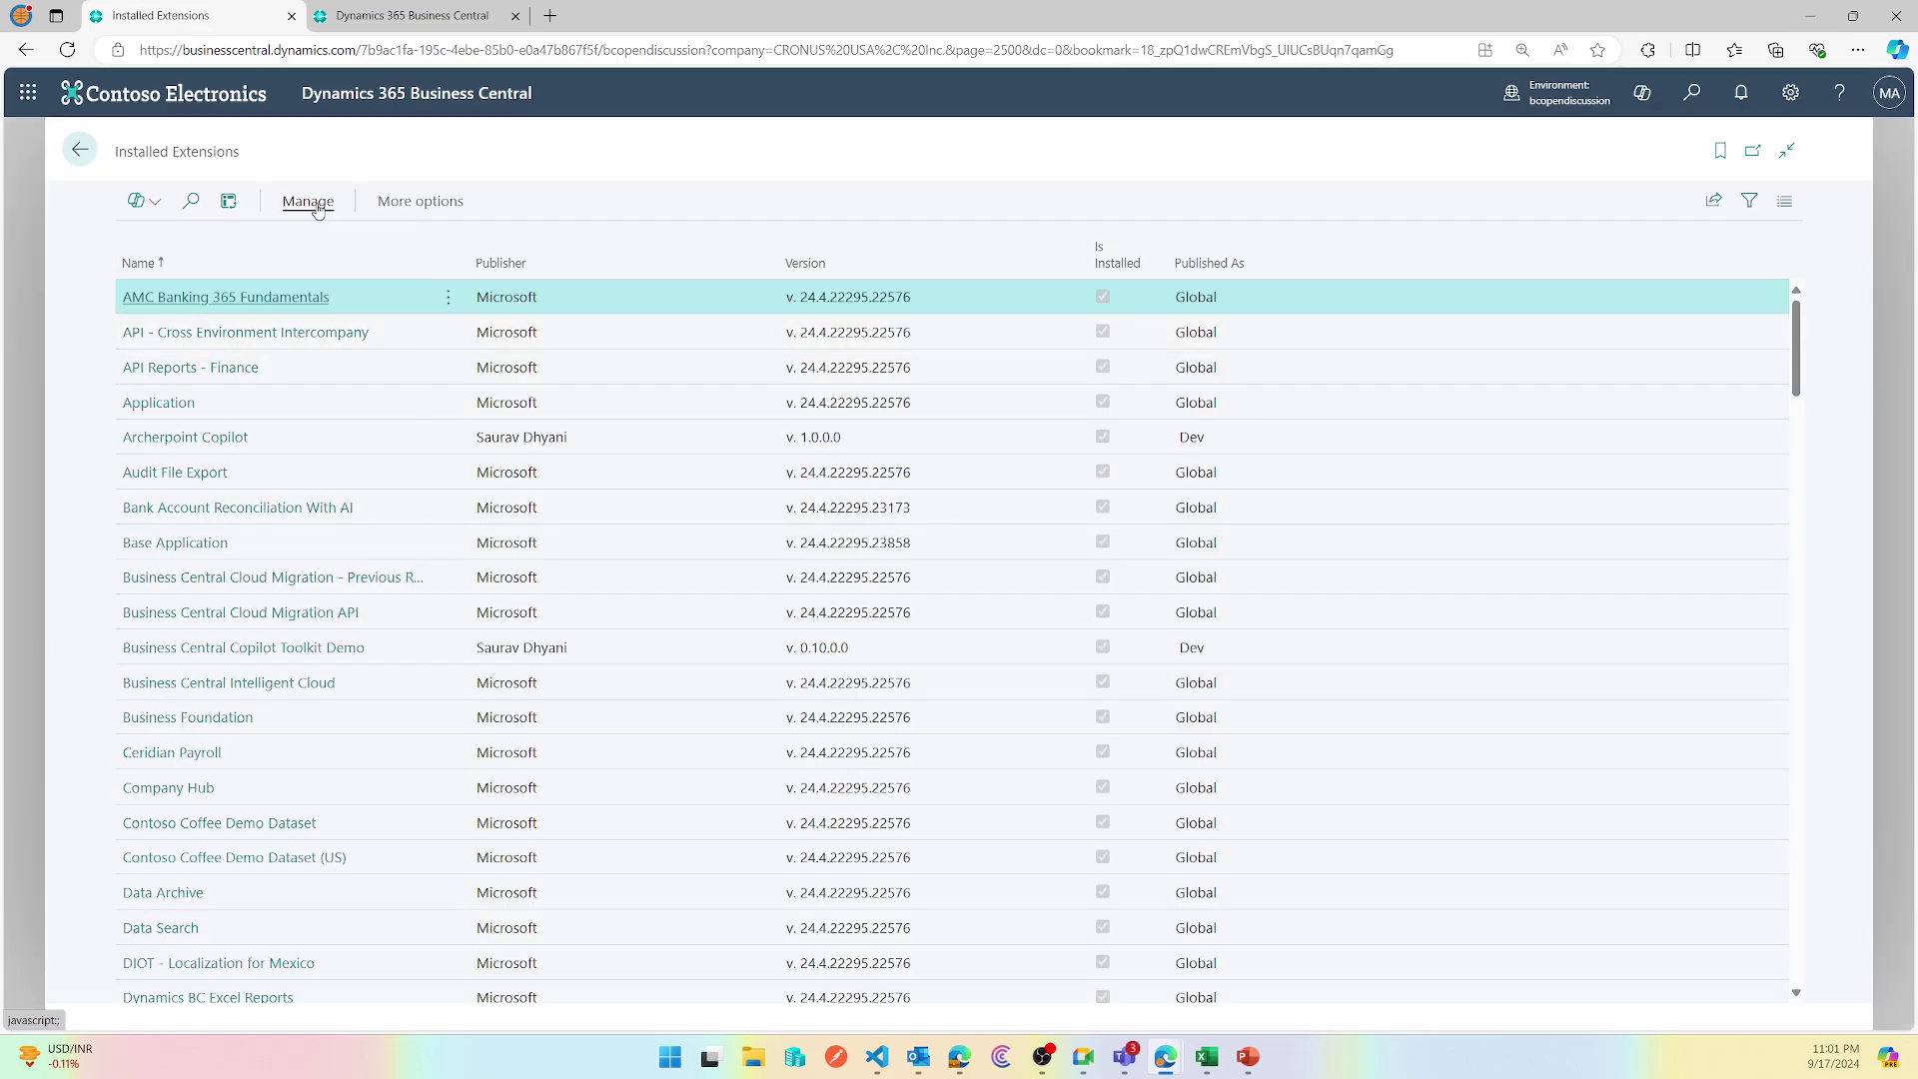
left_click(308, 201)
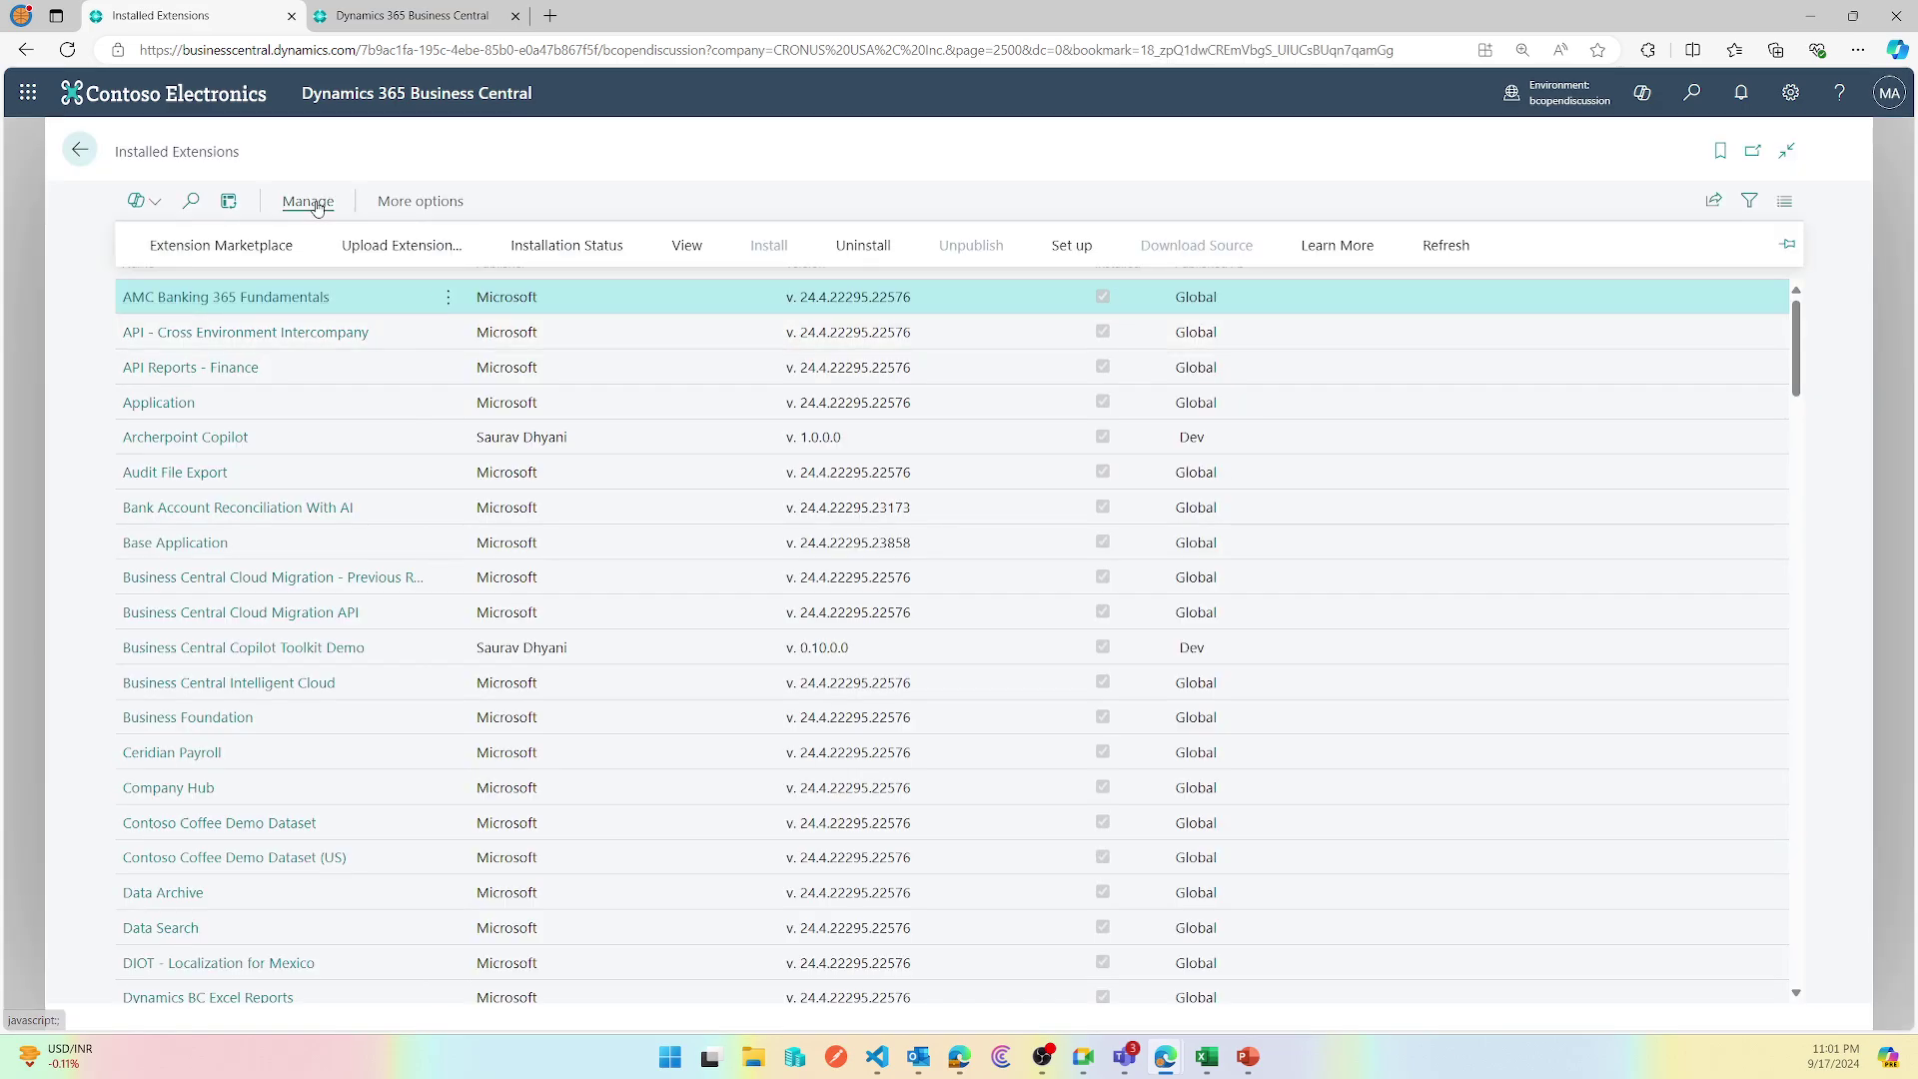
left_click(268, 252)
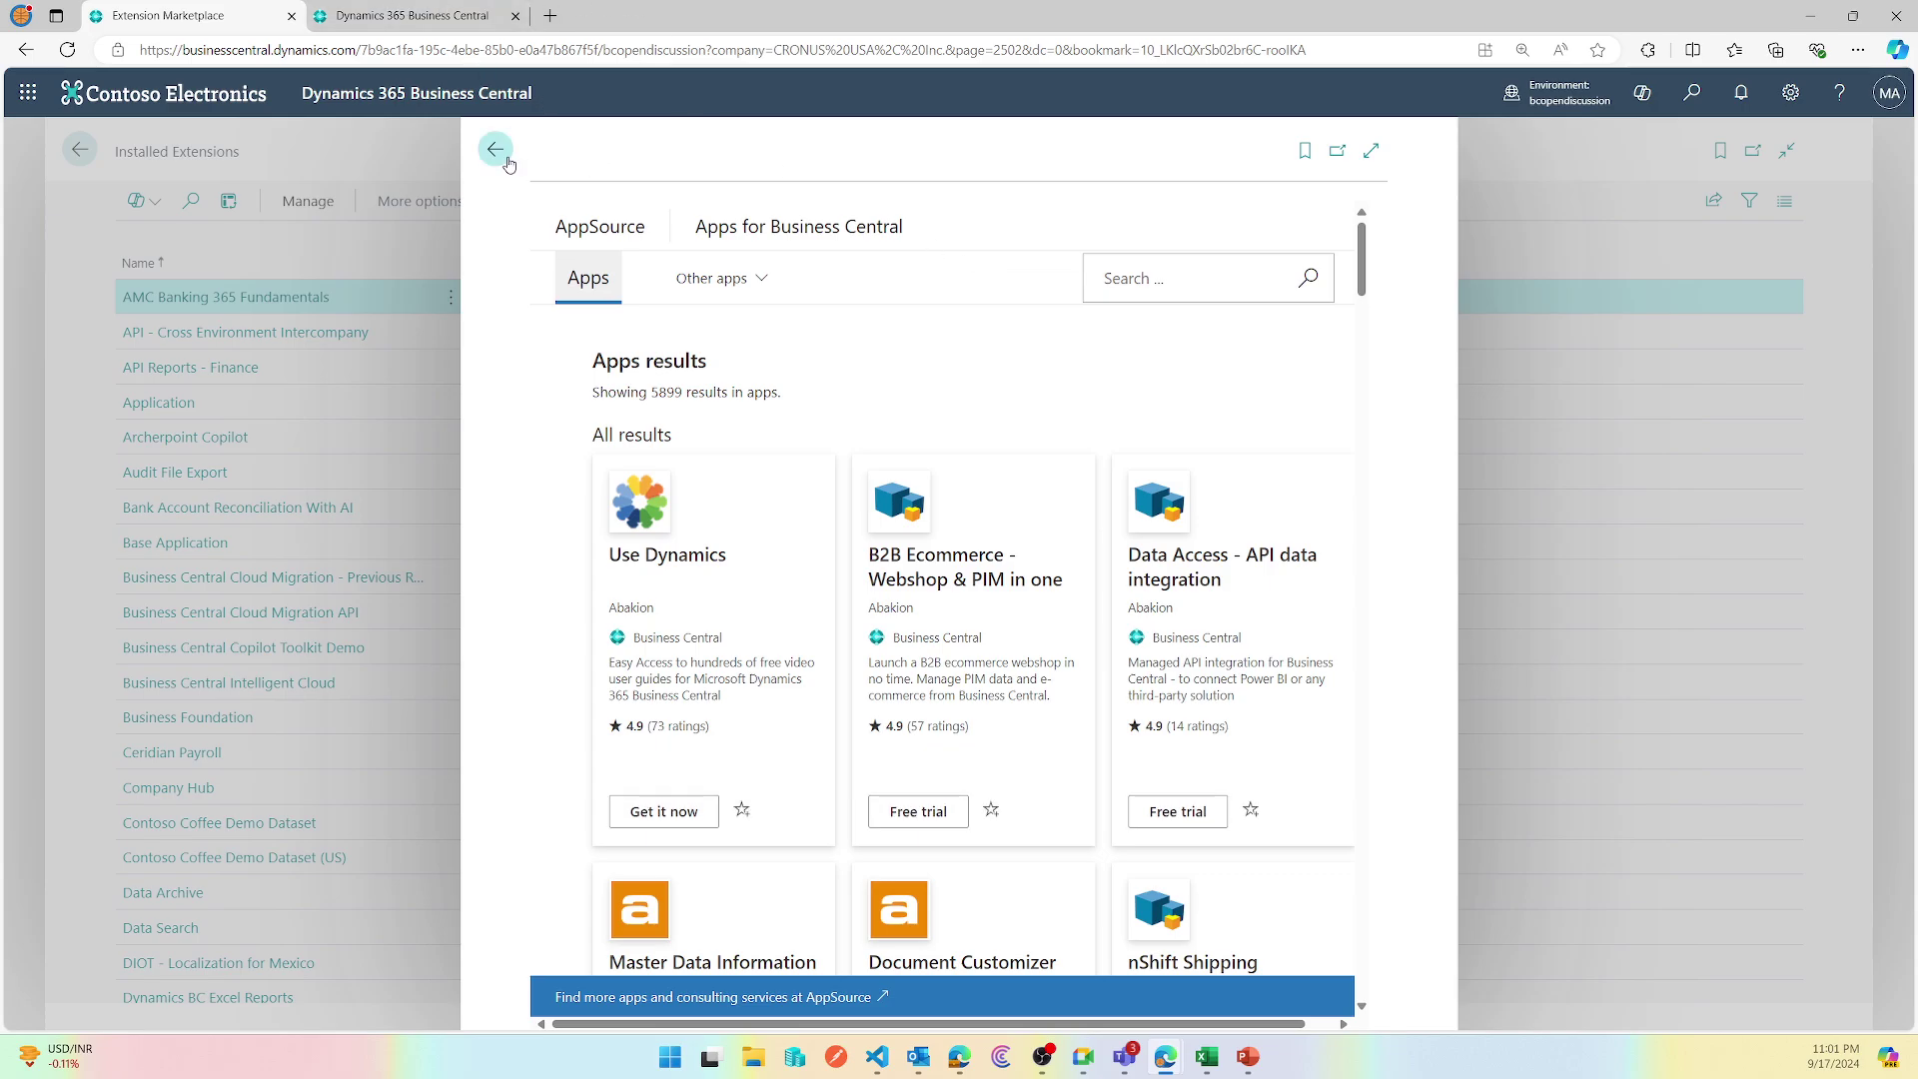
- In the BC25 preview session, open Extension Management via Tell Me and zoom the page in
left_click(399, 15)
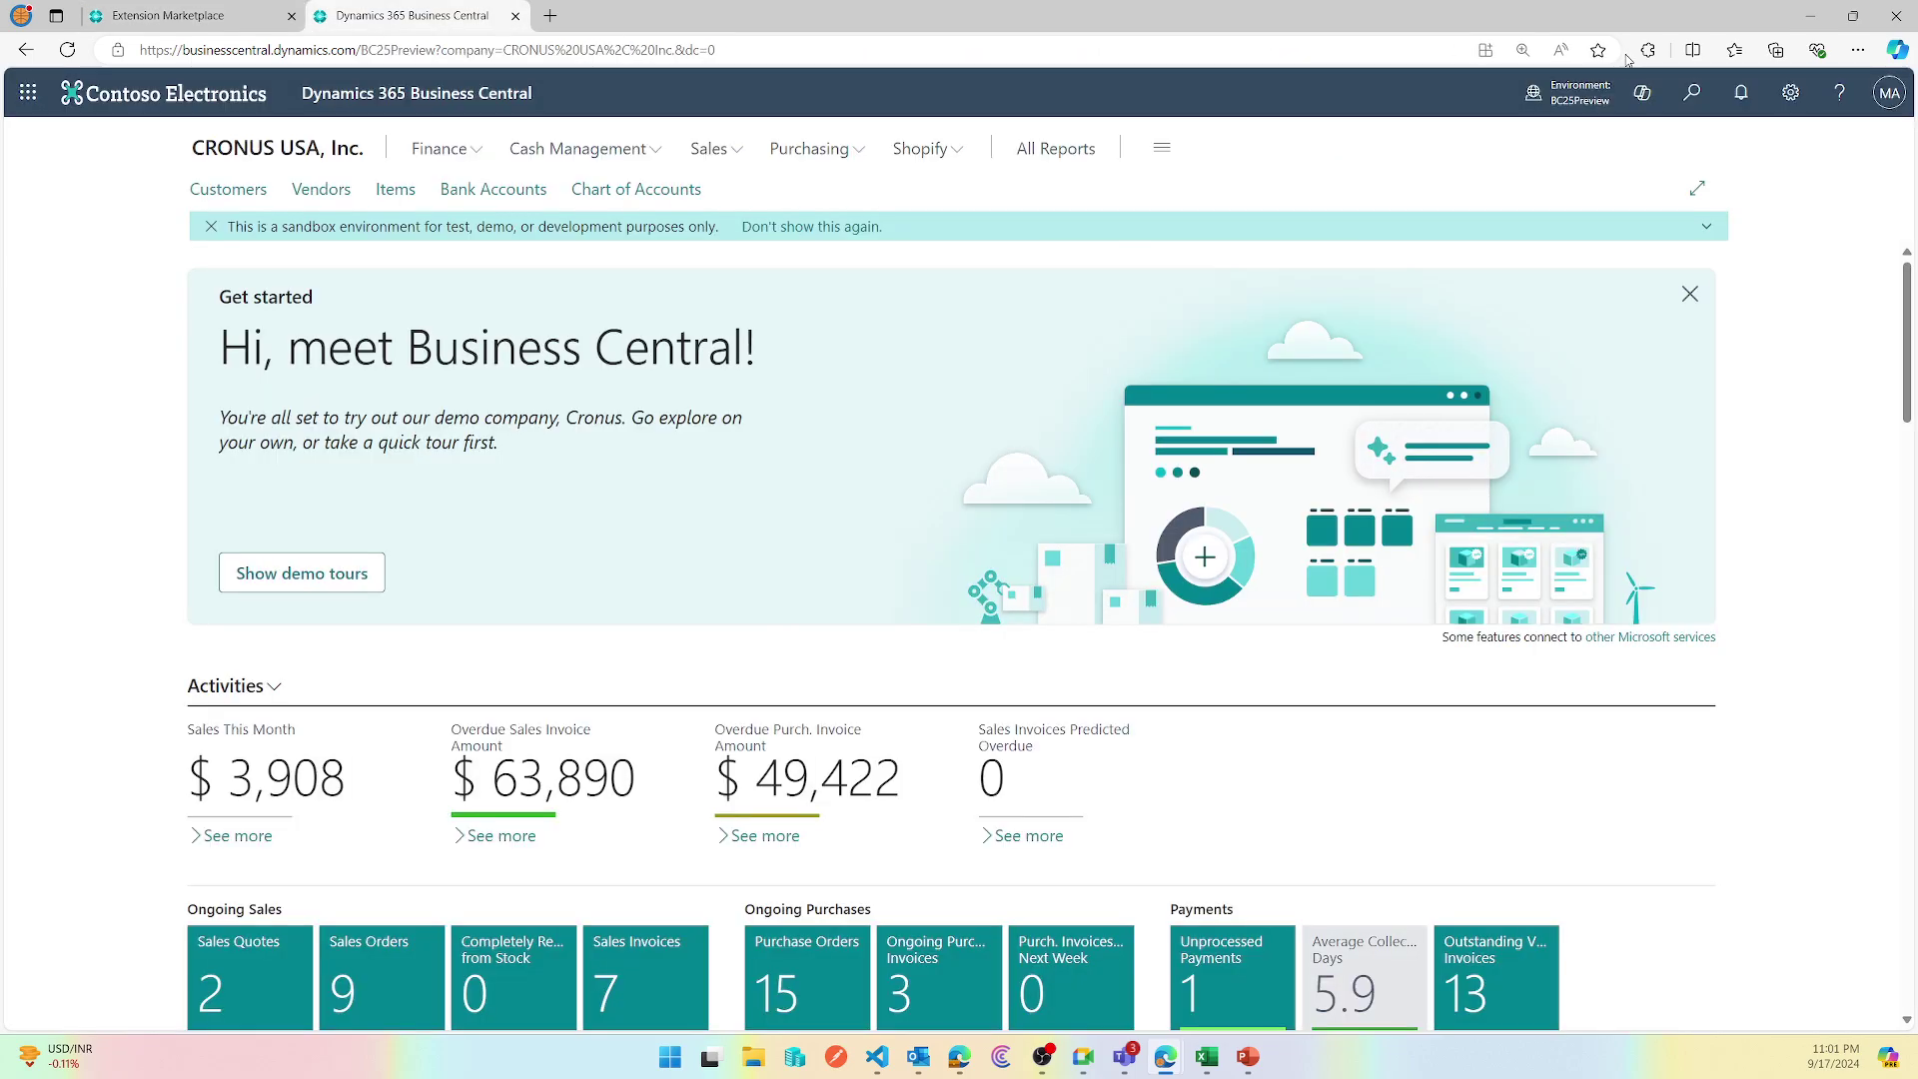
left_click(1713, 93)
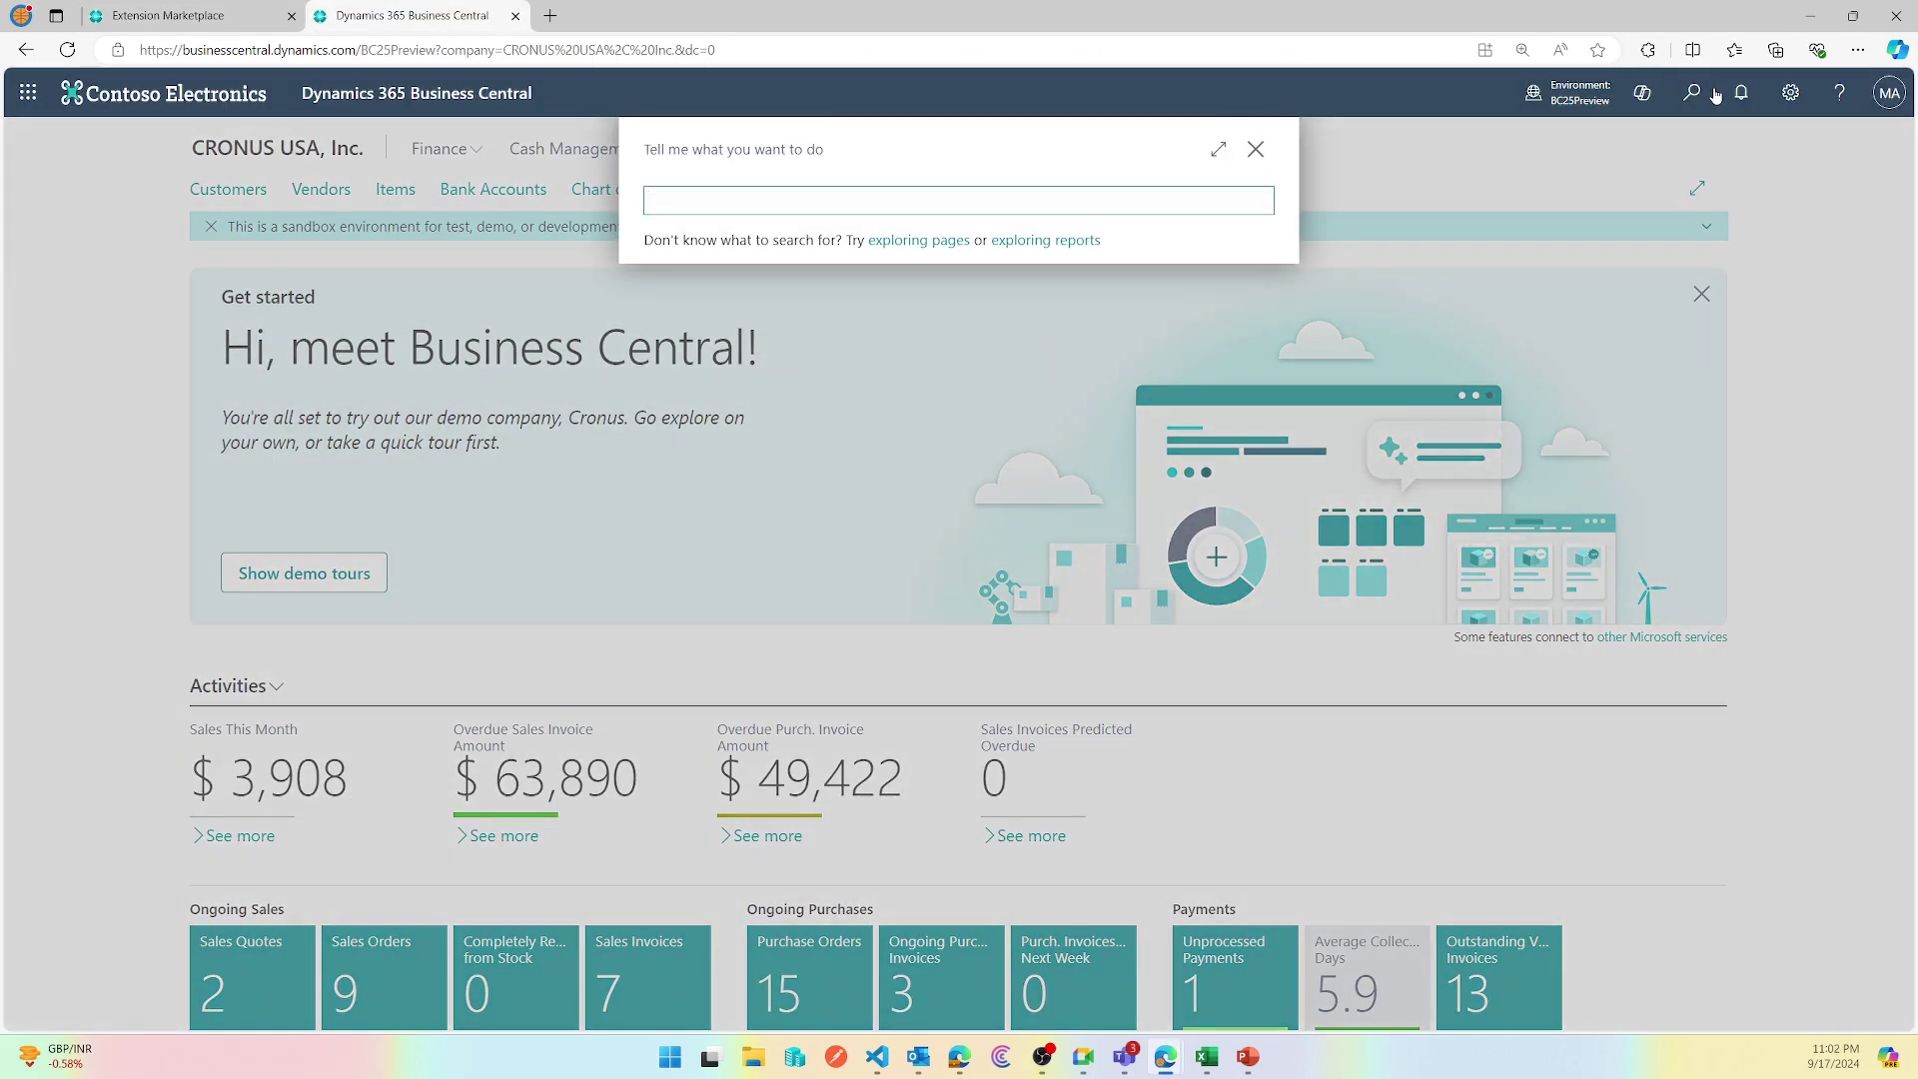
type("Extension mar")
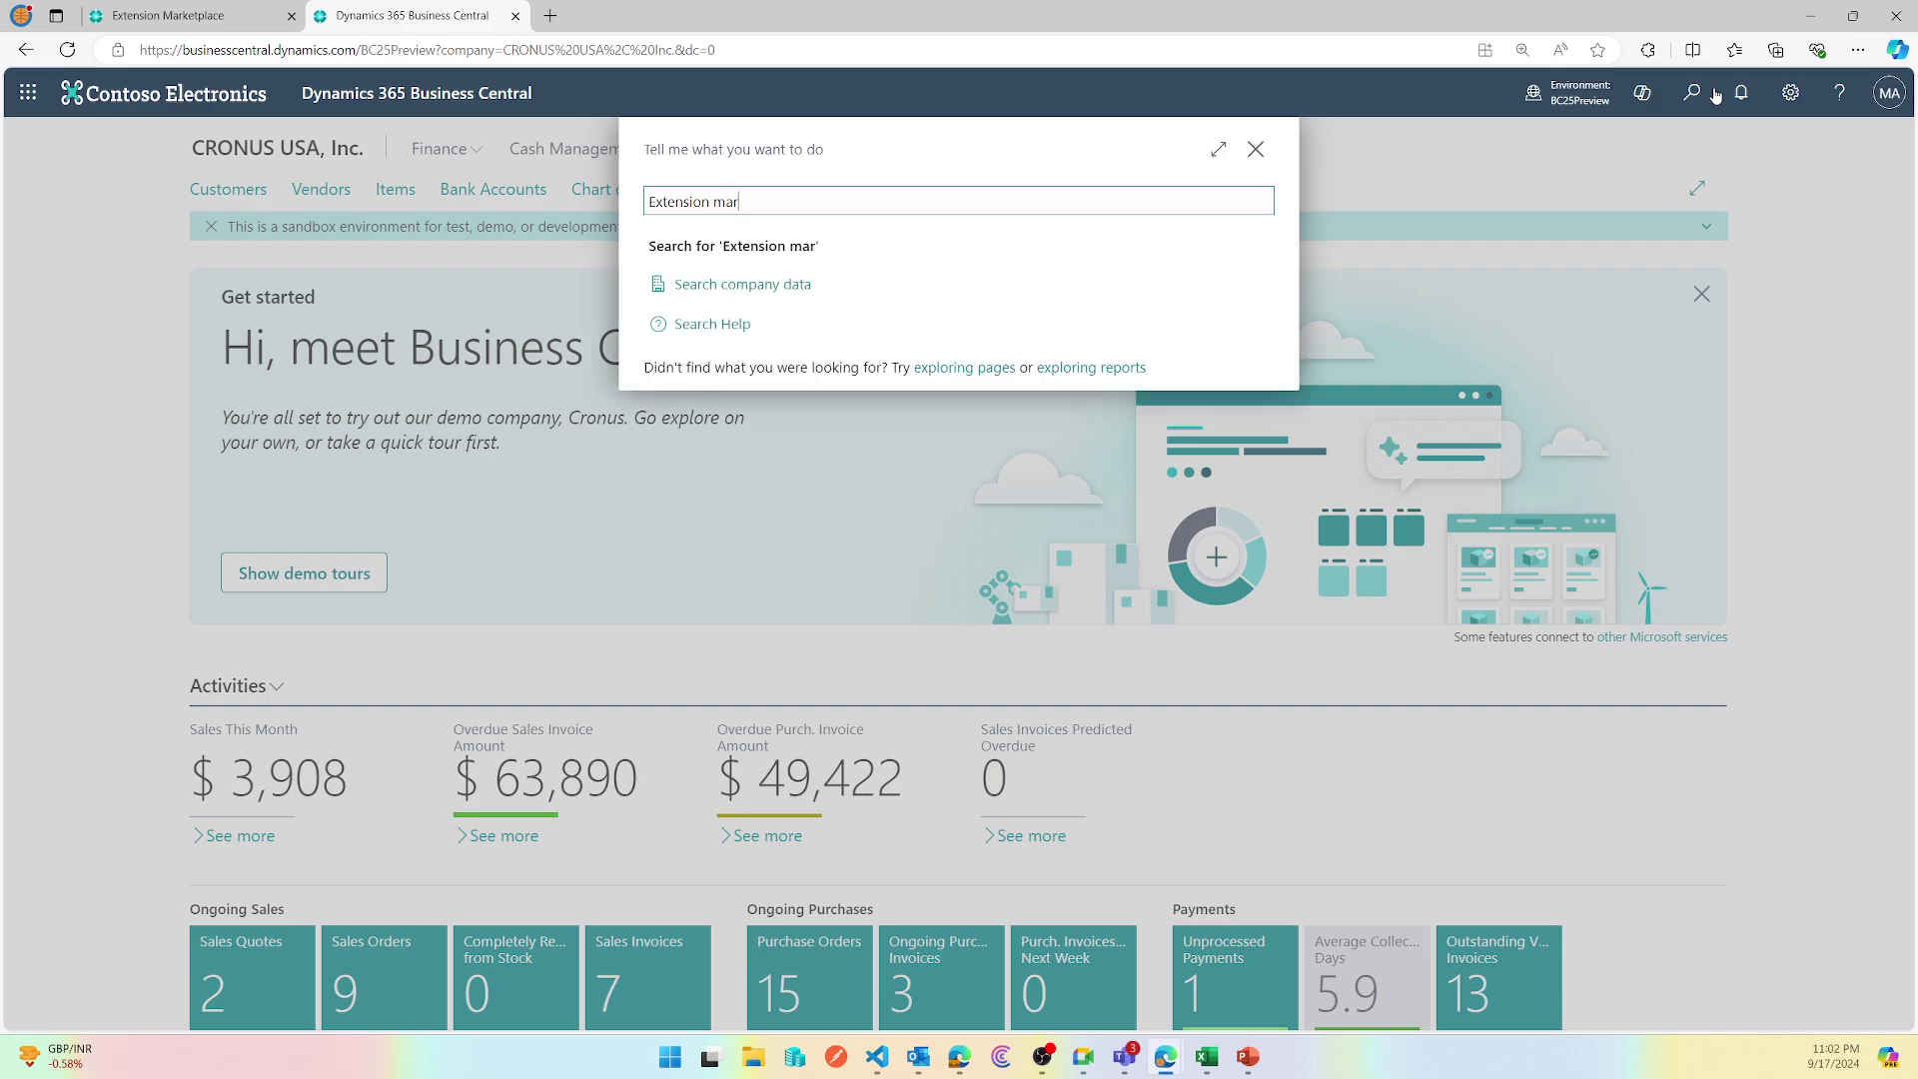
key("BackSpace")
key("BackSpace")
key("BackSpace")
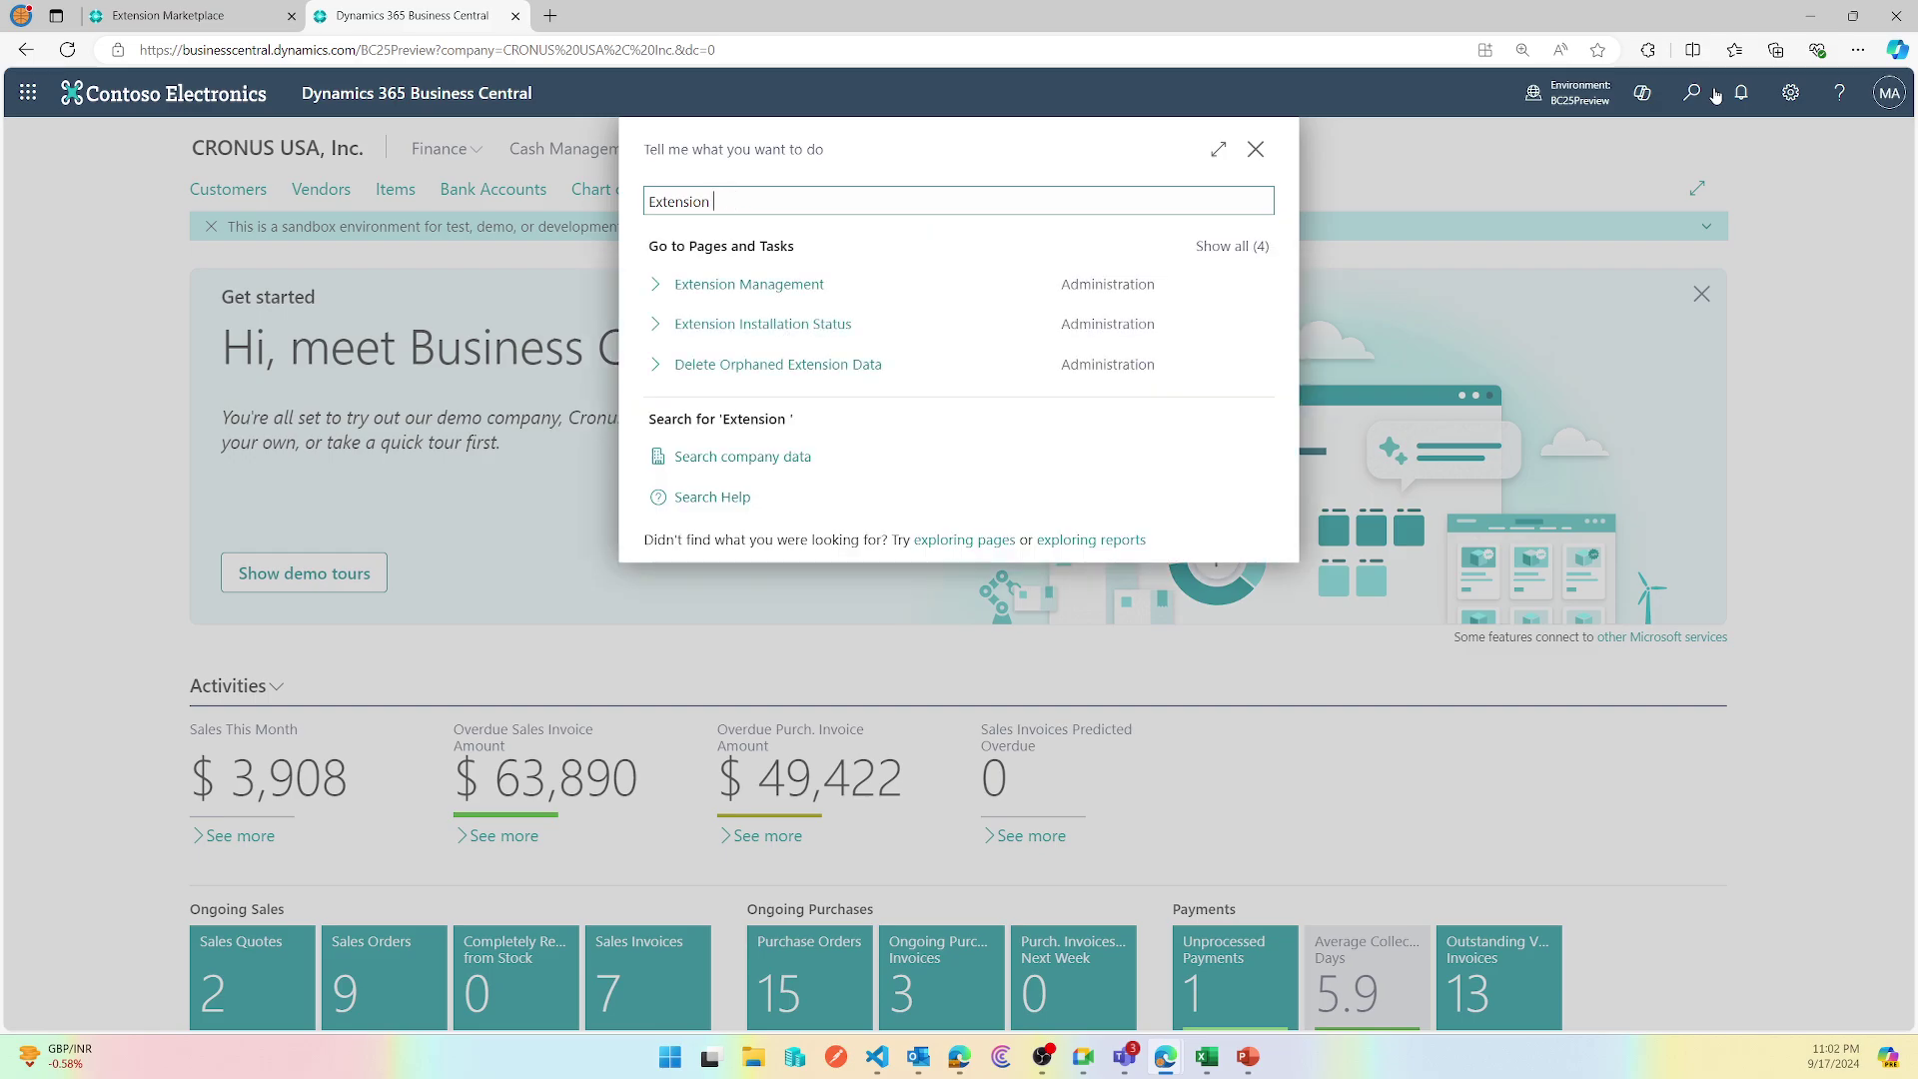
left_click(799, 283)
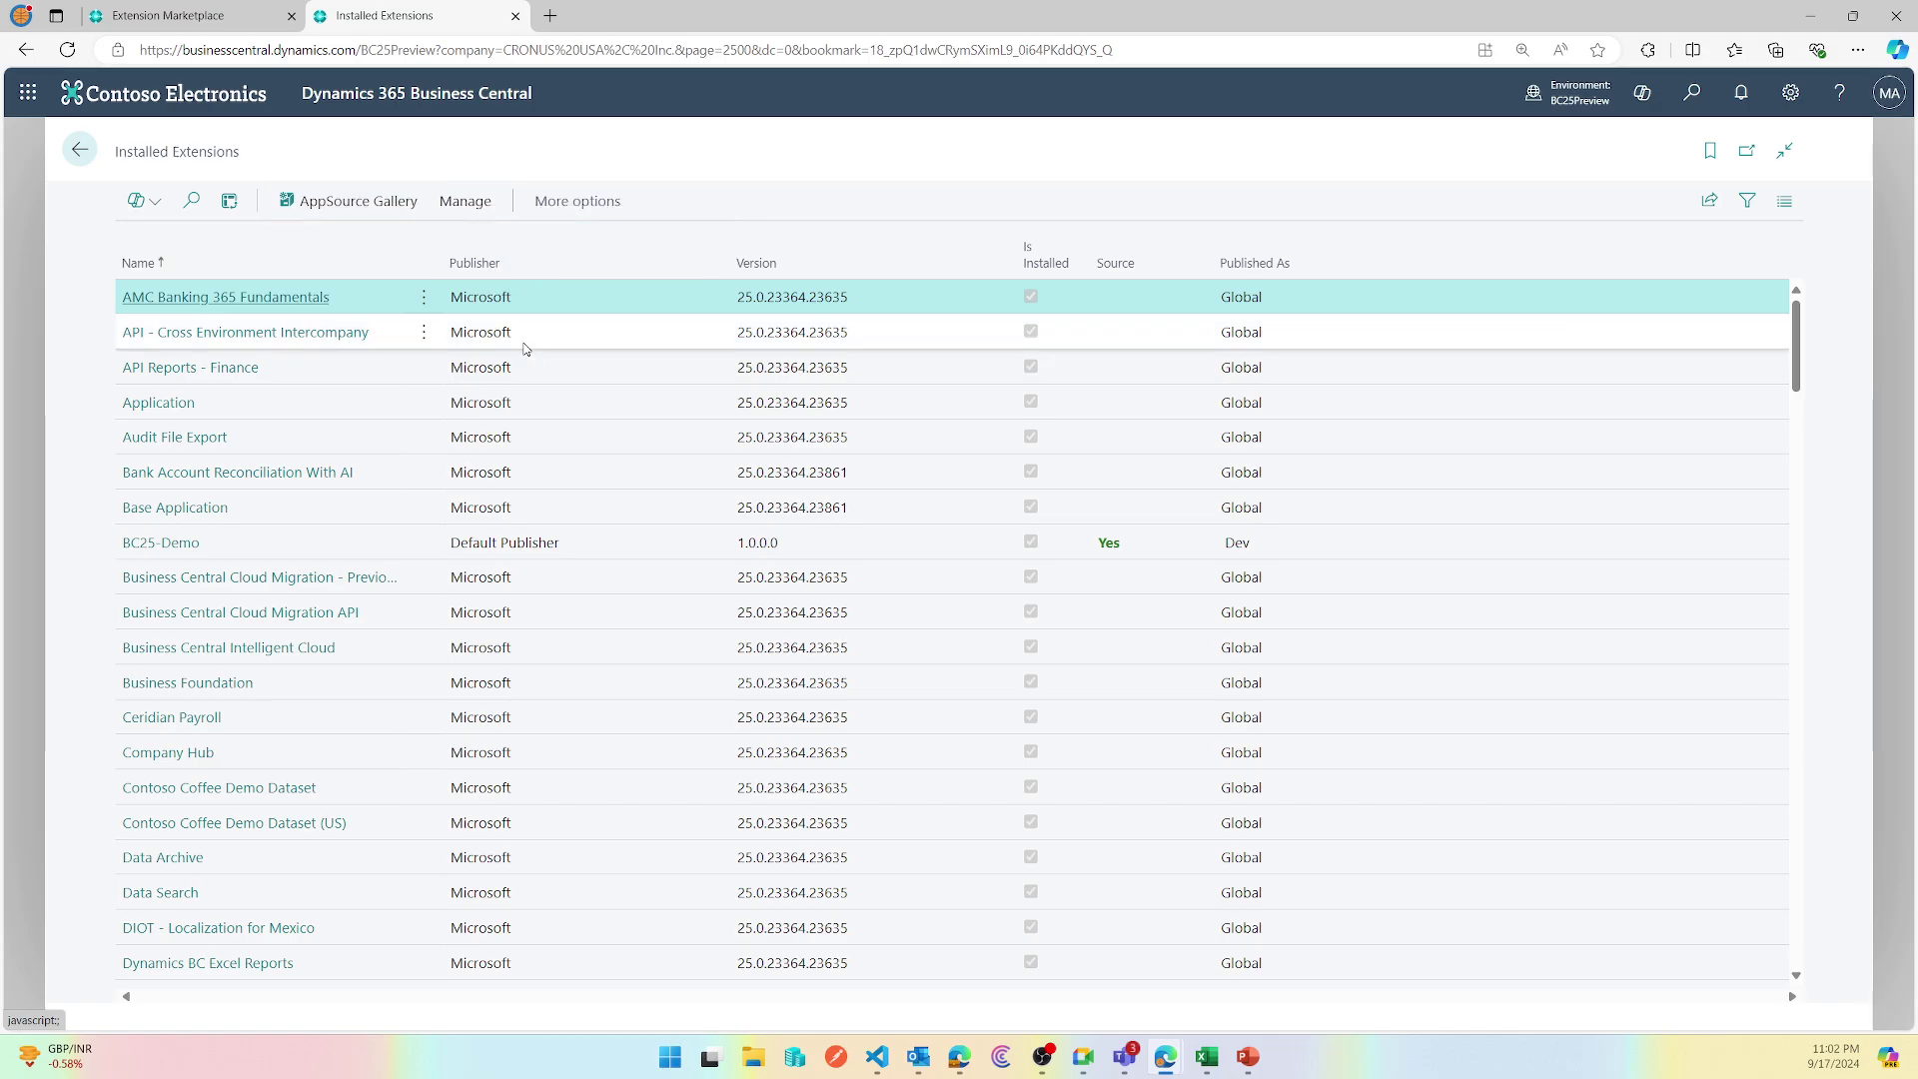
key("ctrl+plus")
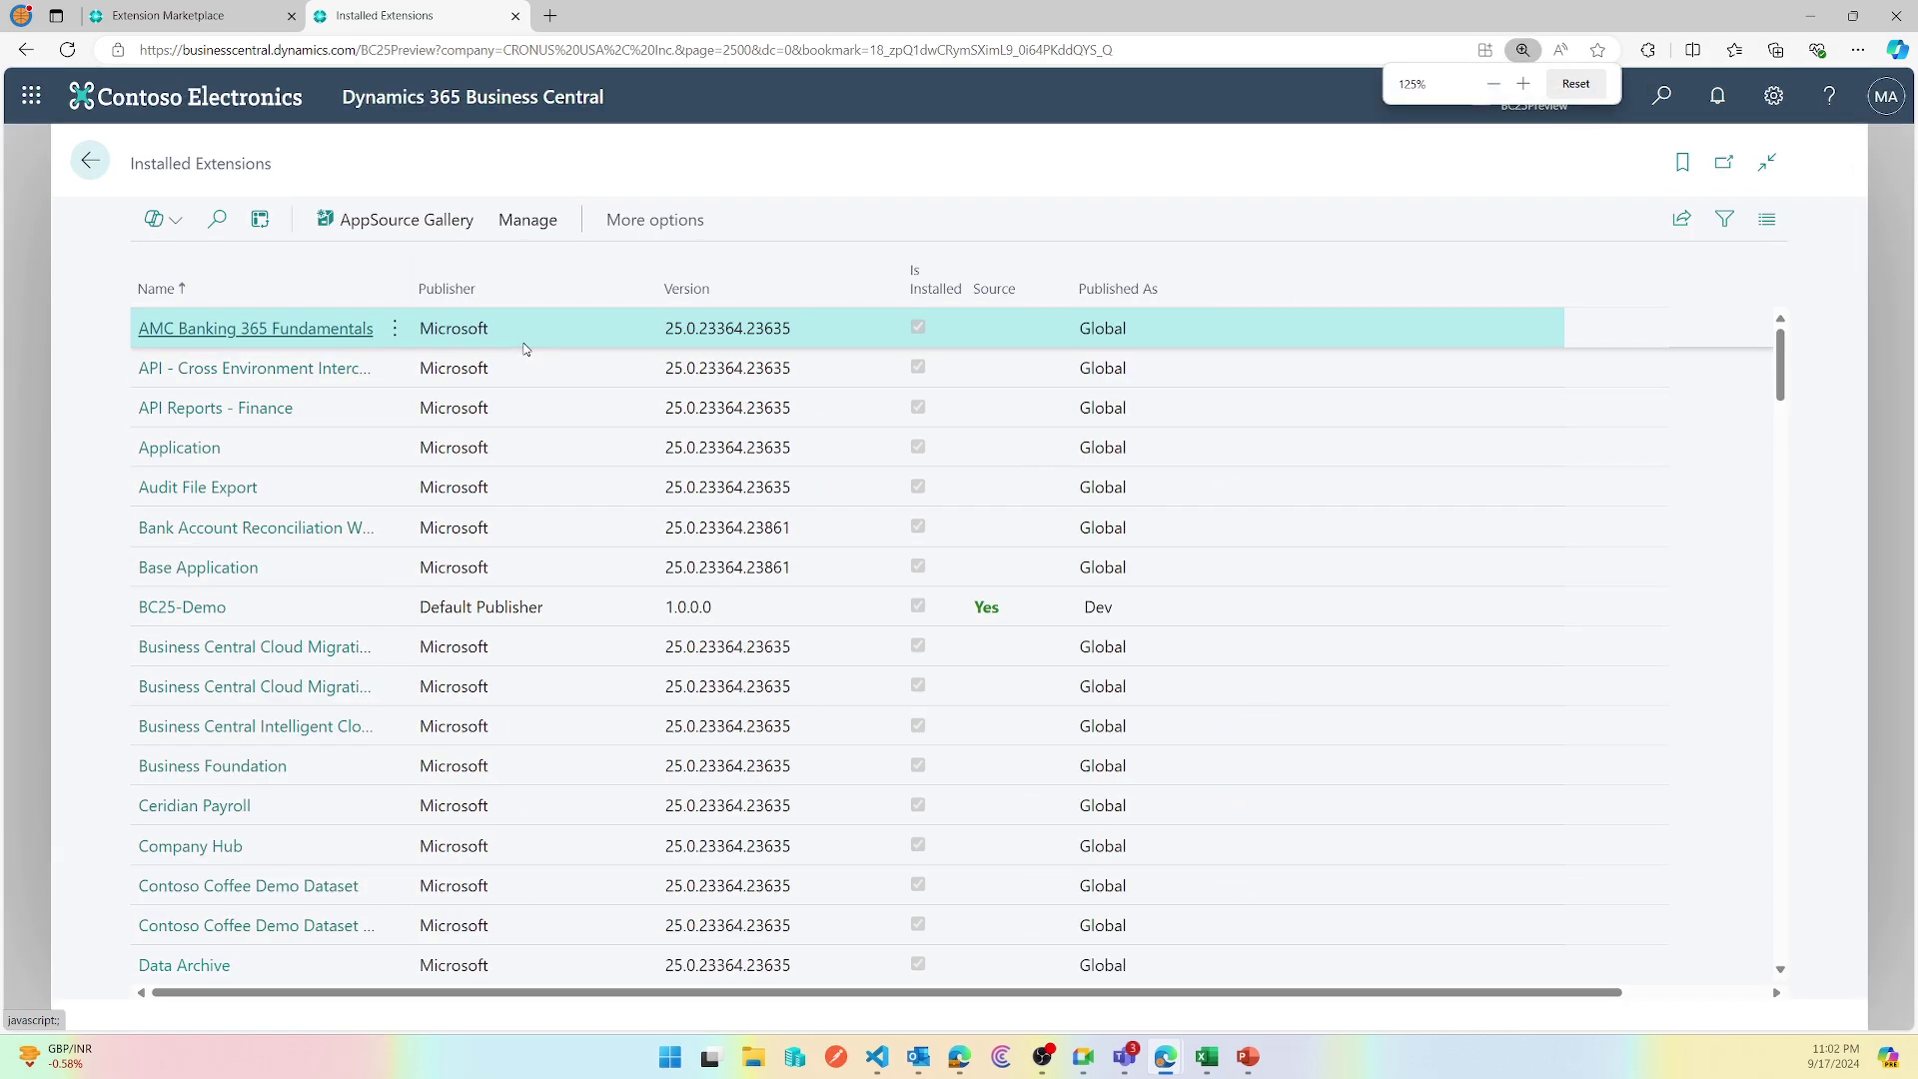
left_click(457, 228)
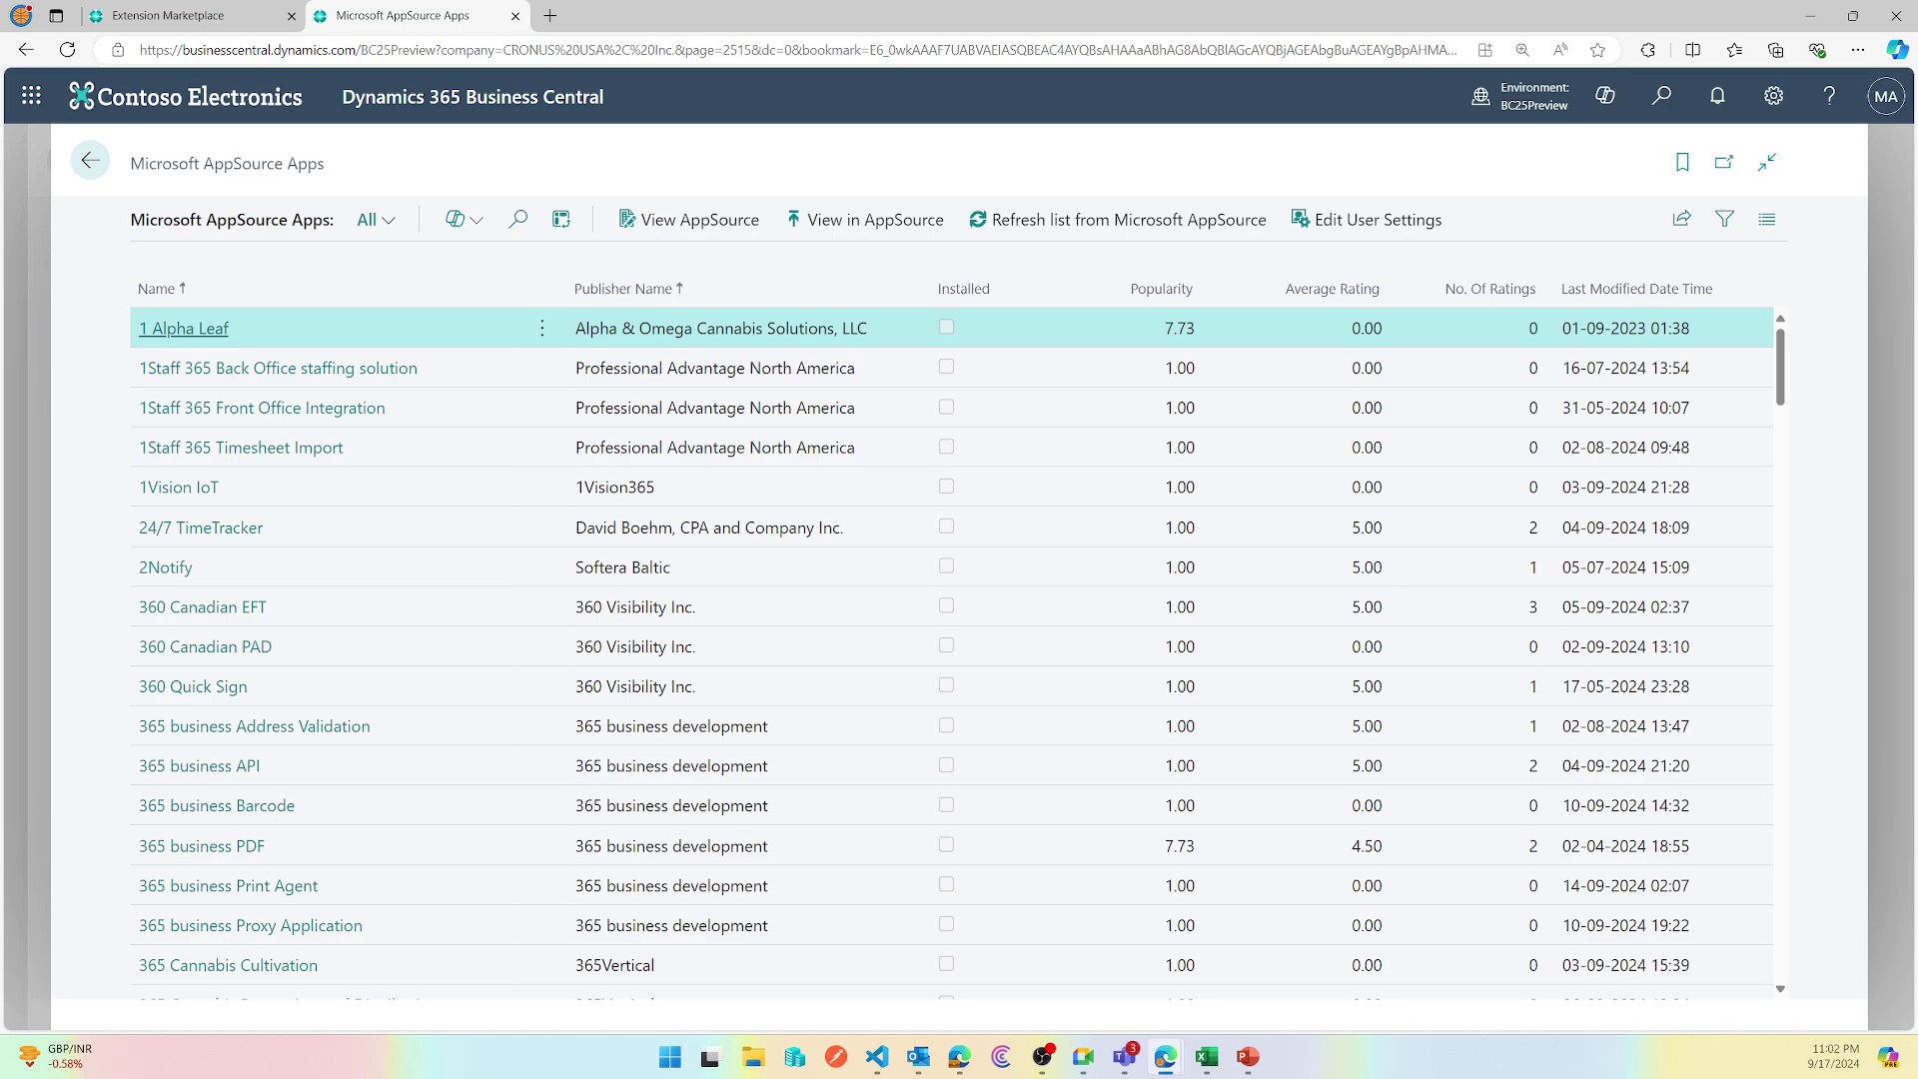
left_click(724, 417)
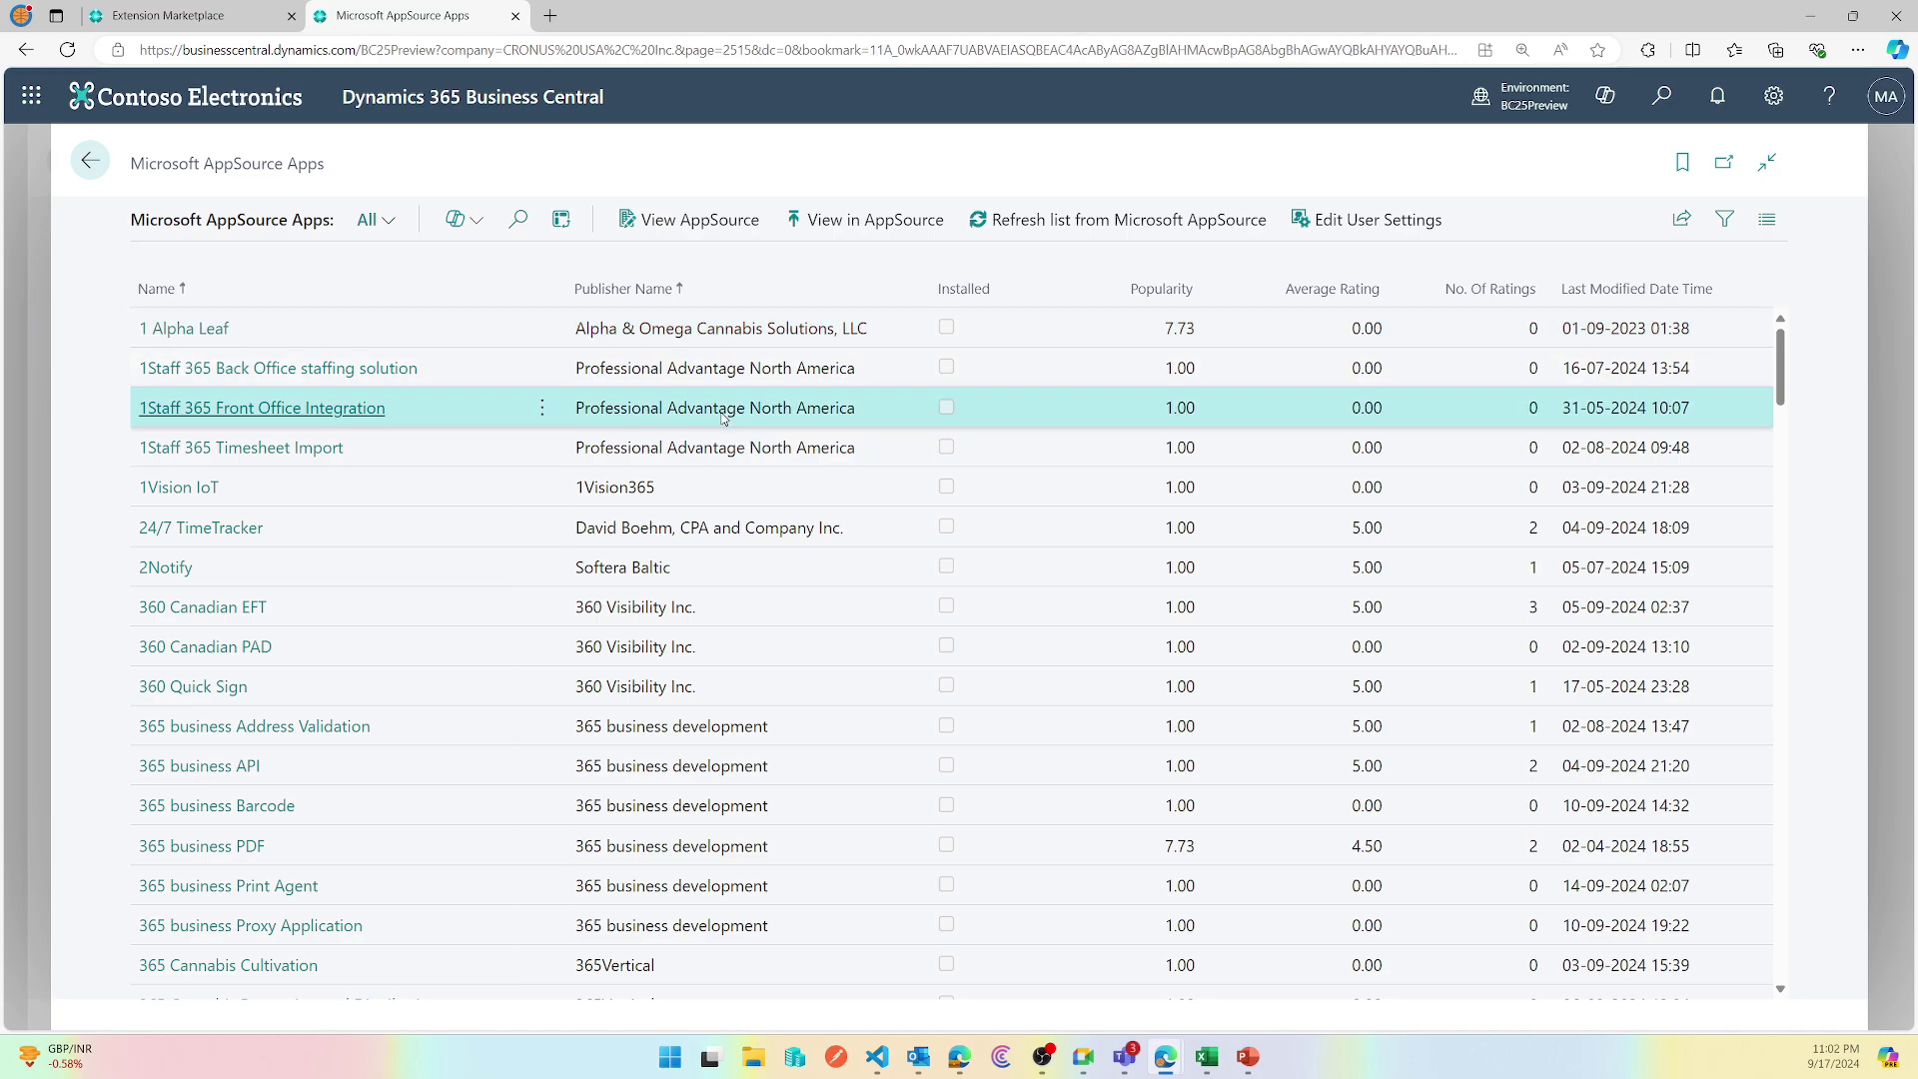
left_click(385, 237)
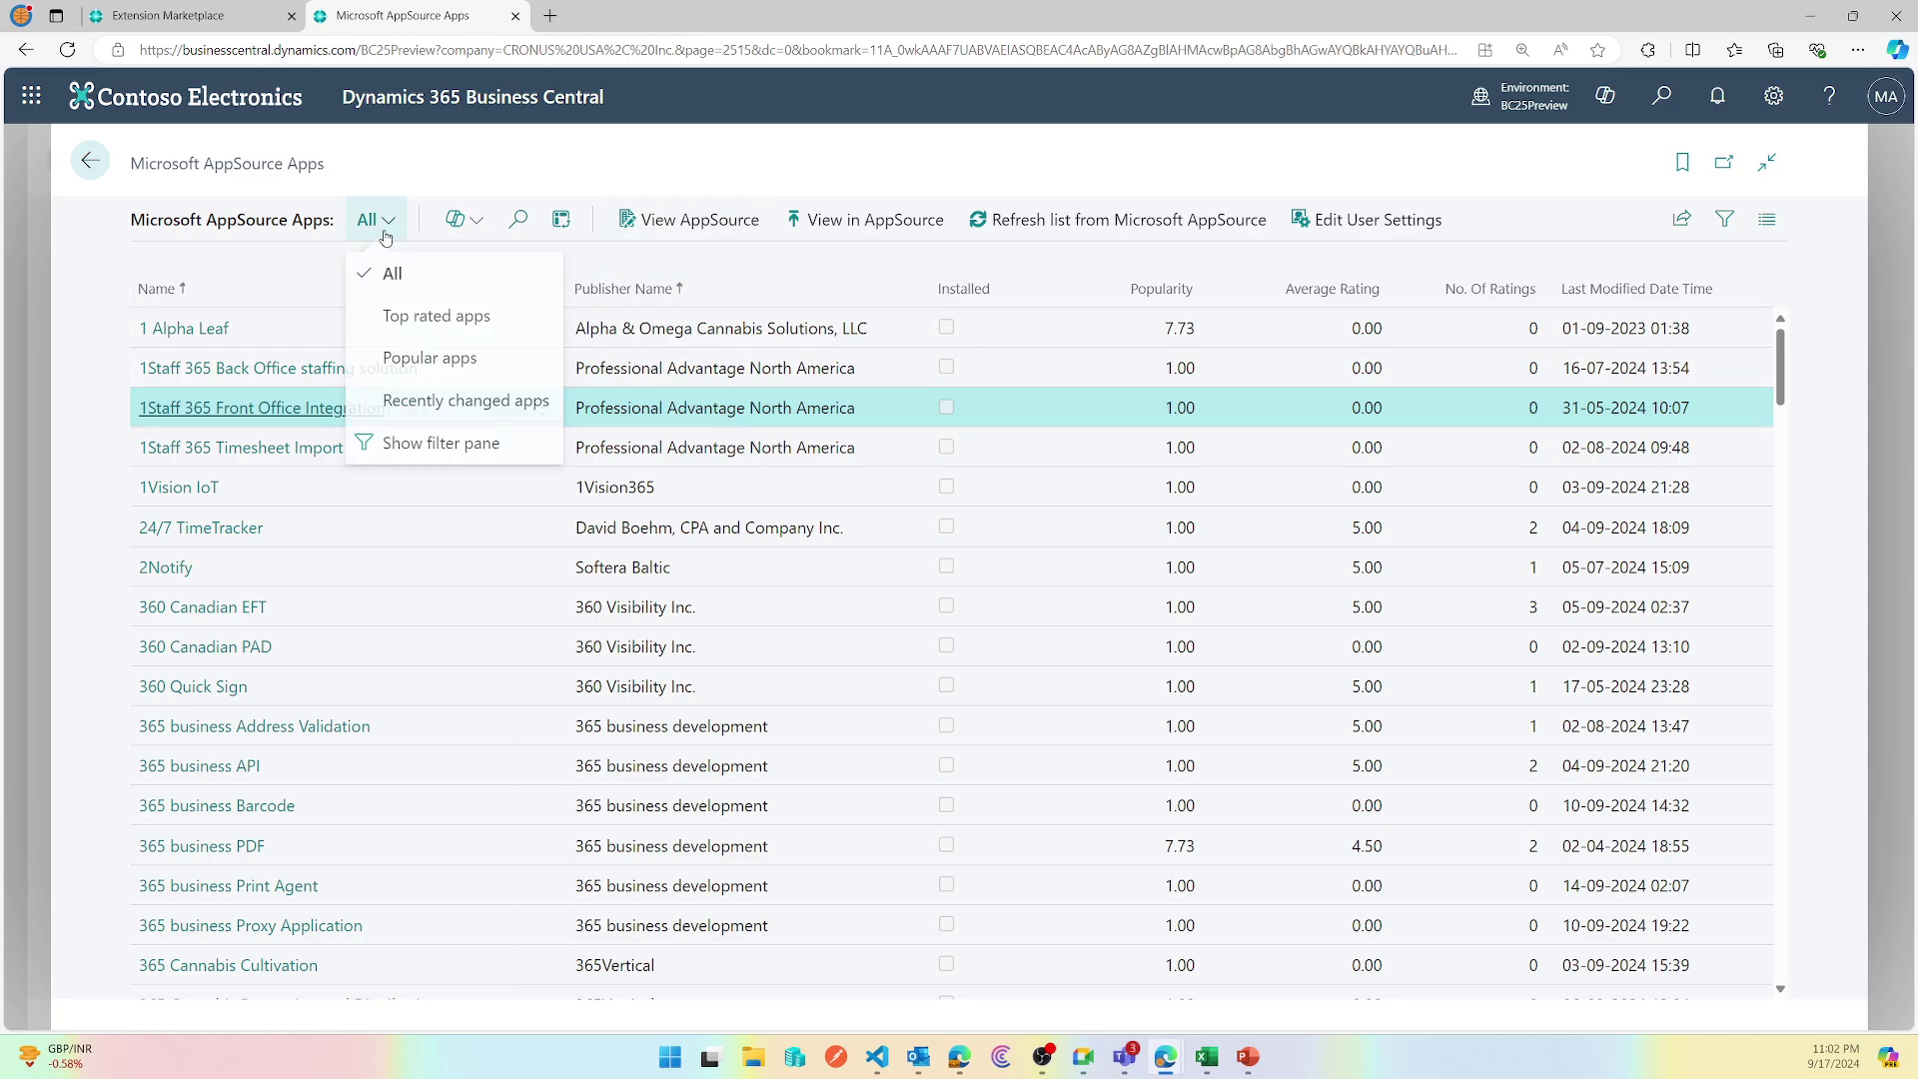
left_click(482, 319)
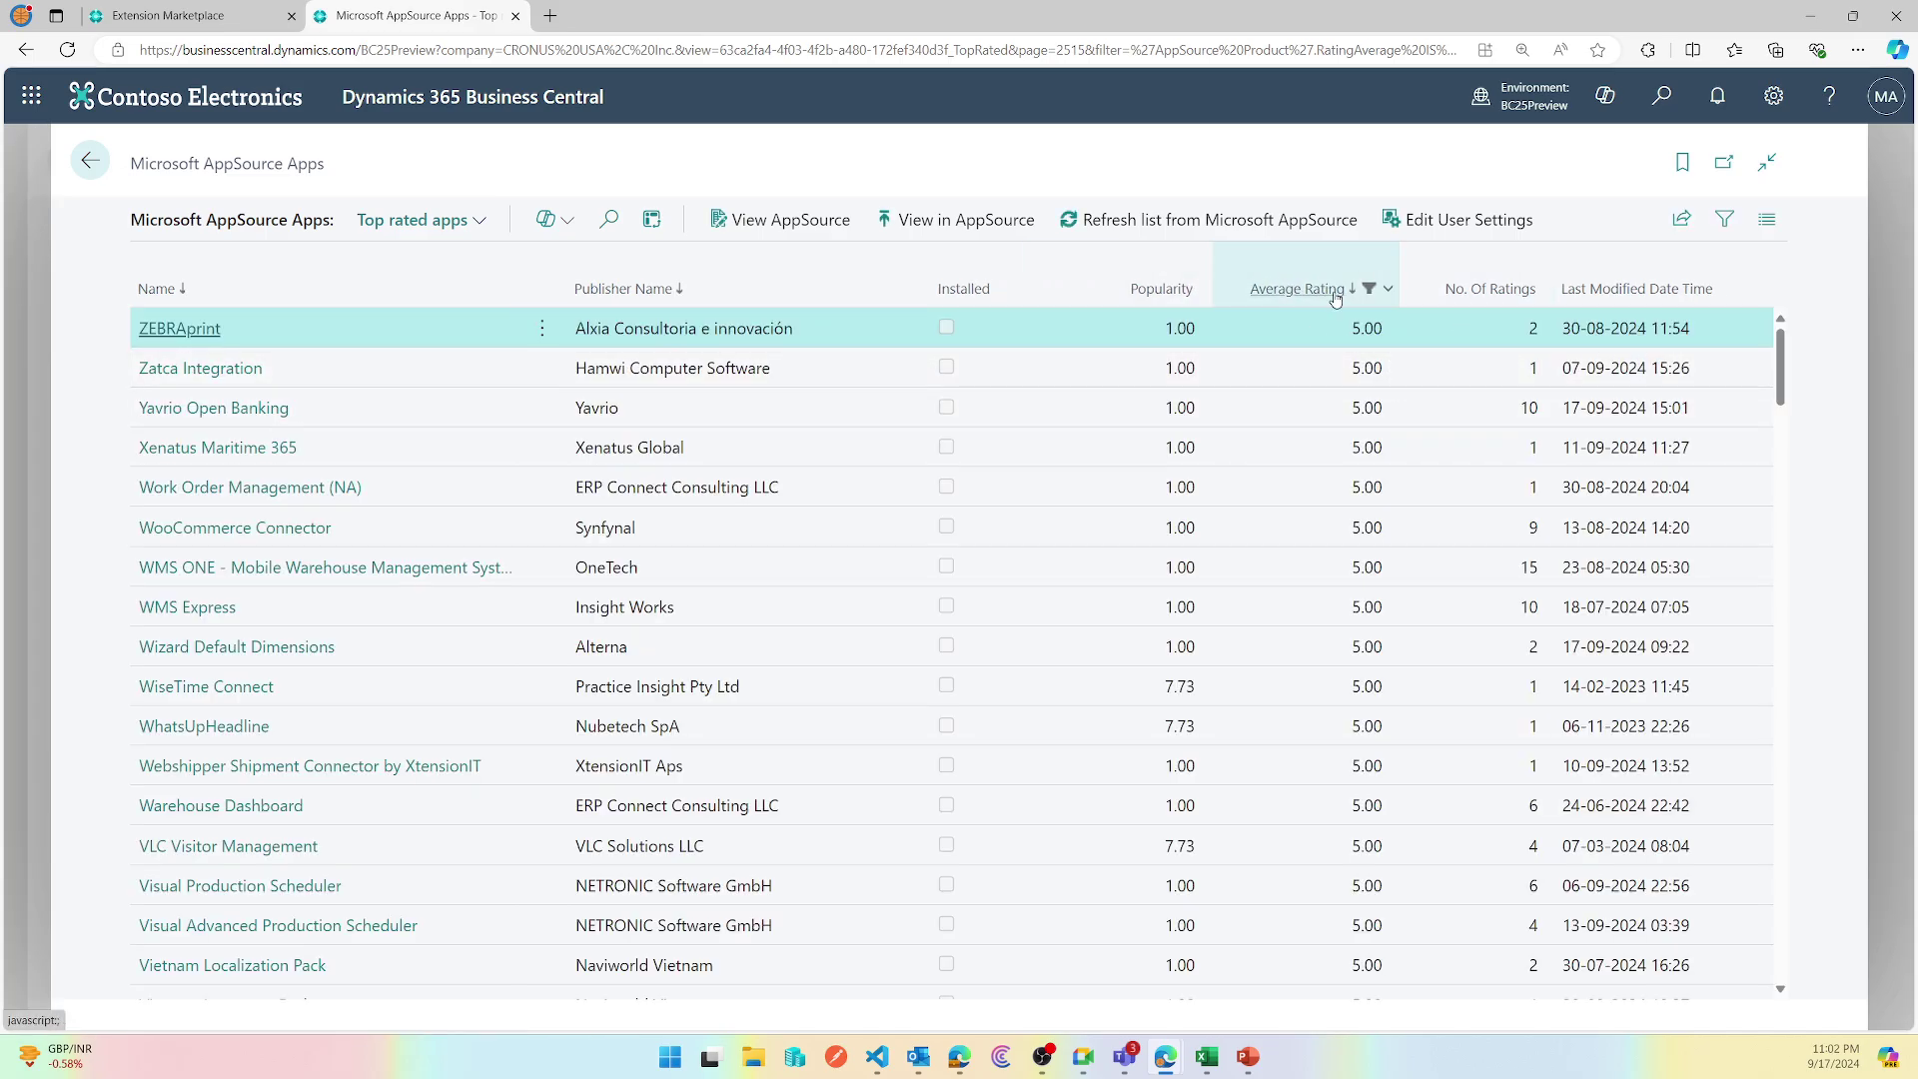
left_click(370, 221)
left_click(490, 362)
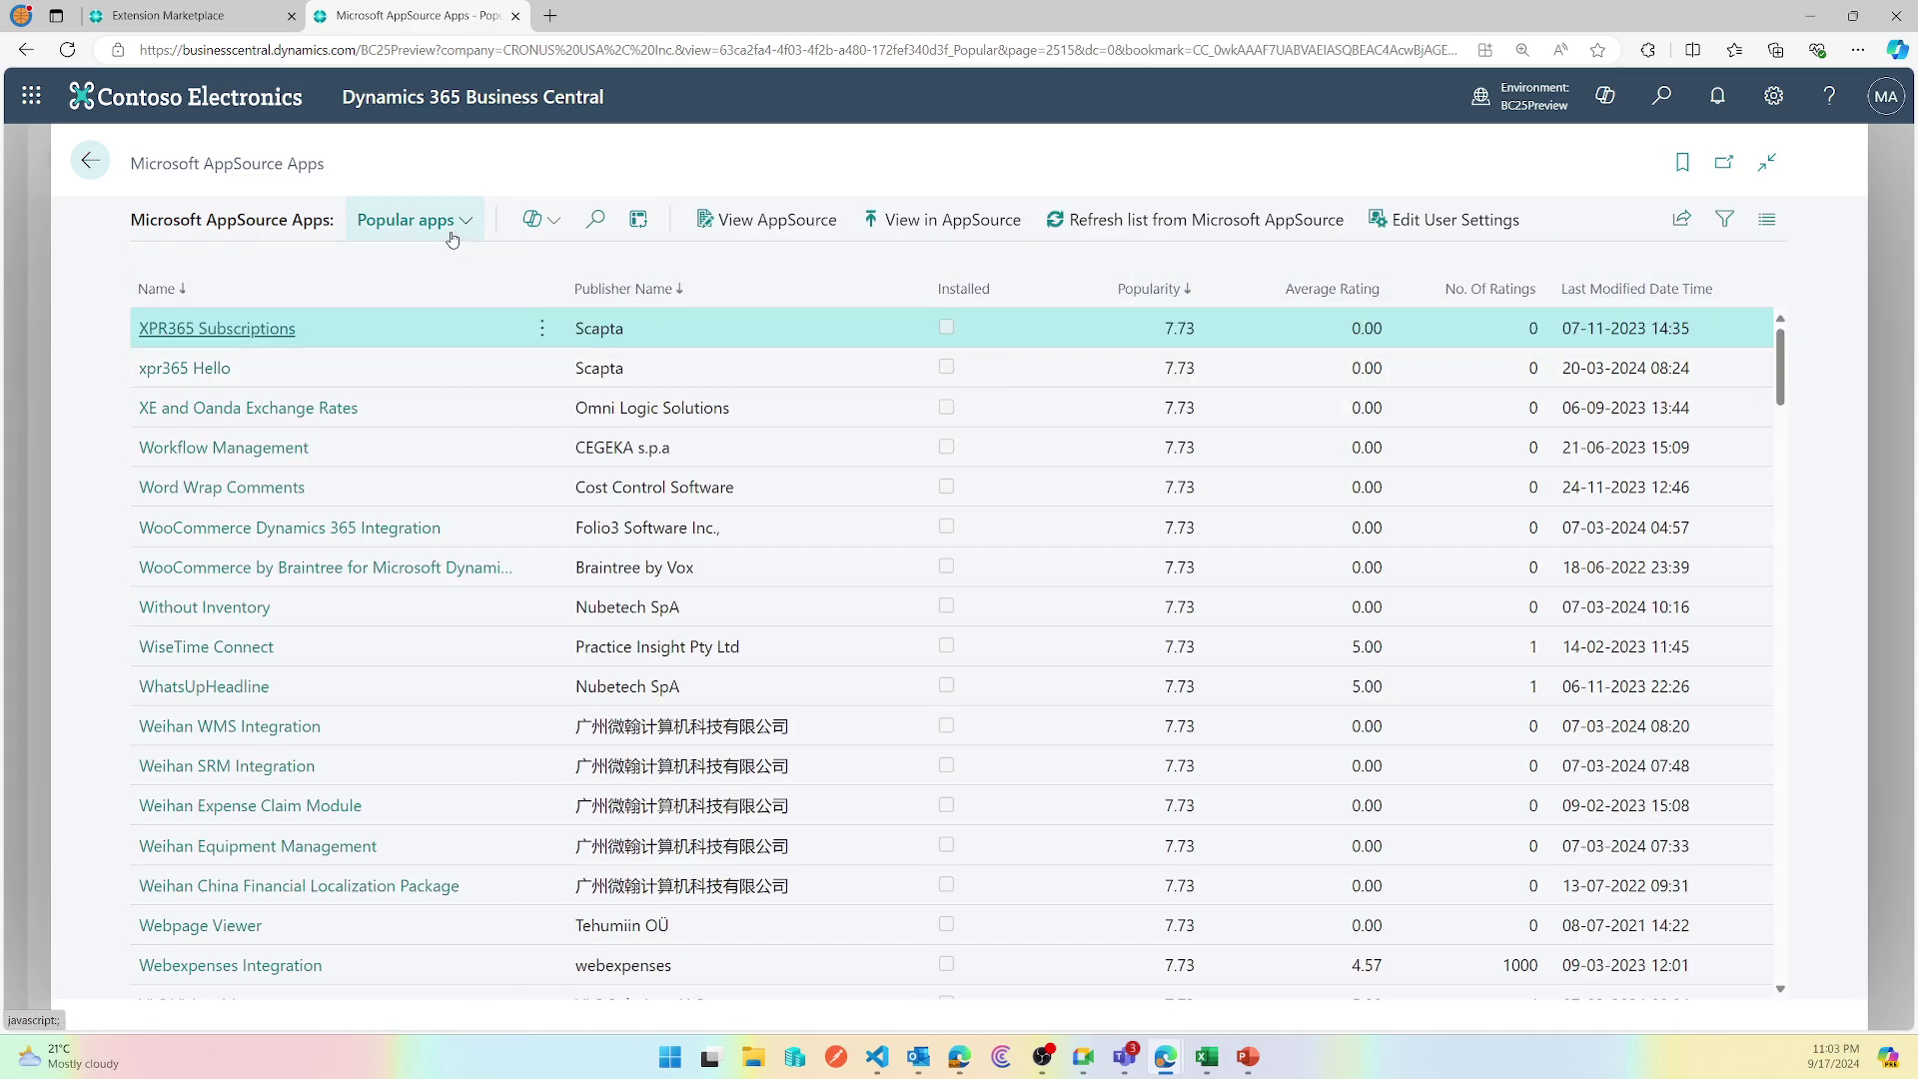
left_click(408, 221)
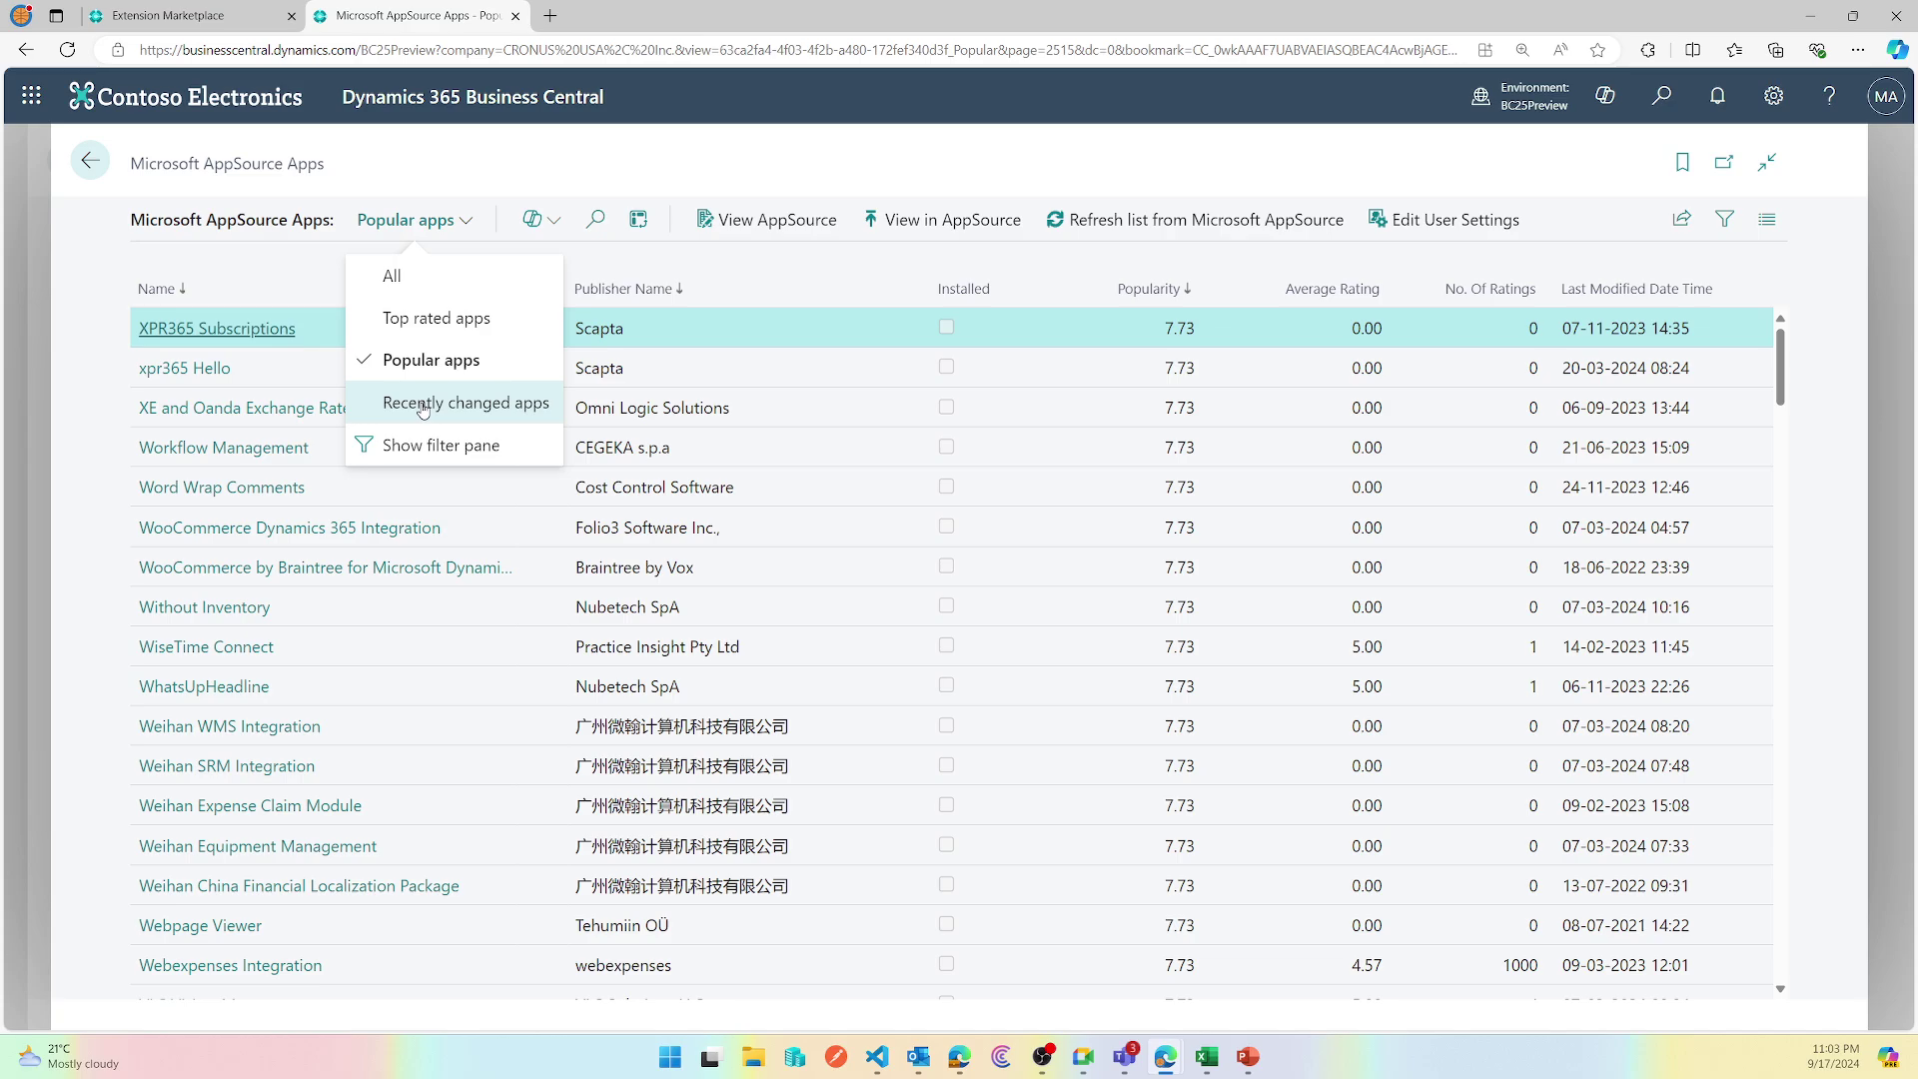
left_click(424, 403)
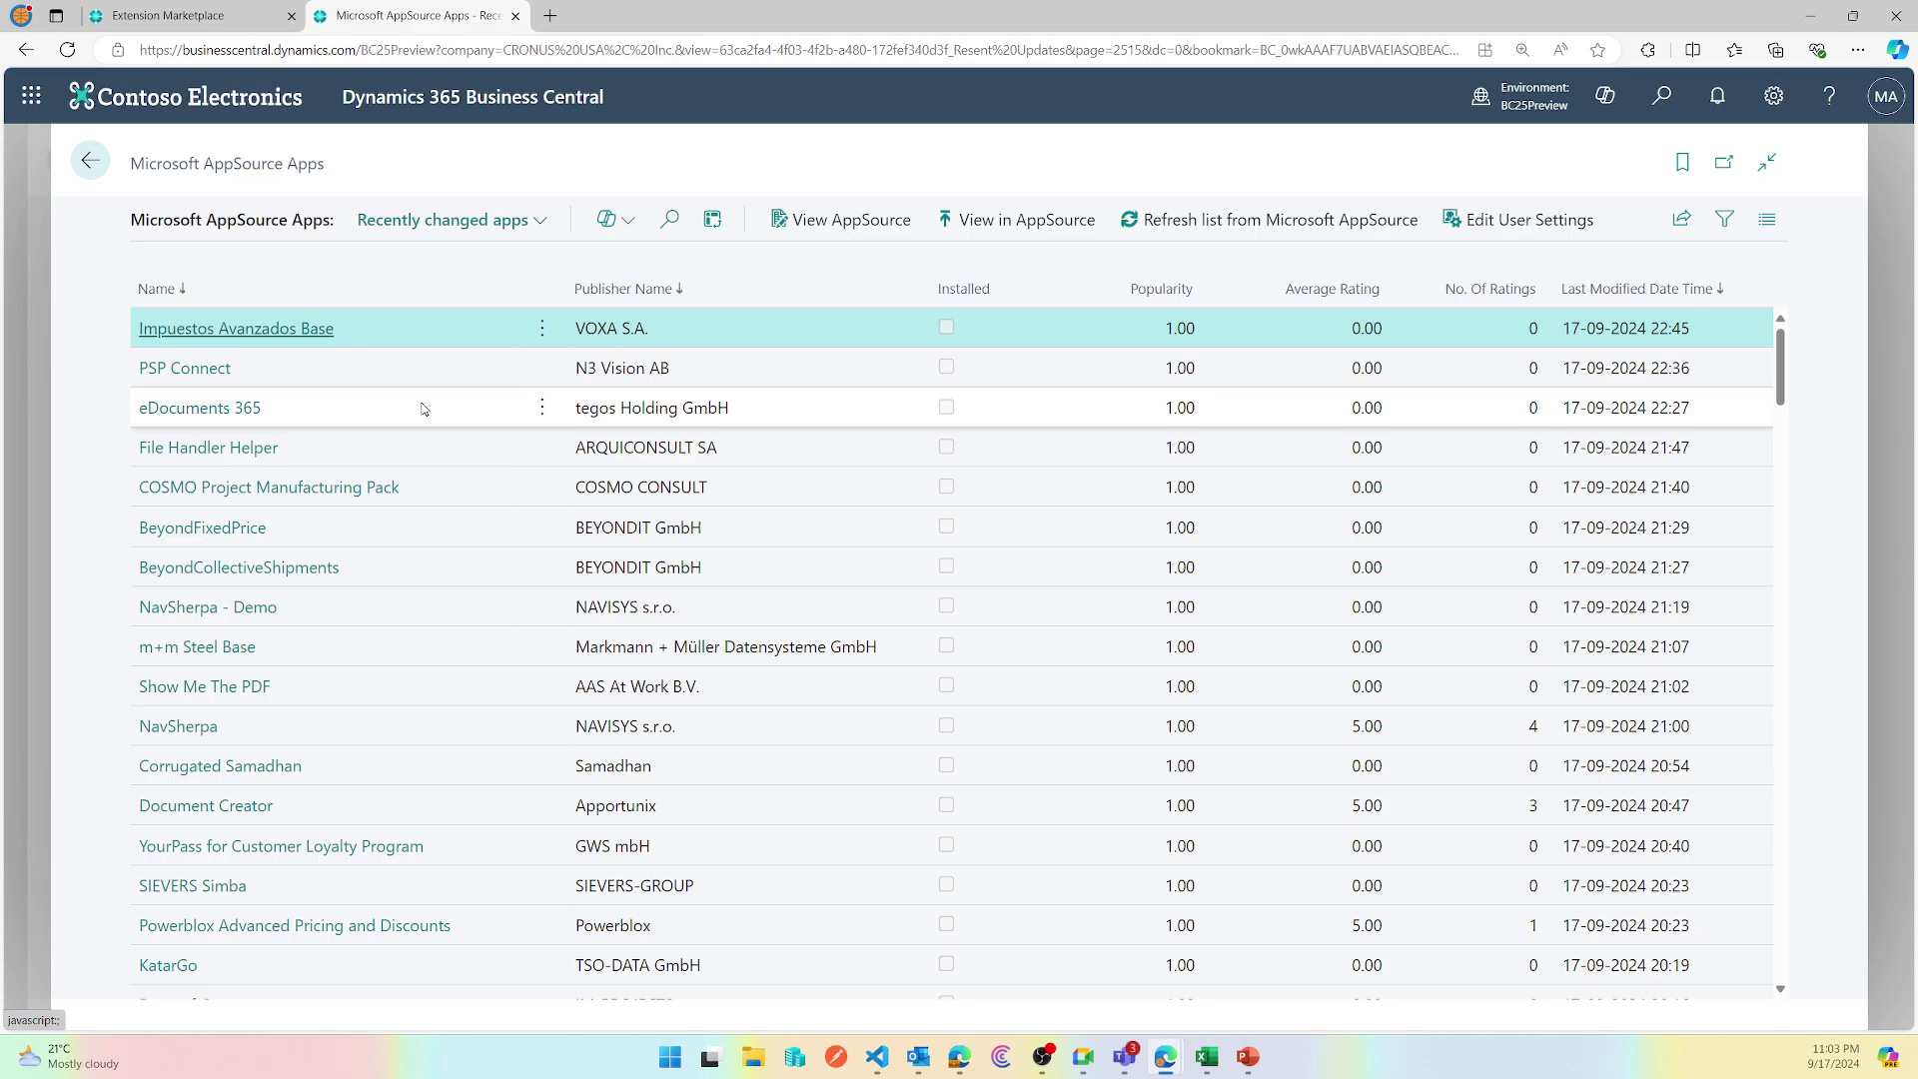
left_click(500, 220)
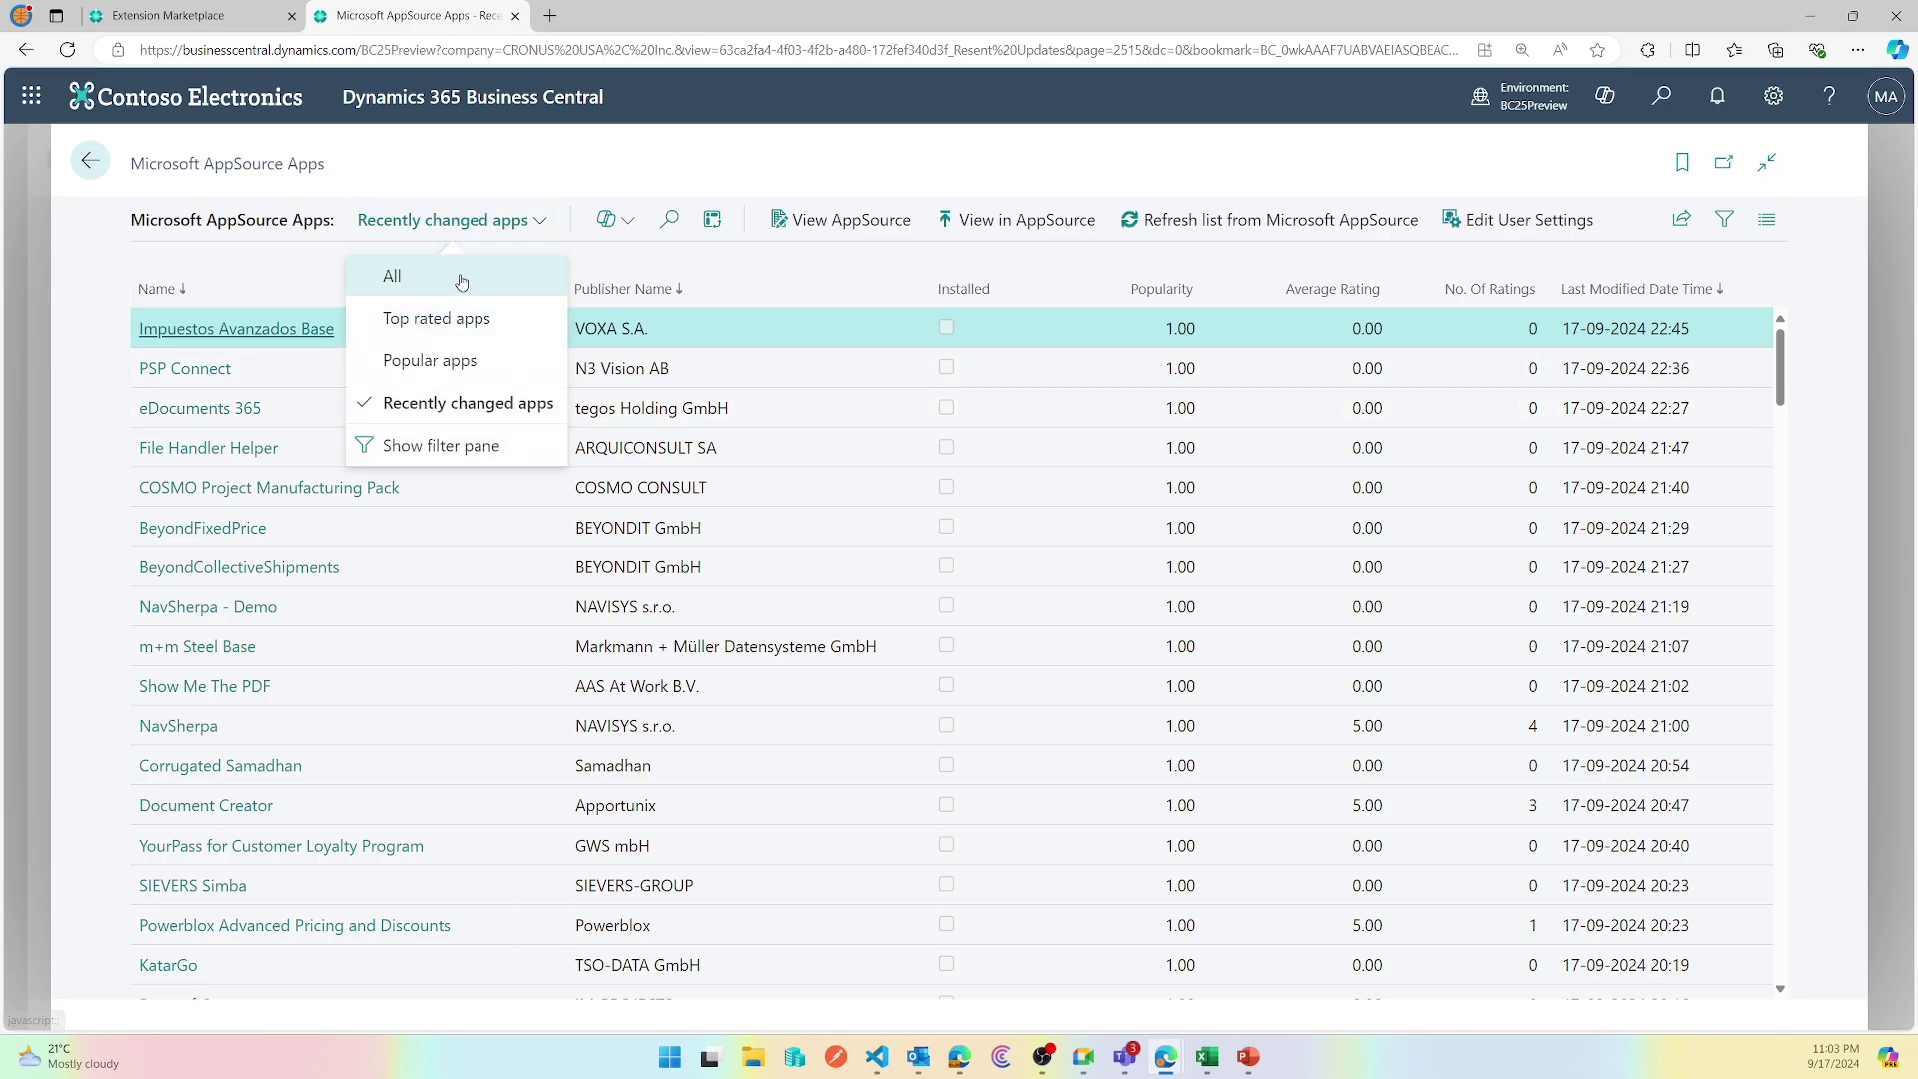
left_click(389, 277)
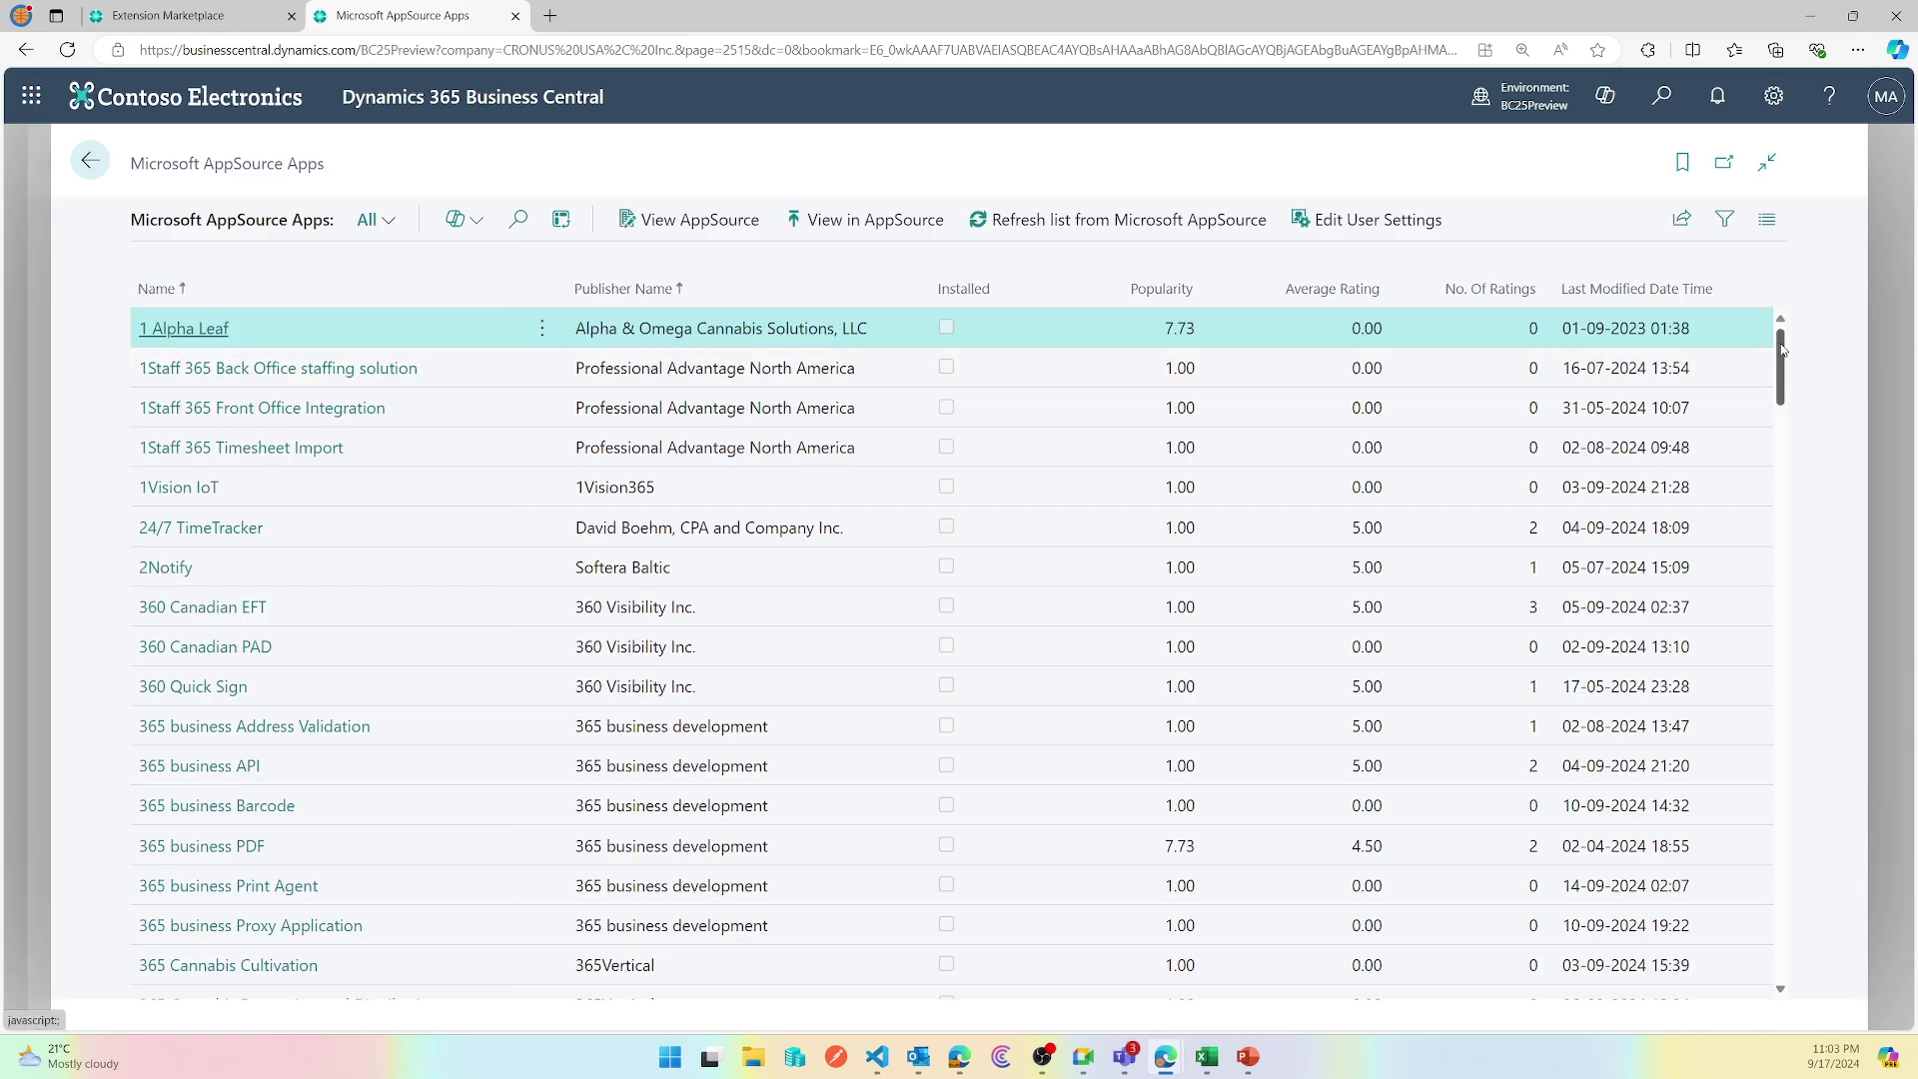
left_click_drag(1783, 349, 1797, 600)
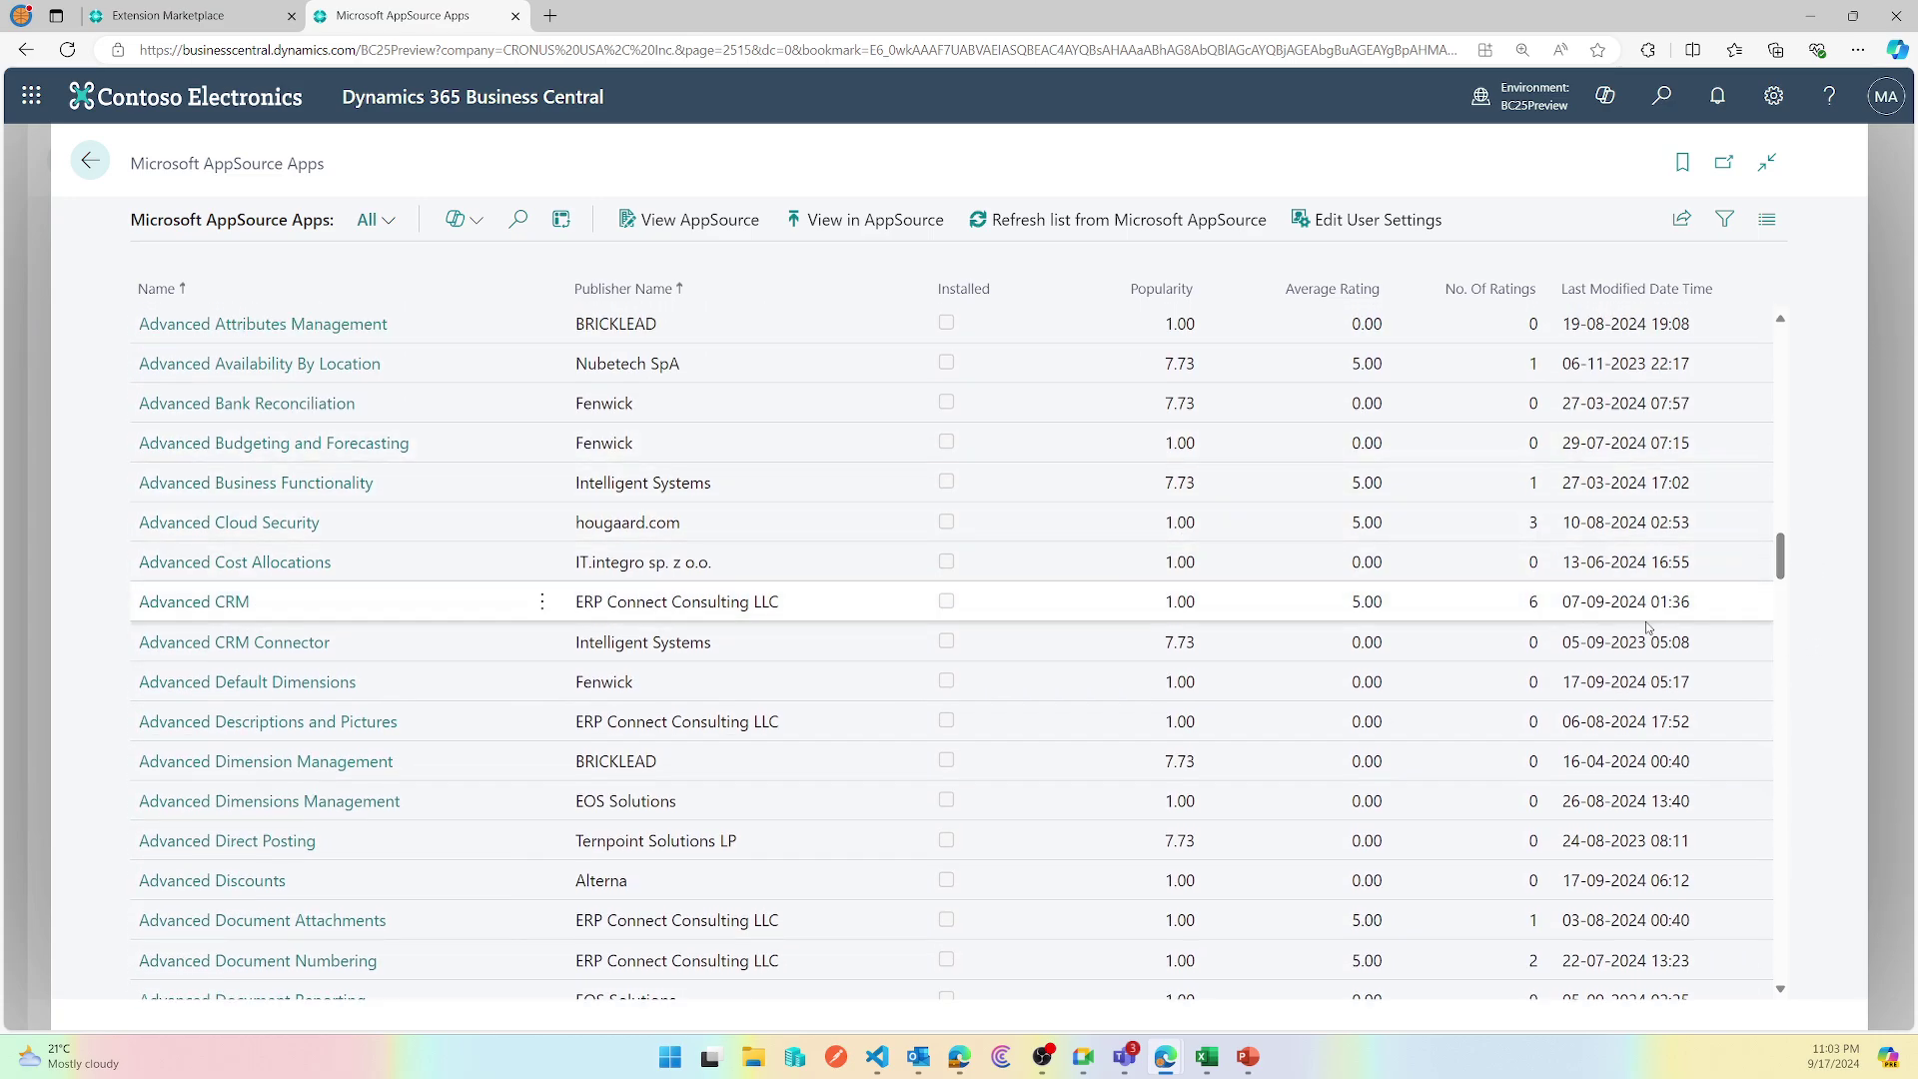
scroll(1448, 644, "down", 3)
scroll(1513, 649, "down", 1)
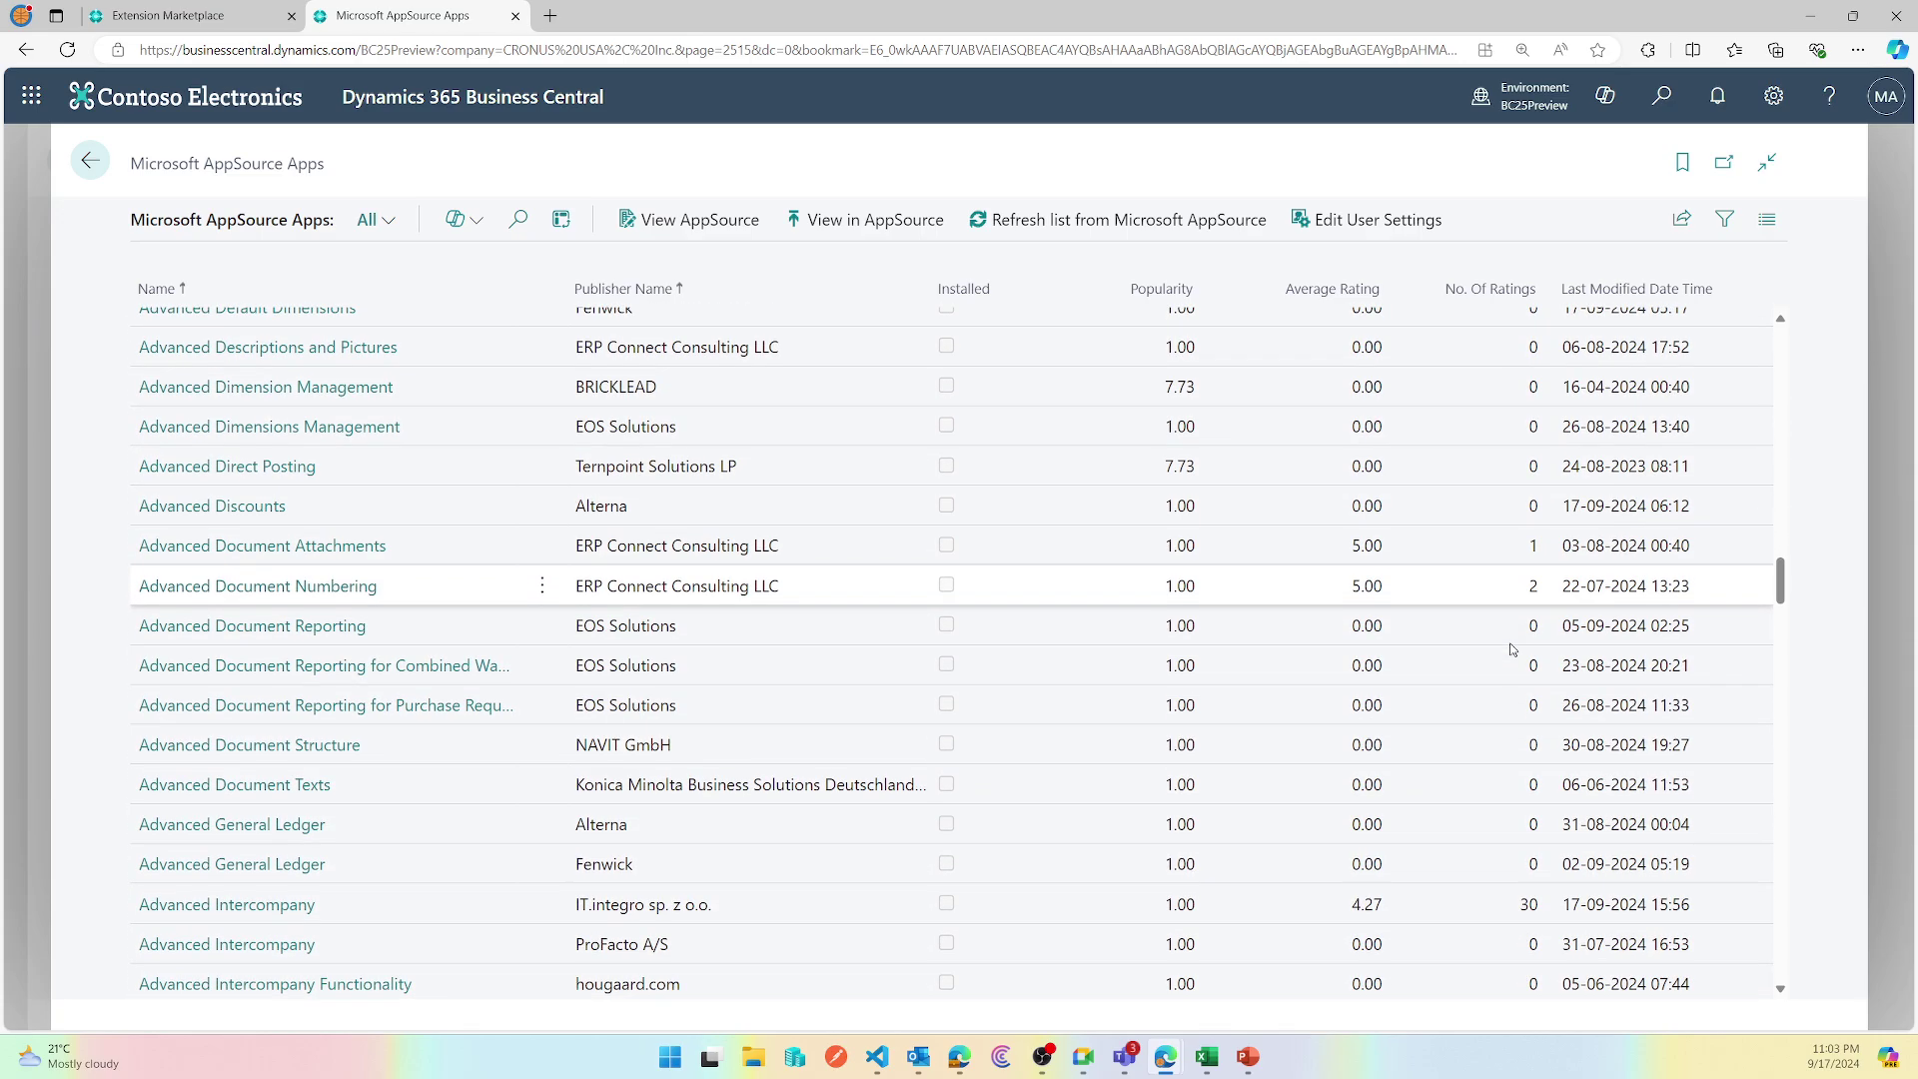
scroll(1513, 650, "down", 4)
scroll(1513, 647, "down", 15)
scroll(1516, 639, "down", 18)
scroll(1516, 639, "down", 15)
scroll(1516, 640, "down", 15)
scroll(1516, 640, "down", 15)
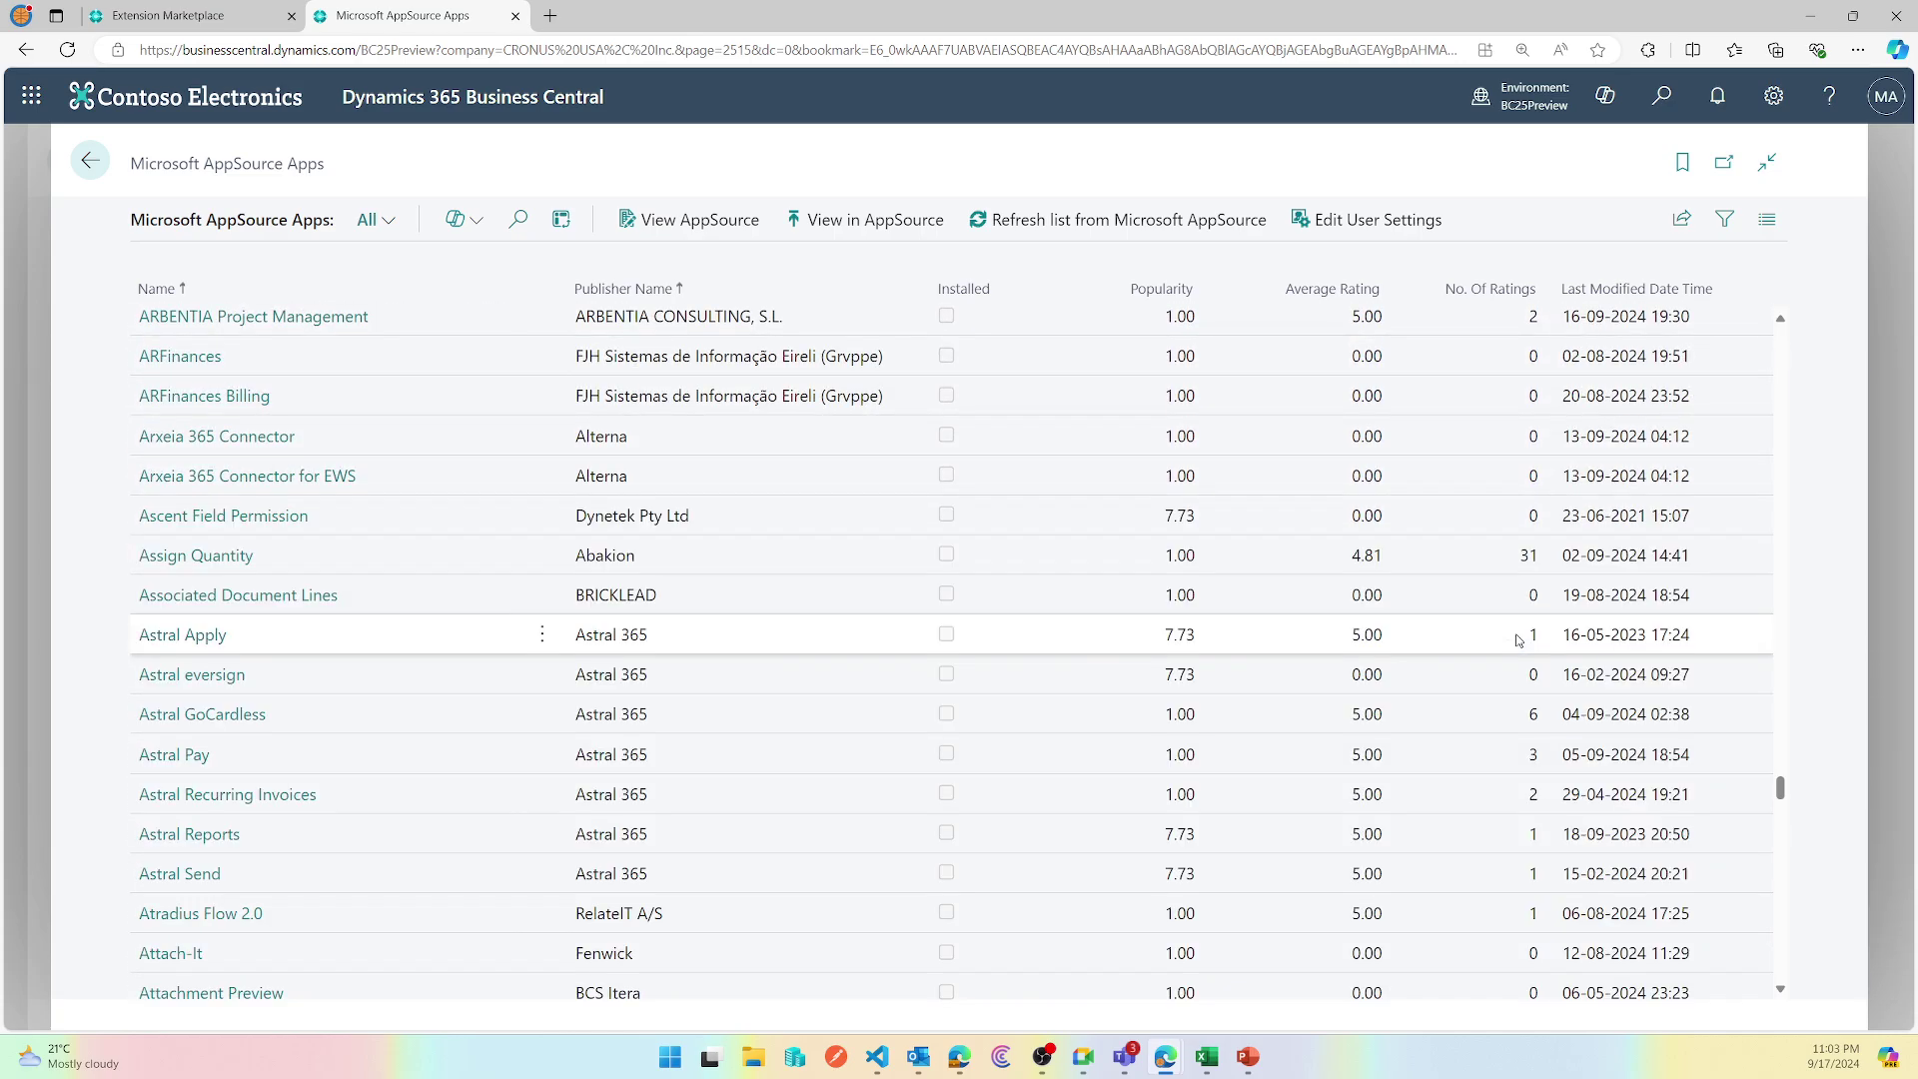
scroll(1528, 635, "down", 10)
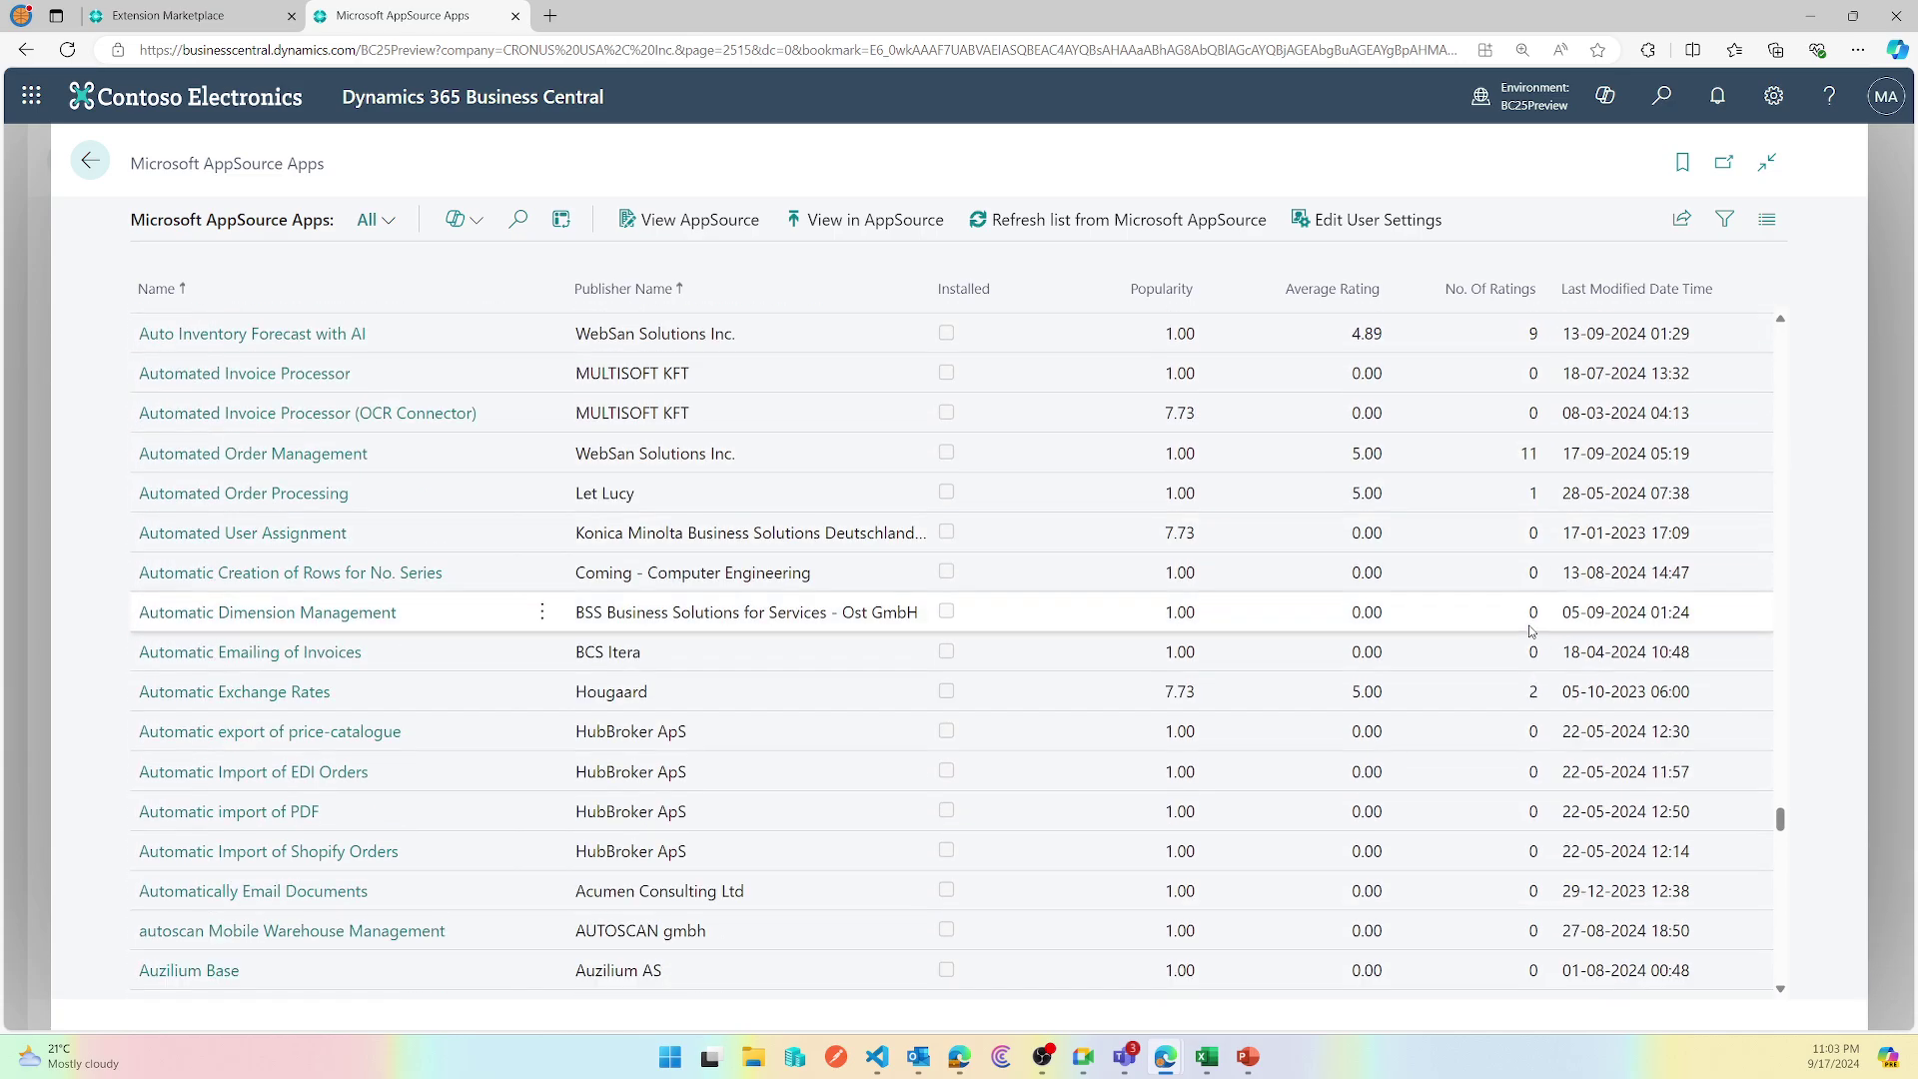
scroll(1528, 631, "down", 12)
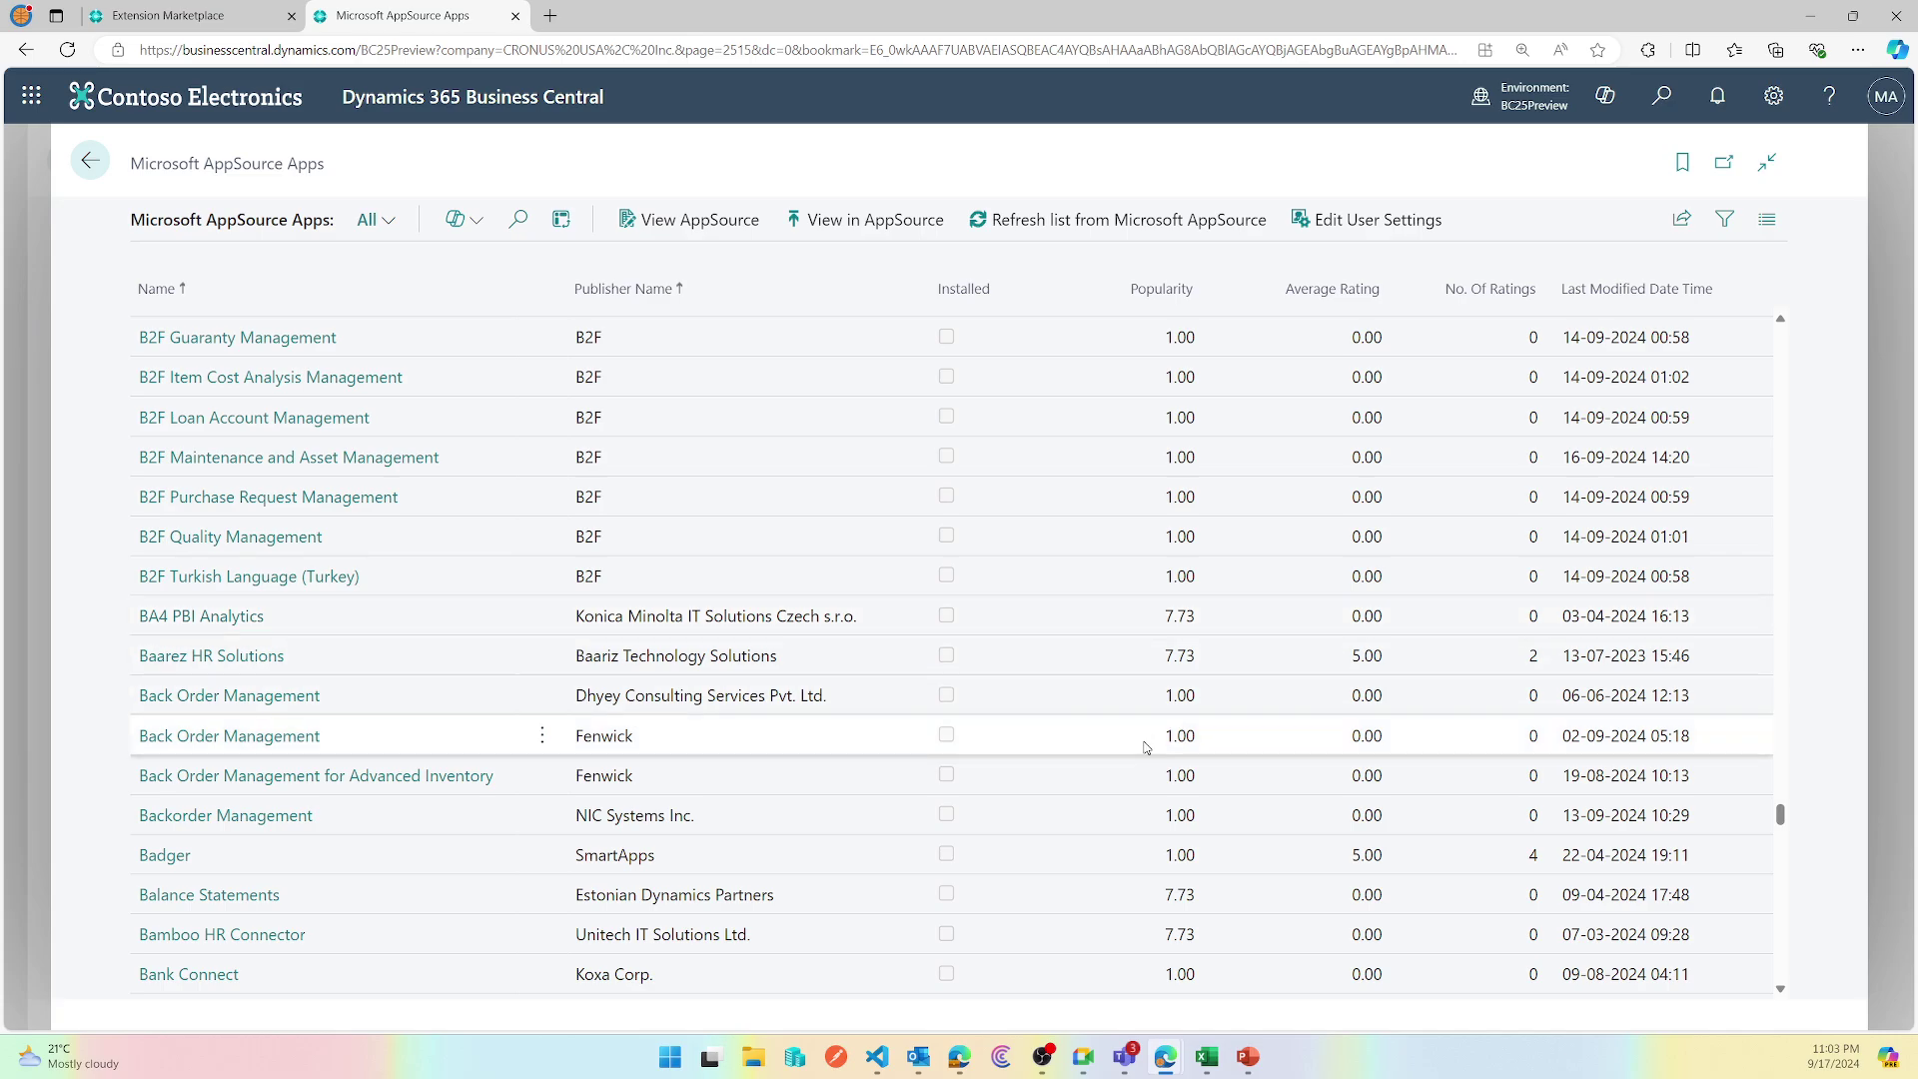
- Filter the apps list to the publisher Dhyey Consulting Services Pvt. Ltd. and show the filter pane
left_click(761, 696)
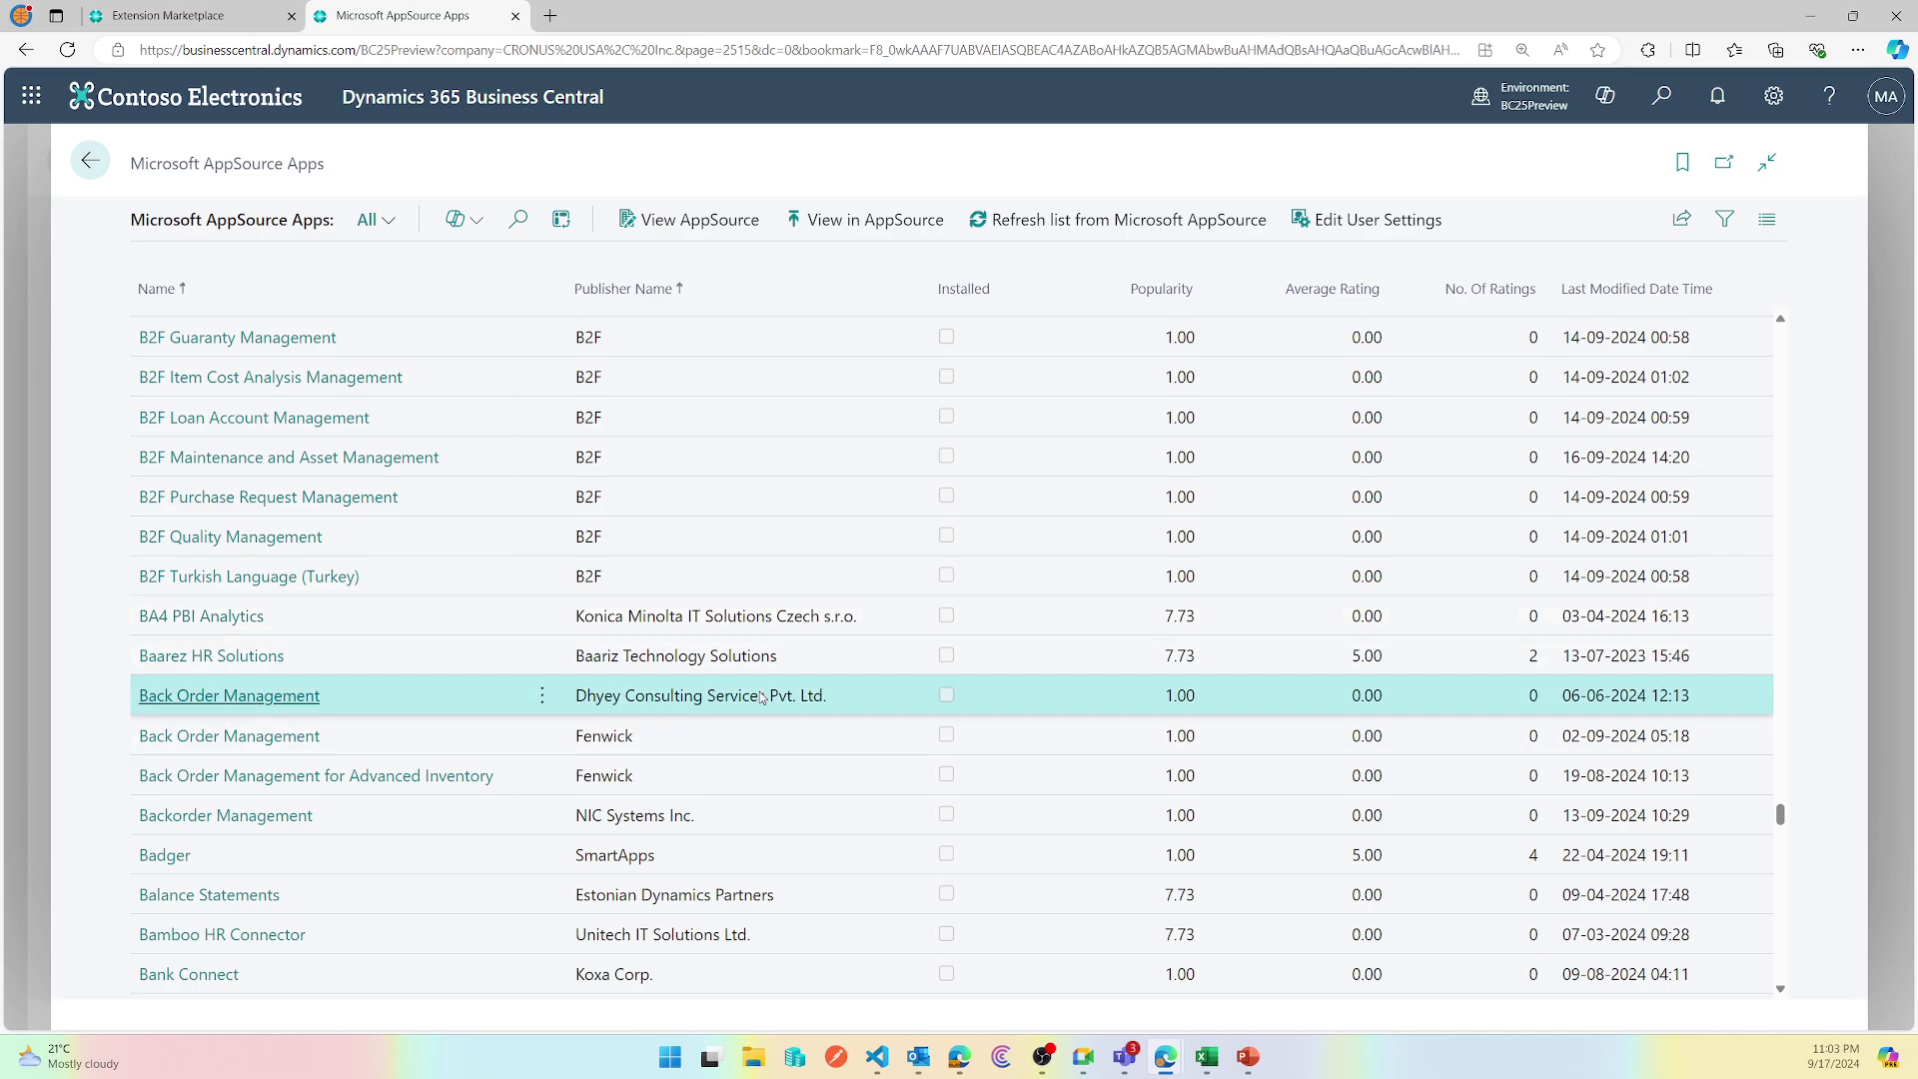
key("alt+F3")
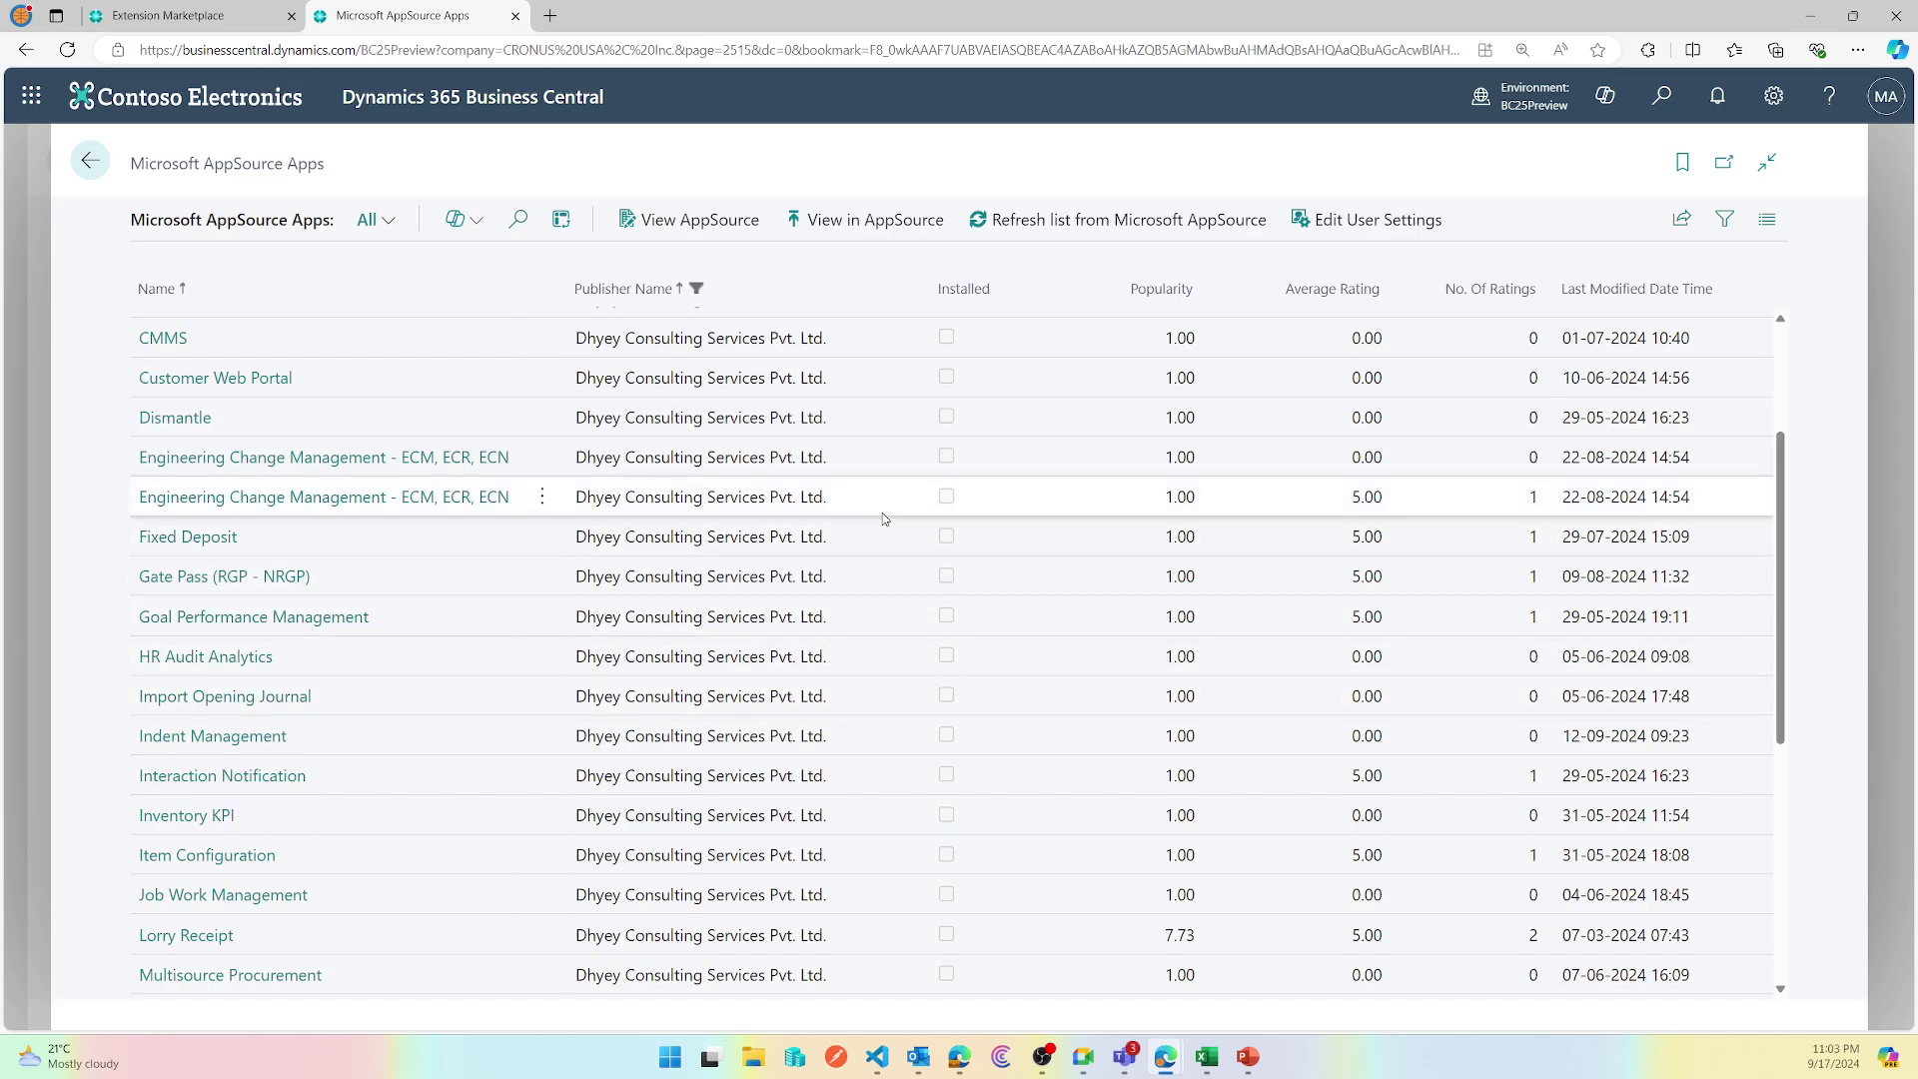
key("shift+F3")
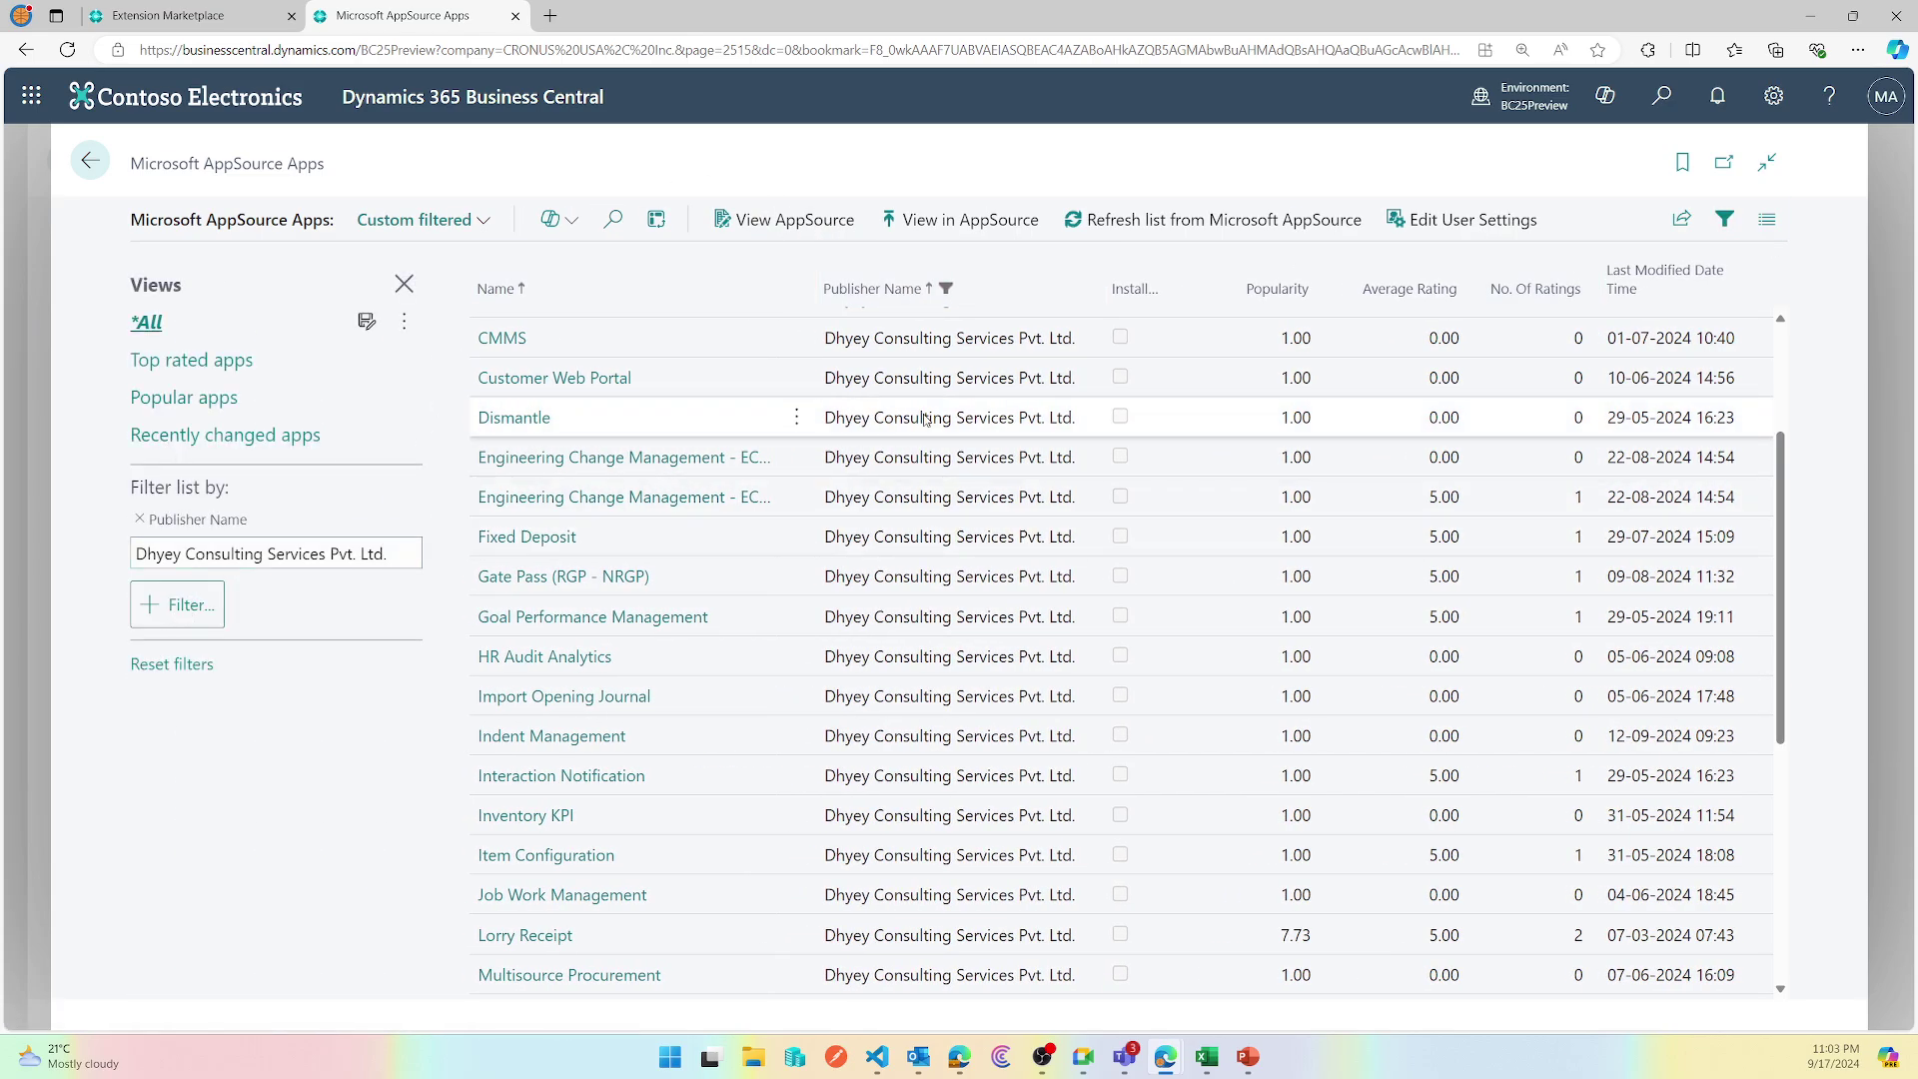
scroll(926, 420, "up", 3)
scroll(926, 420, "down", 8)
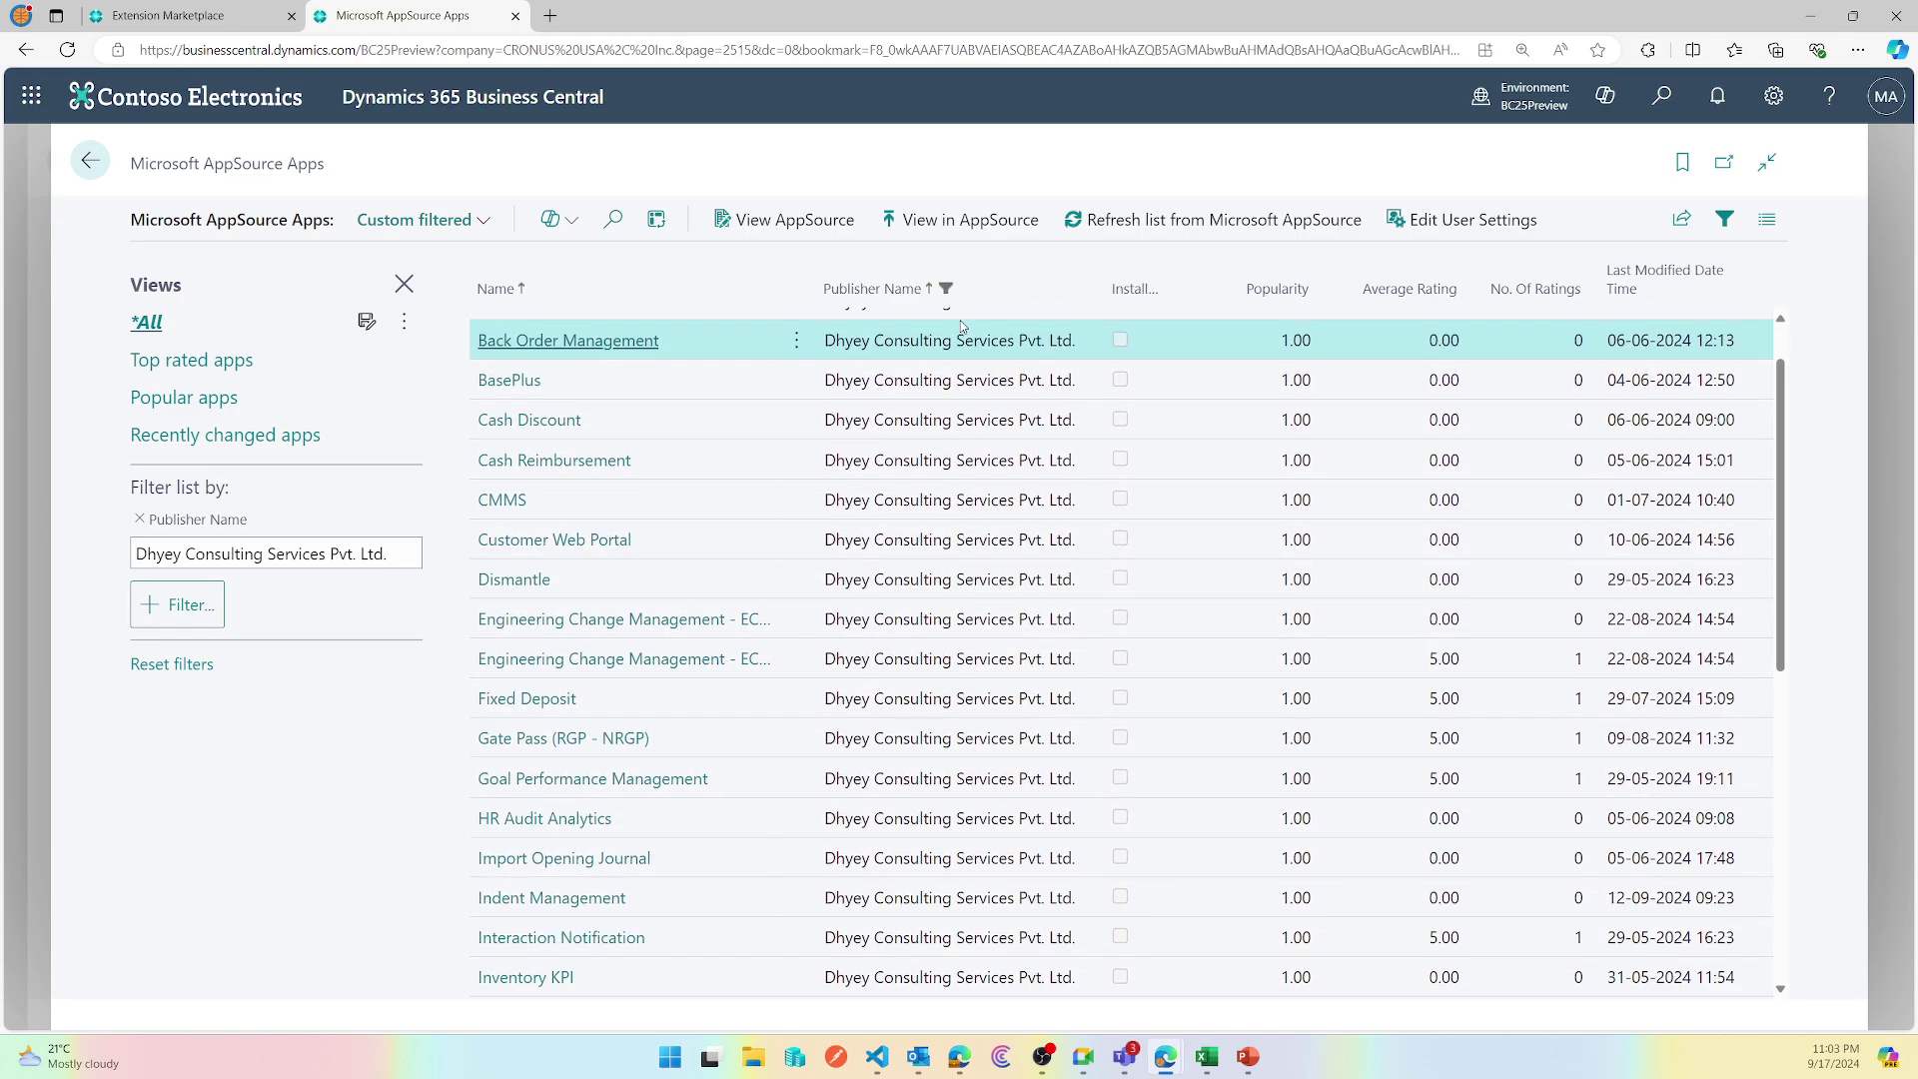
scroll(946, 343, "up", 8)
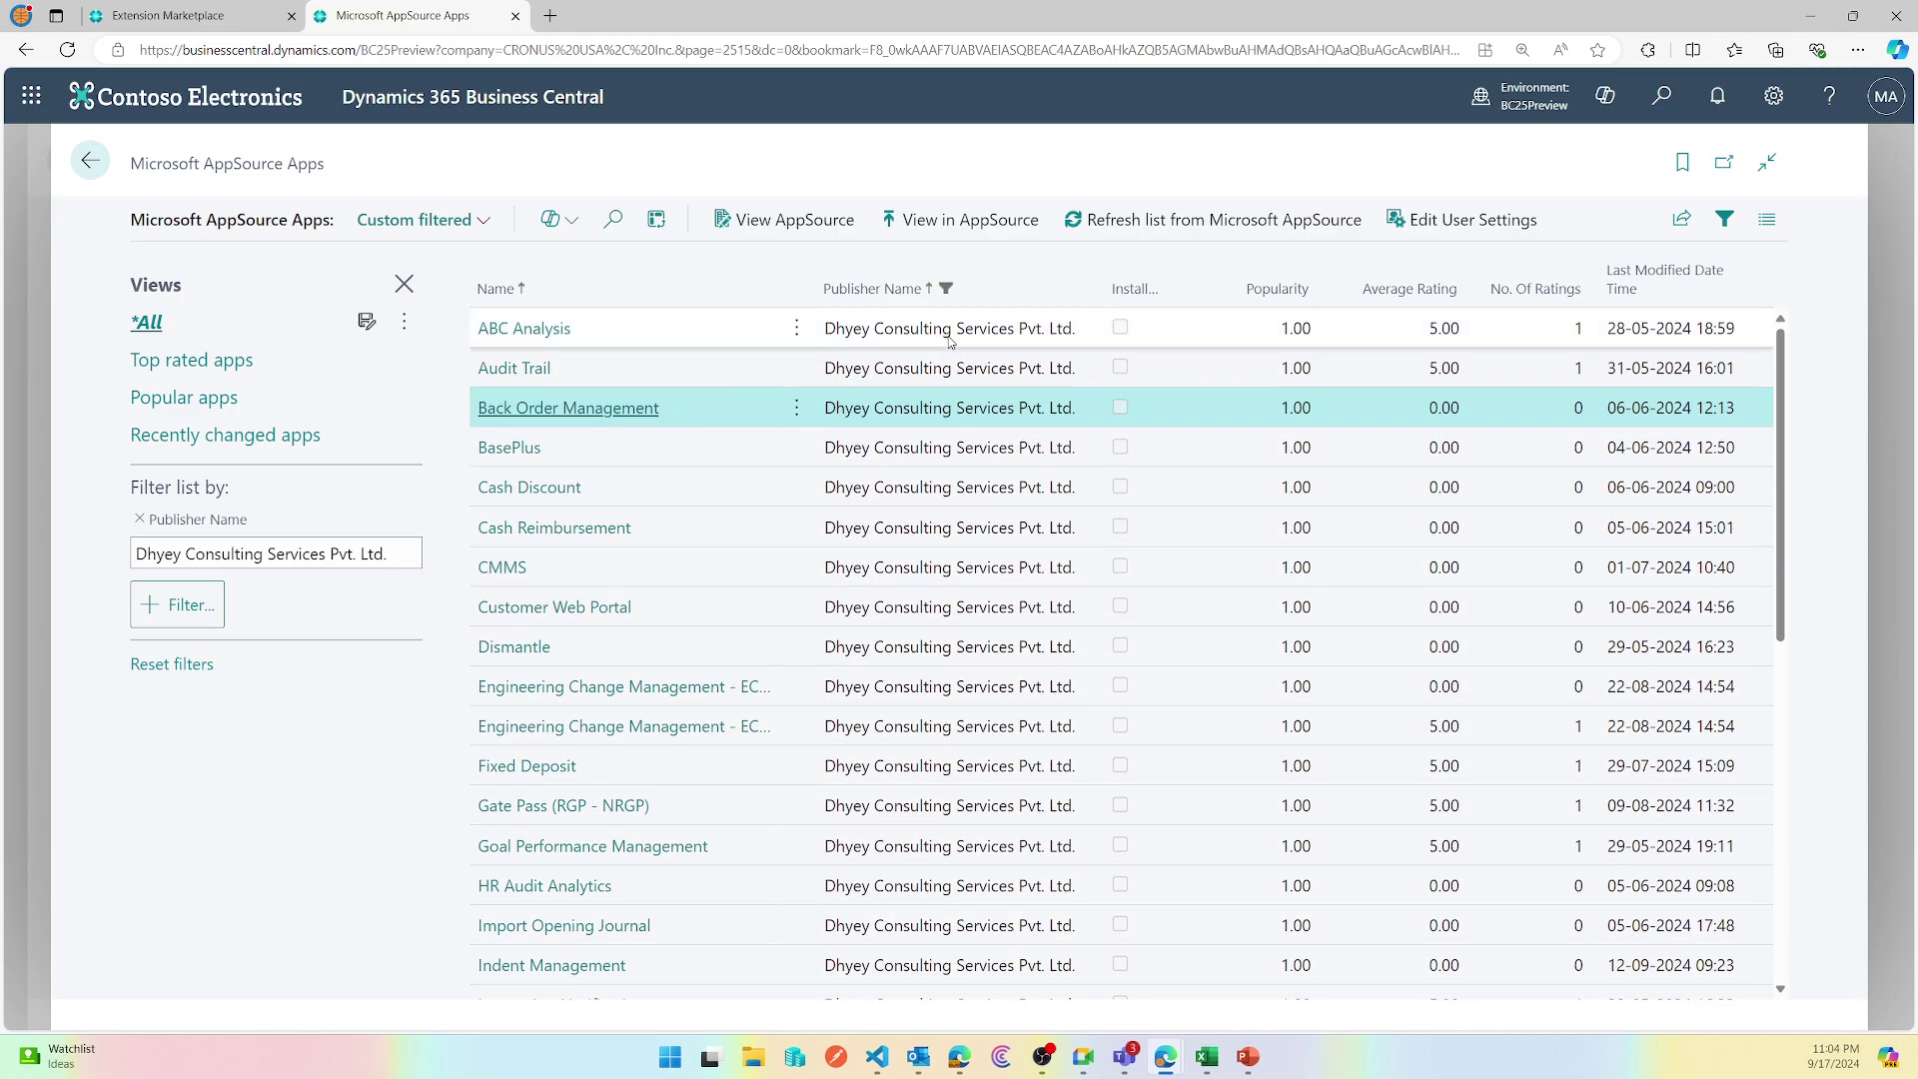
- Sort by Average Rating ascending, then open the Back Order Management app overview
left_click(1429, 300)
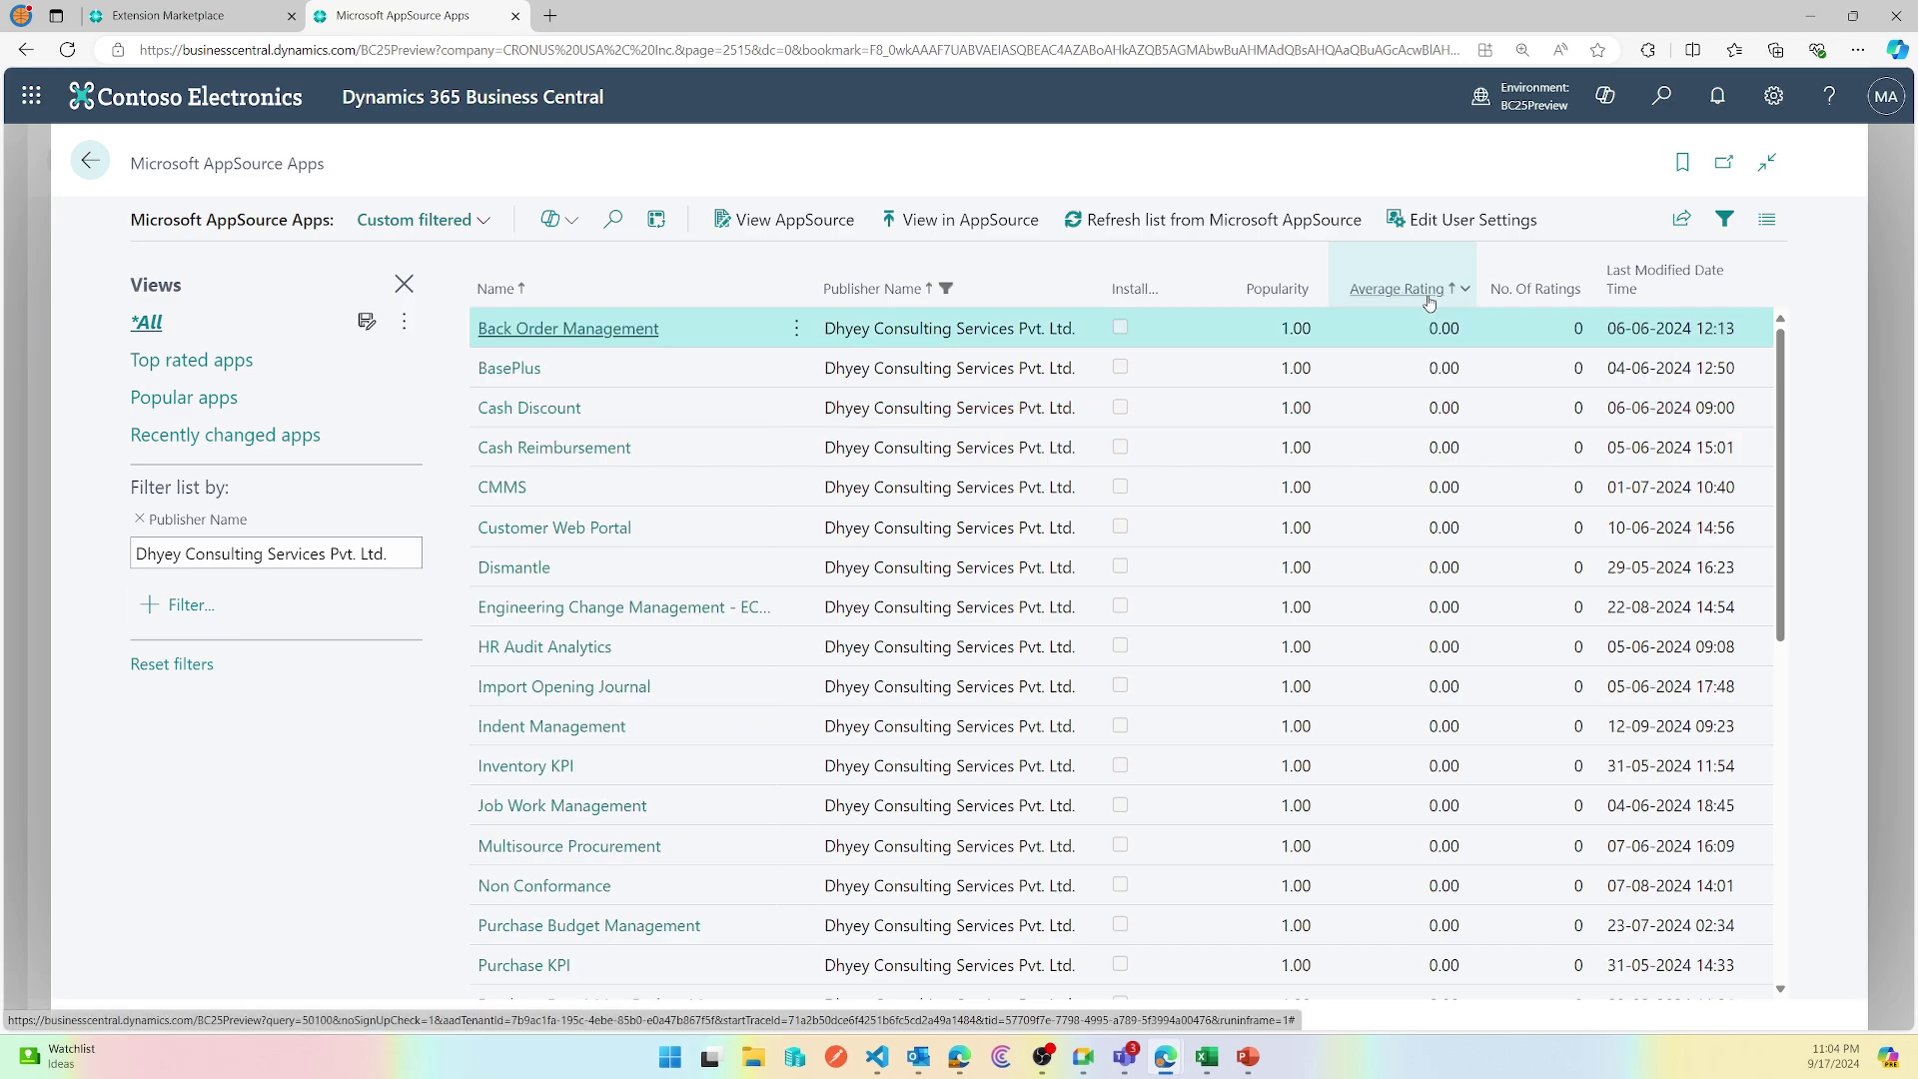
left_click(1429, 300)
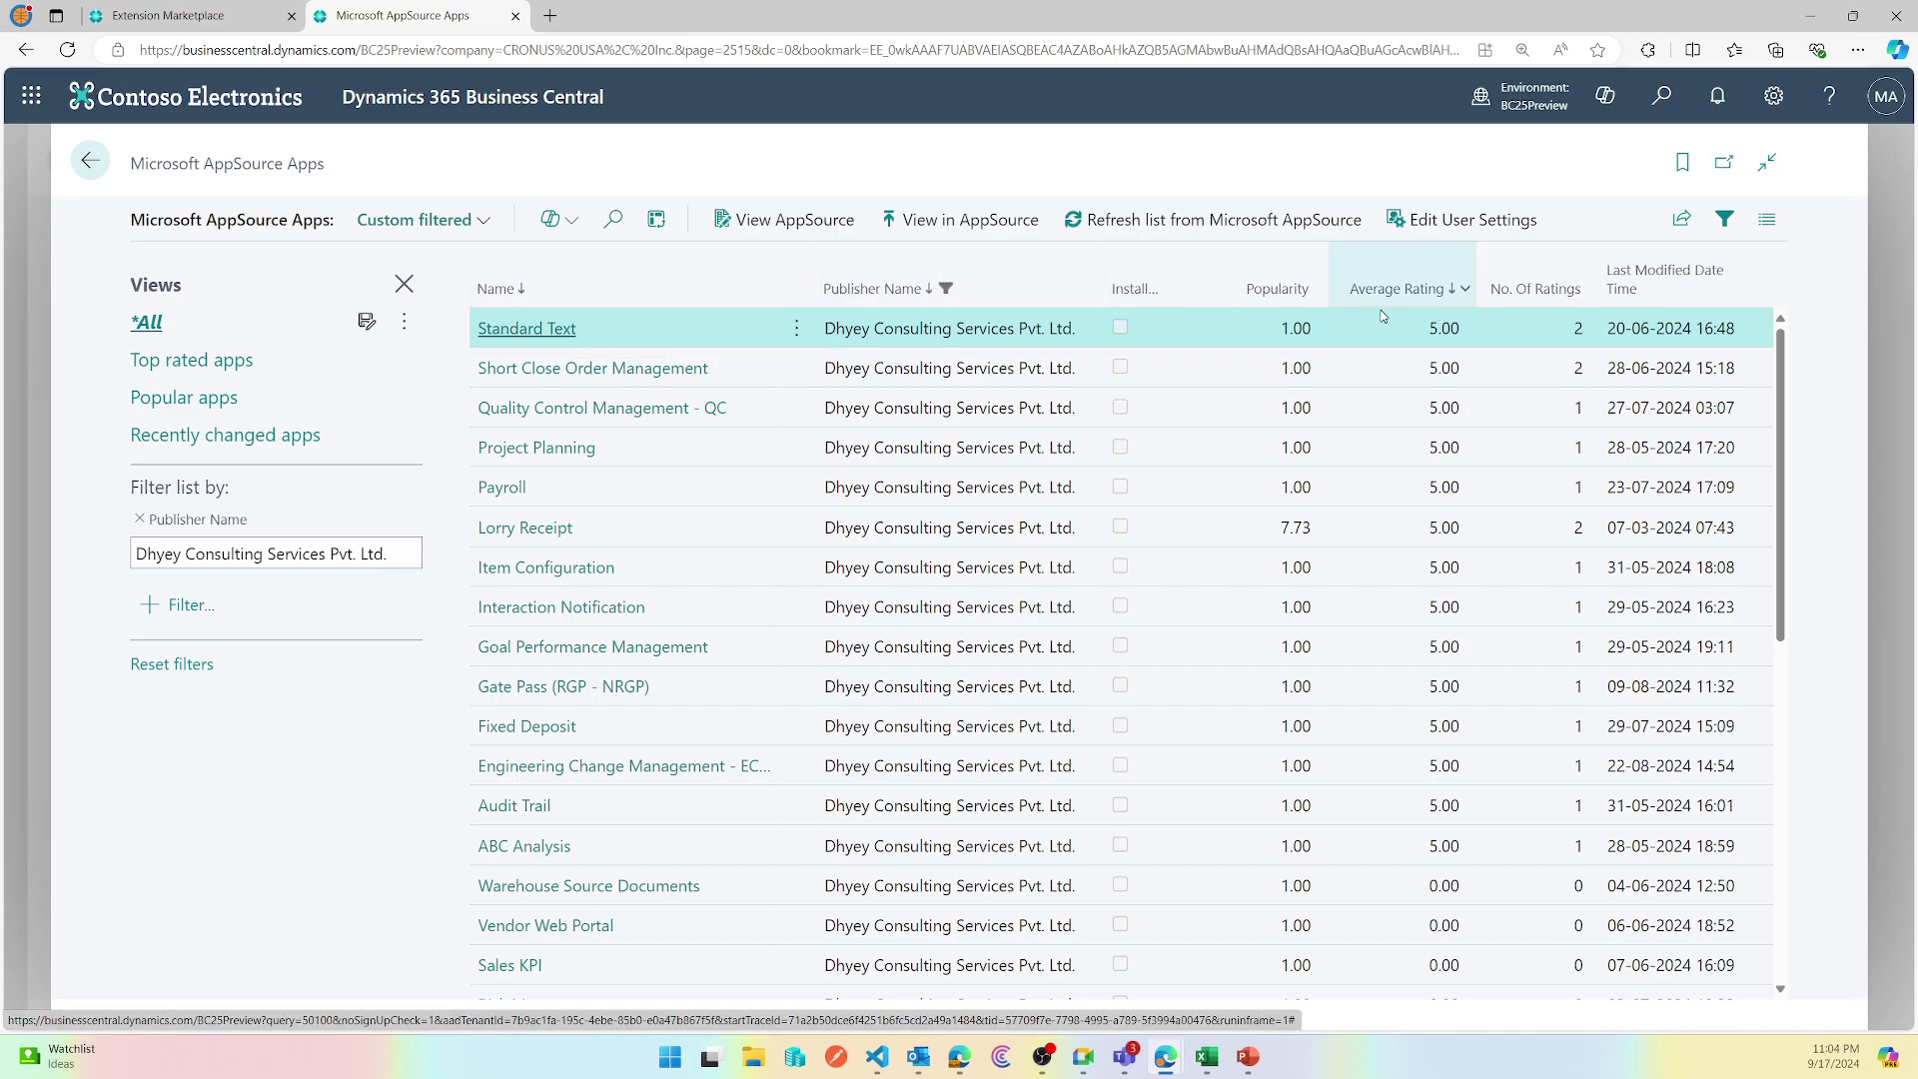
left_click(1303, 297)
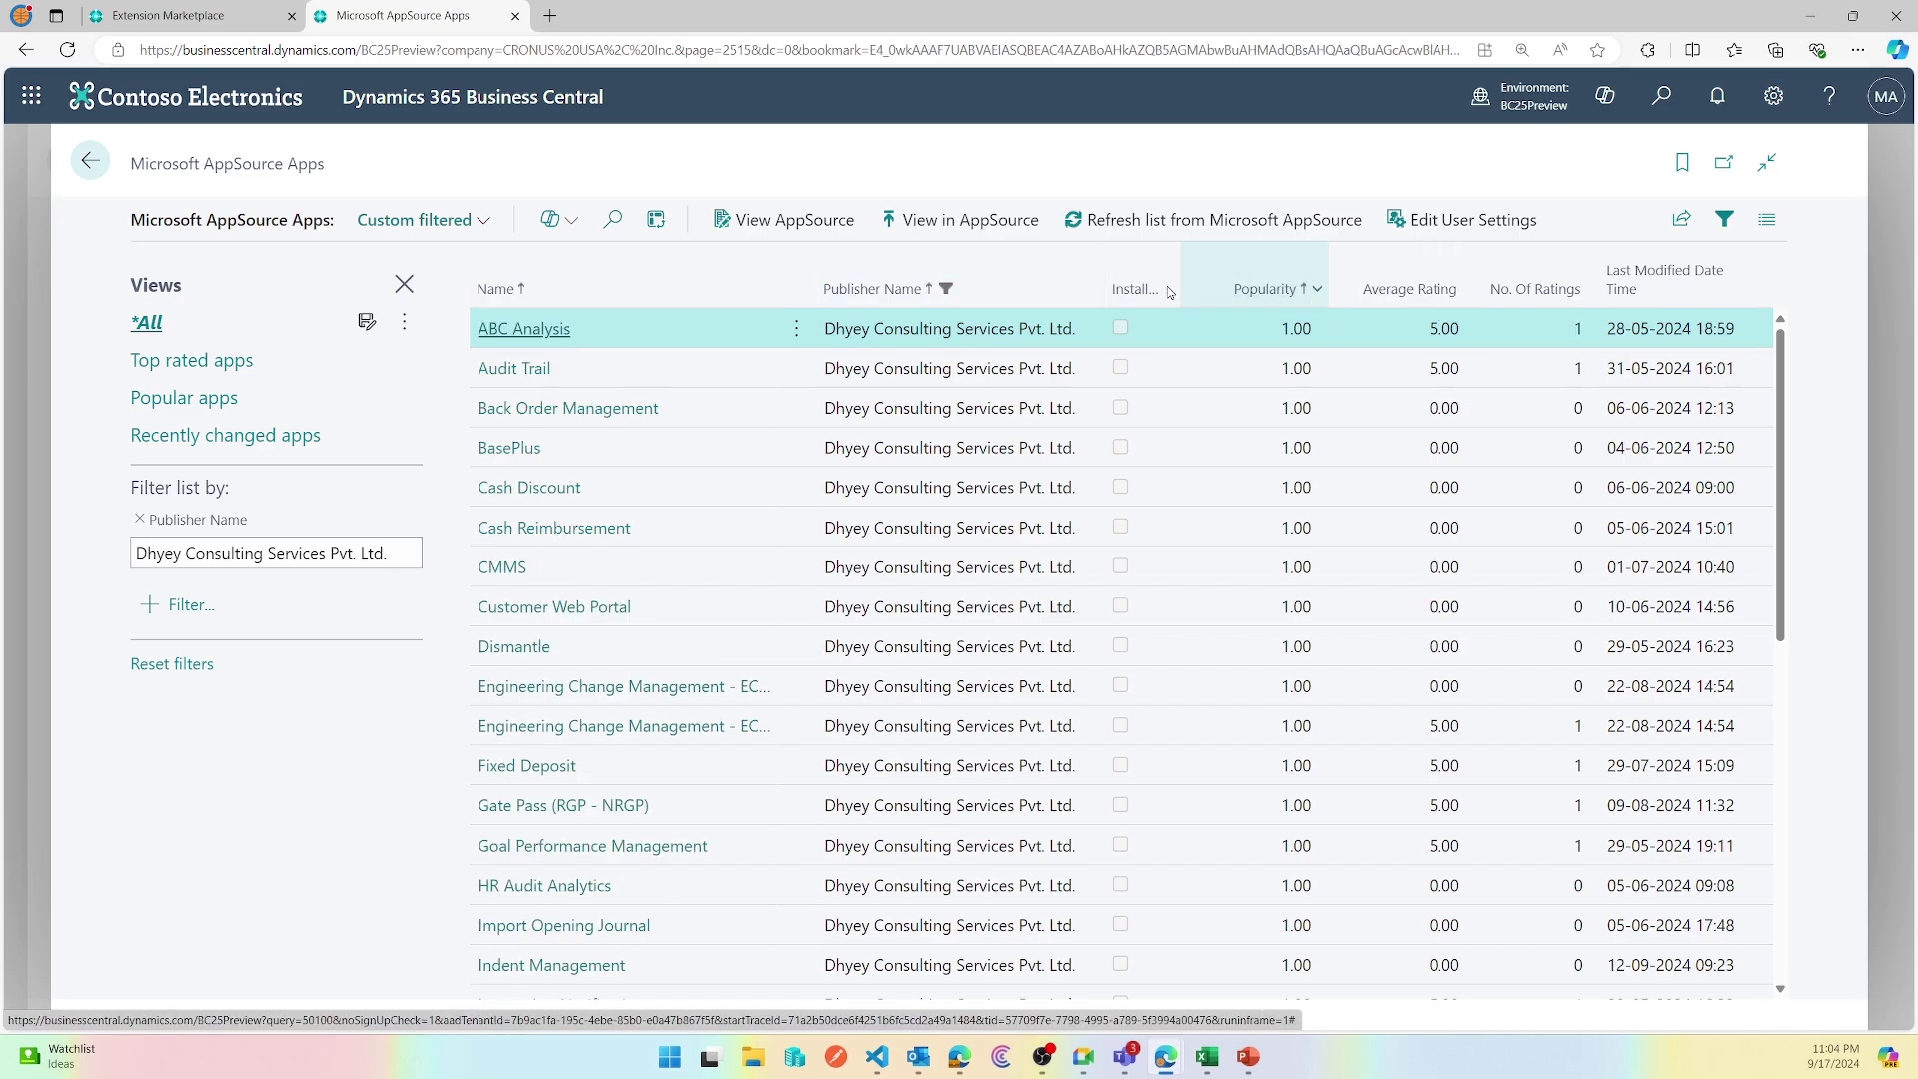
left_click(1407, 298)
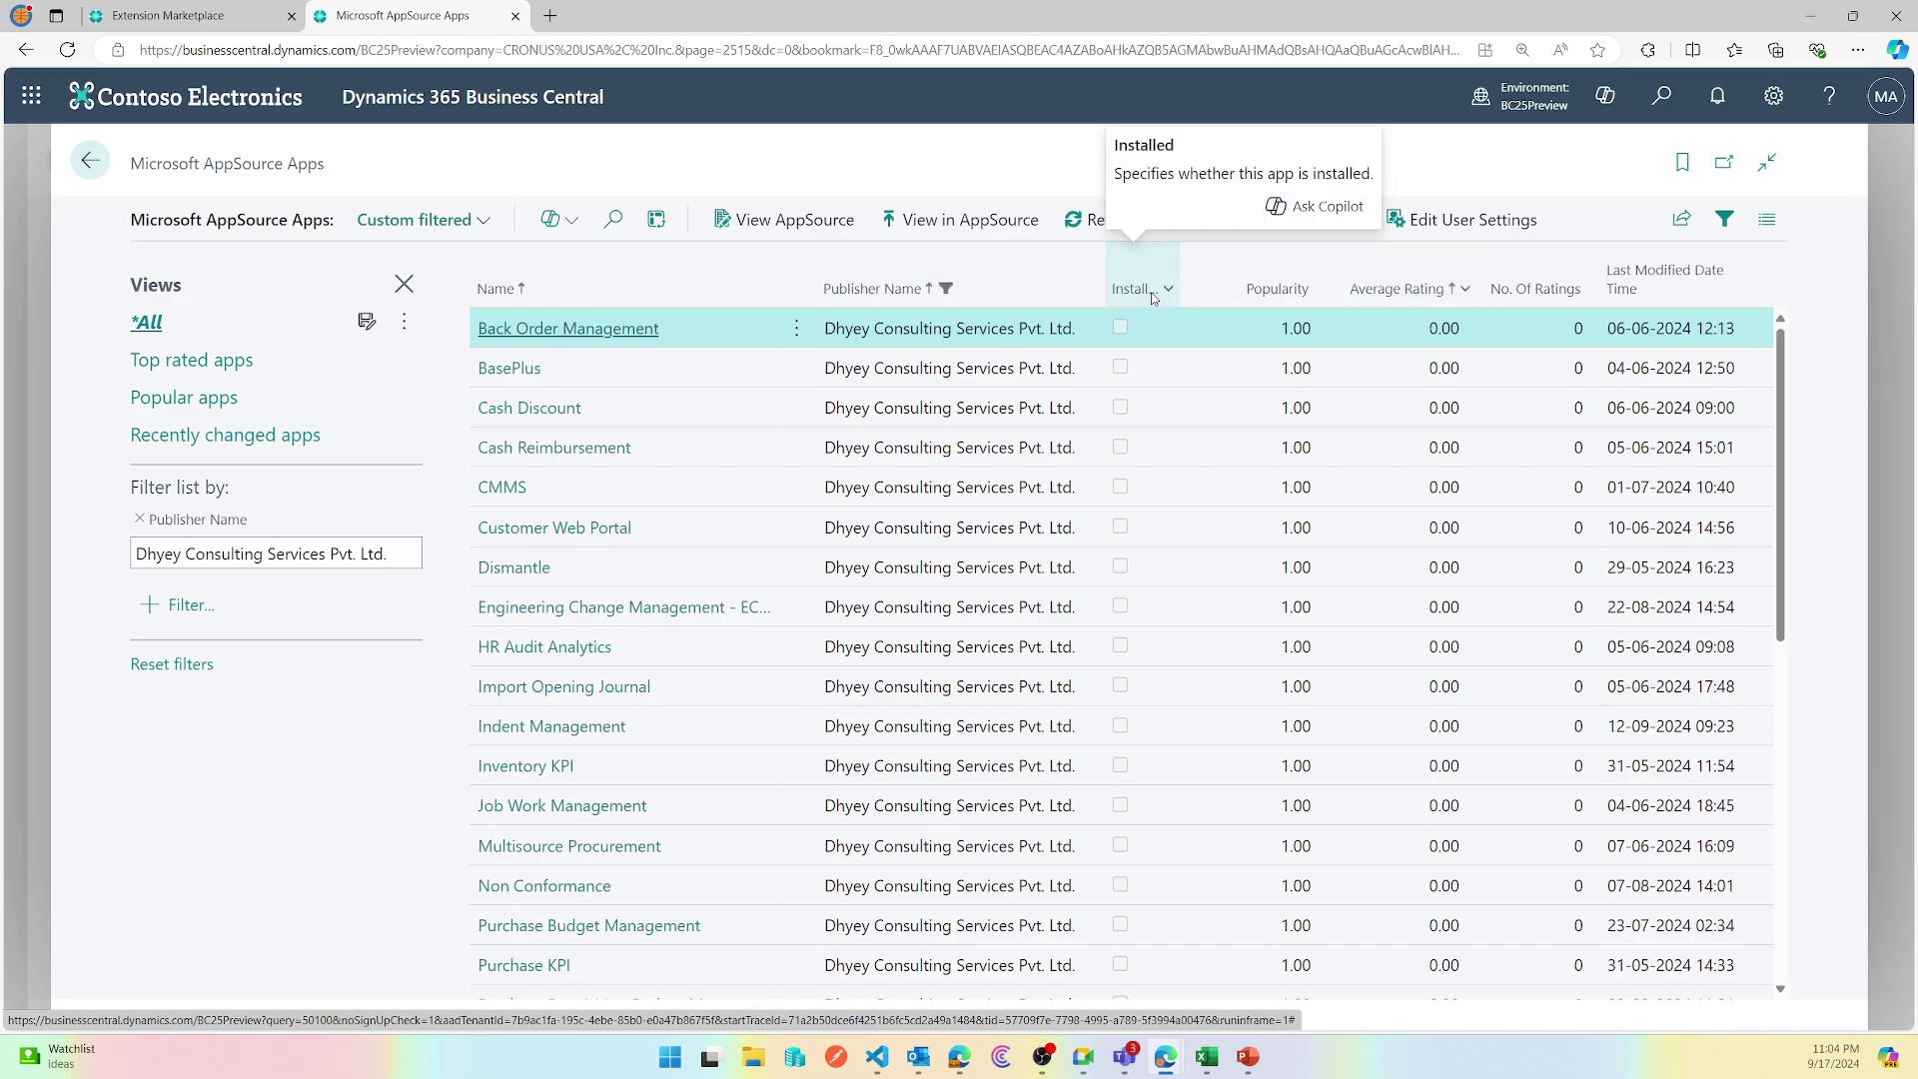
left_click(573, 330)
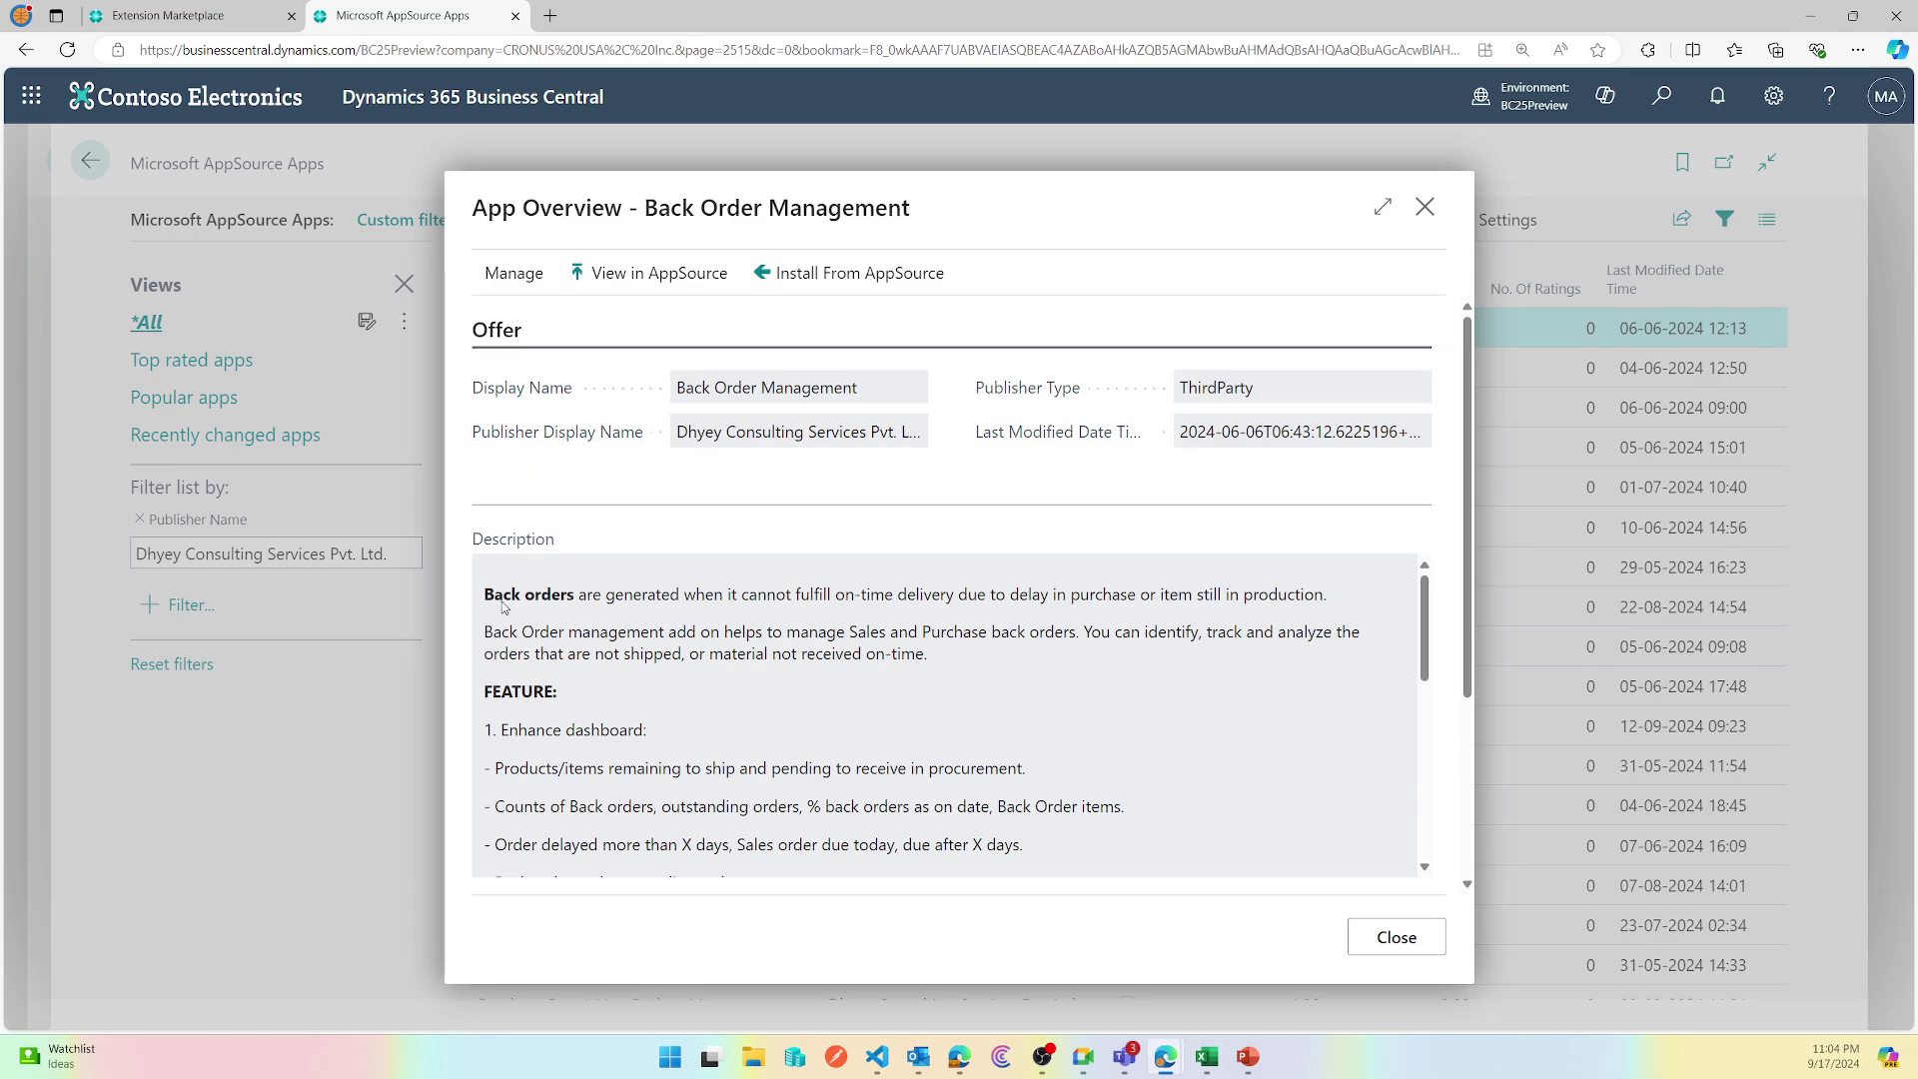
- Read through the Back Order Management description text
left_click_drag(505, 596, 601, 771)
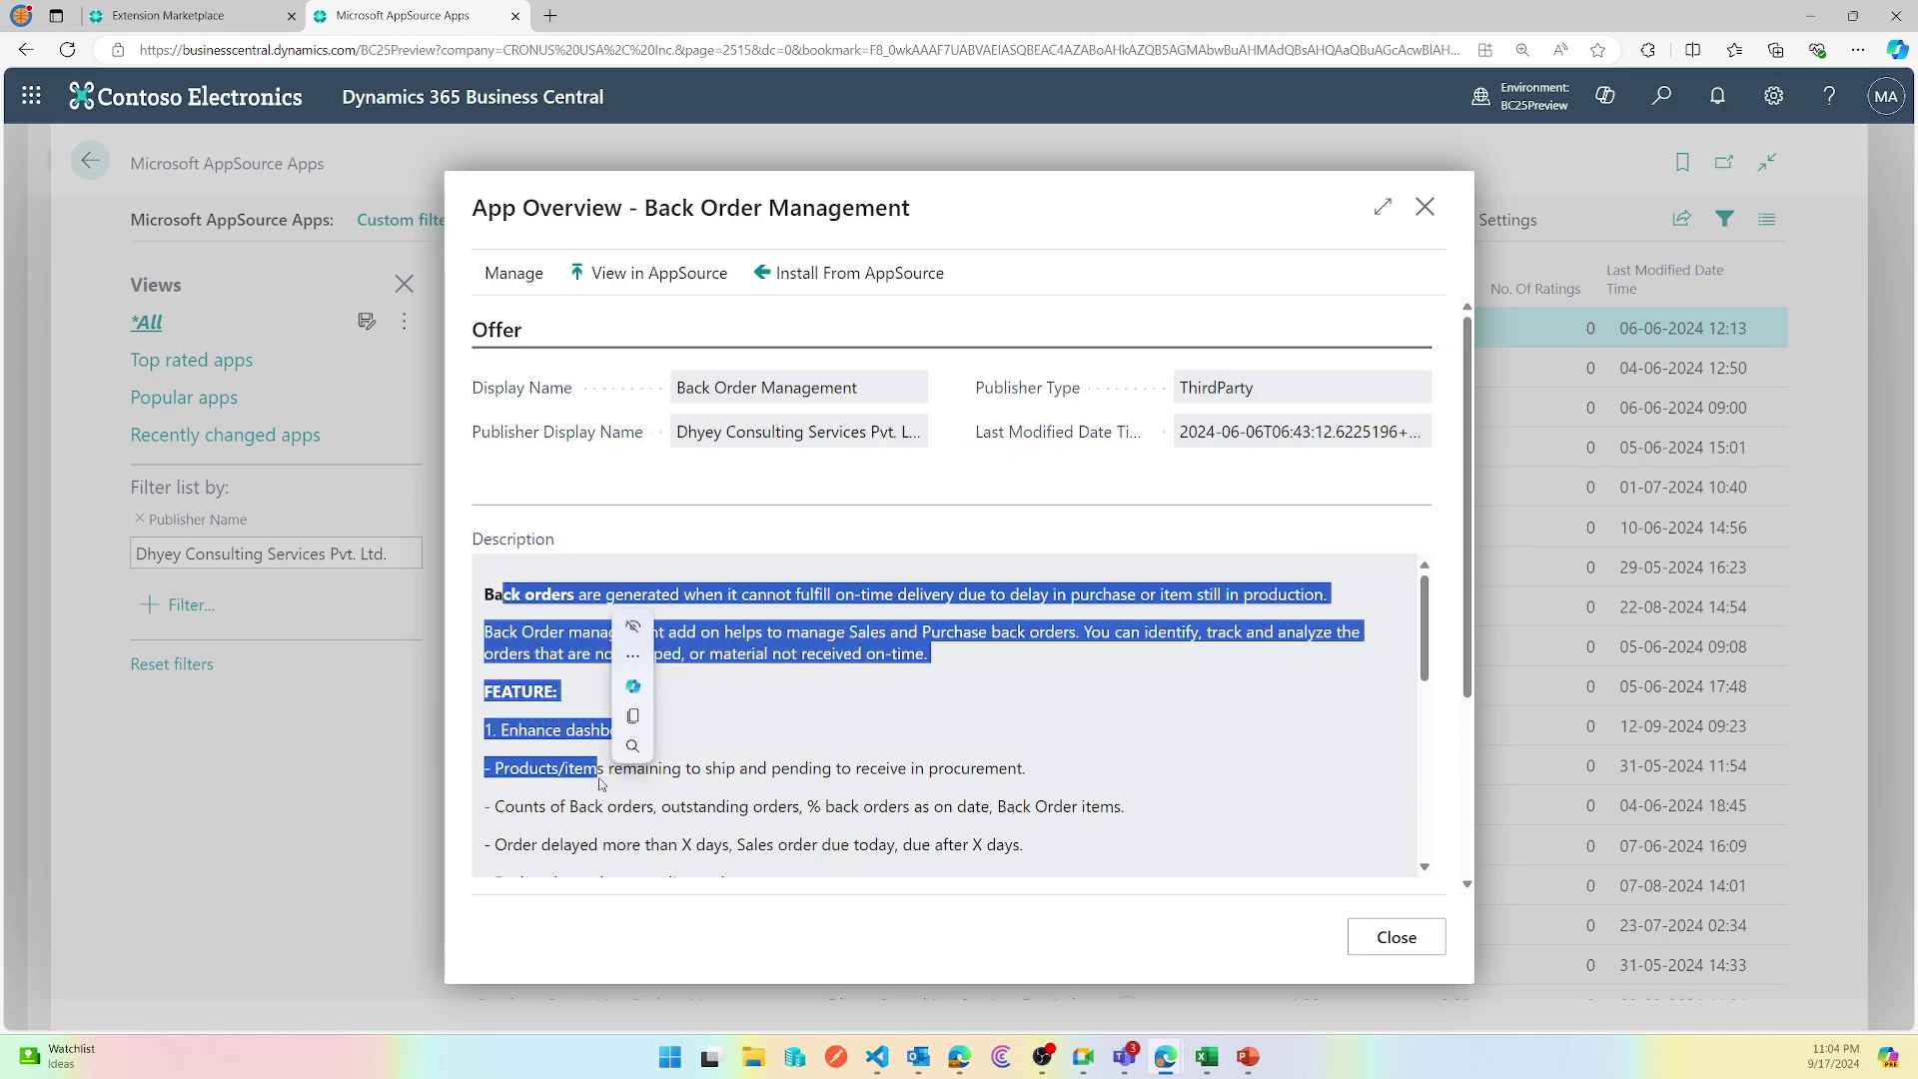
left_click(601, 779)
scroll(601, 785, "down", 2)
scroll(601, 785, "down", 3)
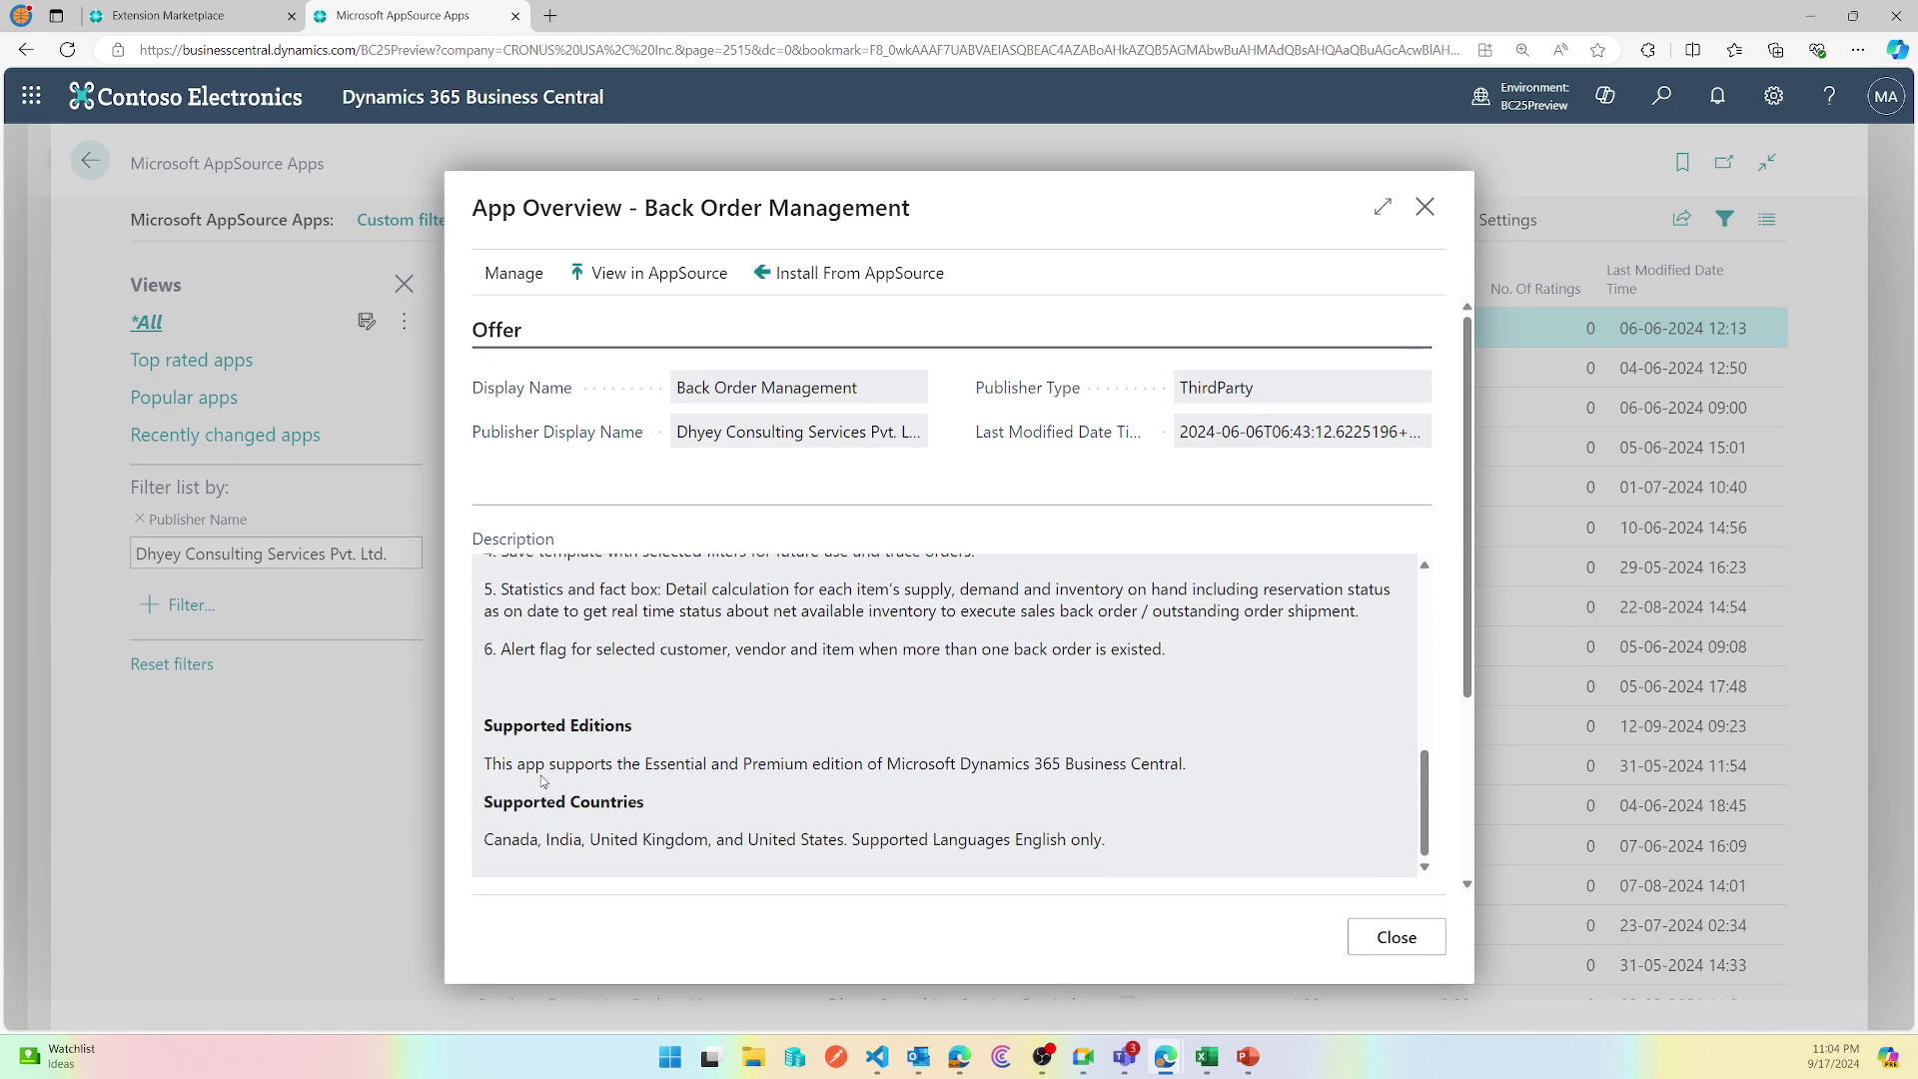
- Highlight the supported editions and countries lines, then show the app's Manage options
left_click_drag(485, 762, 1238, 764)
left_click_drag(483, 839, 1152, 842)
scroll(1152, 841, "up", 5)
scroll(1152, 842, "down", 2)
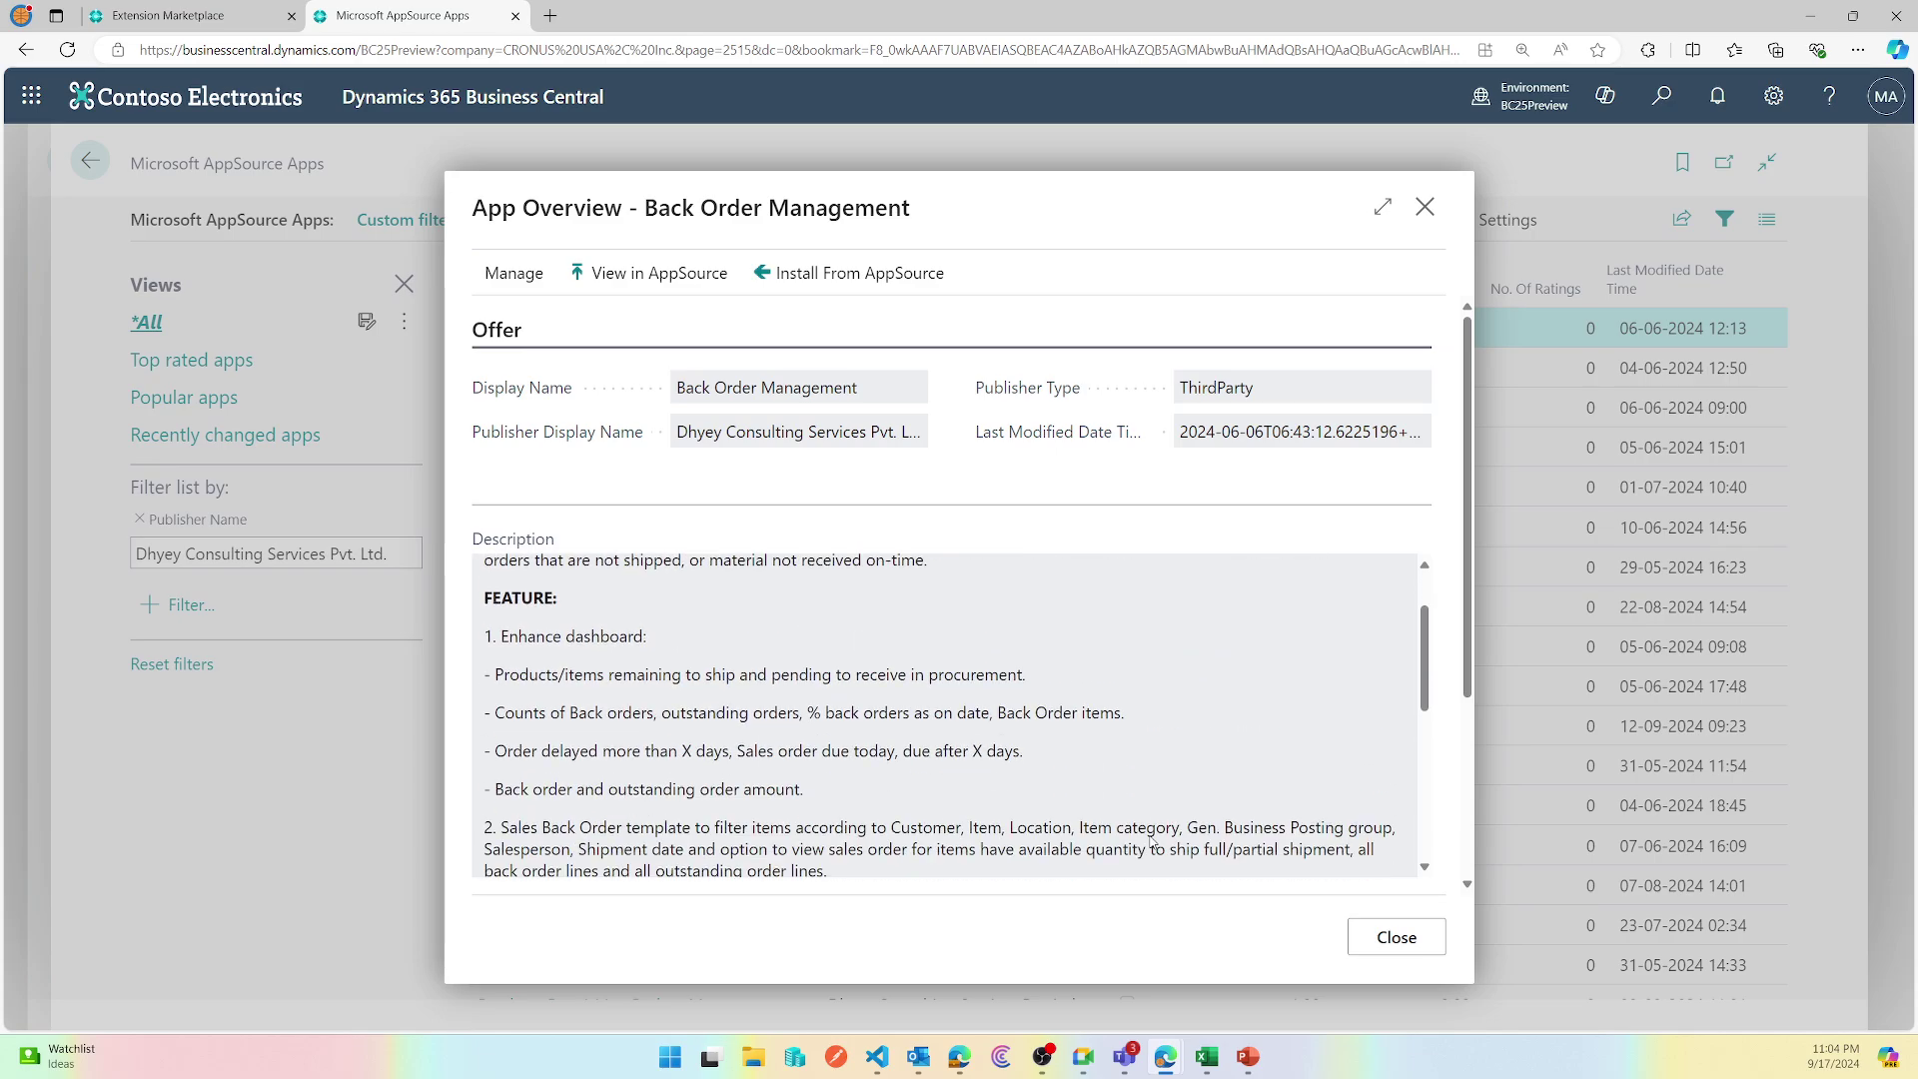
left_click(516, 279)
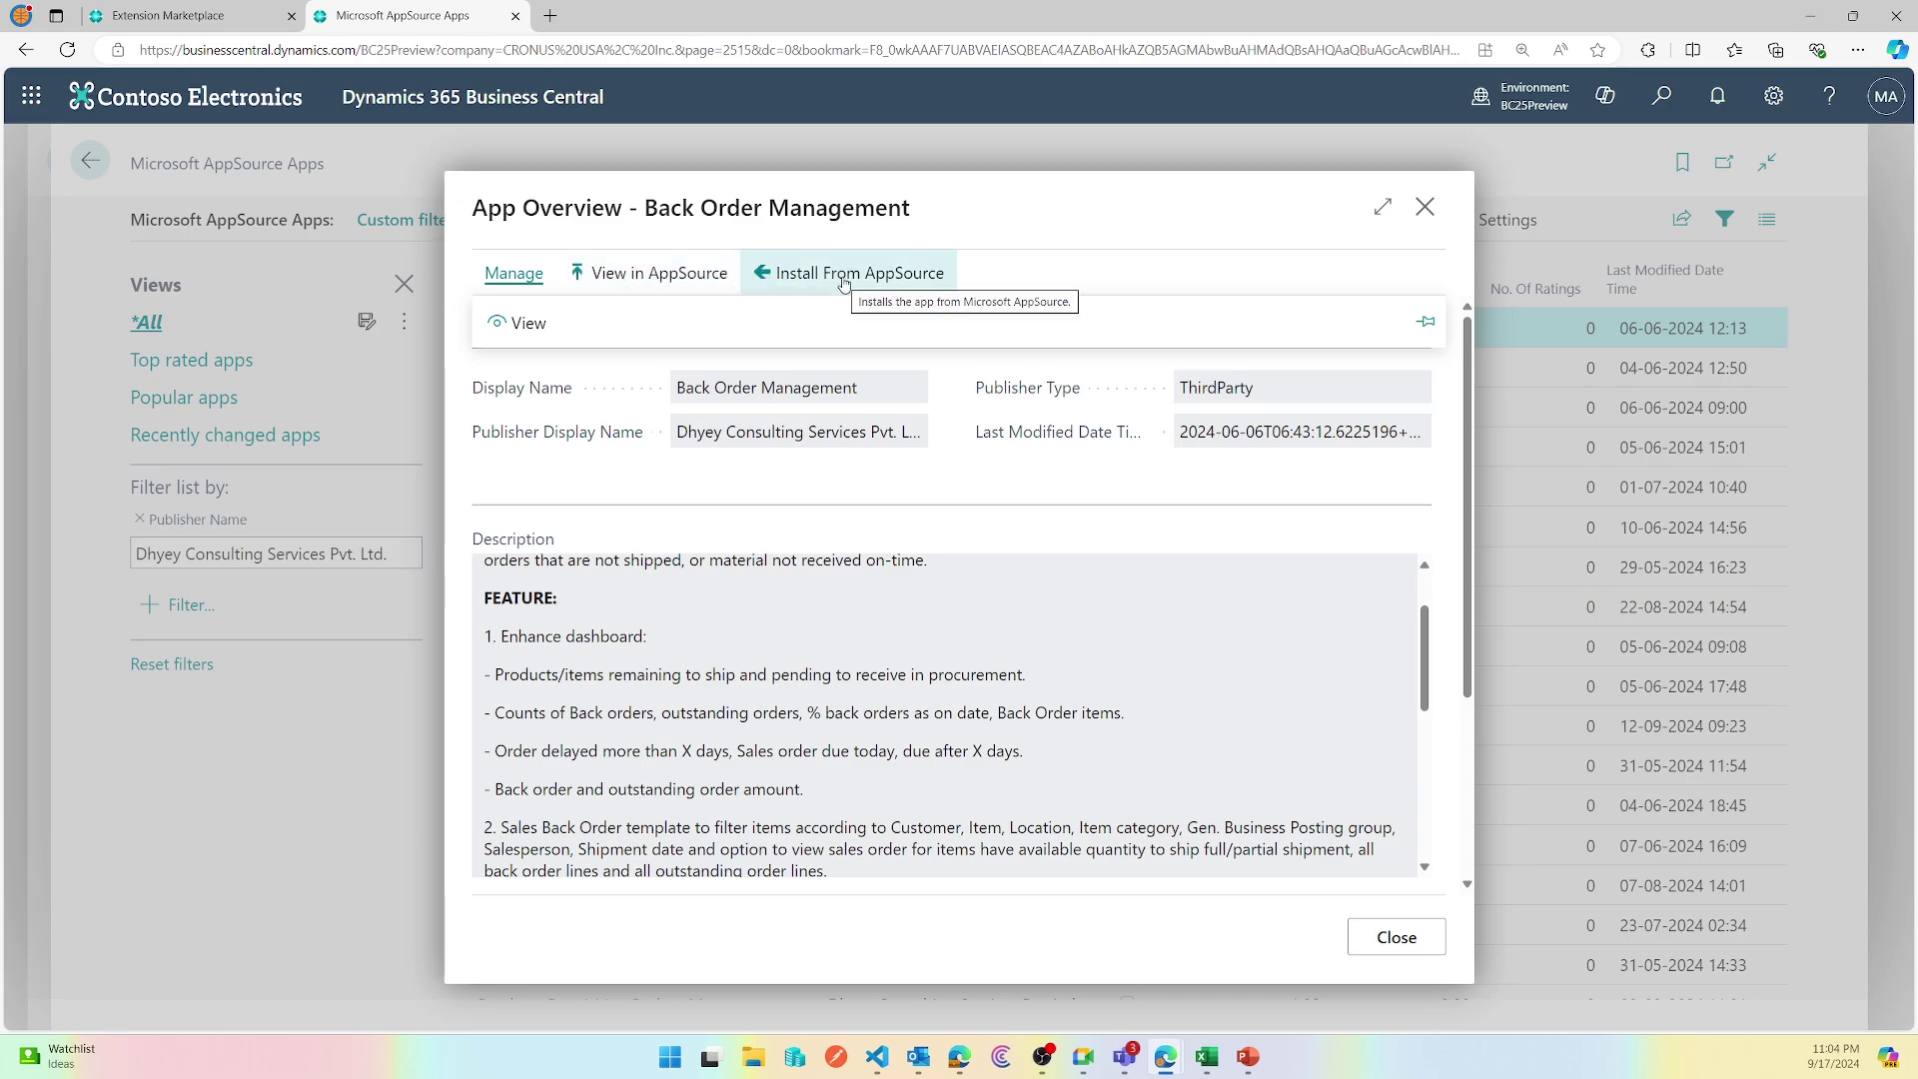
- View Back Order Management on AppSource, then launch Install From AppSource and return to Business Central
left_click(673, 283)
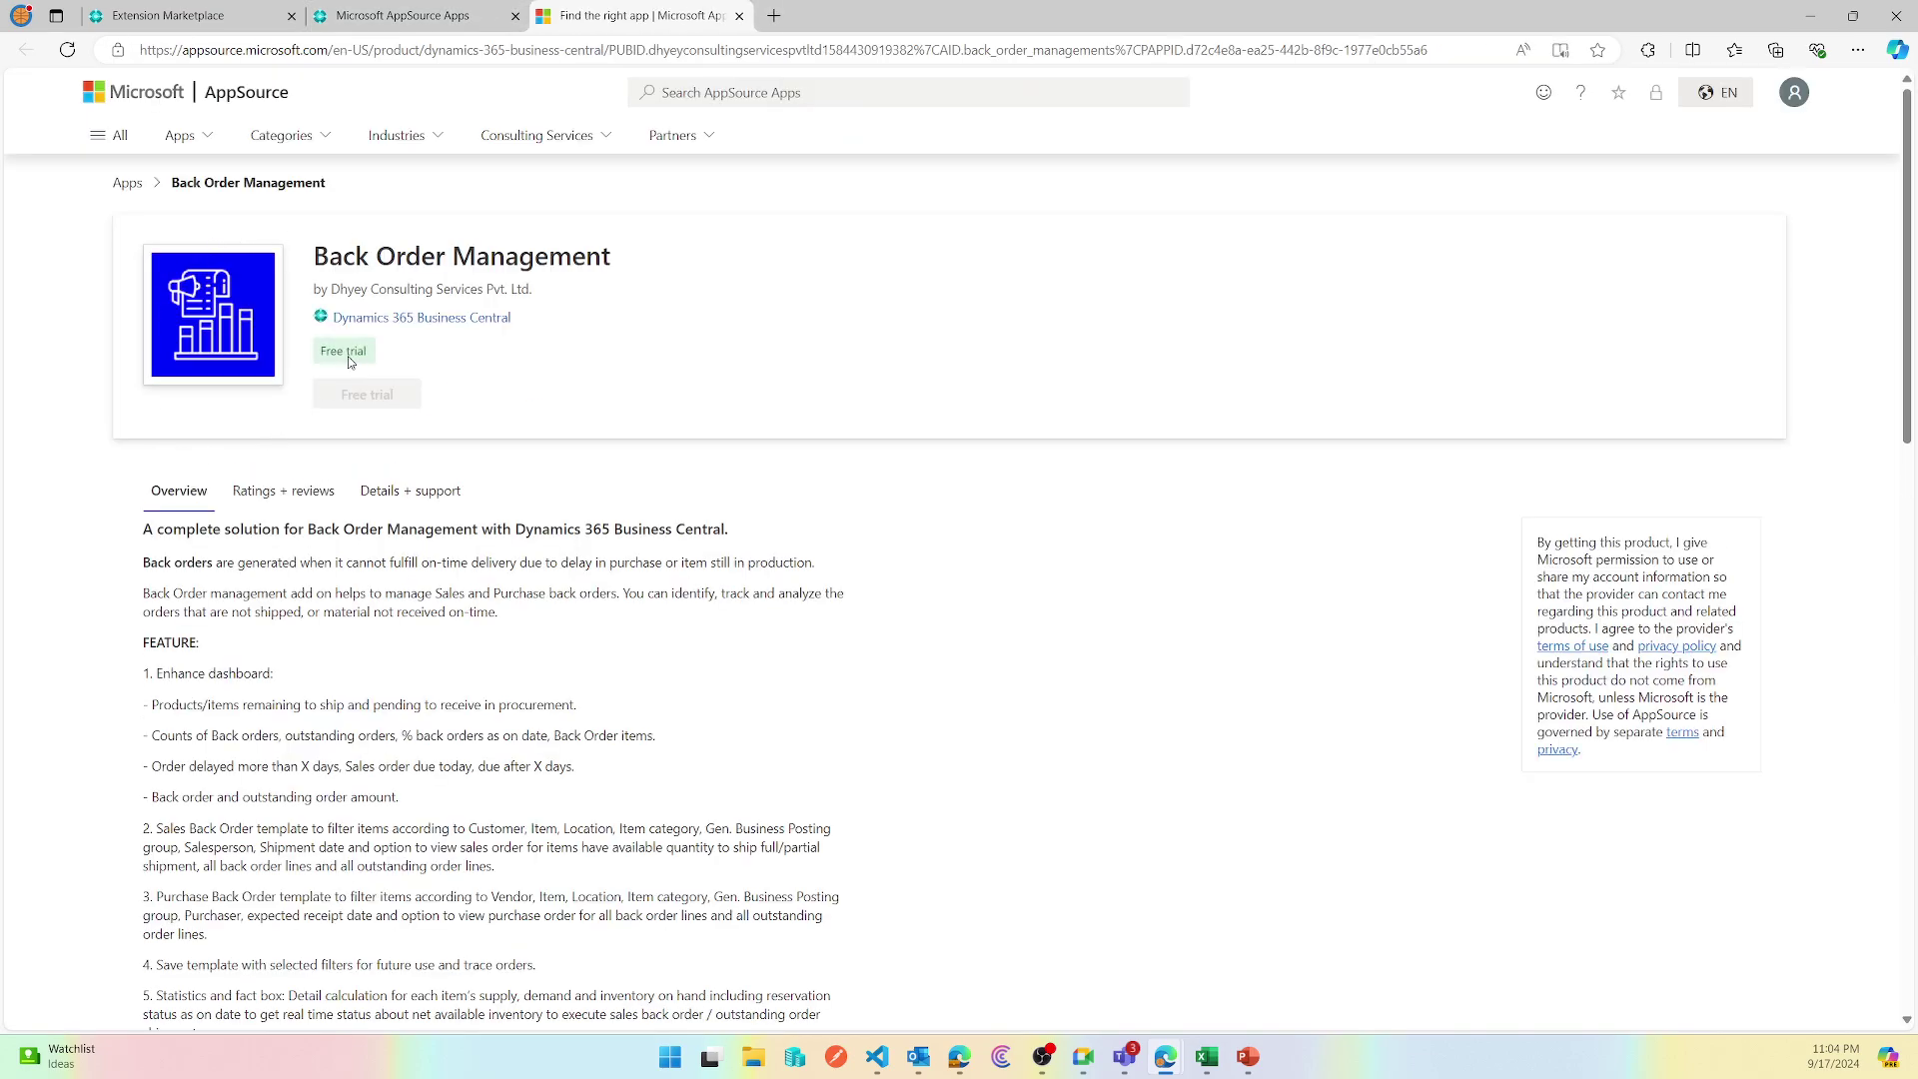
scroll(296, 604, "down", 4)
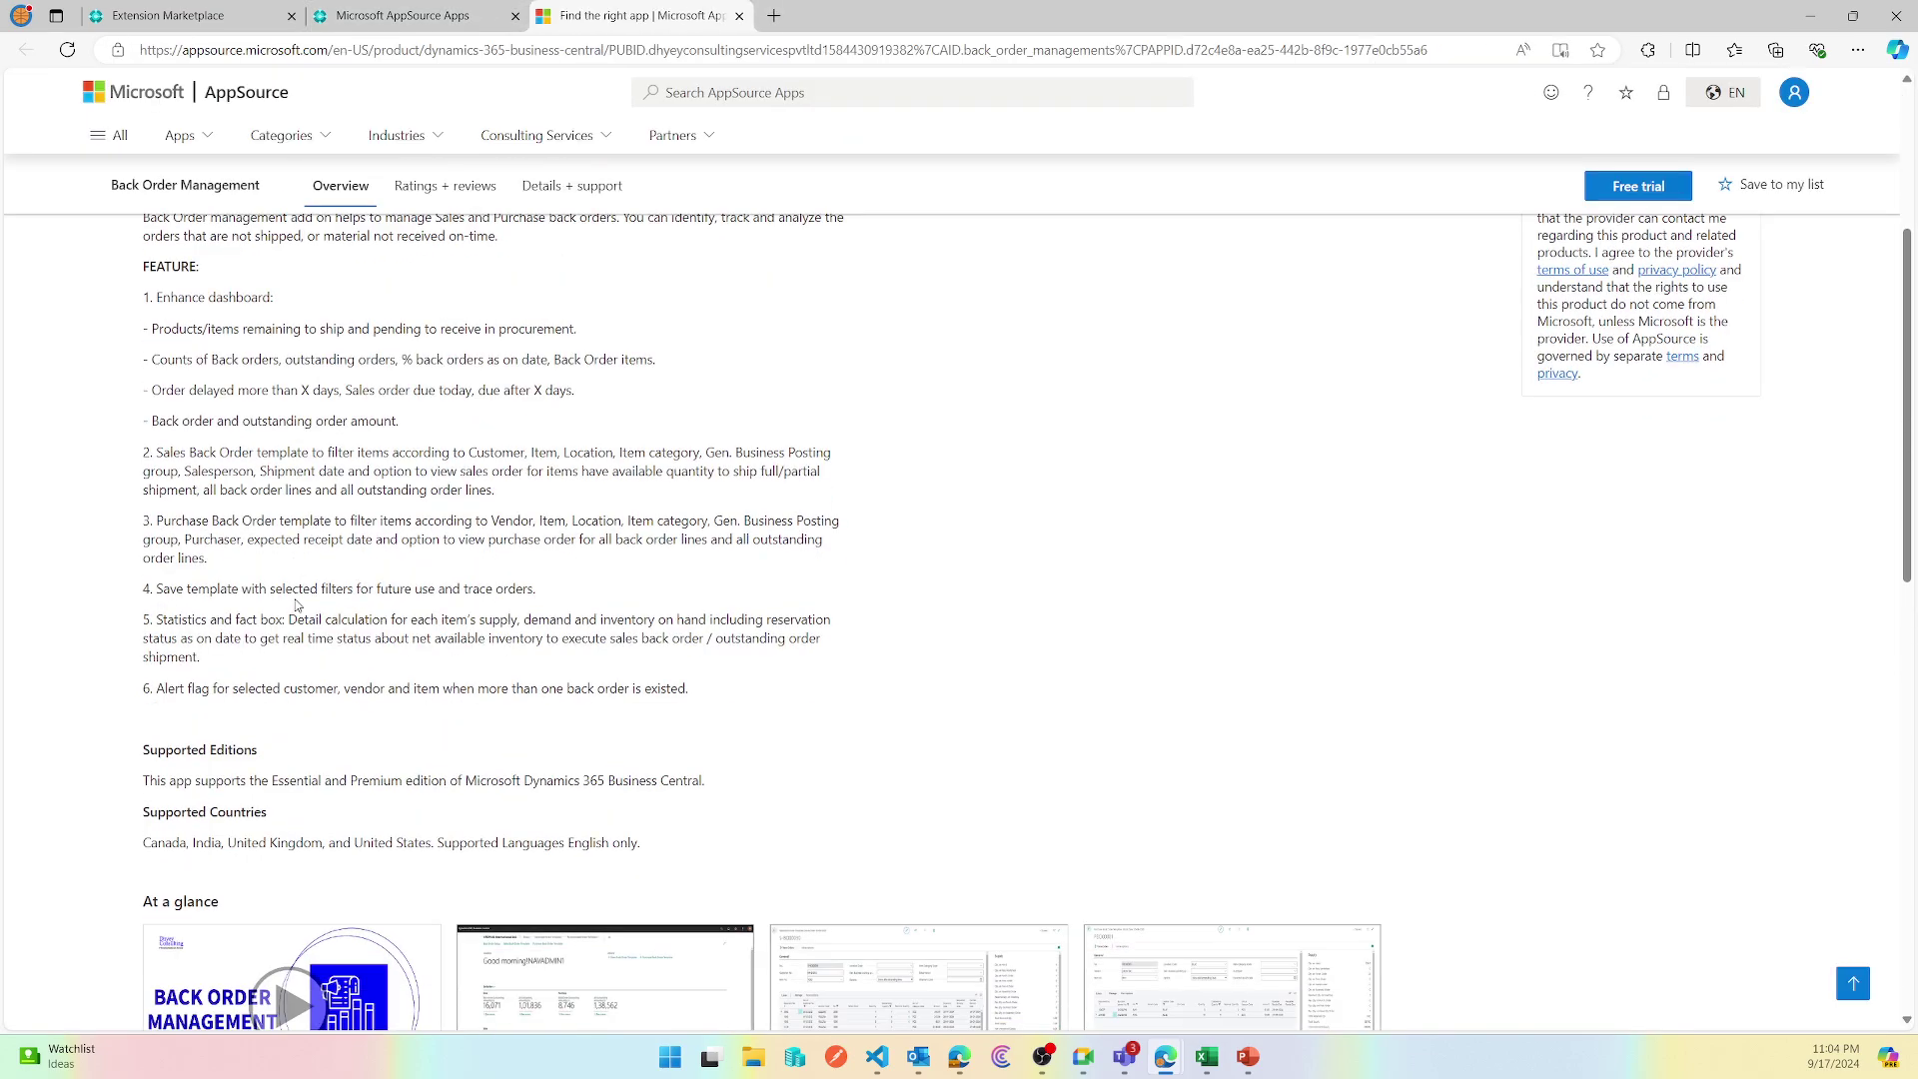
scroll(296, 604, "down", 4)
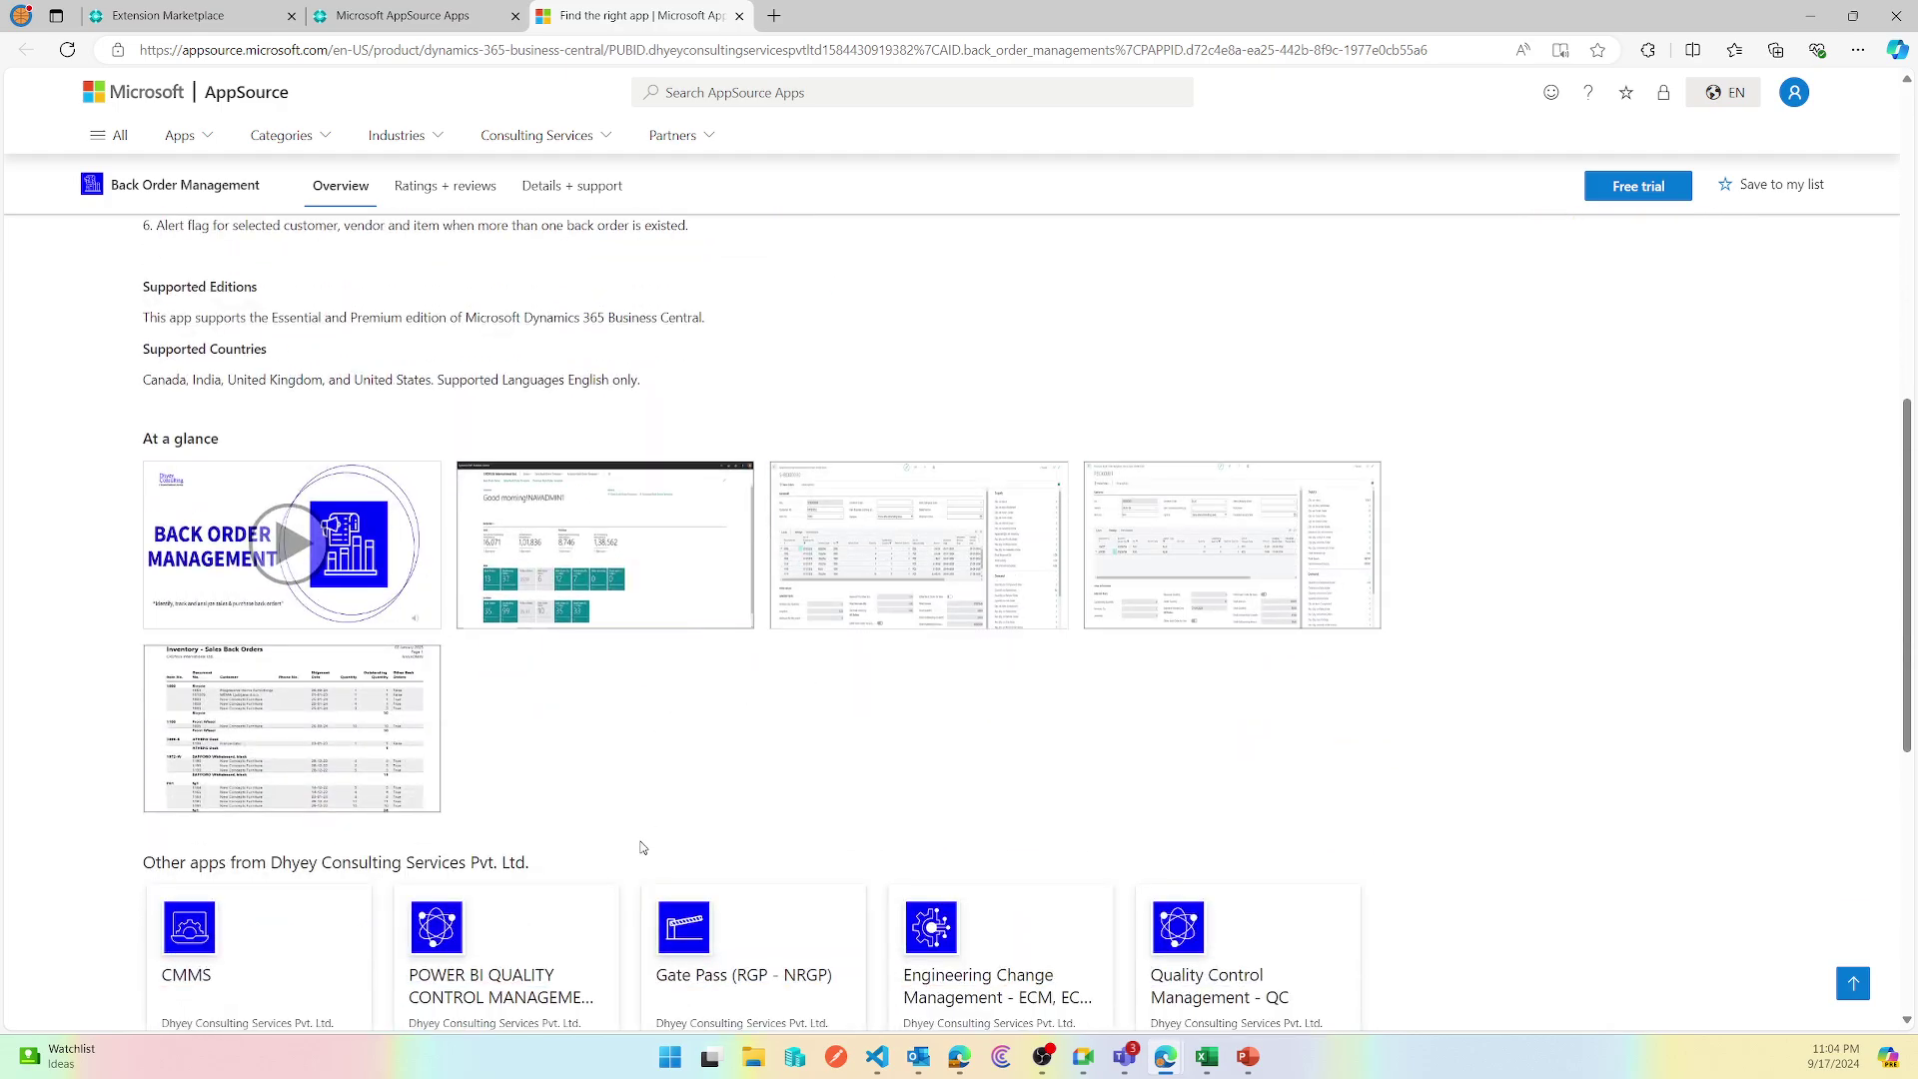
scroll(639, 841, "down", 5)
scroll(749, 222, "up", 8)
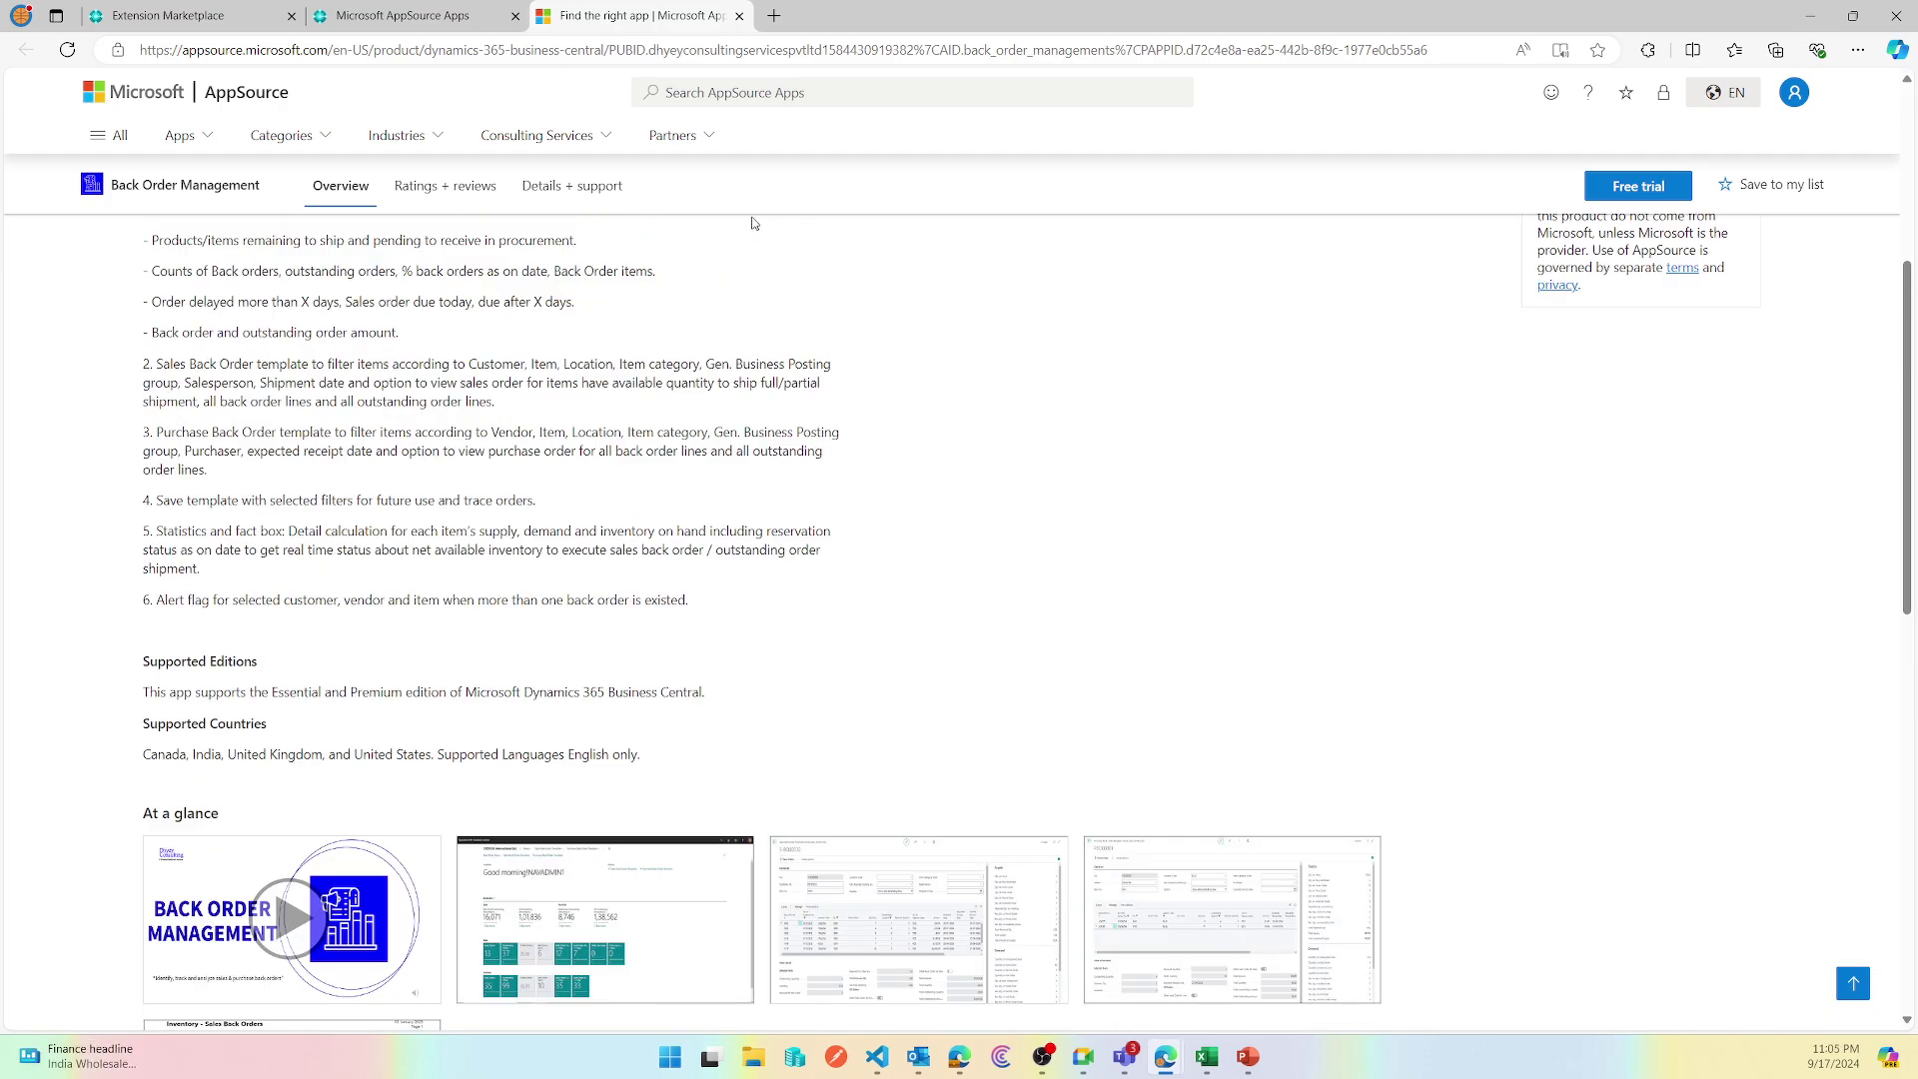
left_click(740, 17)
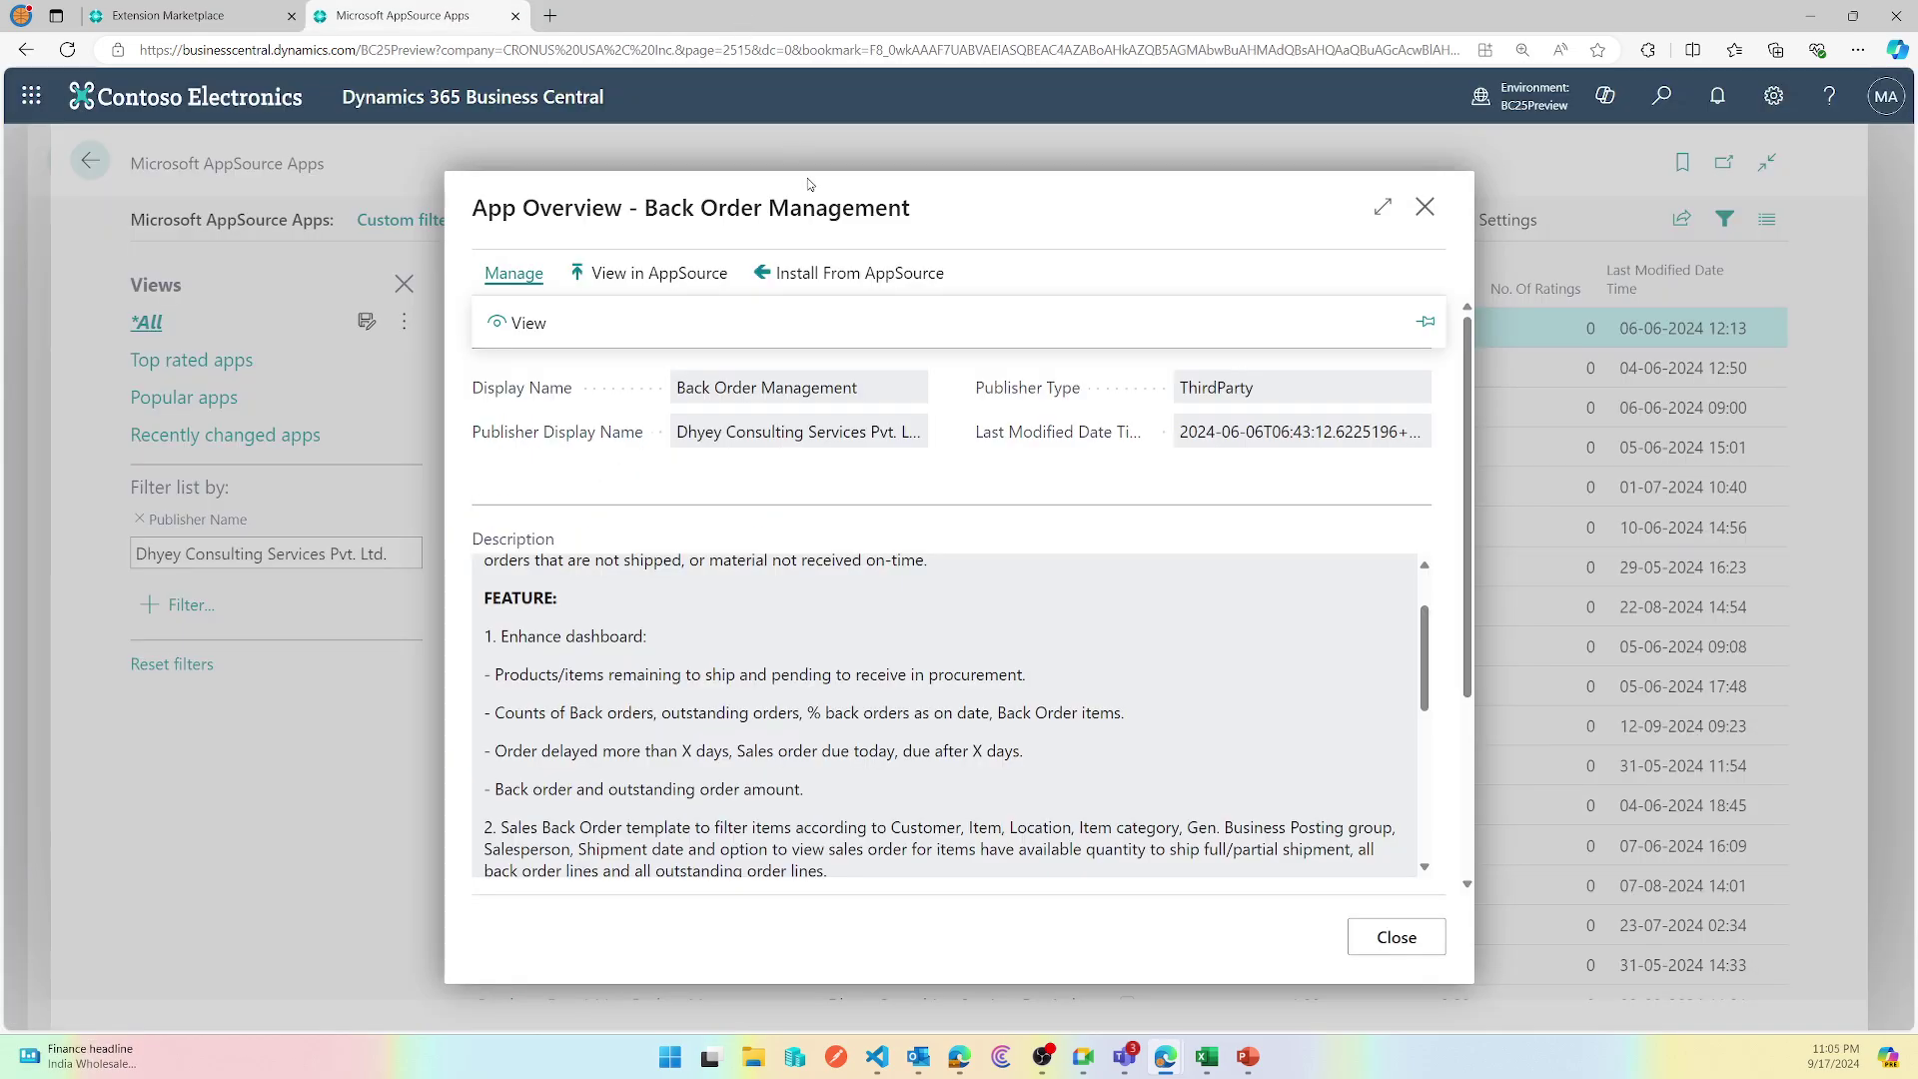
left_click(852, 275)
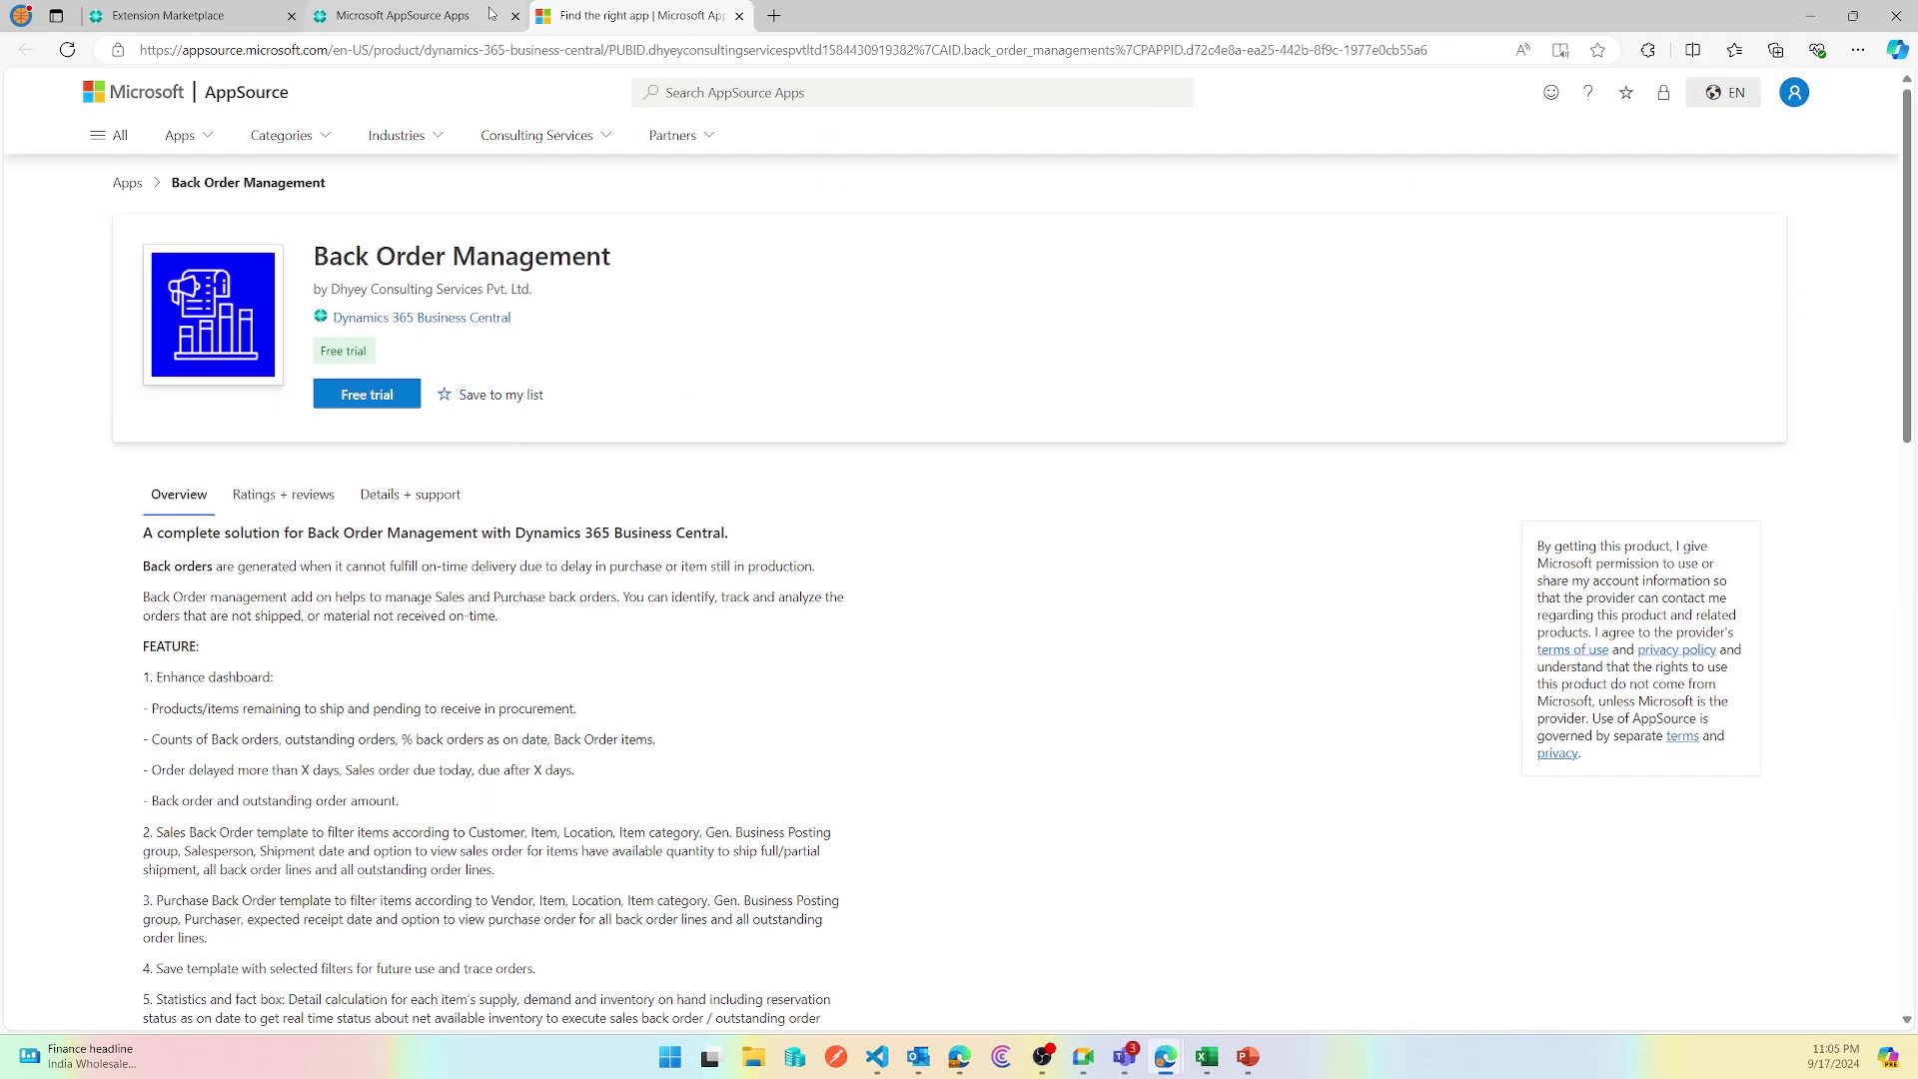
left_click(430, 12)
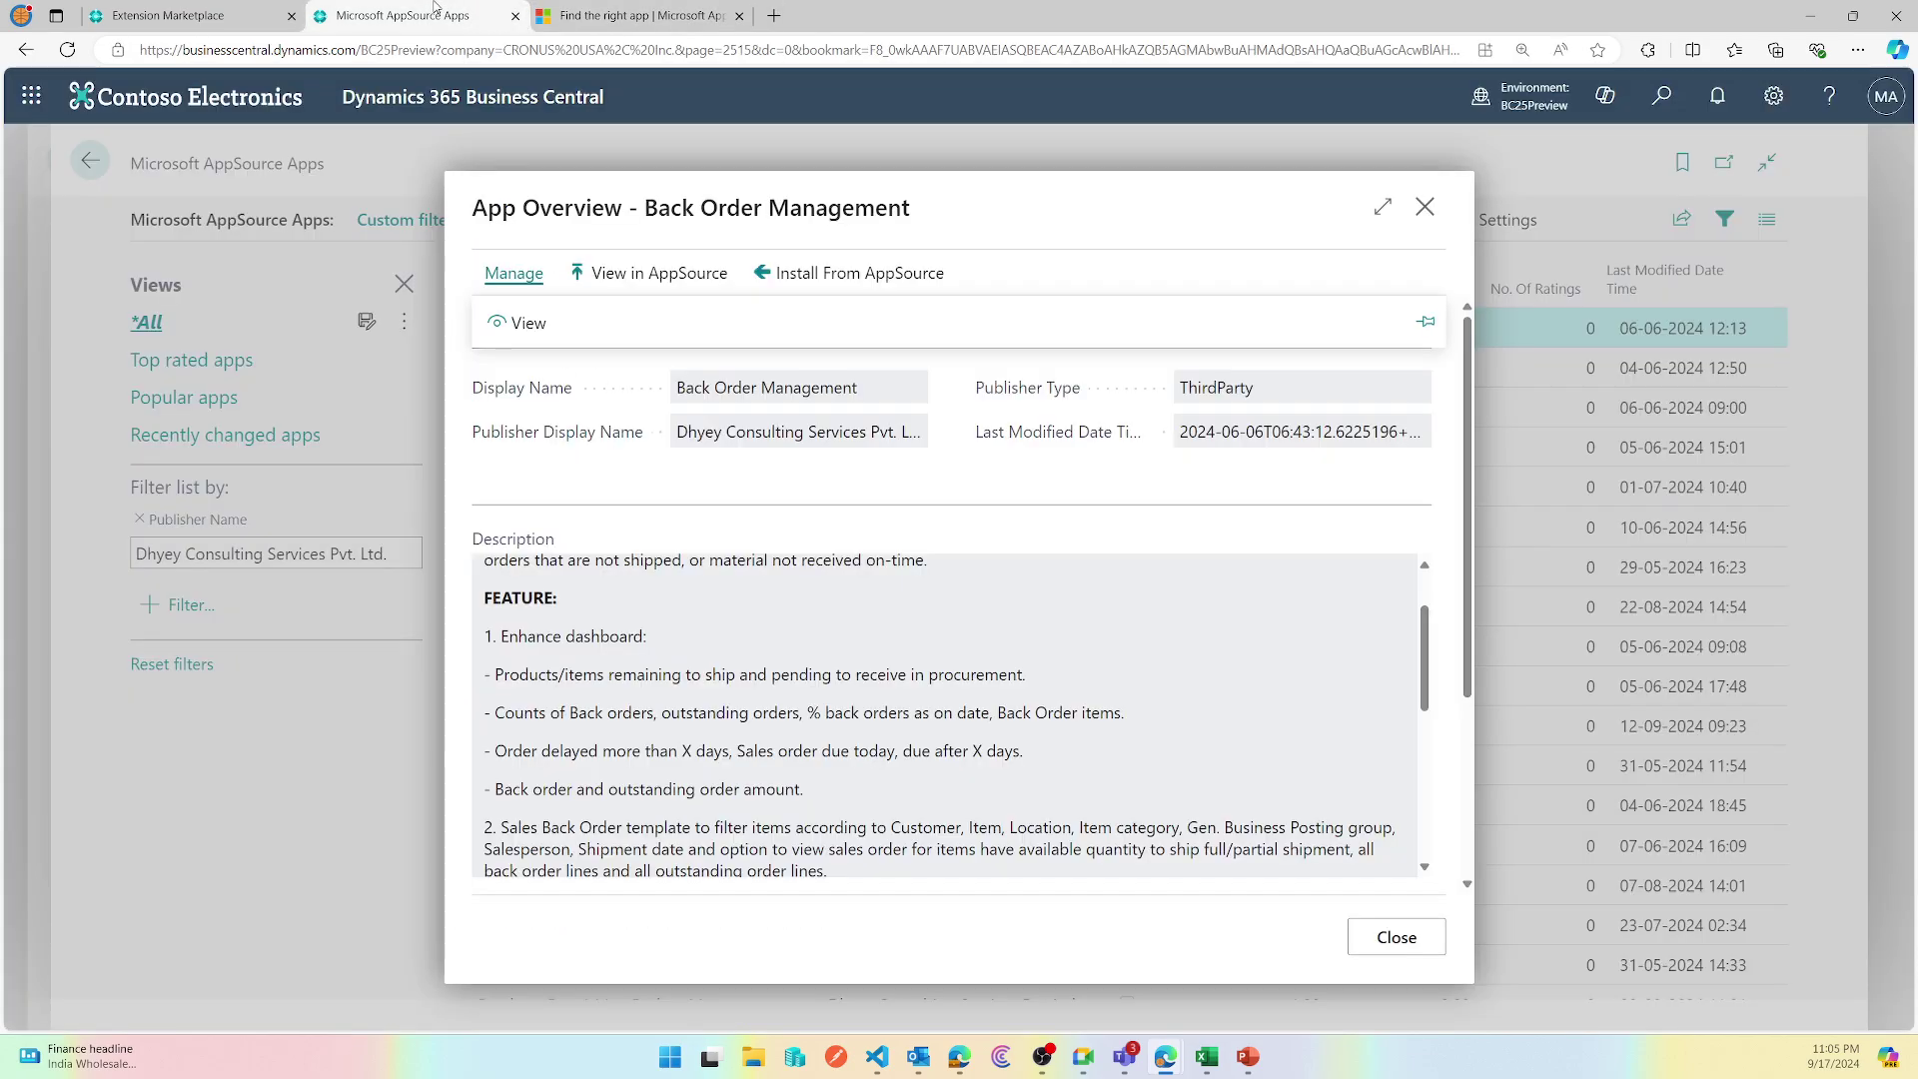
- On the AppSource product page, start the Back Order Management free trial
left_click(639, 15)
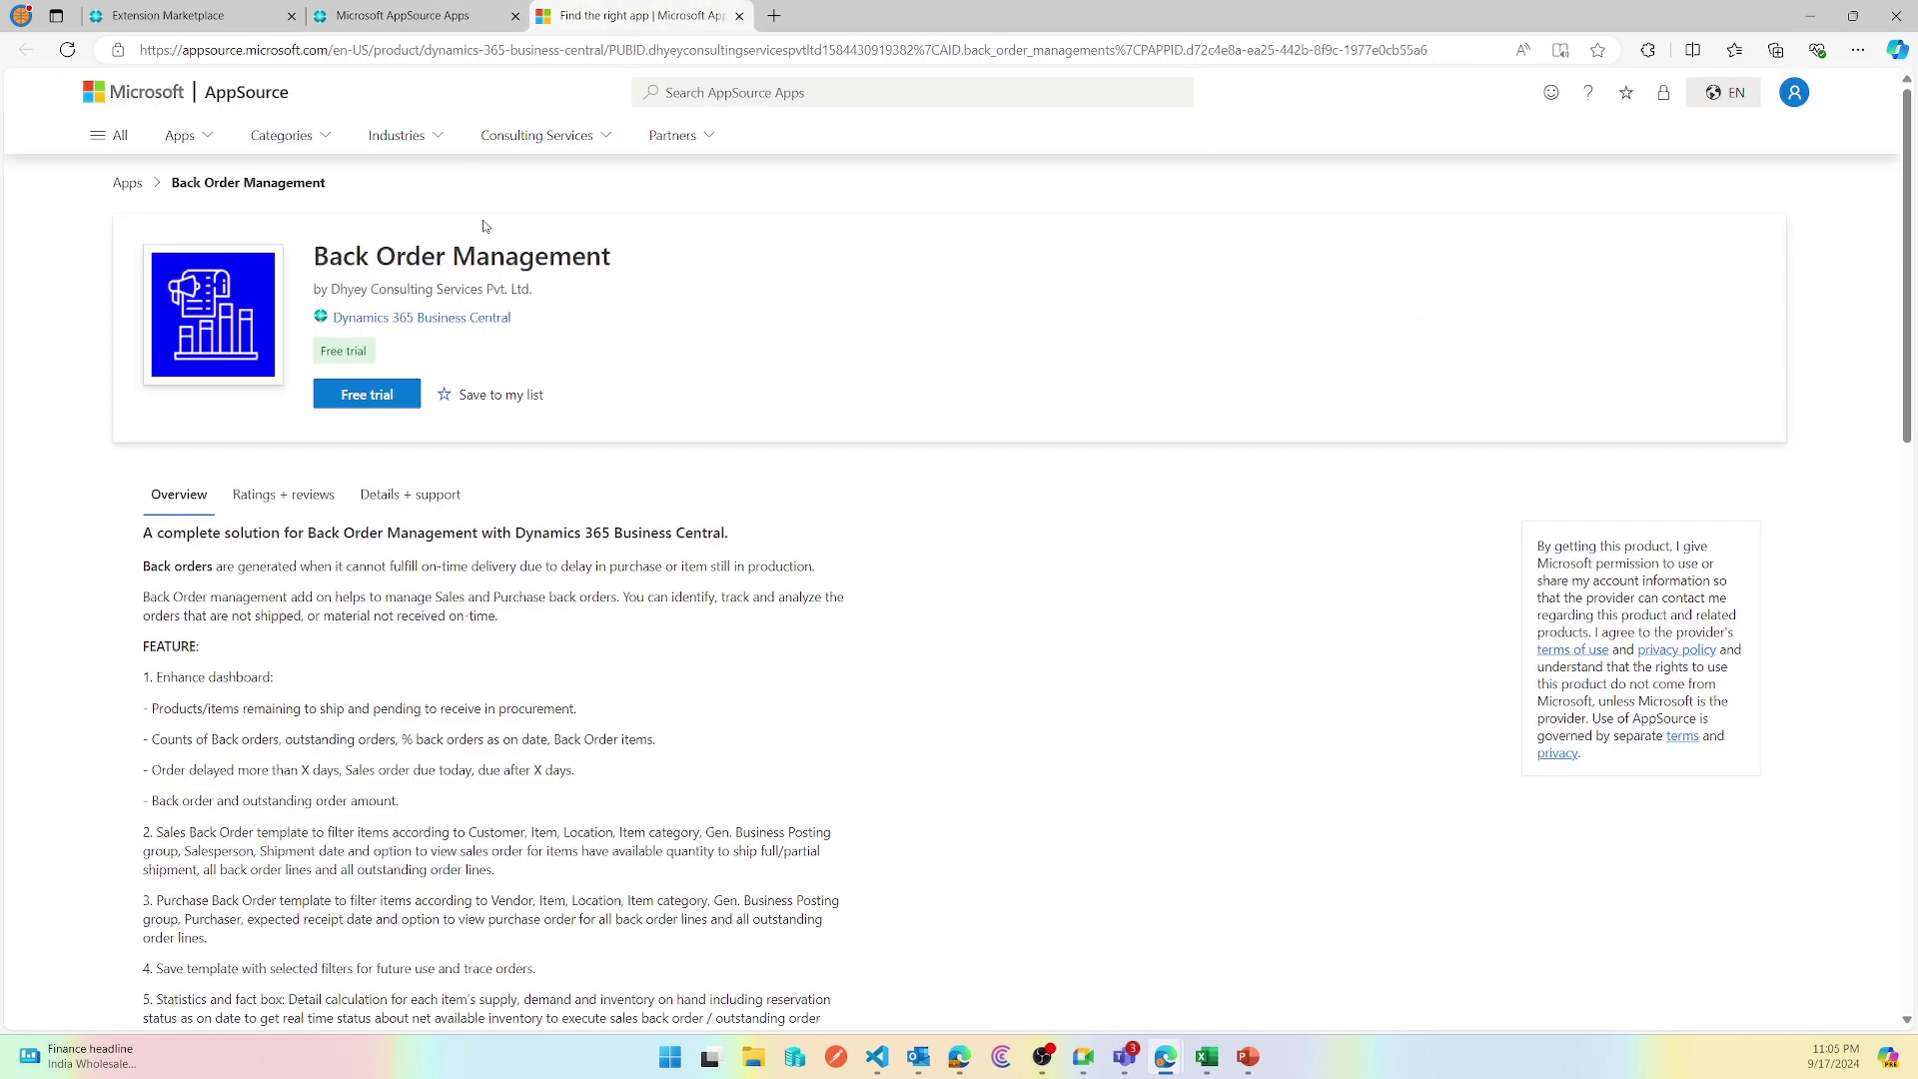
left_click(416, 395)
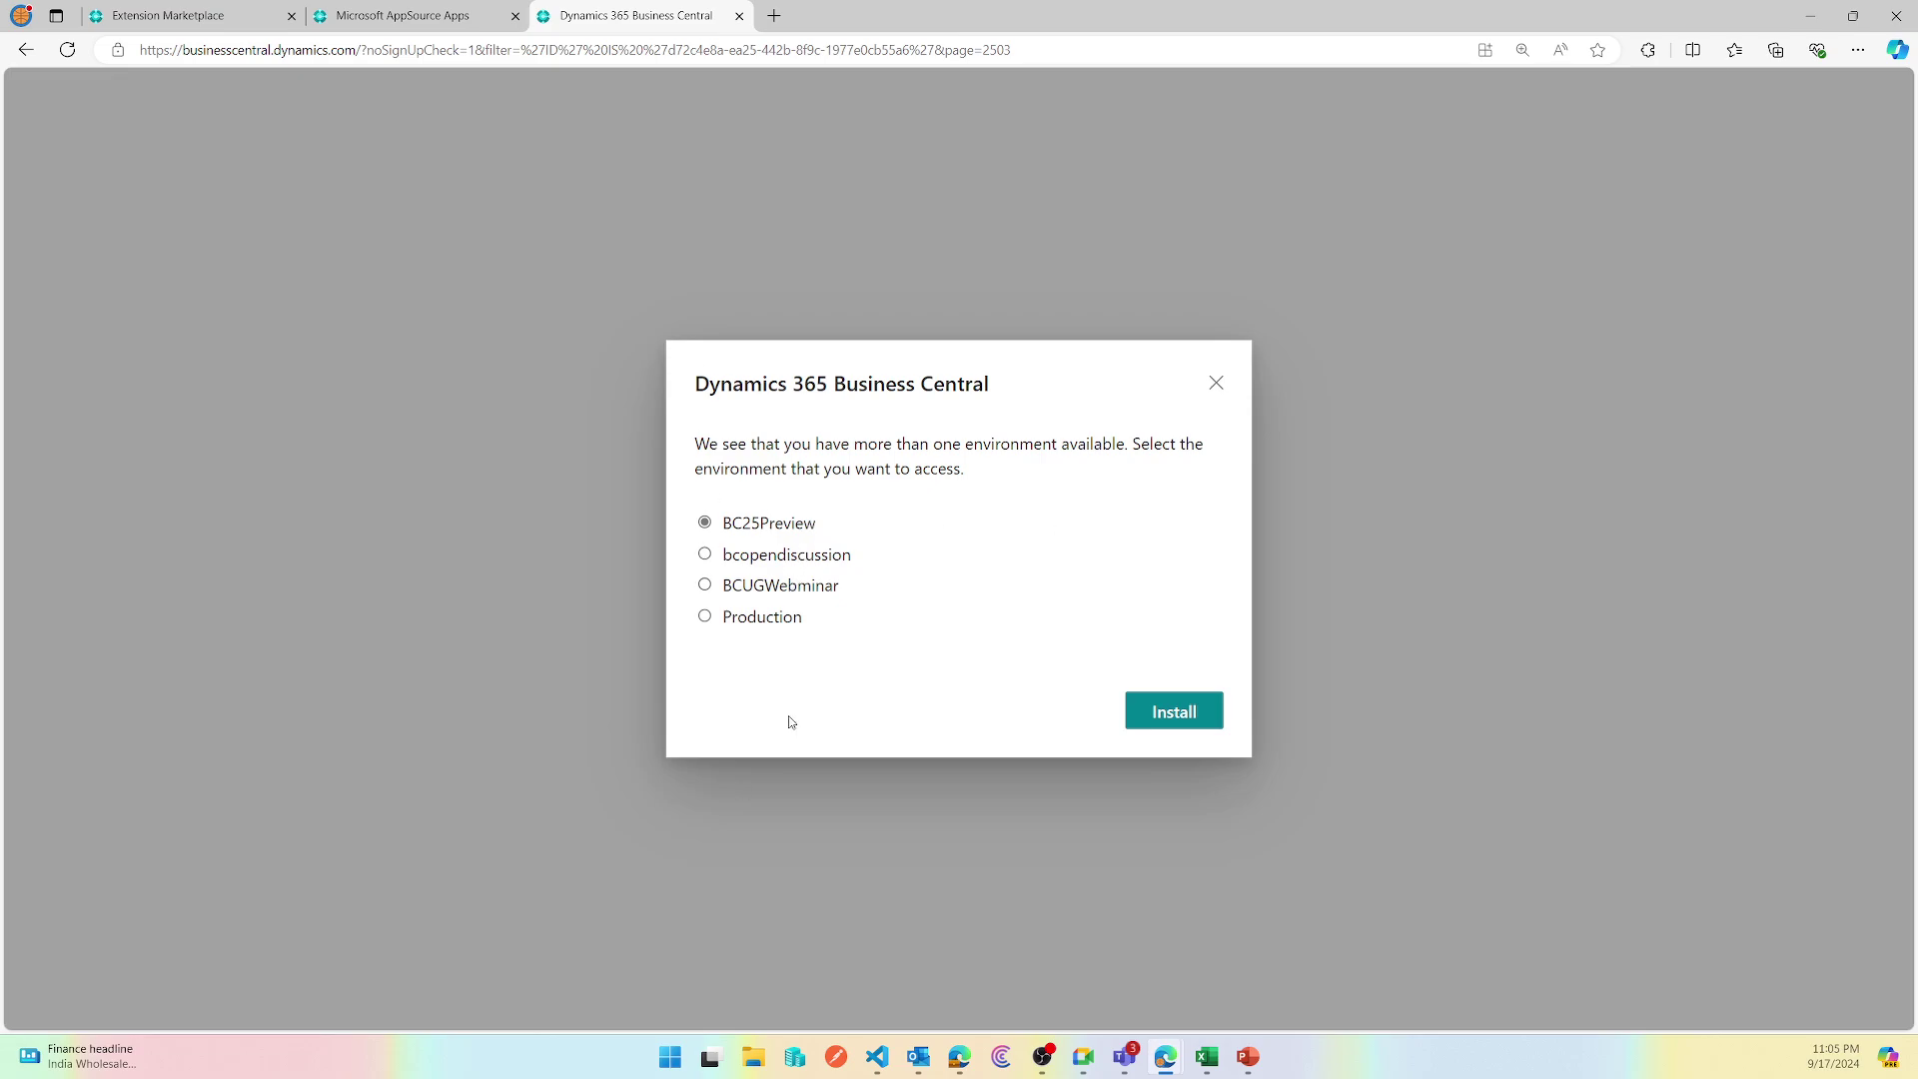
- Install into BC25Preview, review the Extension Installation dialog, then close the App Overview
left_click(1203, 714)
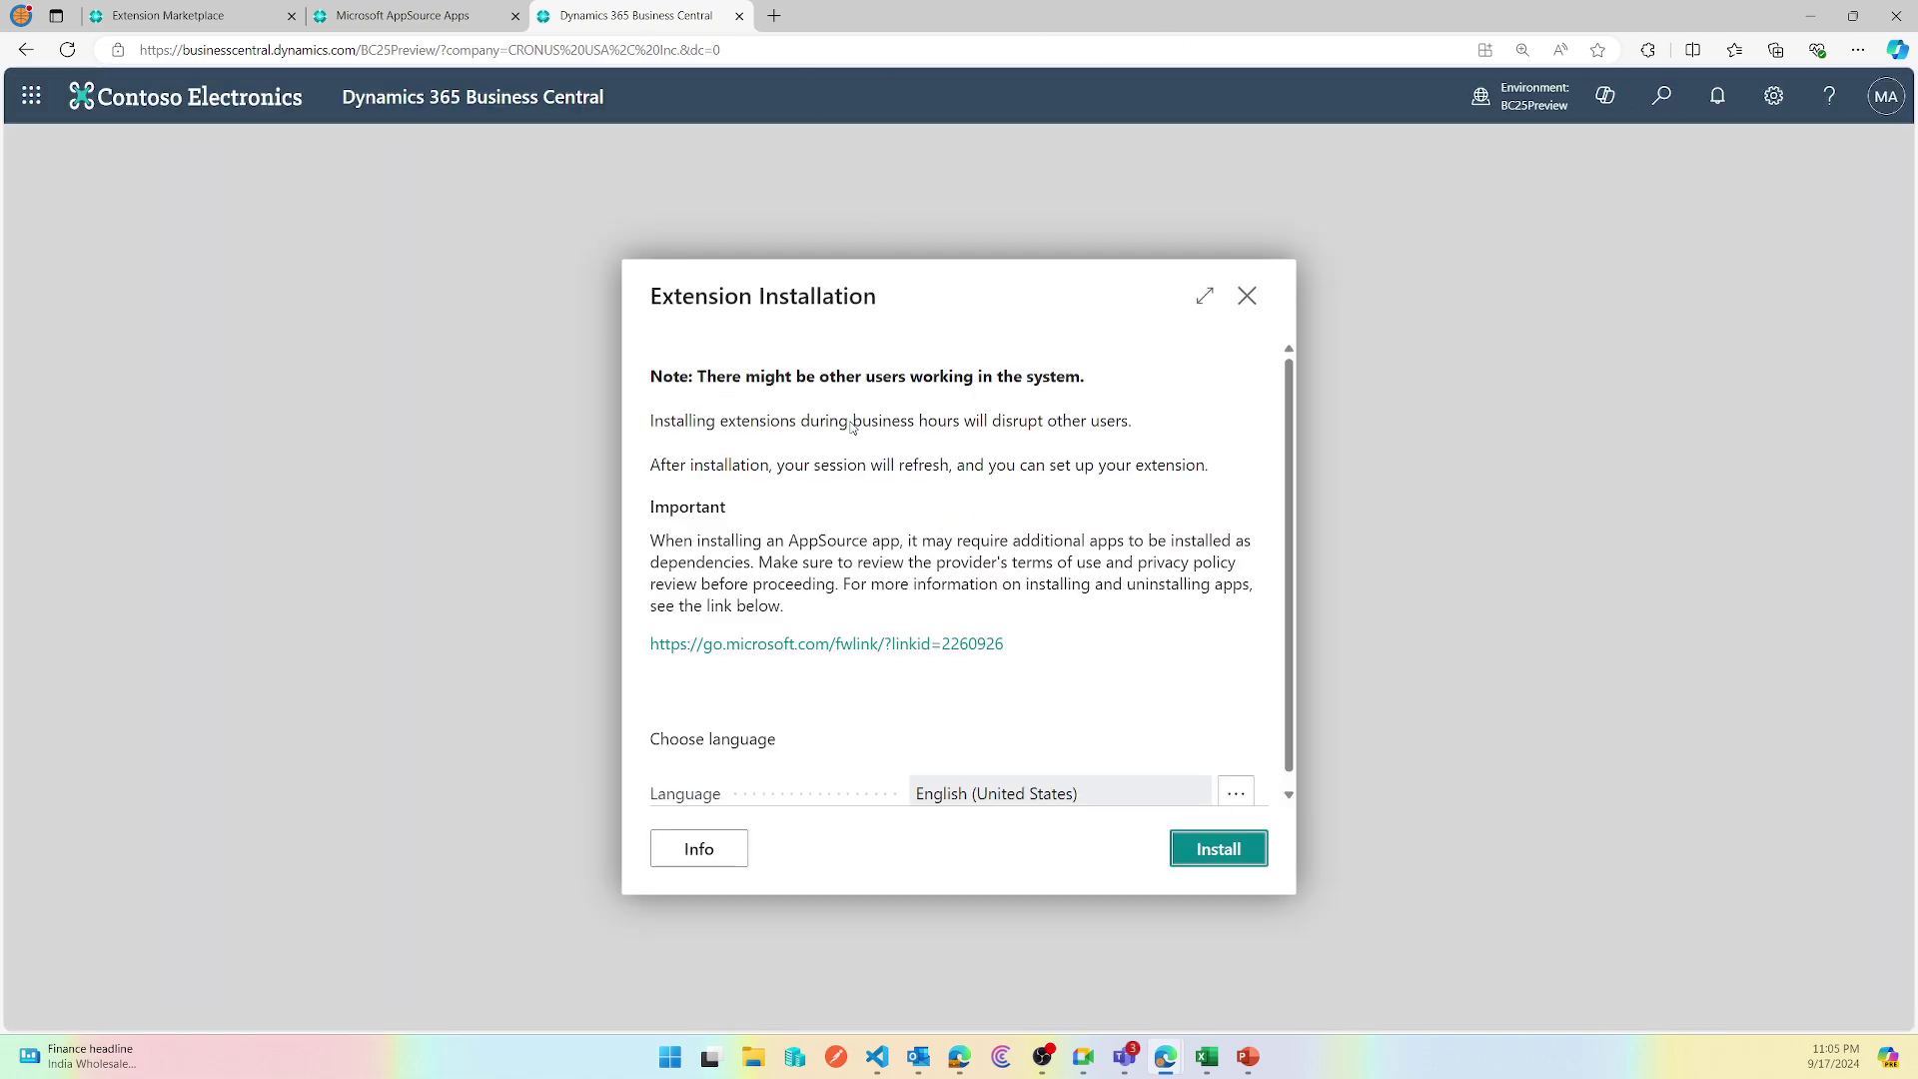
scroll(784, 447, "down", 1)
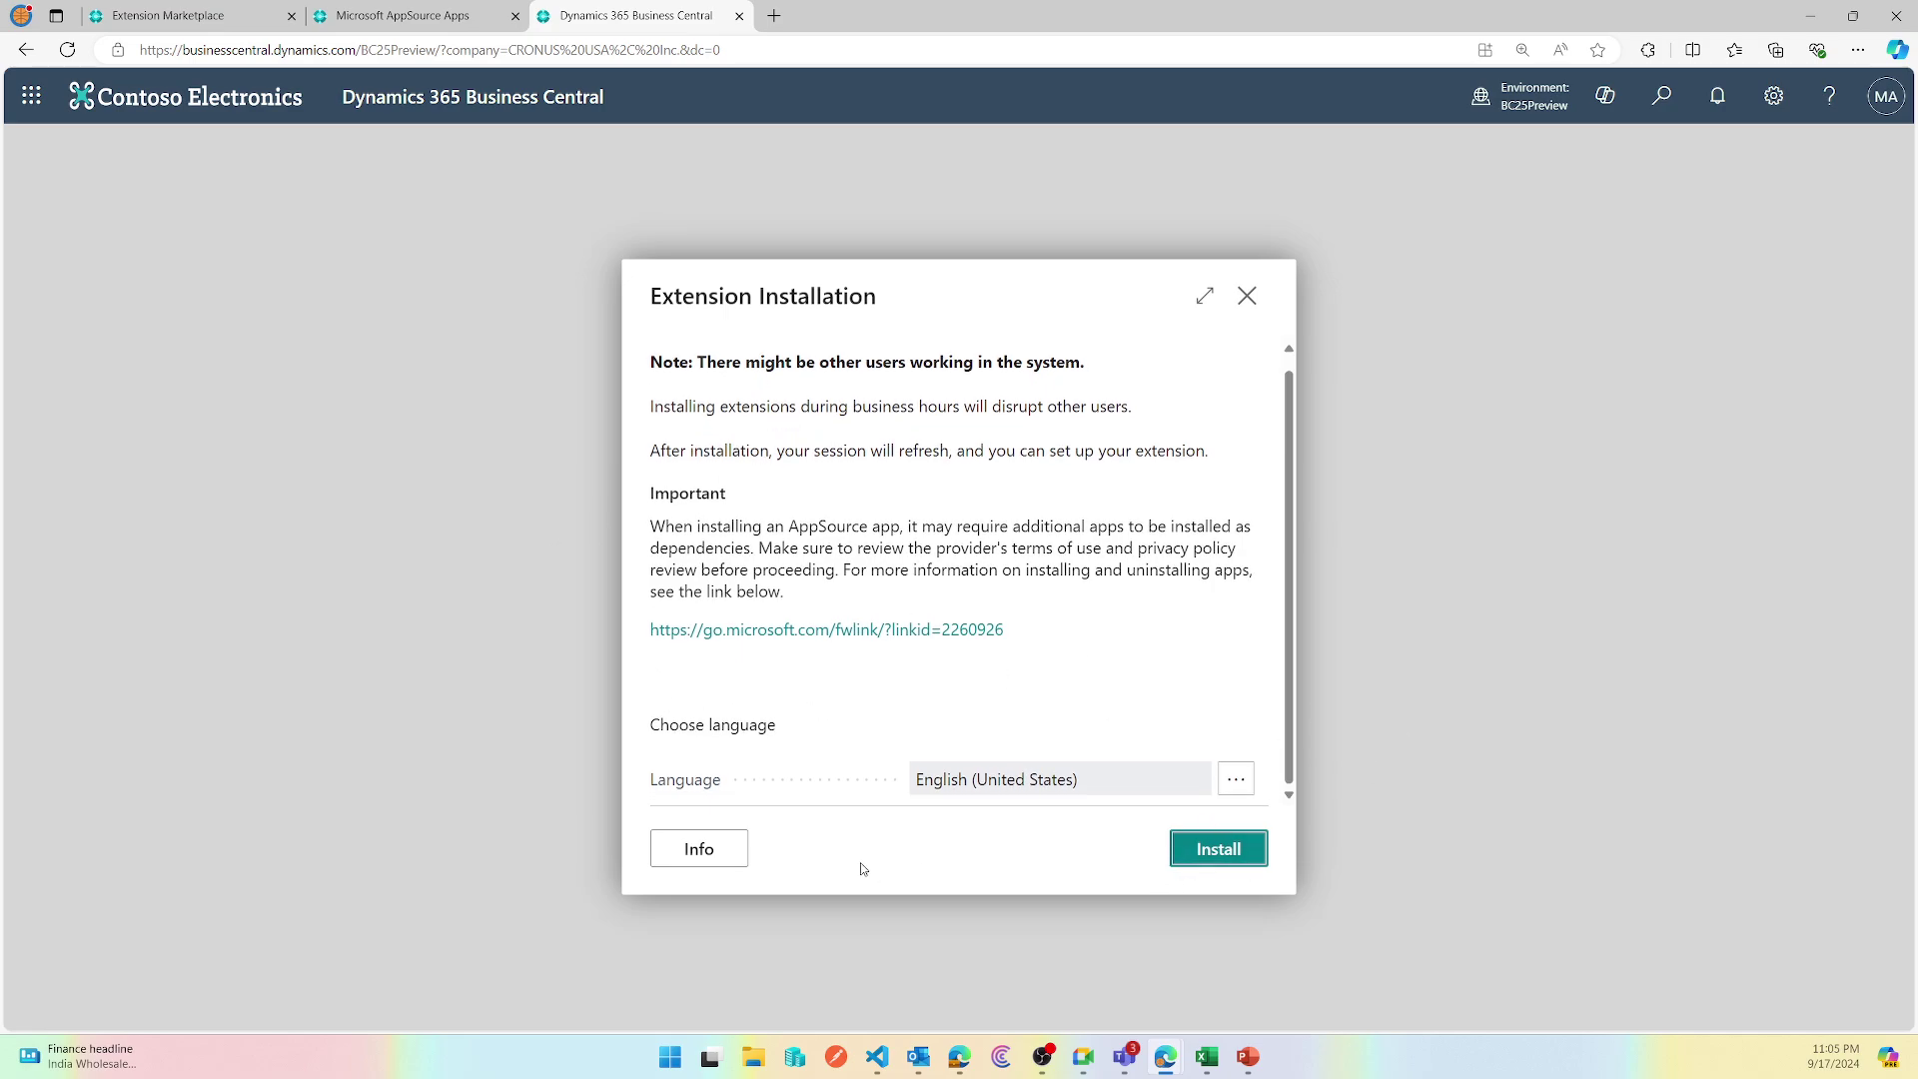
left_click(727, 860)
left_click(449, 10)
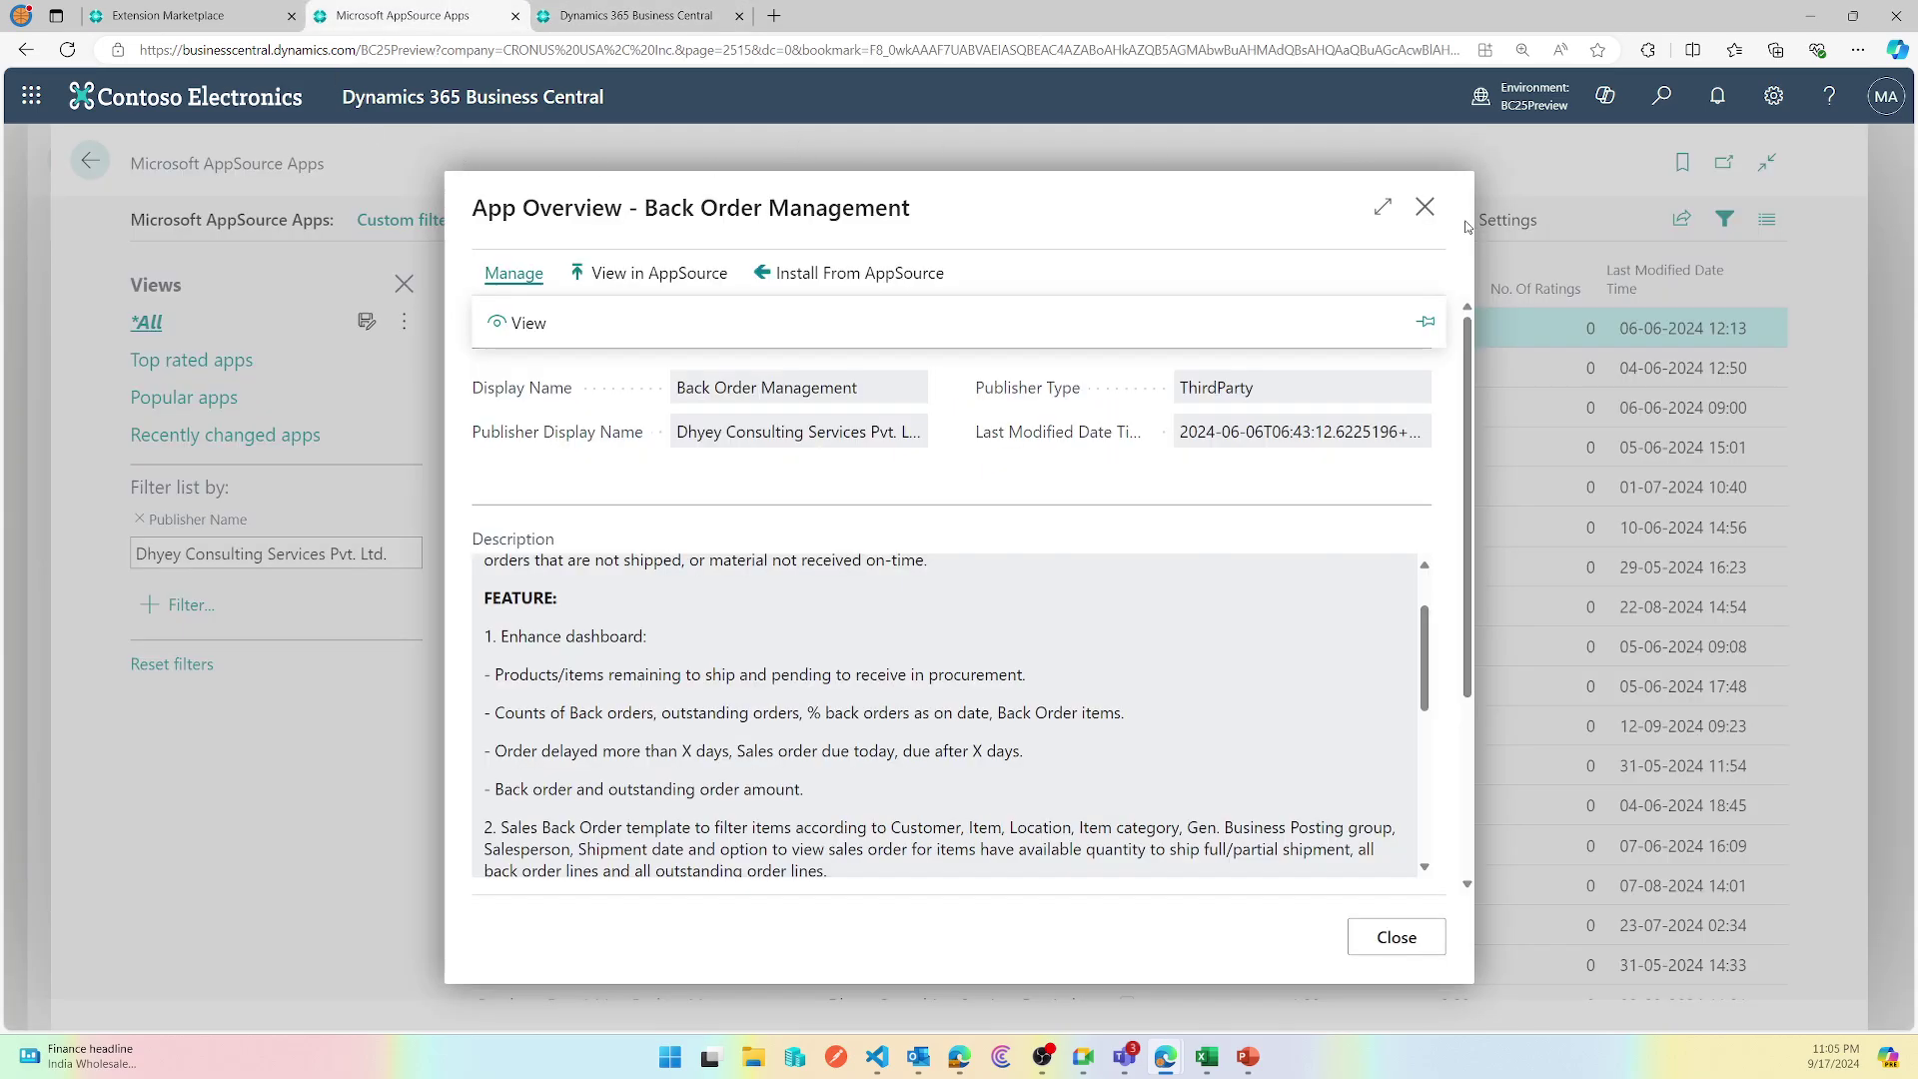
left_click(1422, 208)
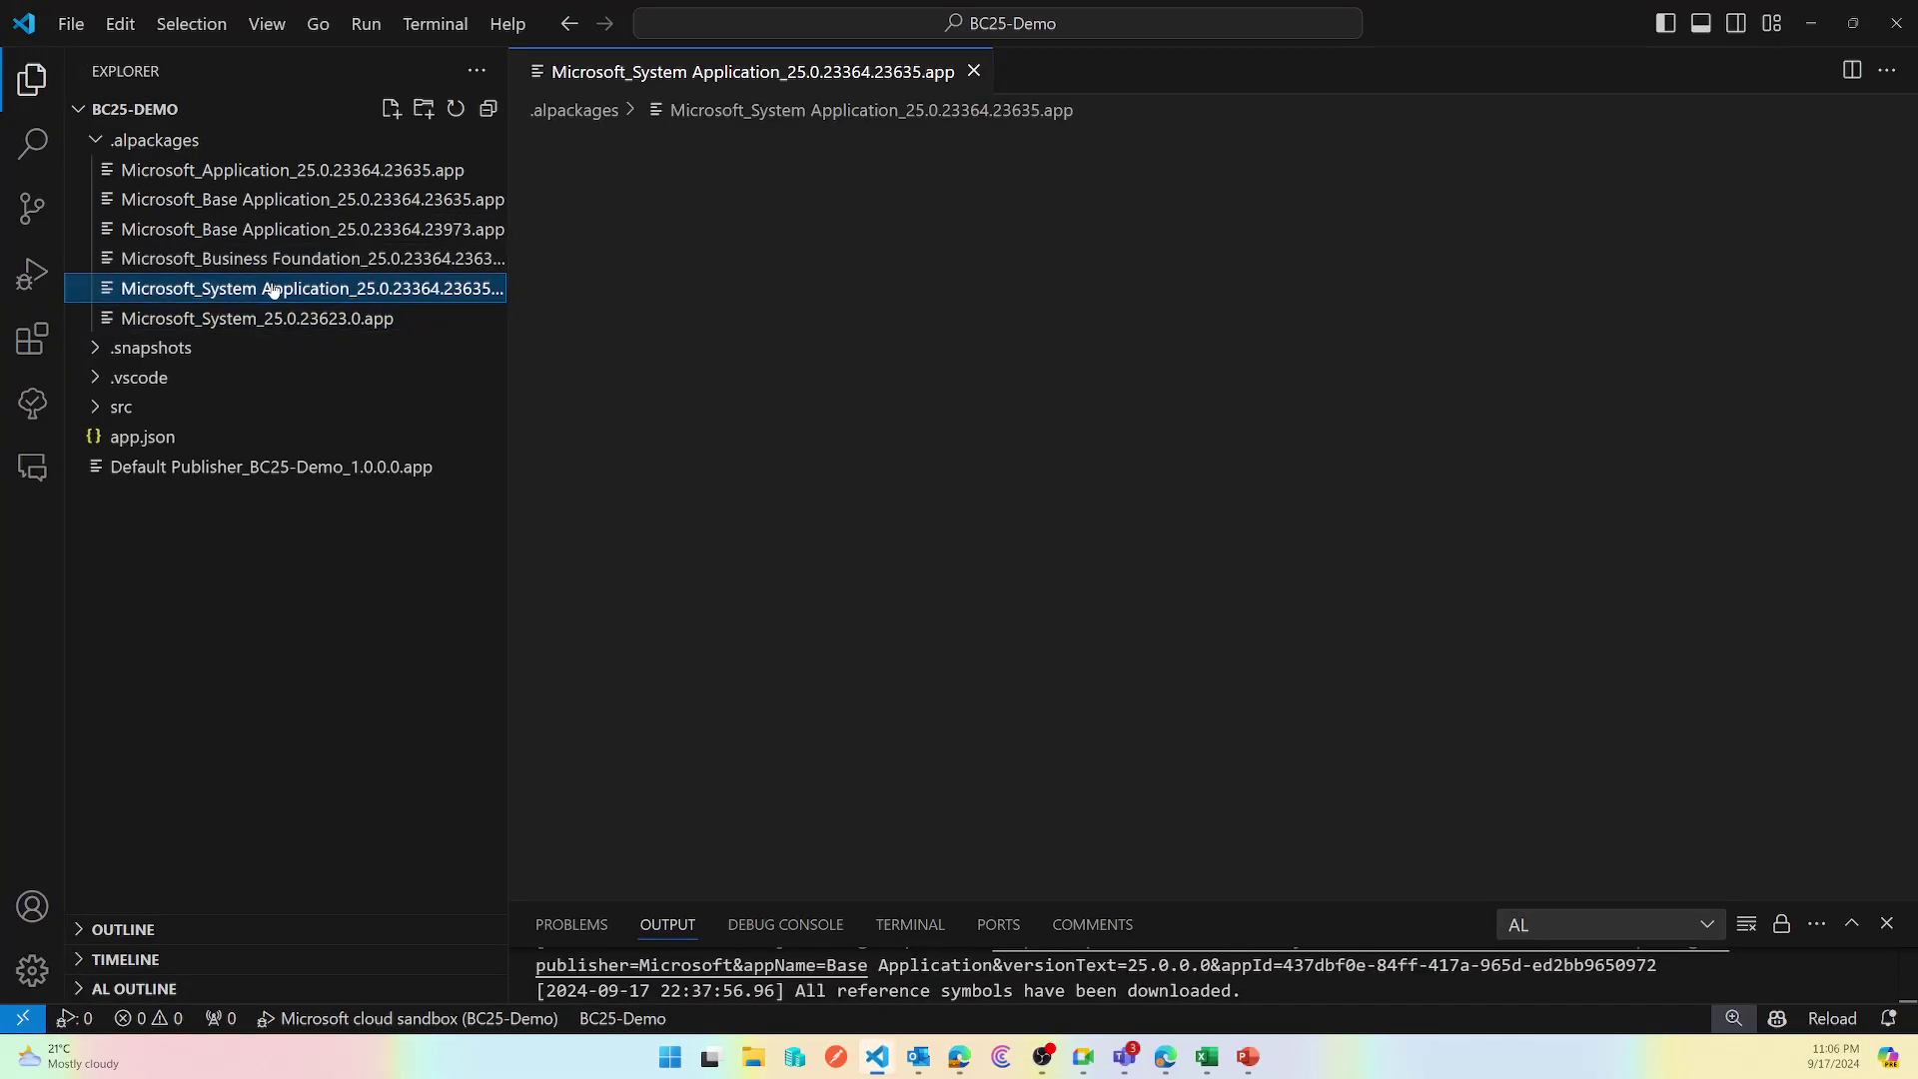
- Filter System Application pages by 'Extension mar*' and open the Extension Marketplace source
left_click(559, 244)
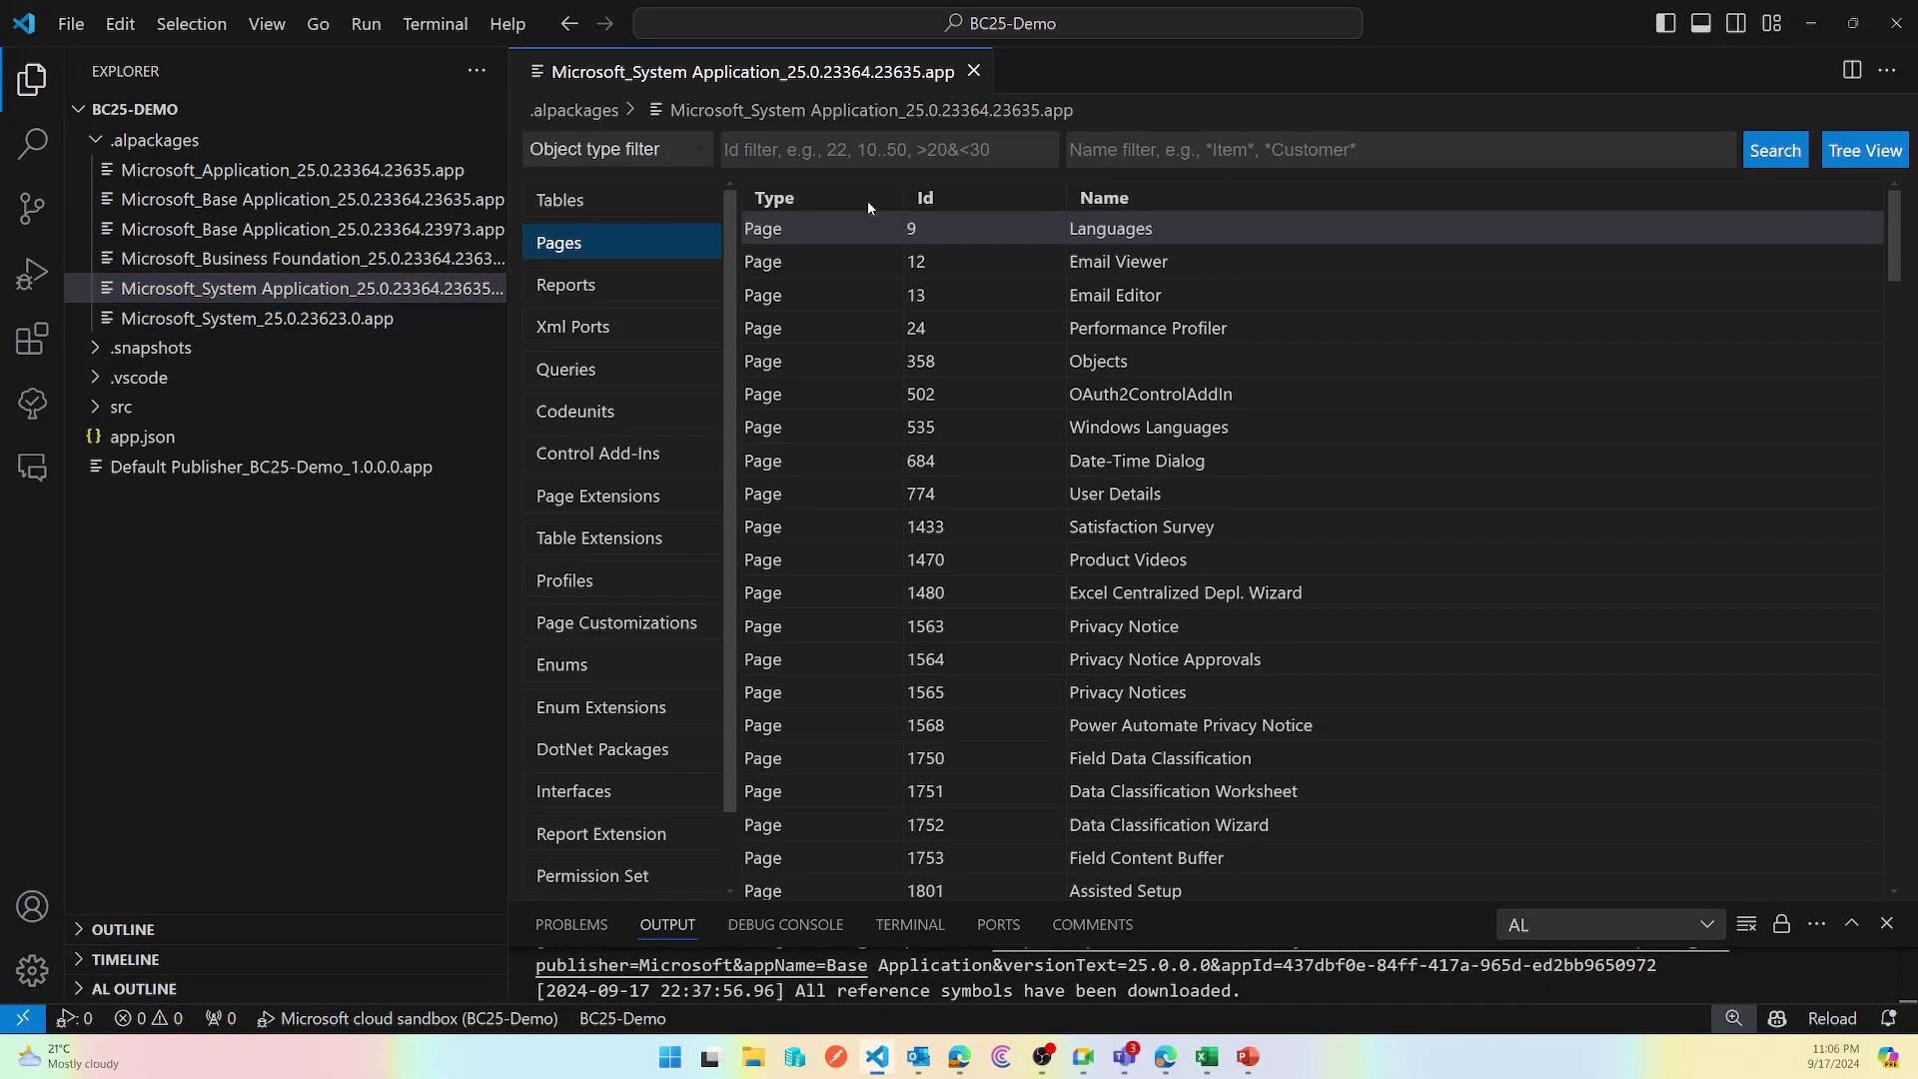
left_click(1074, 155)
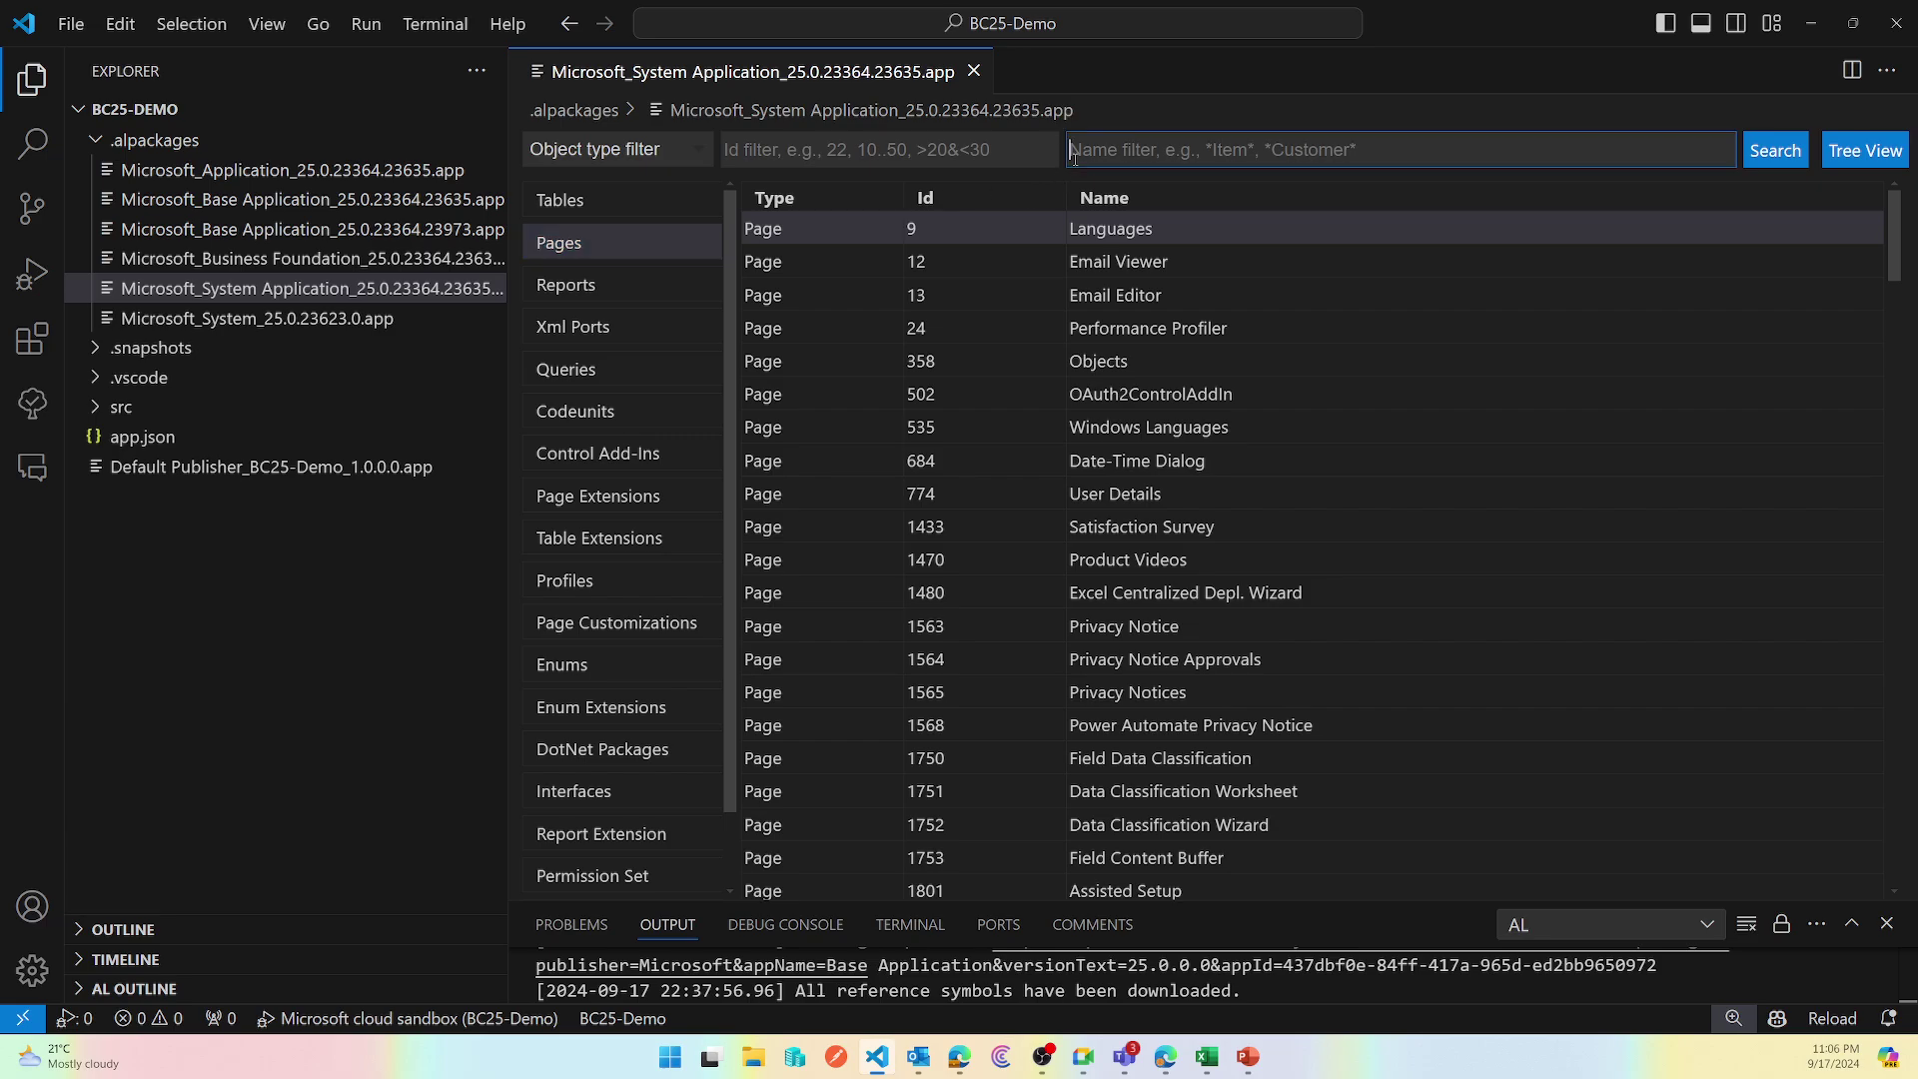
type("Extension mar*")
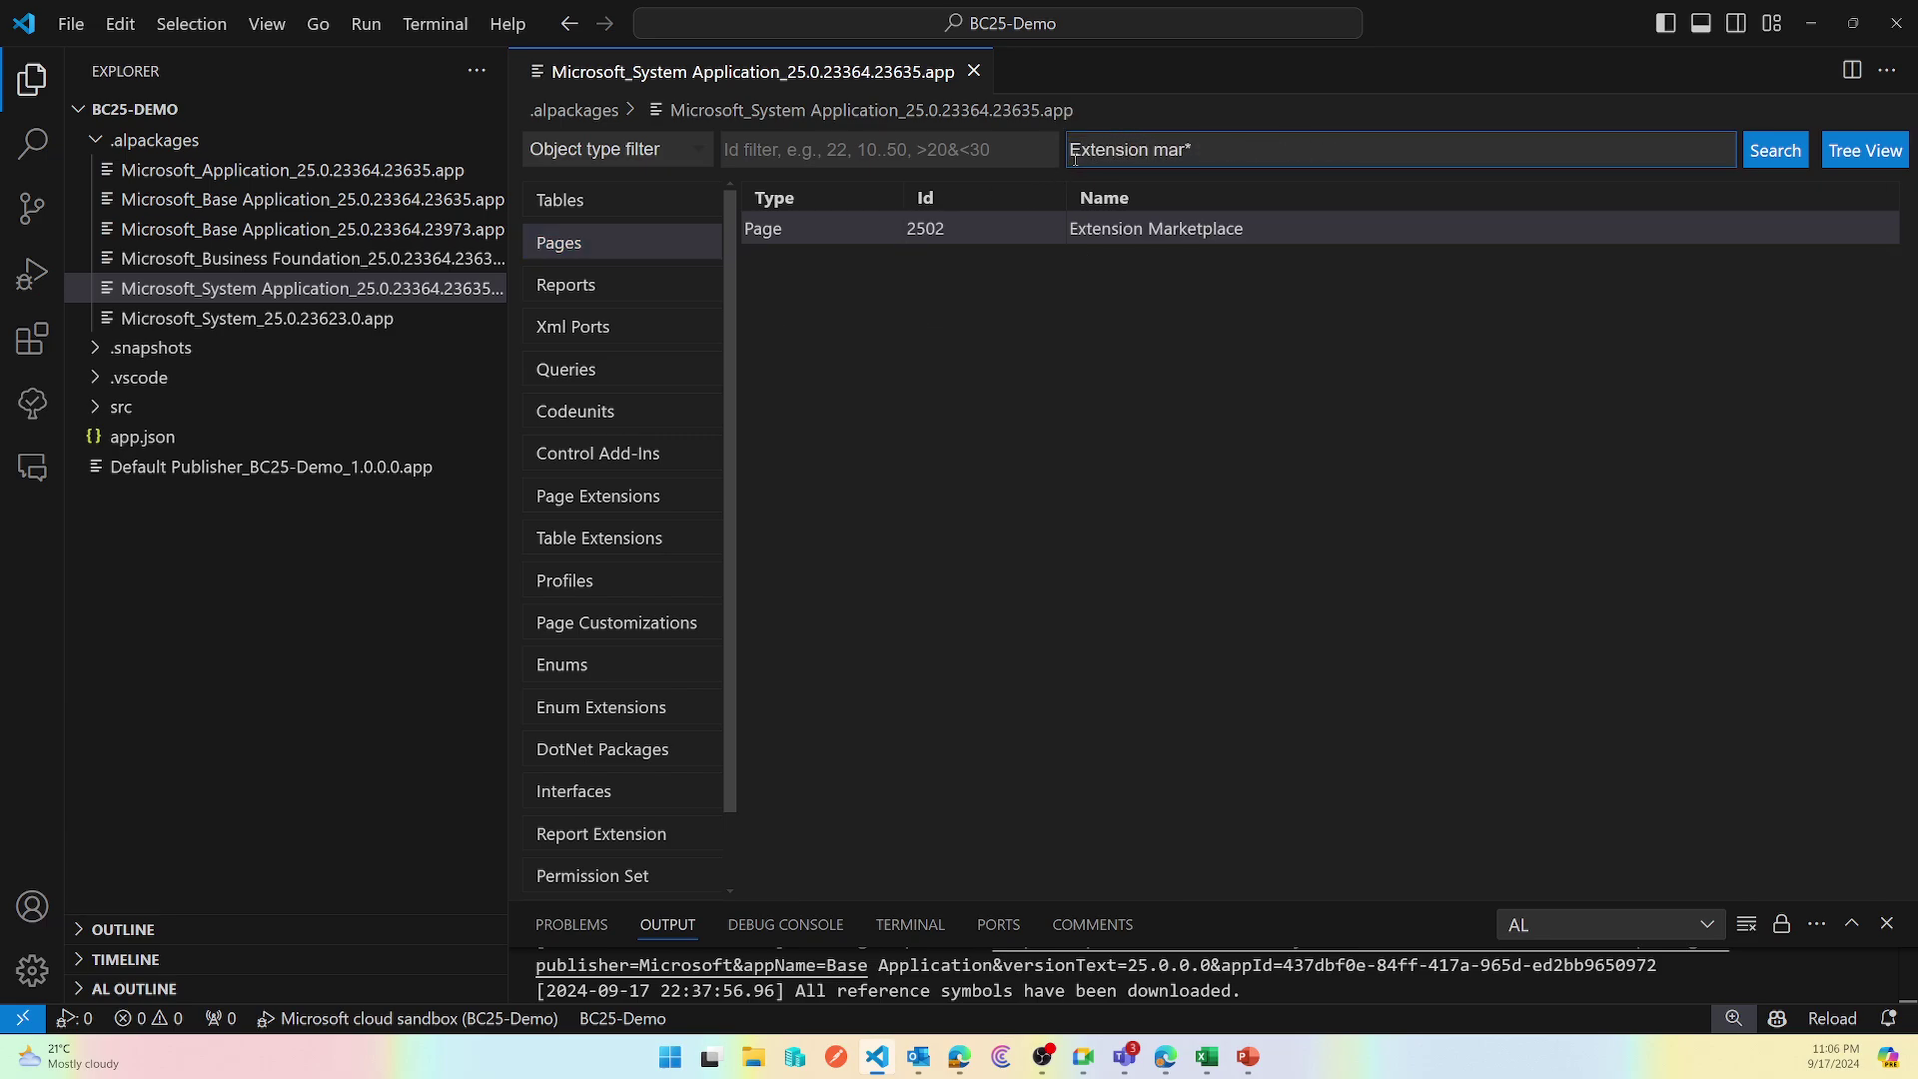
double_click(1179, 228)
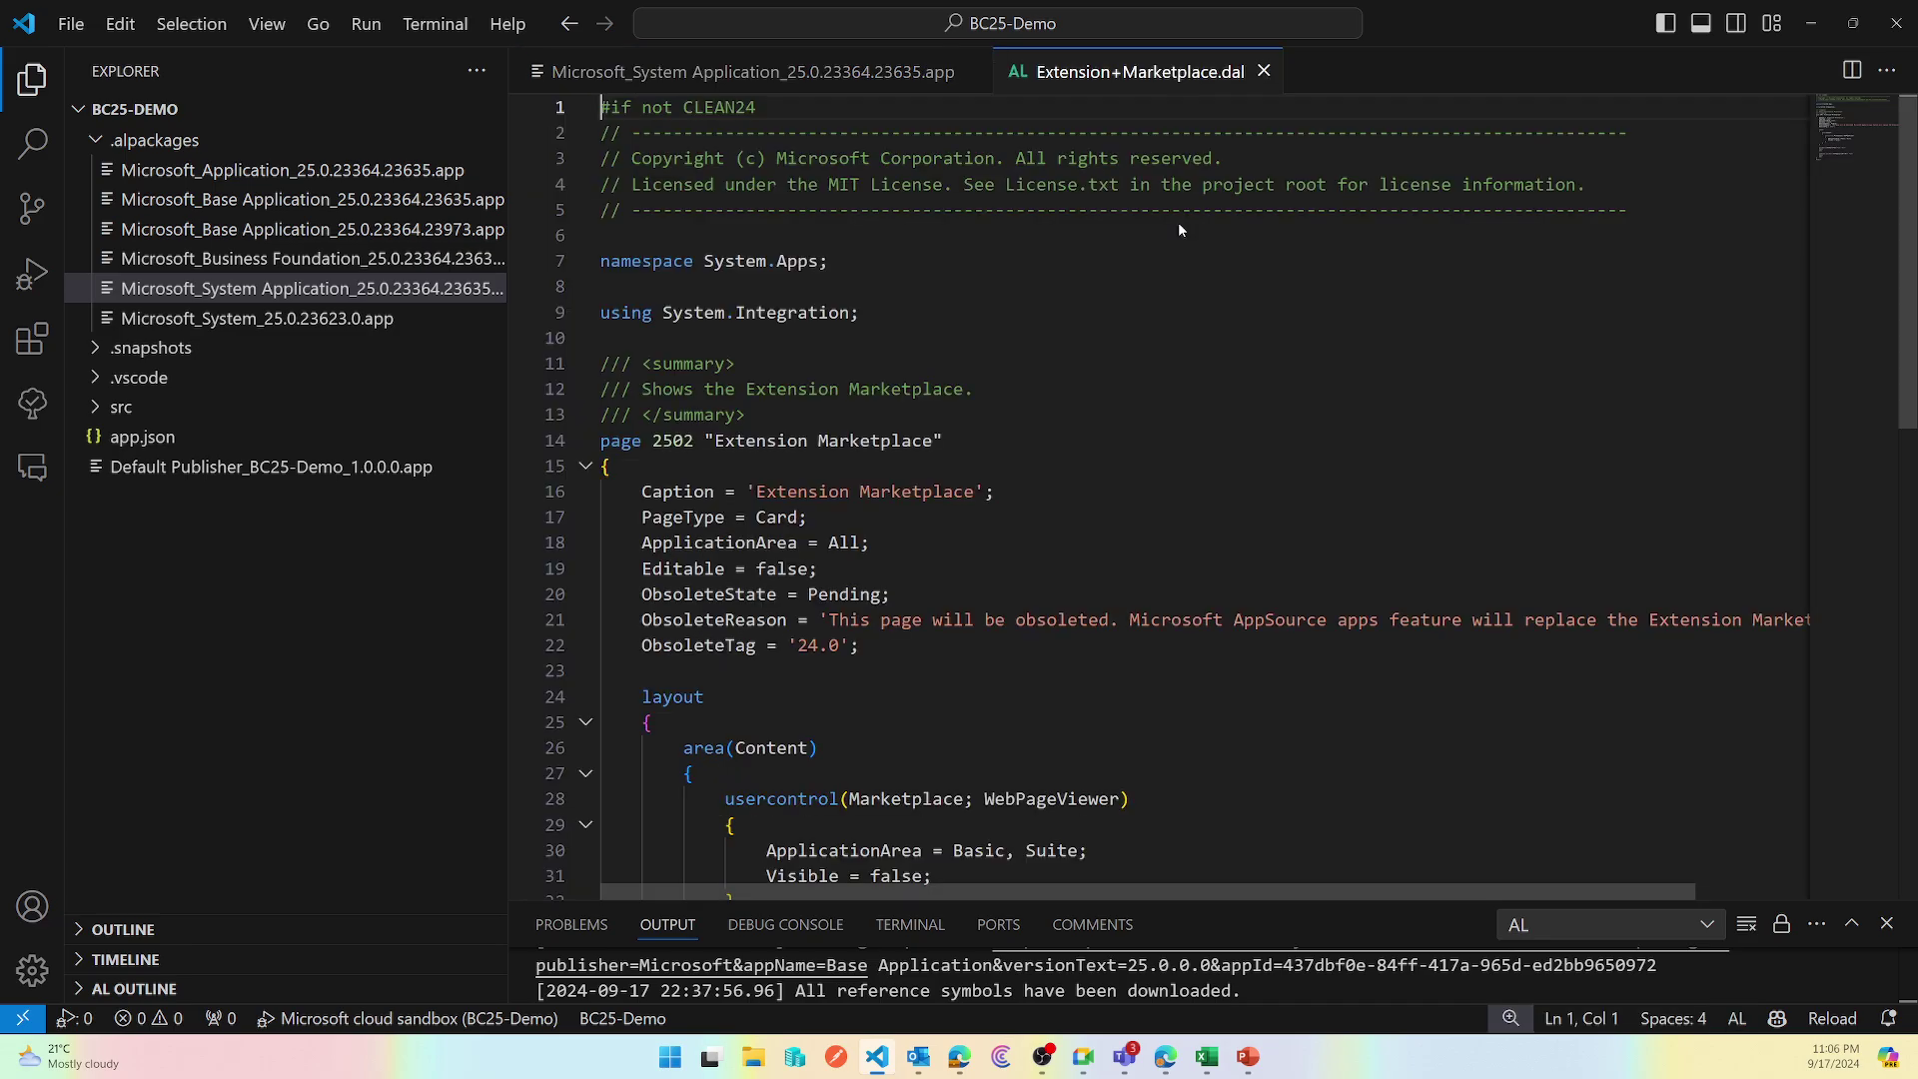
- Select the ObsoleteReason property and its obsolete reason and tag lines
double_click(700, 619)
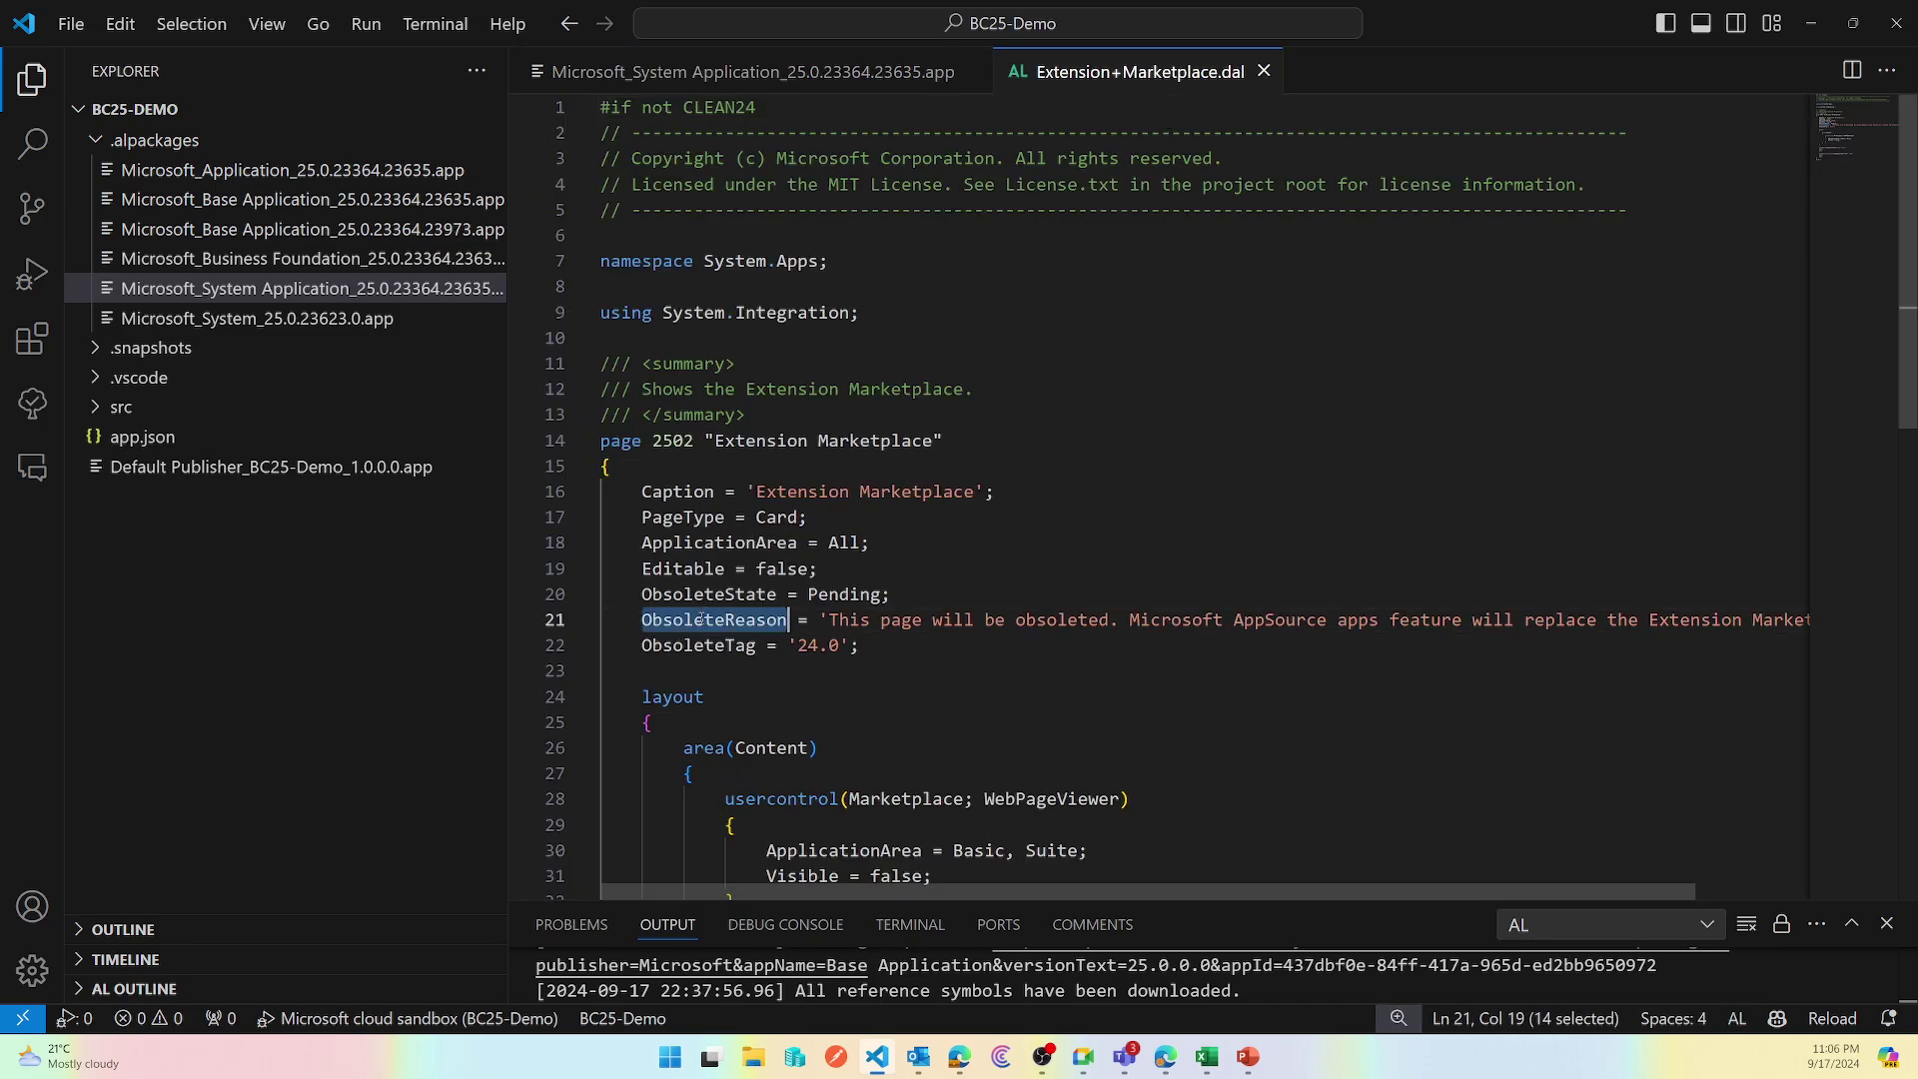
left_click_drag(730, 639, 850, 644)
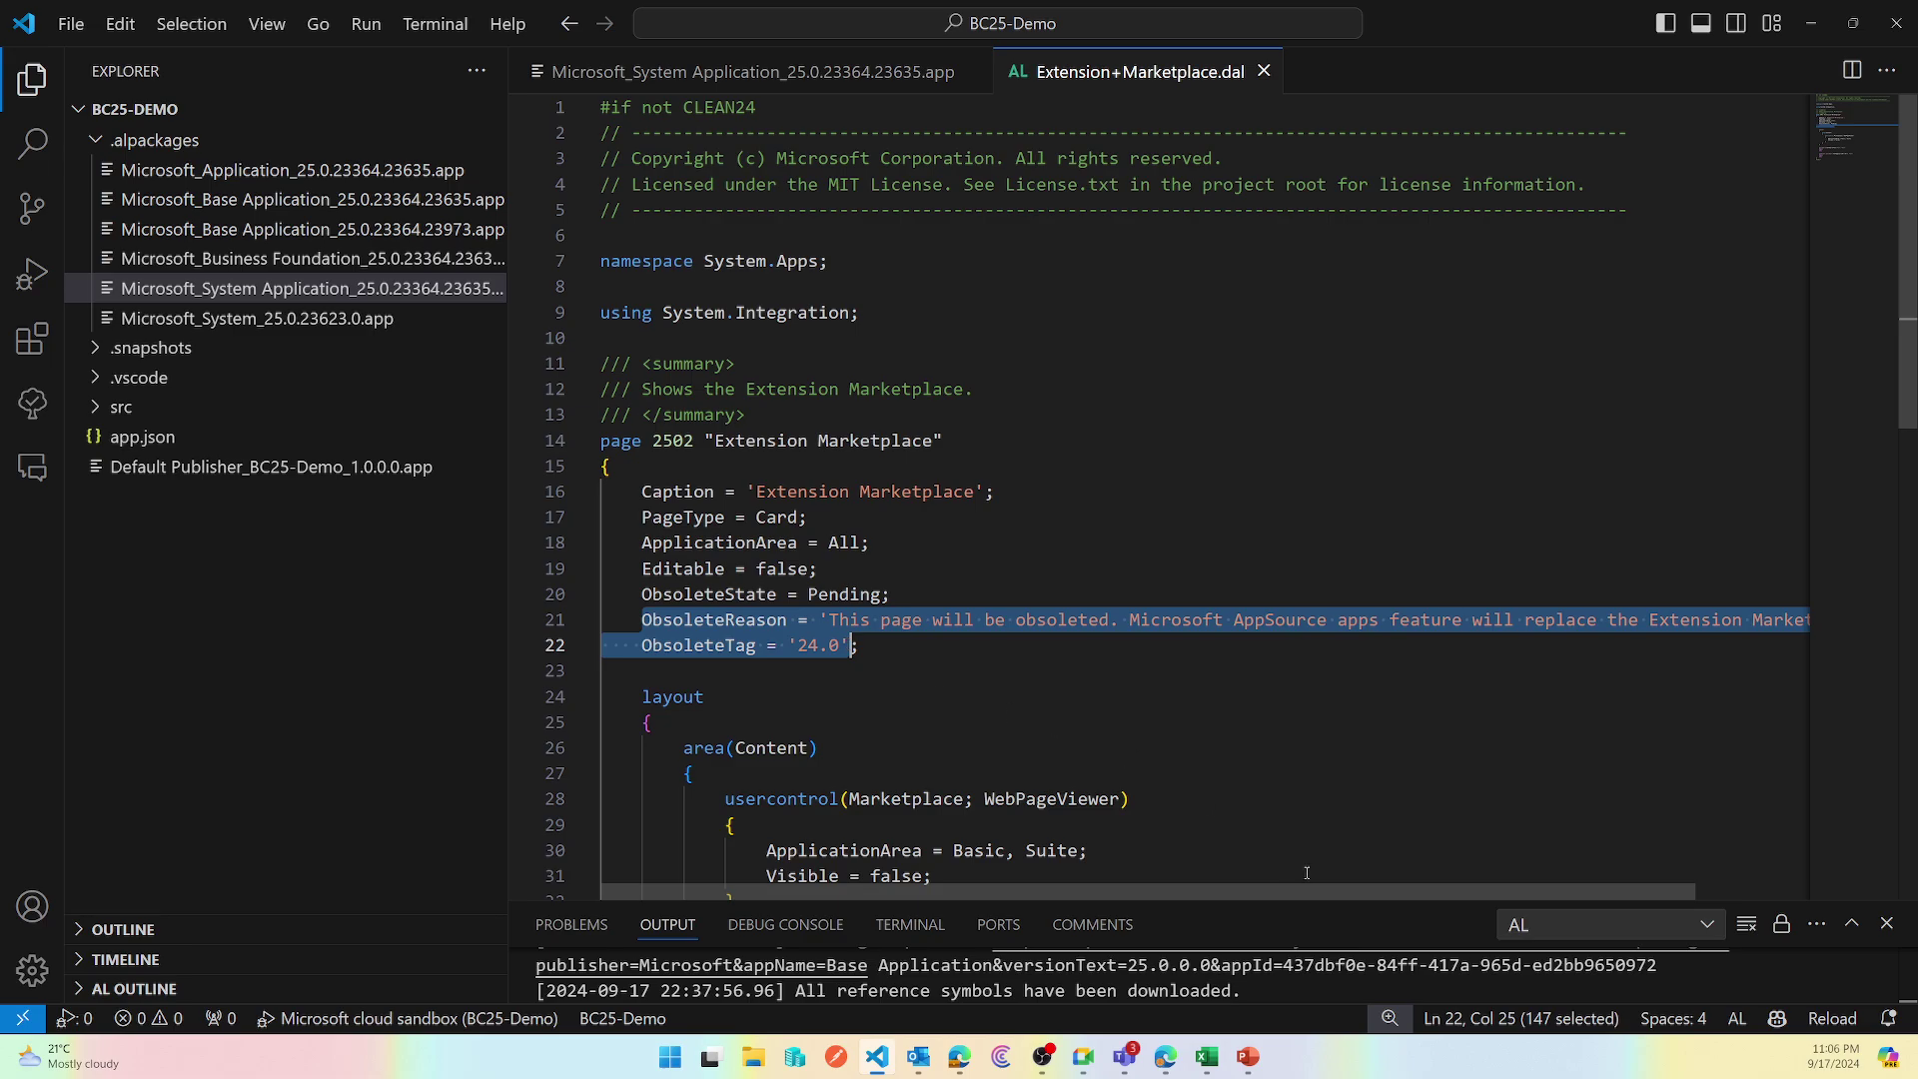
left_click_drag(1307, 887, 1526, 885)
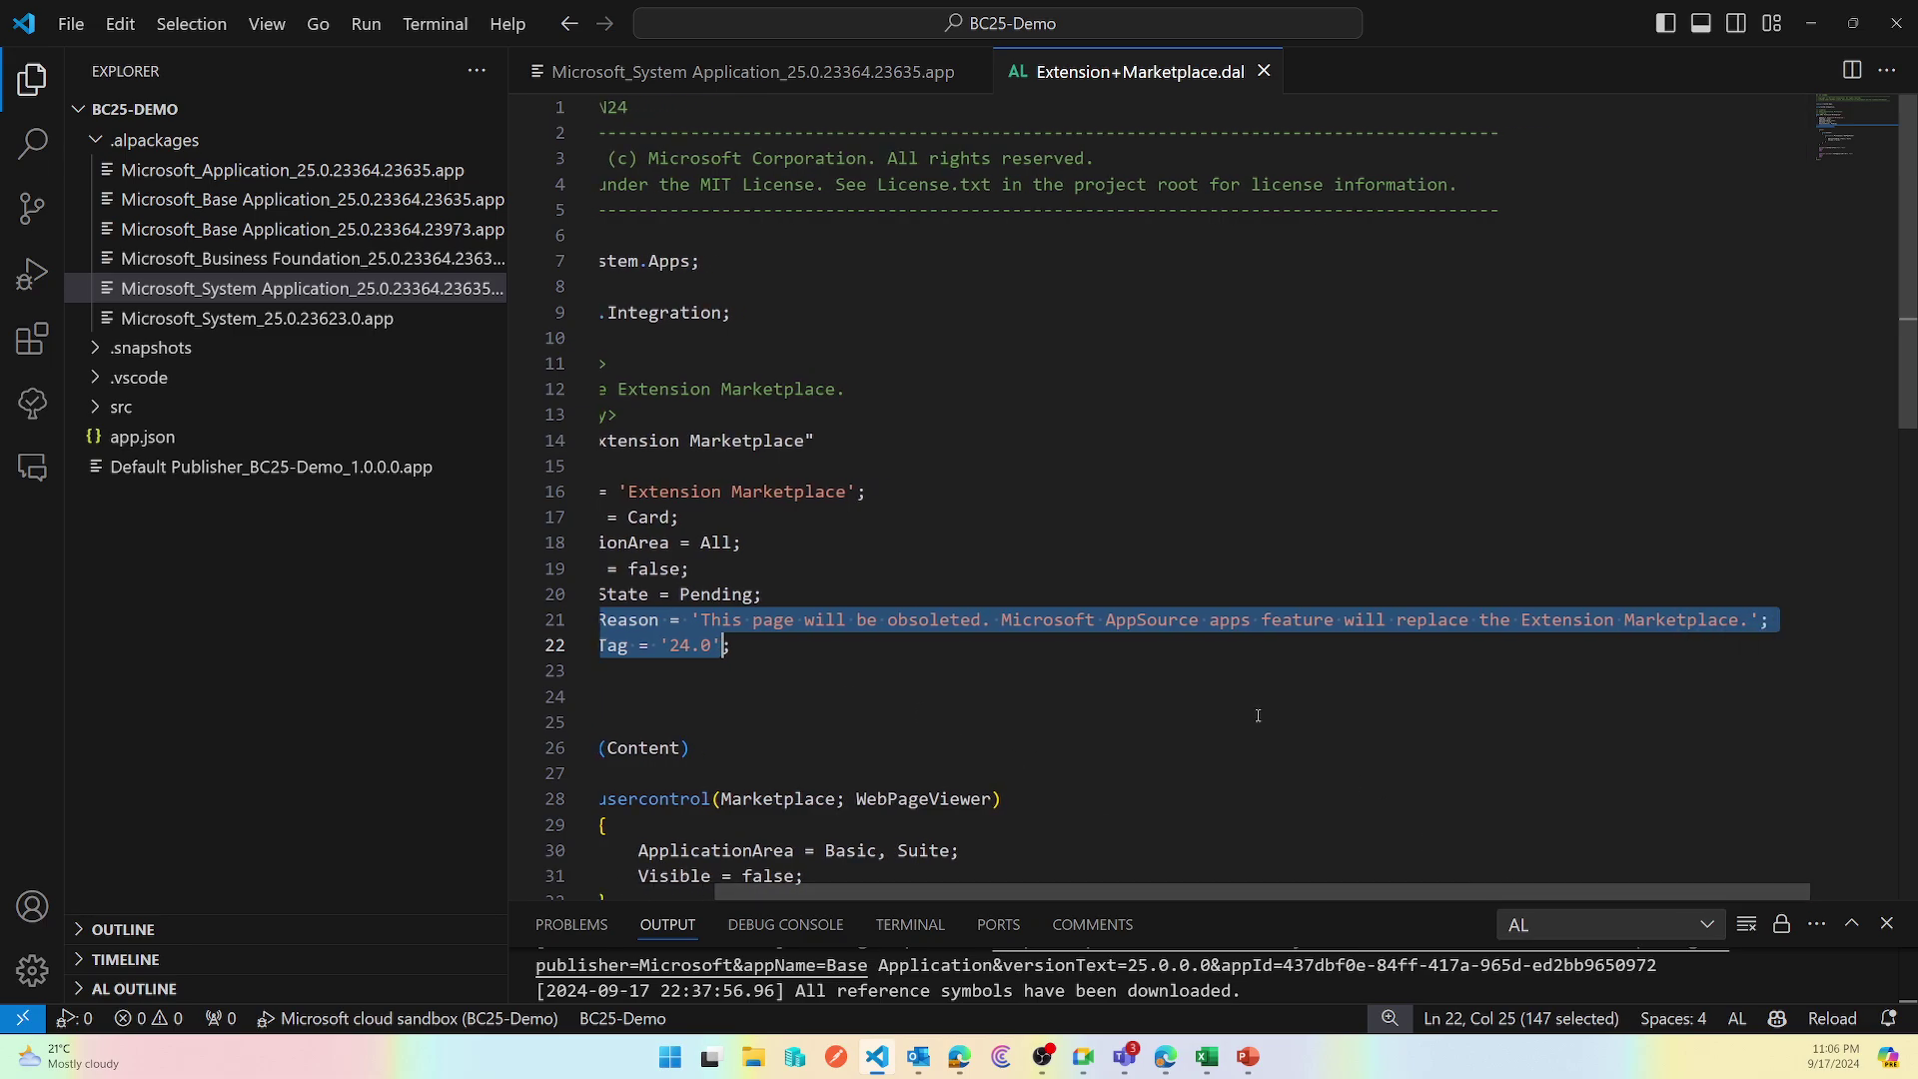
- Highlight the note that Microsoft AppSource apps will replace Extension Marketplace
double_click(1154, 619)
left_click_drag(1153, 619, 1735, 627)
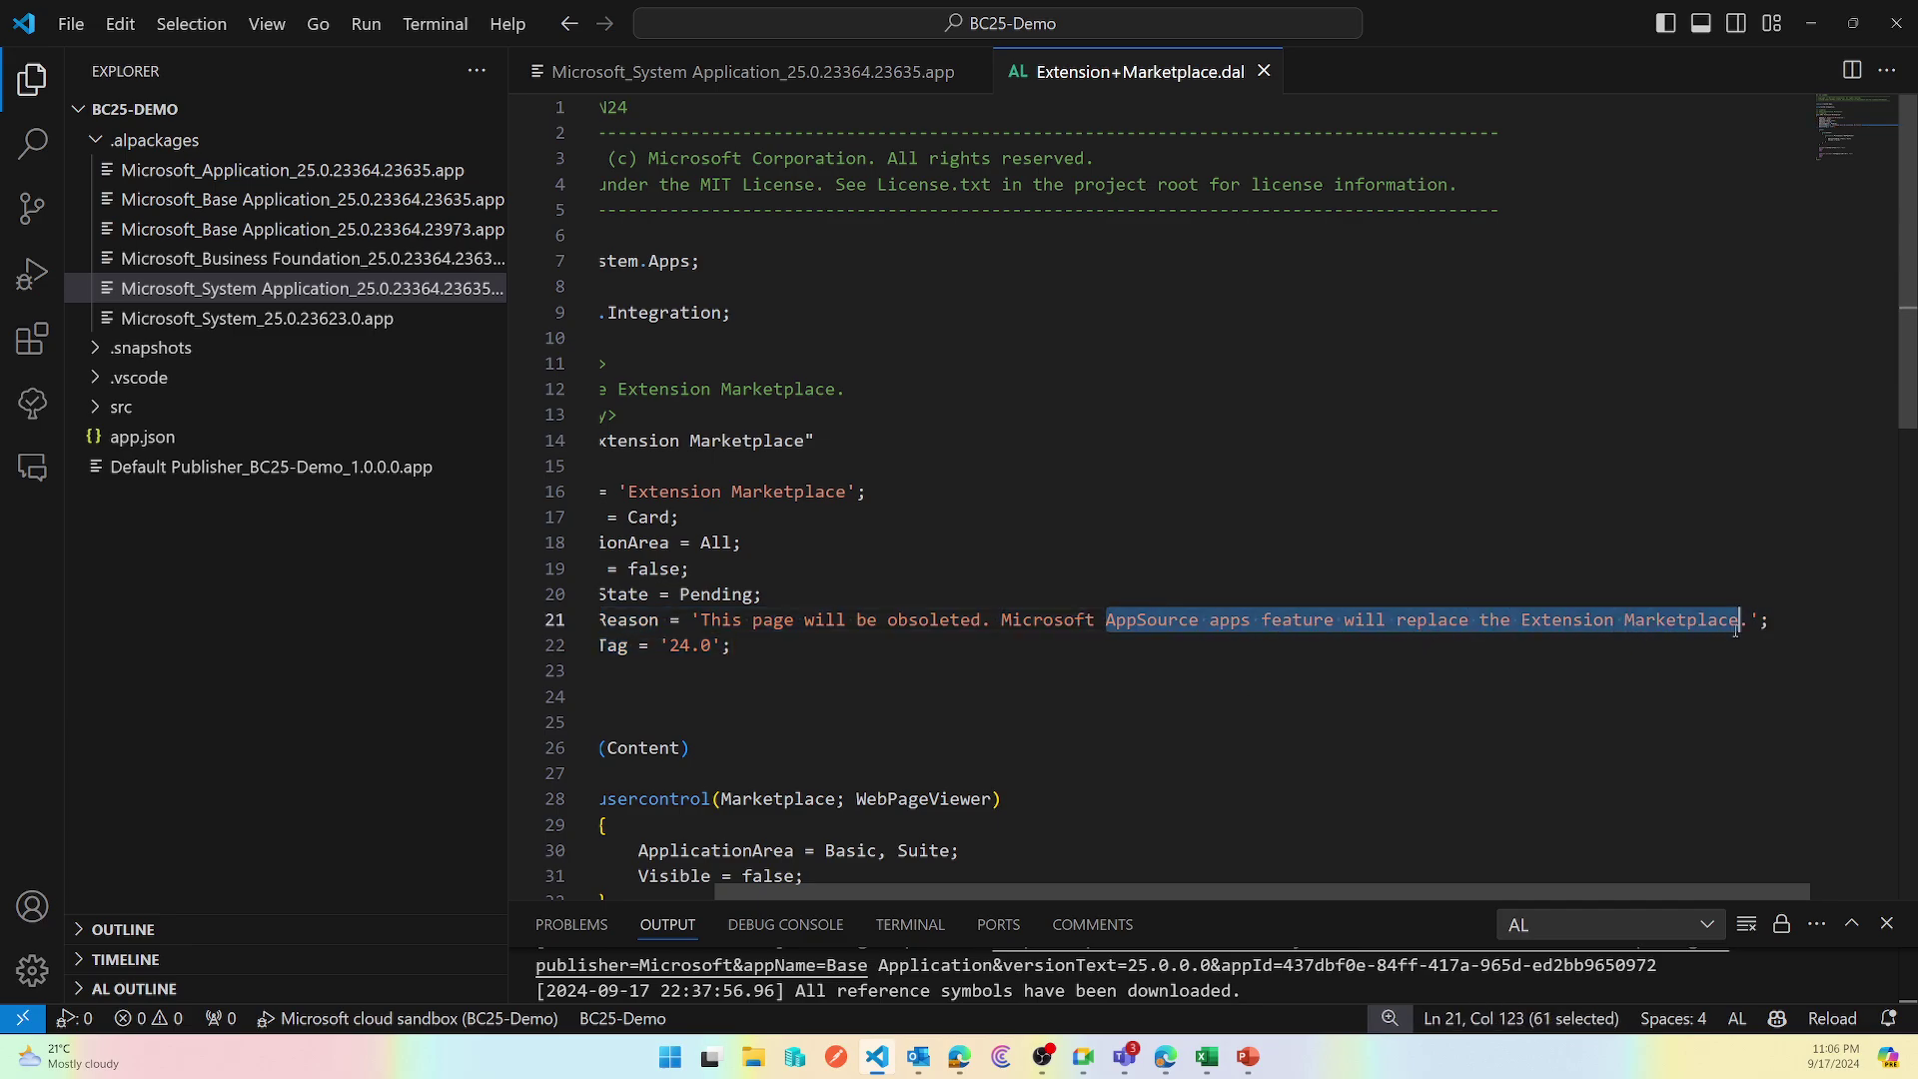
double_click(1711, 621)
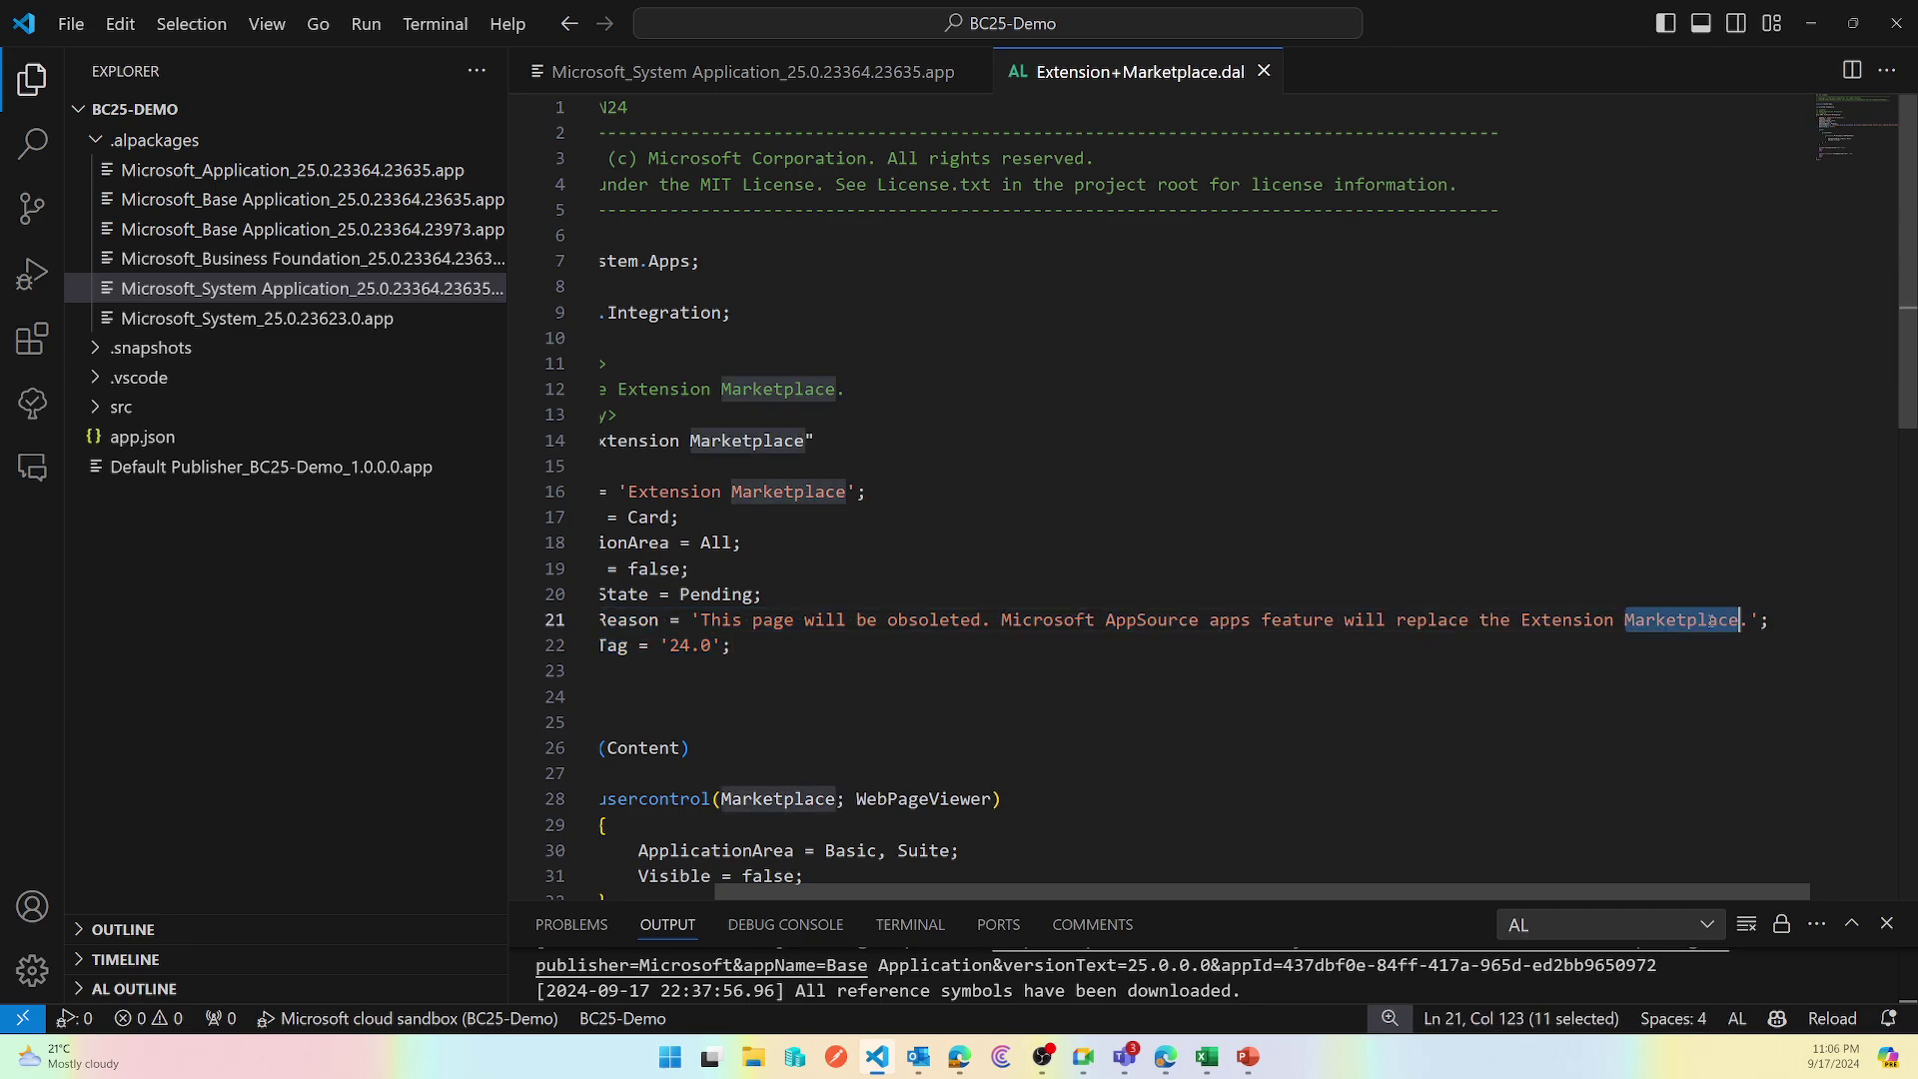
left_click(1354, 619)
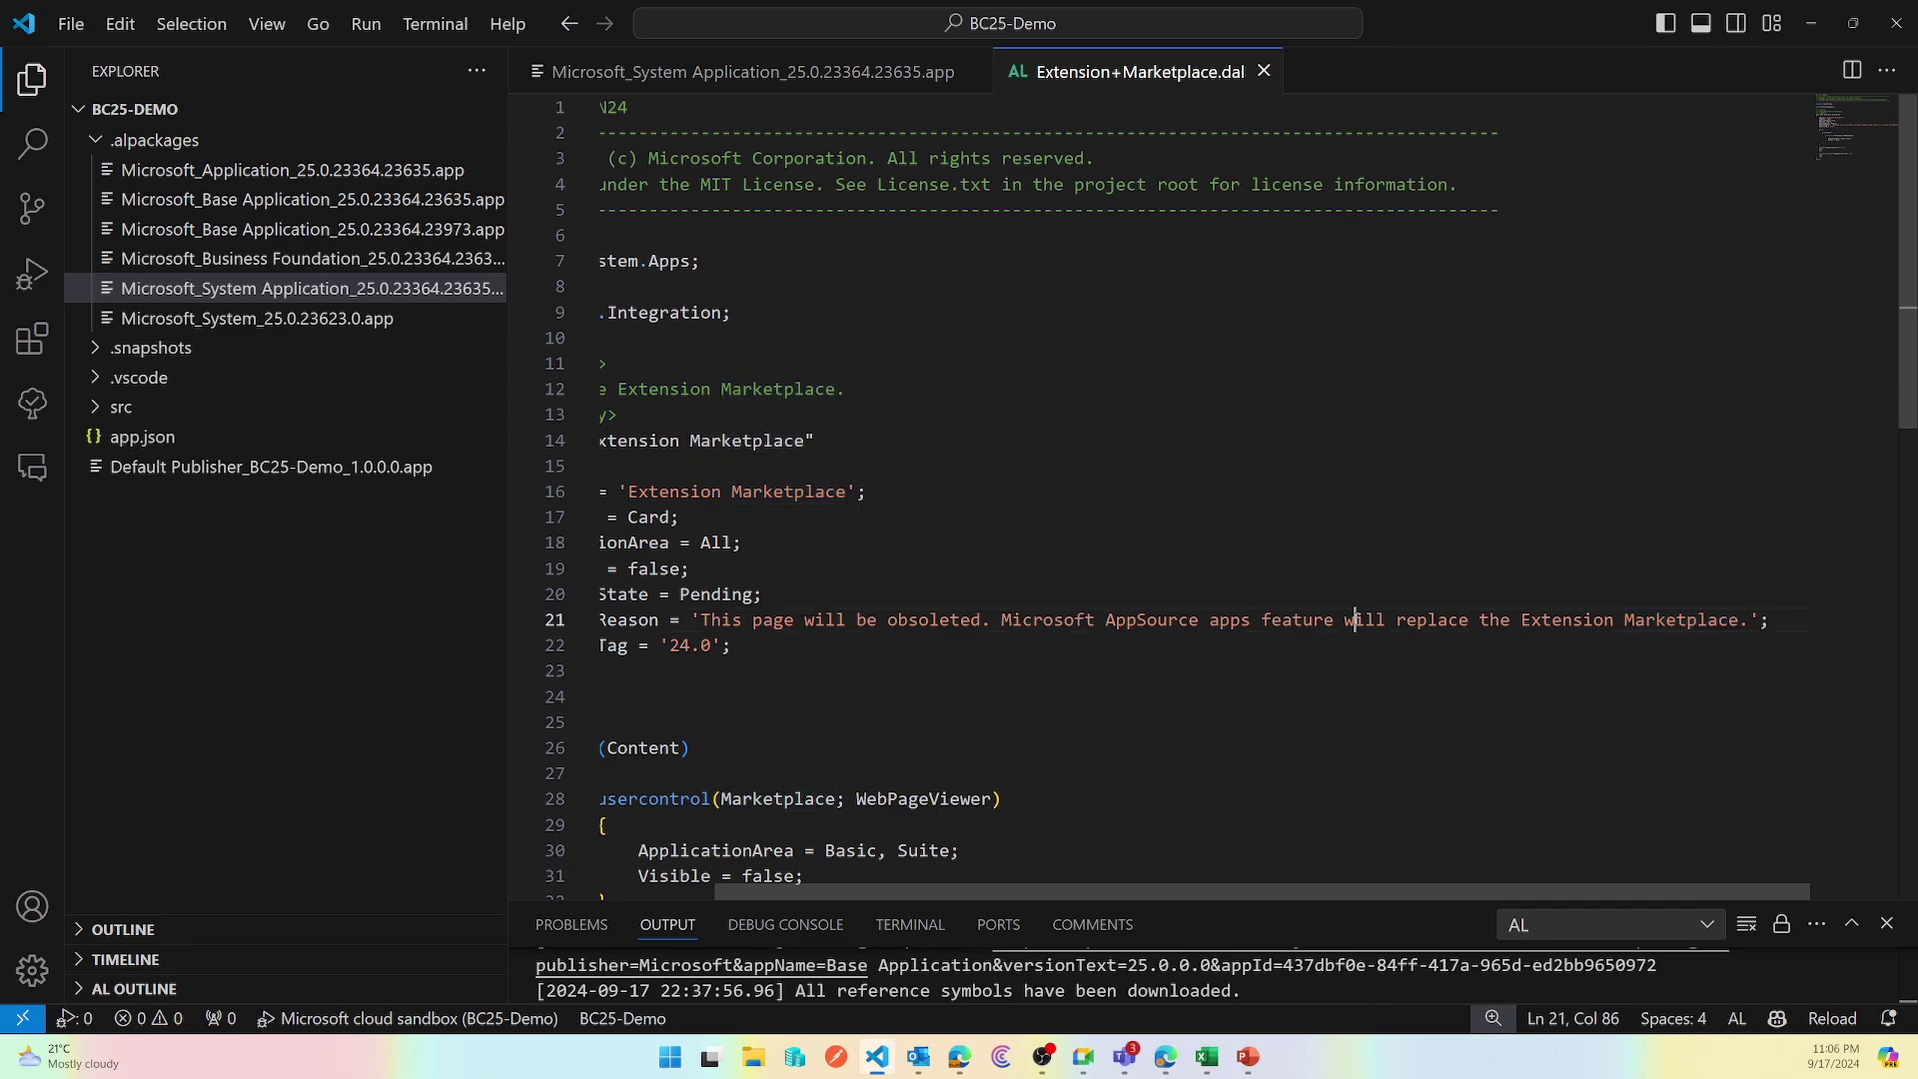
double_click(1356, 619)
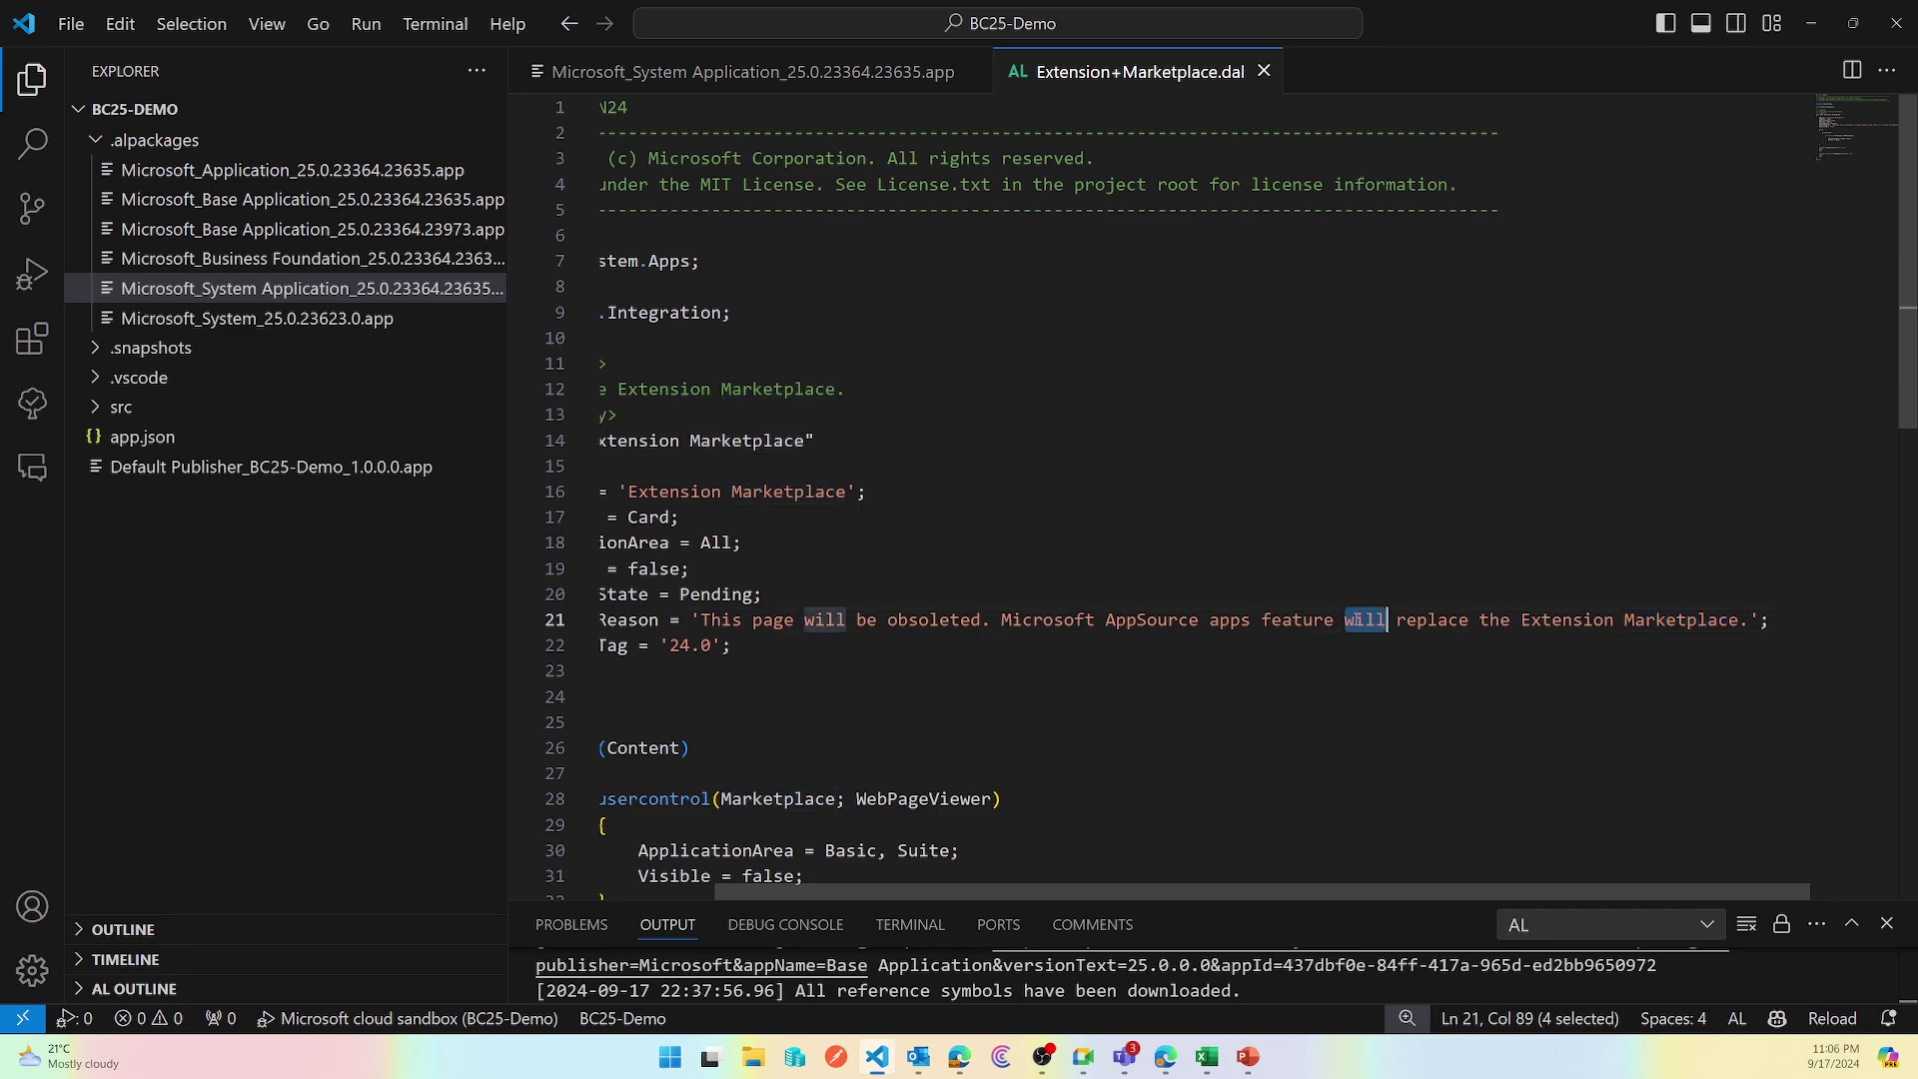
double_click(1059, 620)
left_click_drag(1059, 620, 1220, 617)
key("ctrl+c")
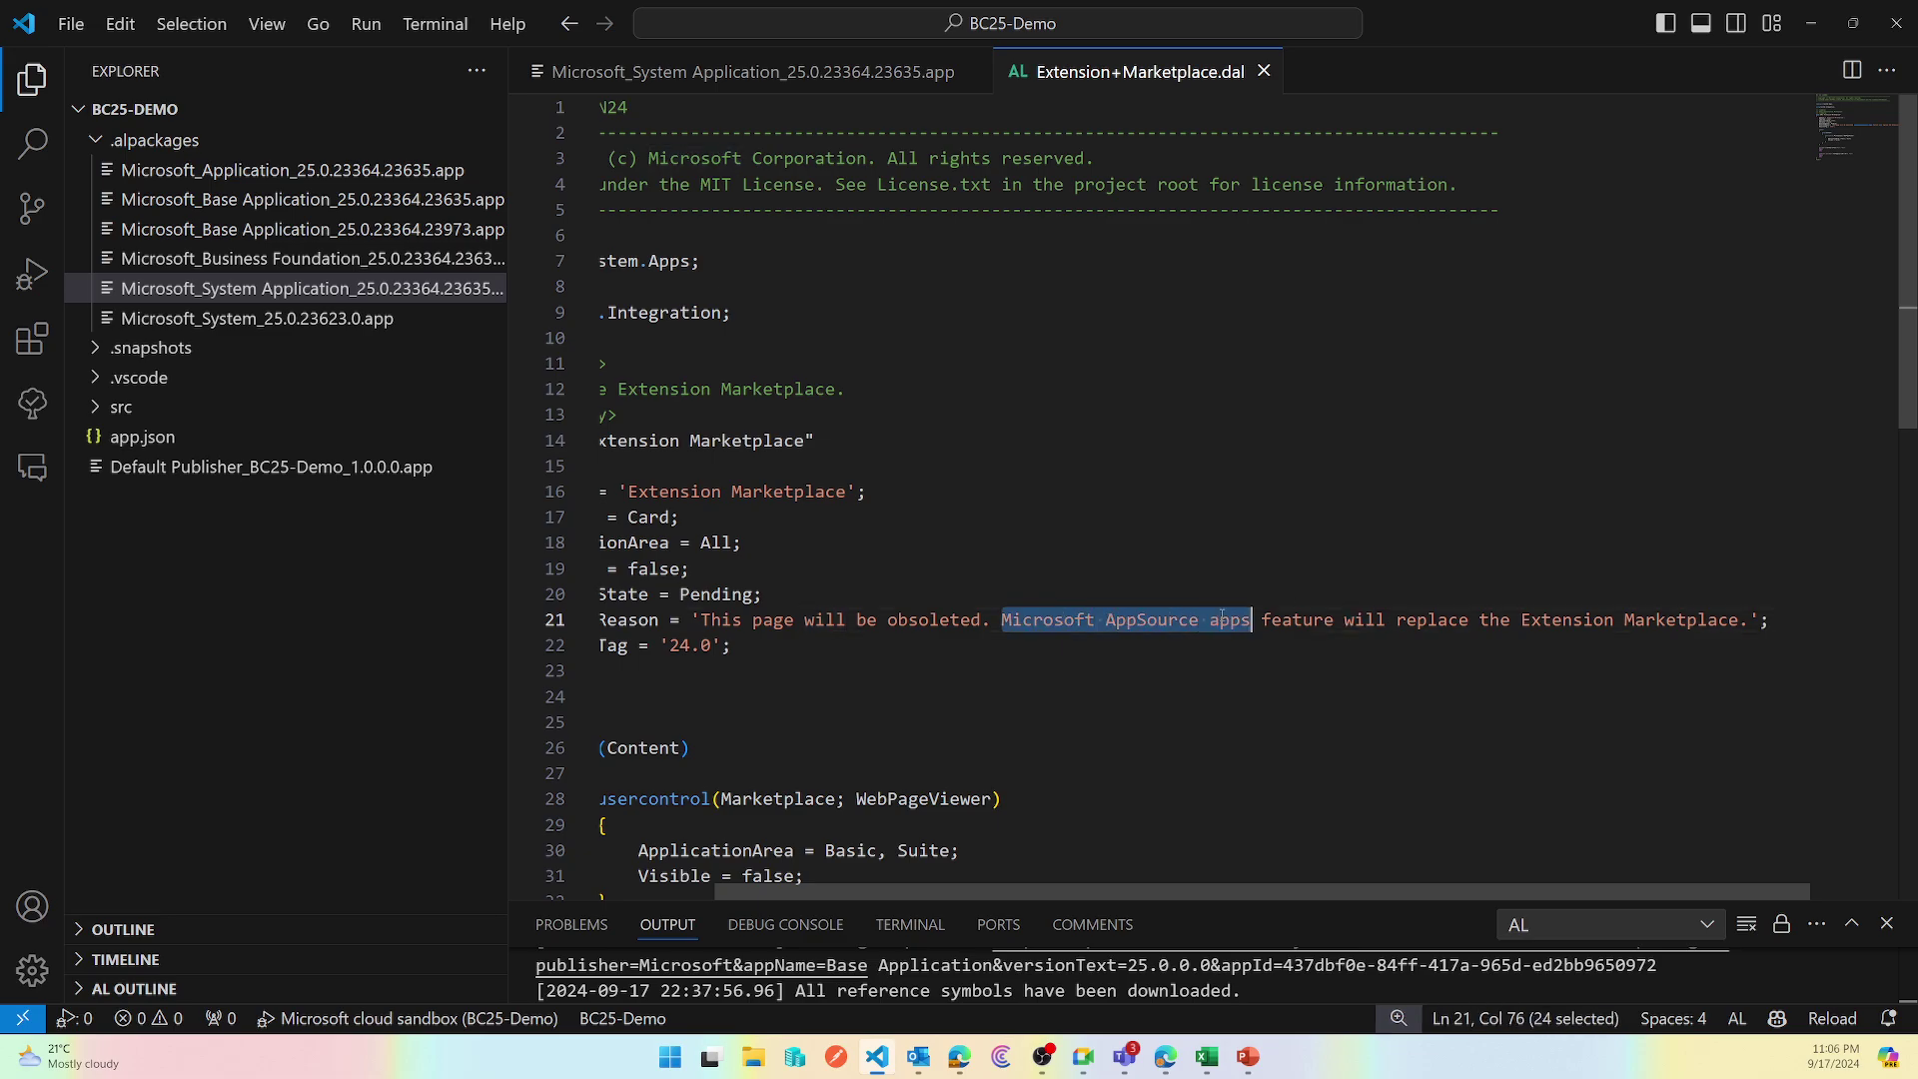
left_click(300, 288)
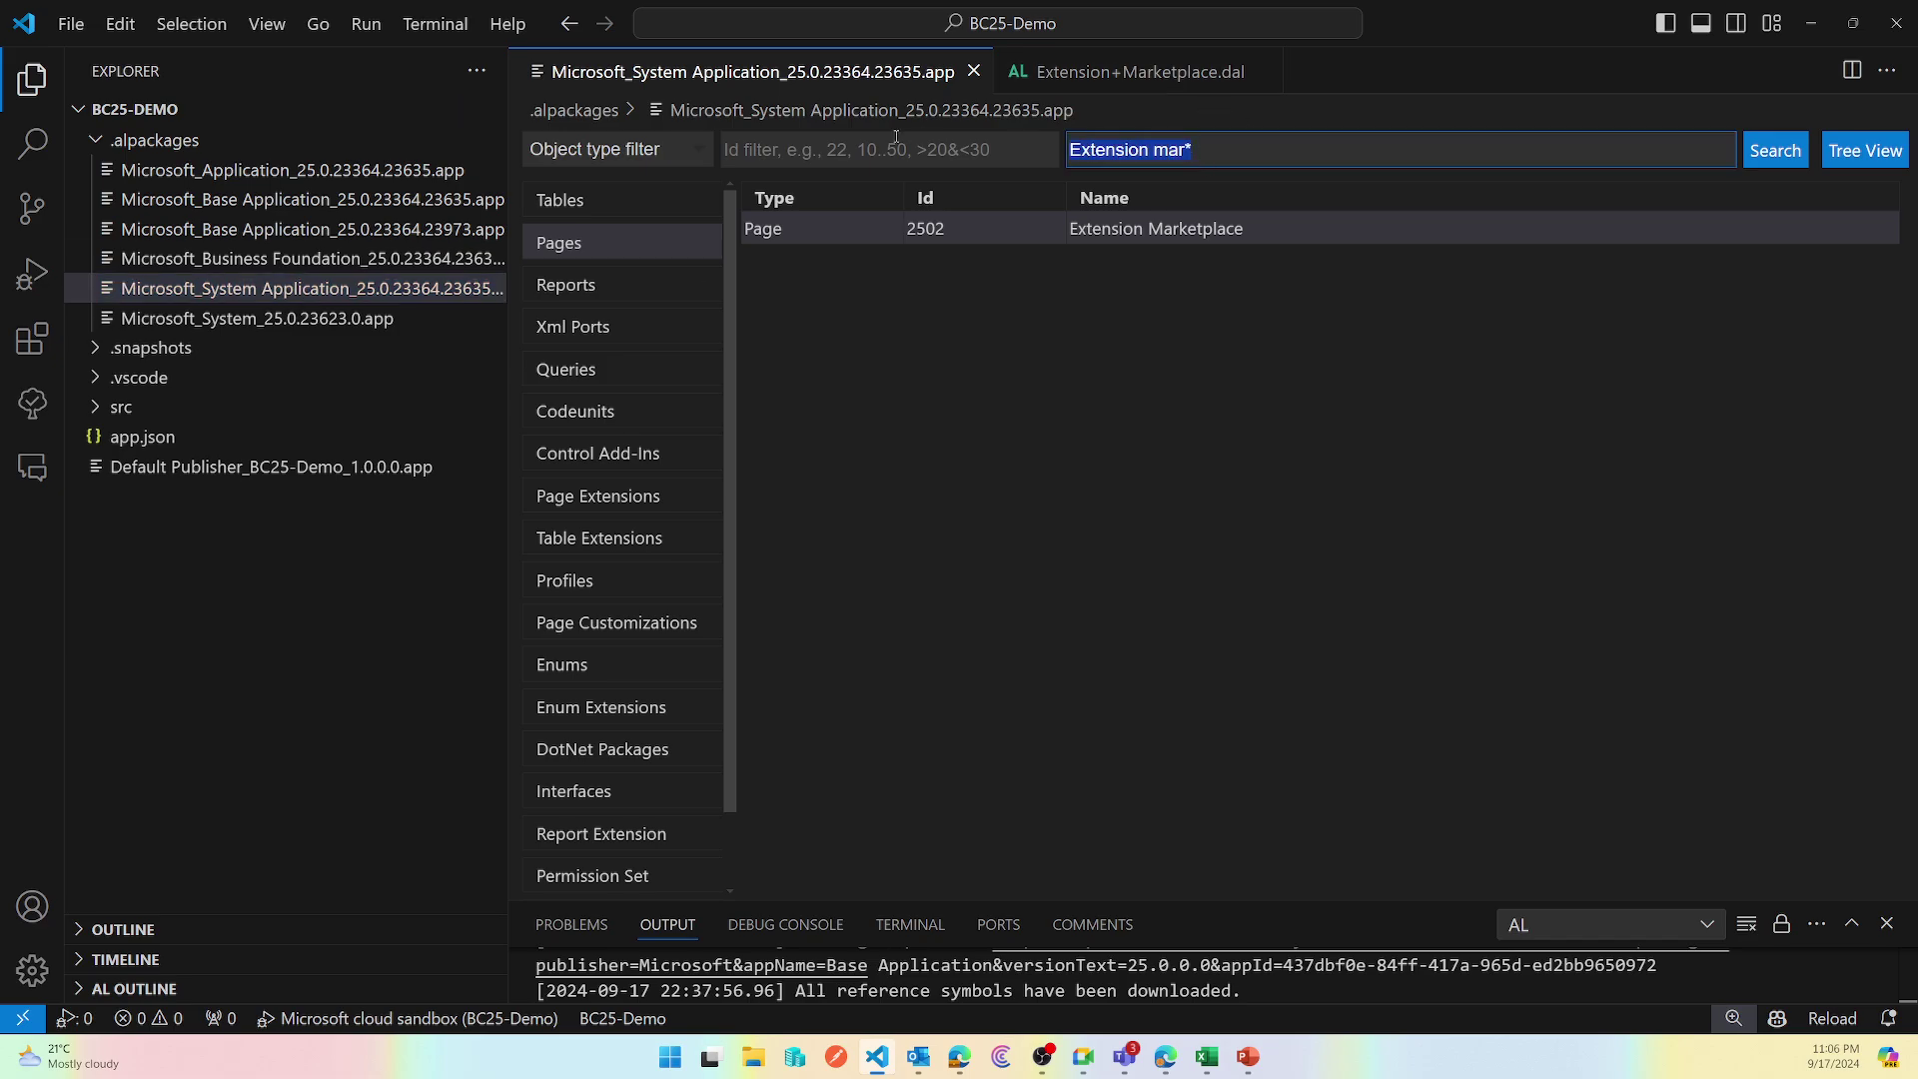
- Filter the System Application objects by 'Microsoft AppSource apps' and check Tables and Pages
key("ctrl+v")
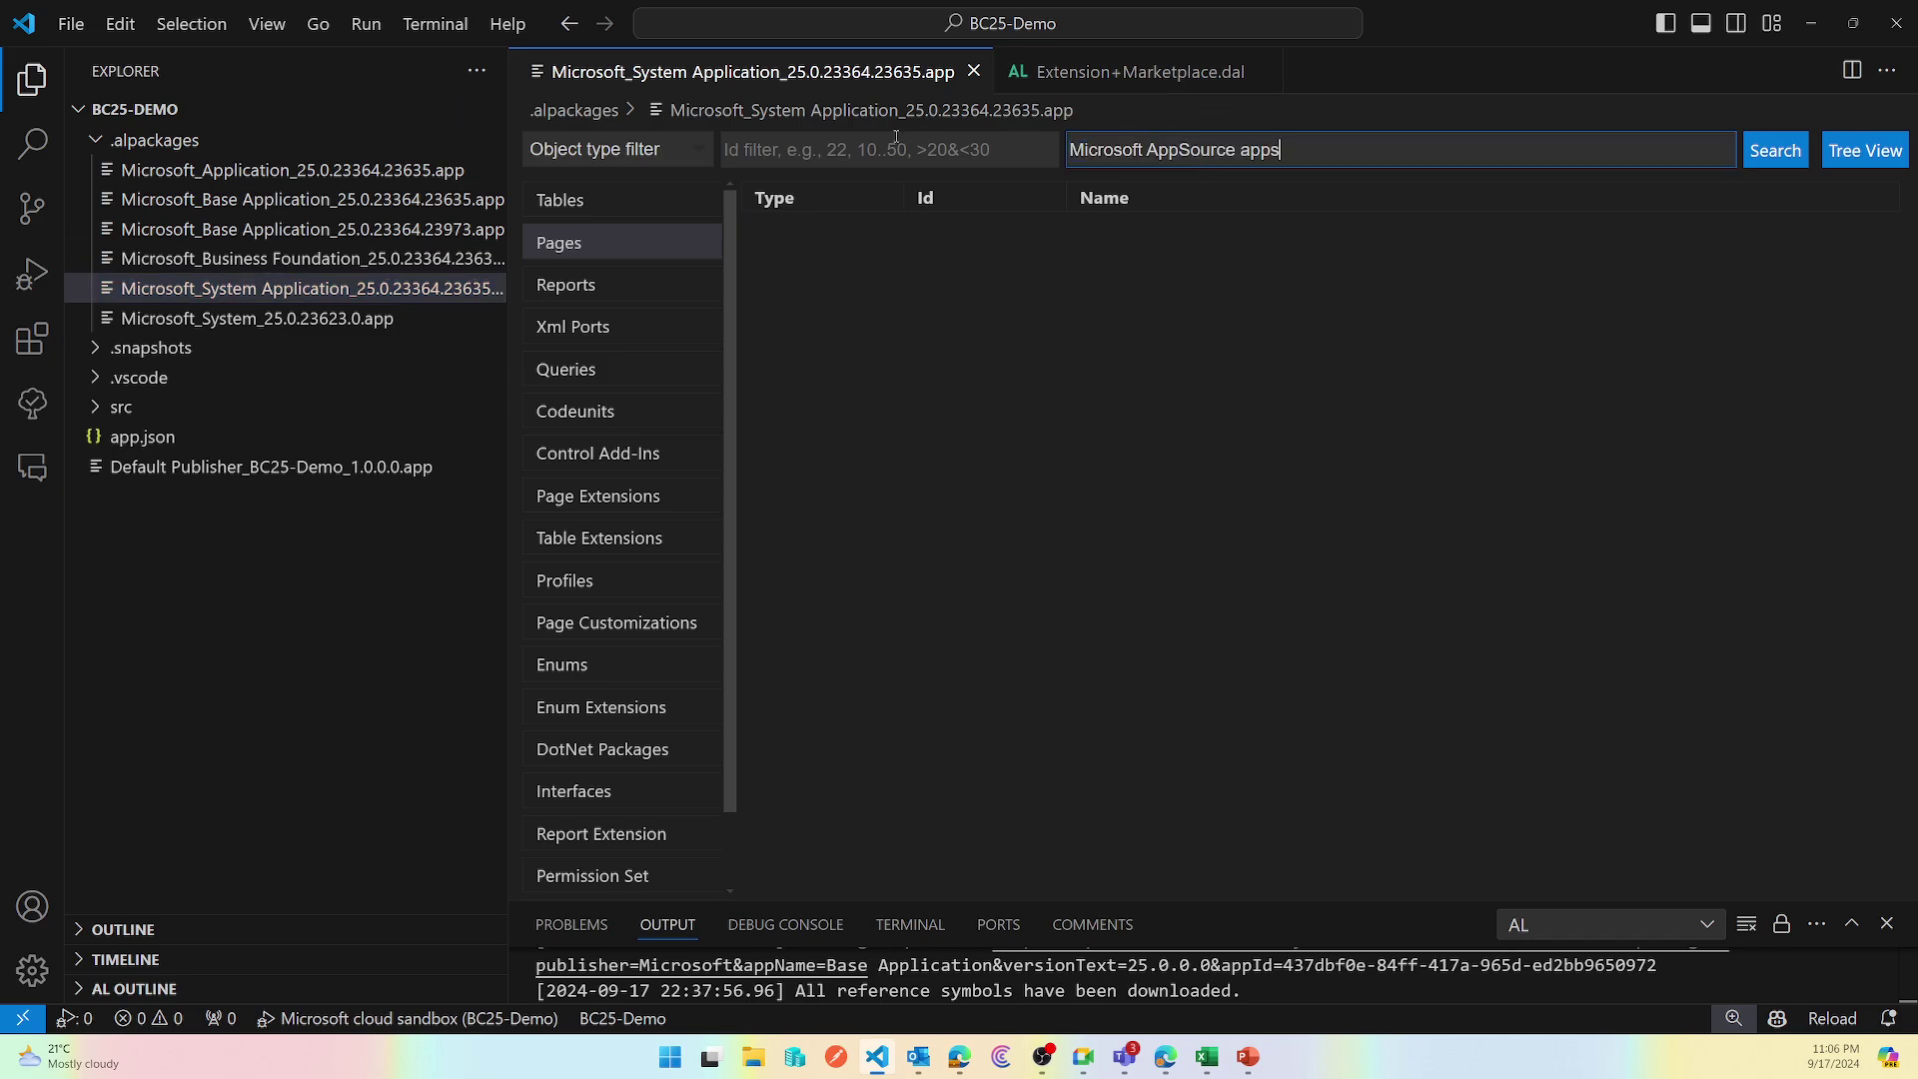
left_click(638, 202)
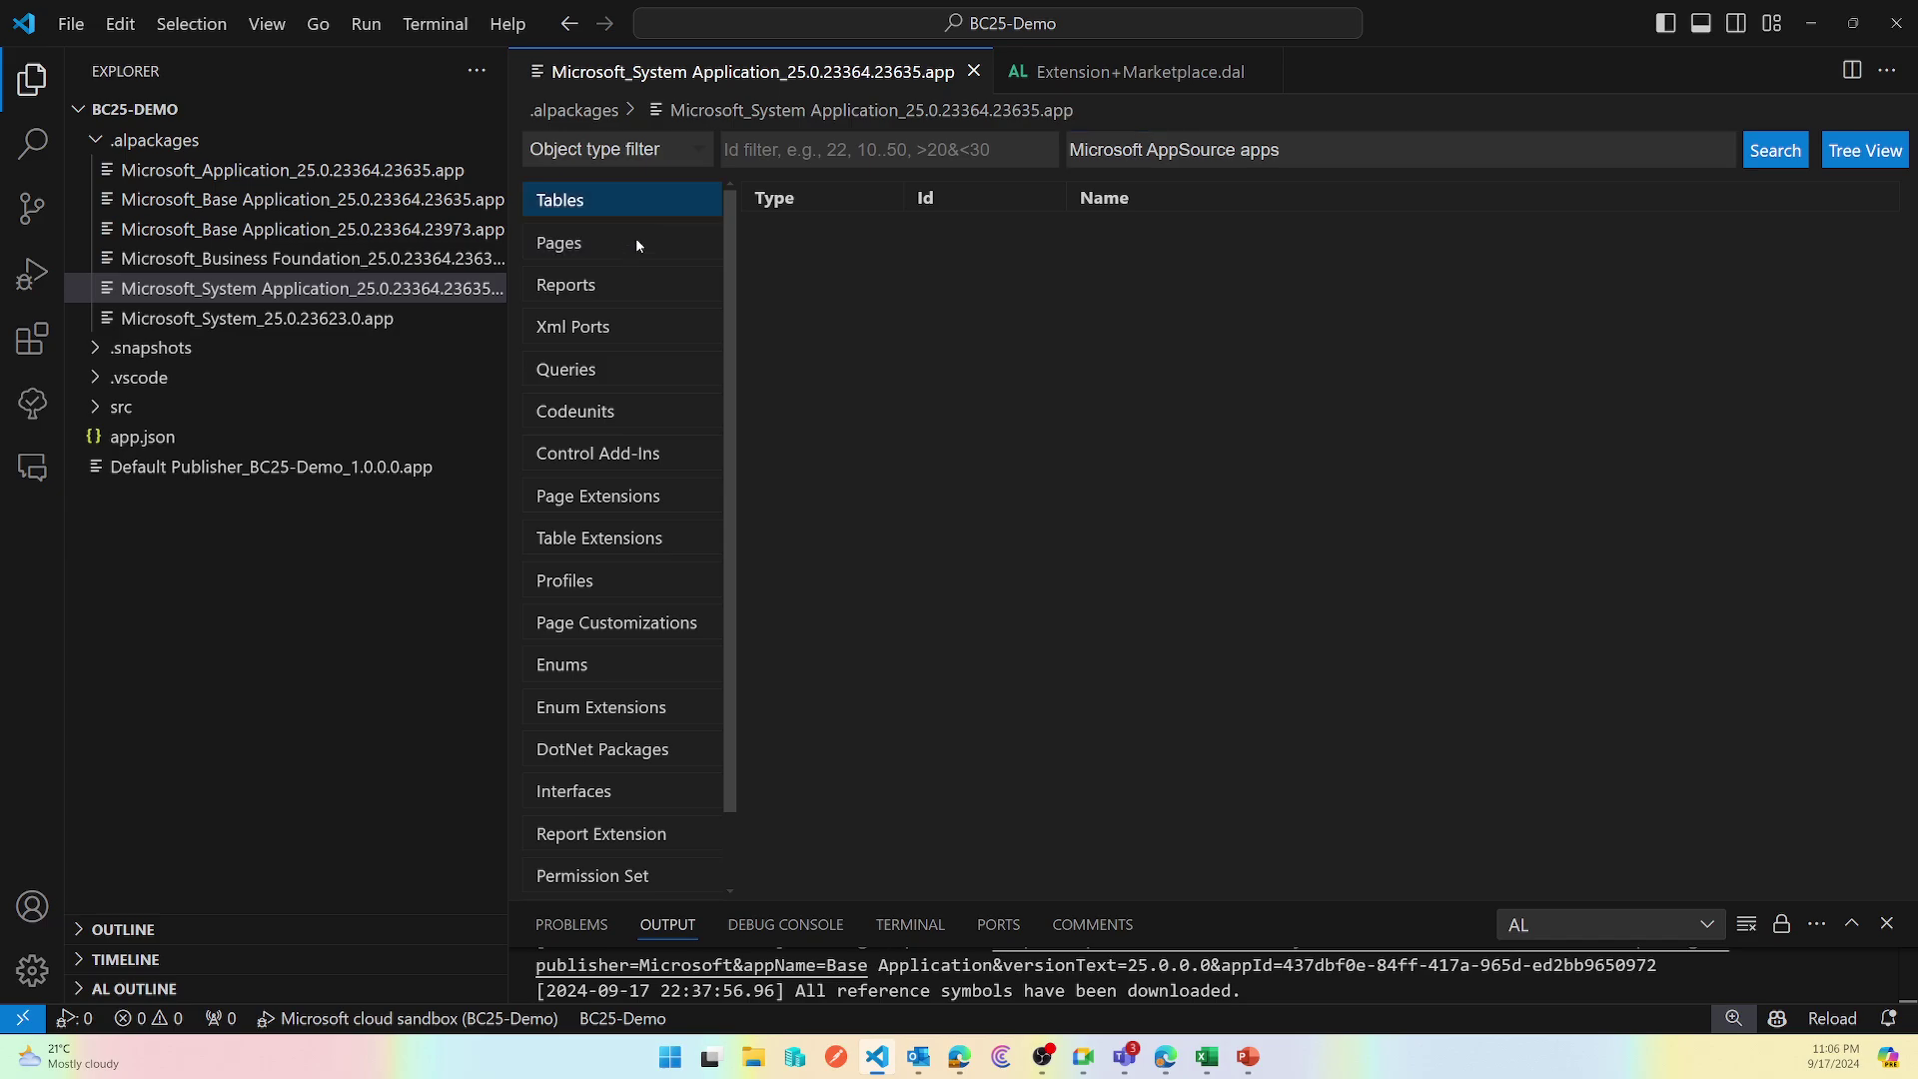
left_click(637, 243)
- Open the Microsoft_System package and check its Pages for 'Microsoft AppSource apps'
left_click(470, 288)
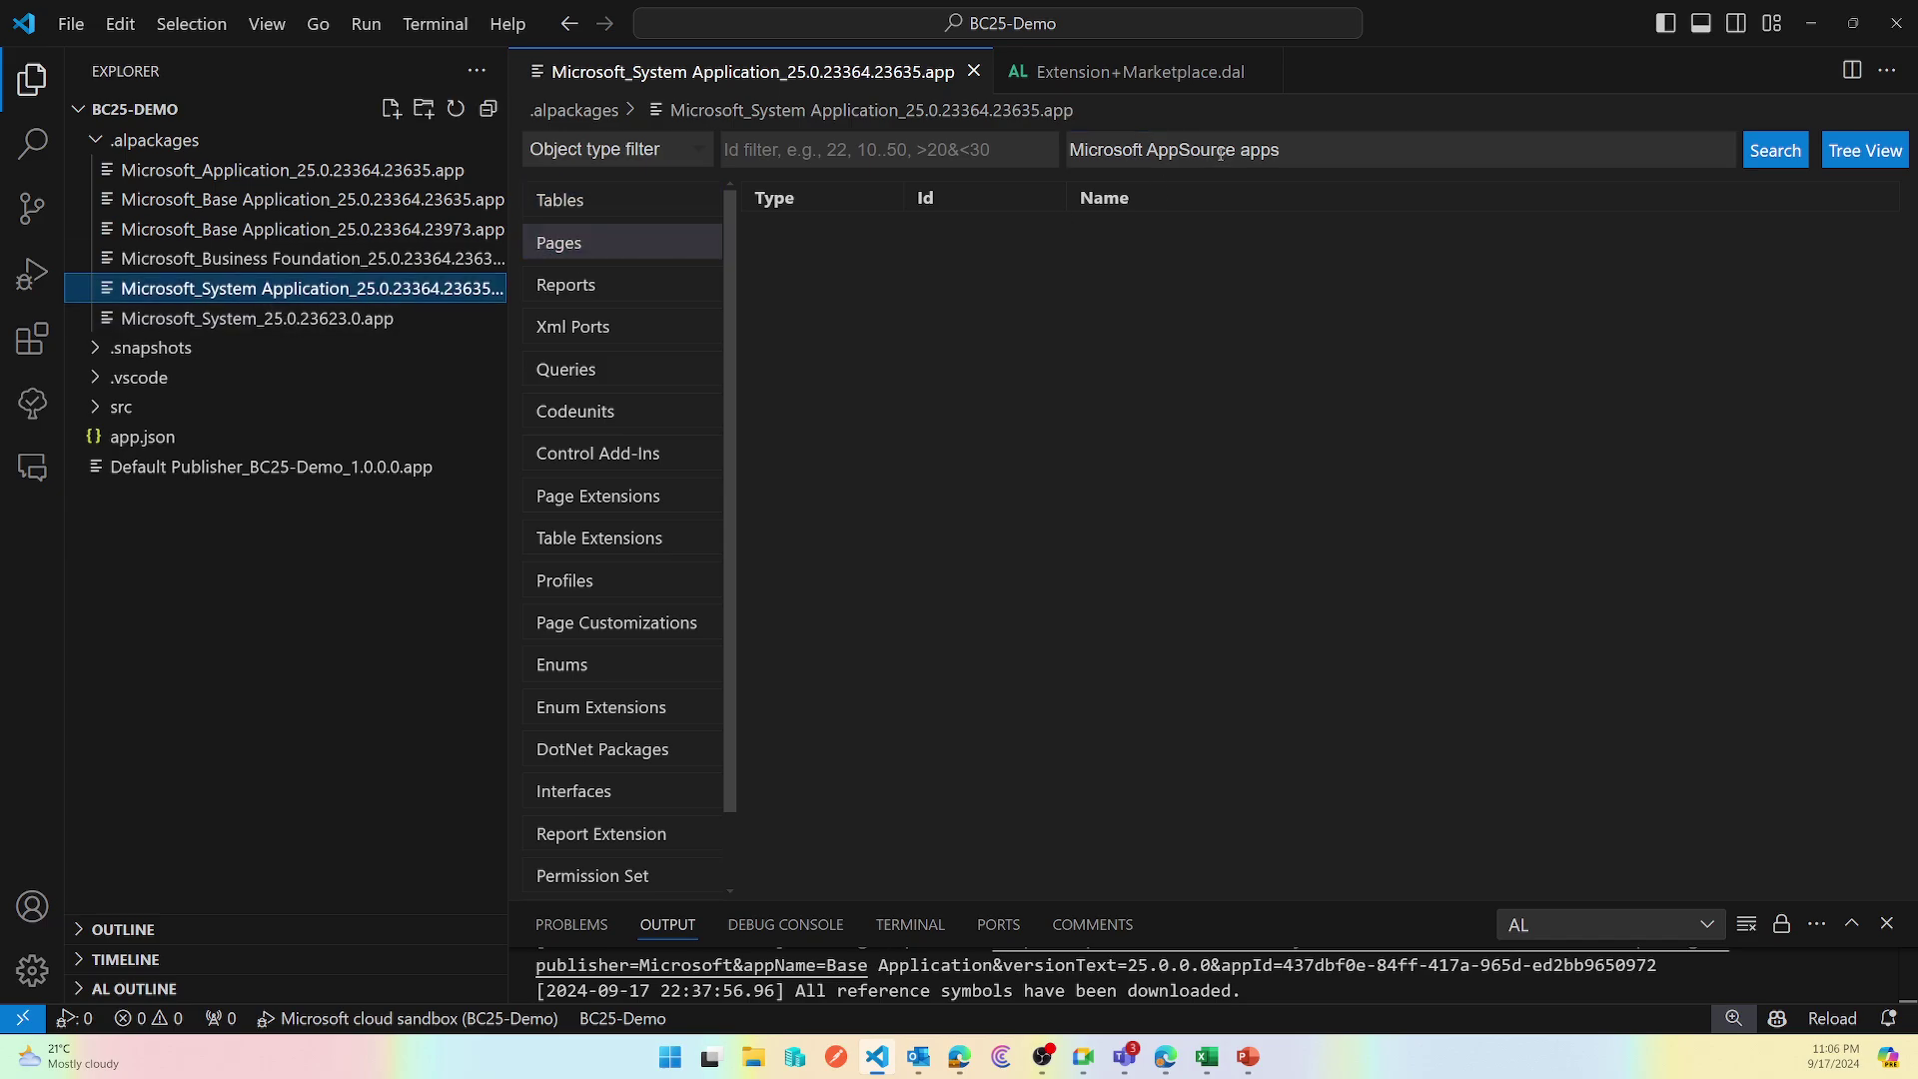
key("Down")
key("Return")
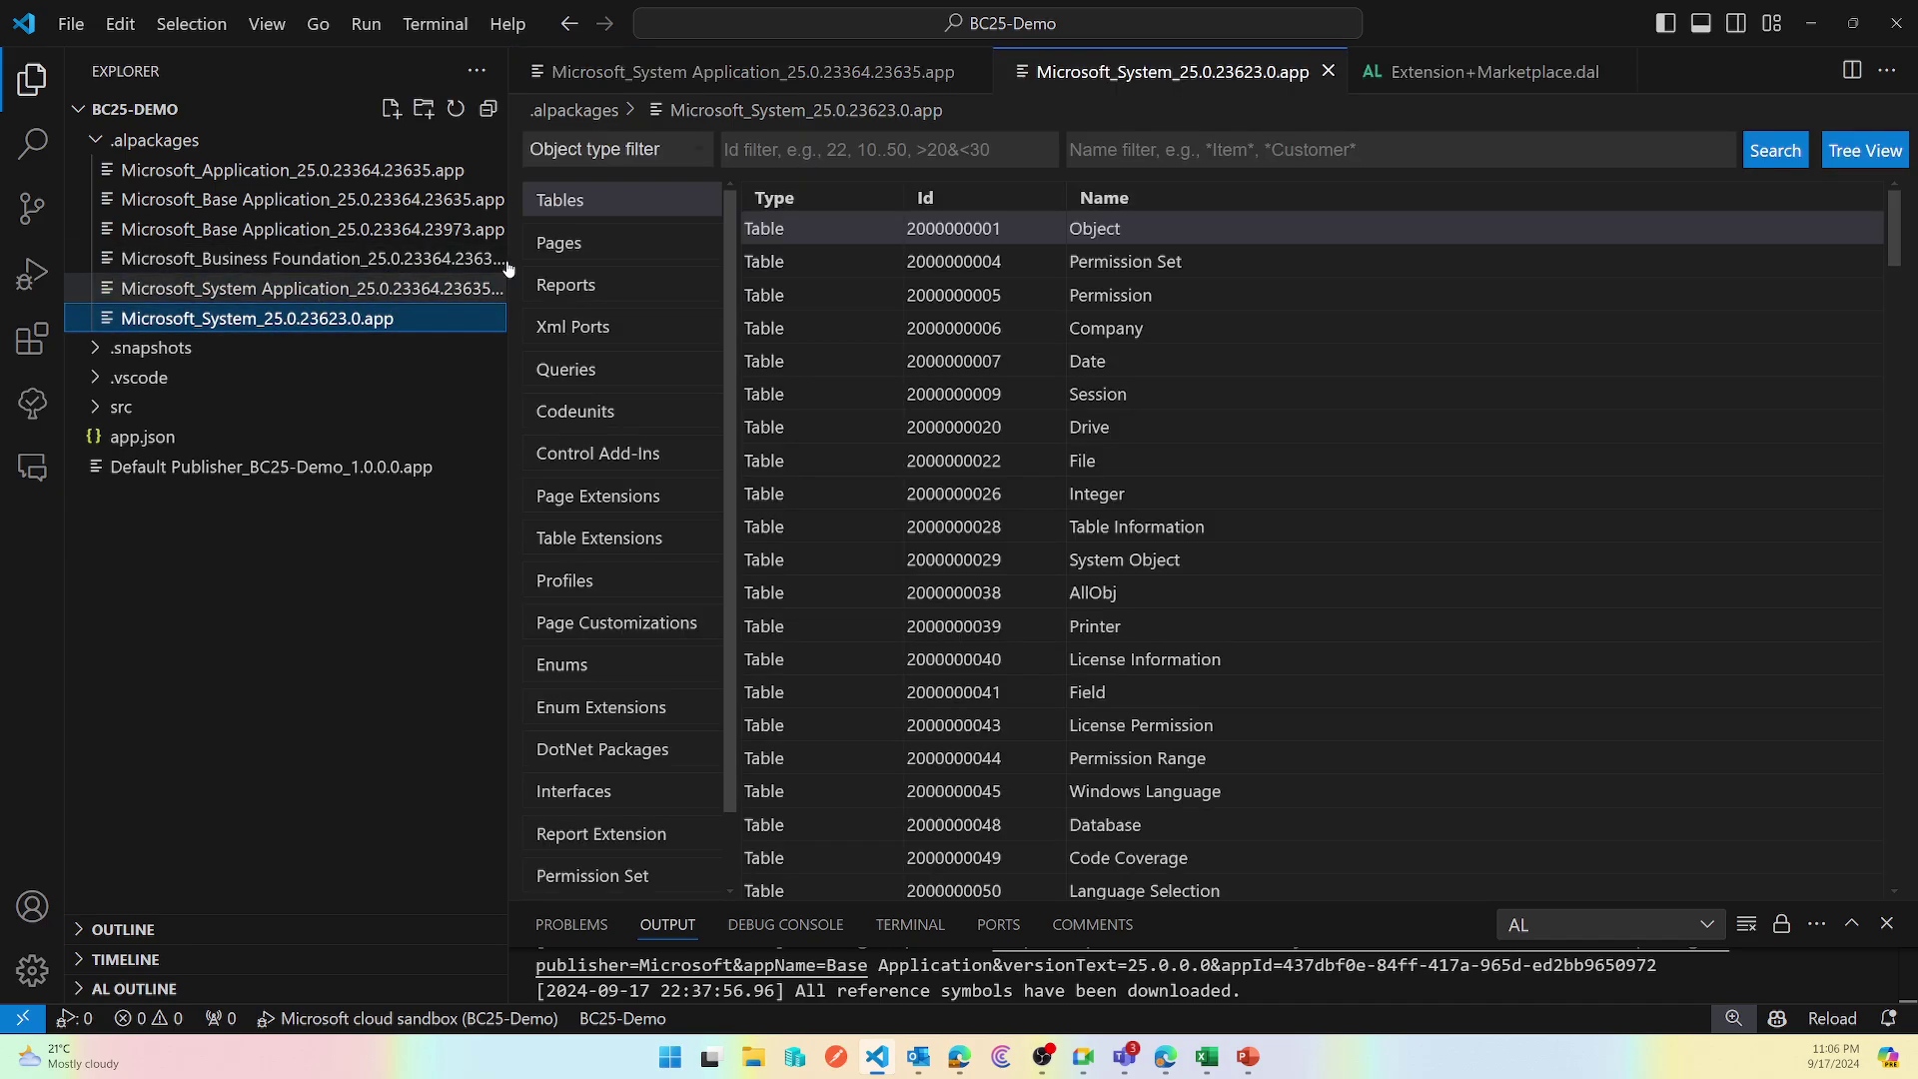
left_click(1106, 149)
type("Microsoft AppSource apps")
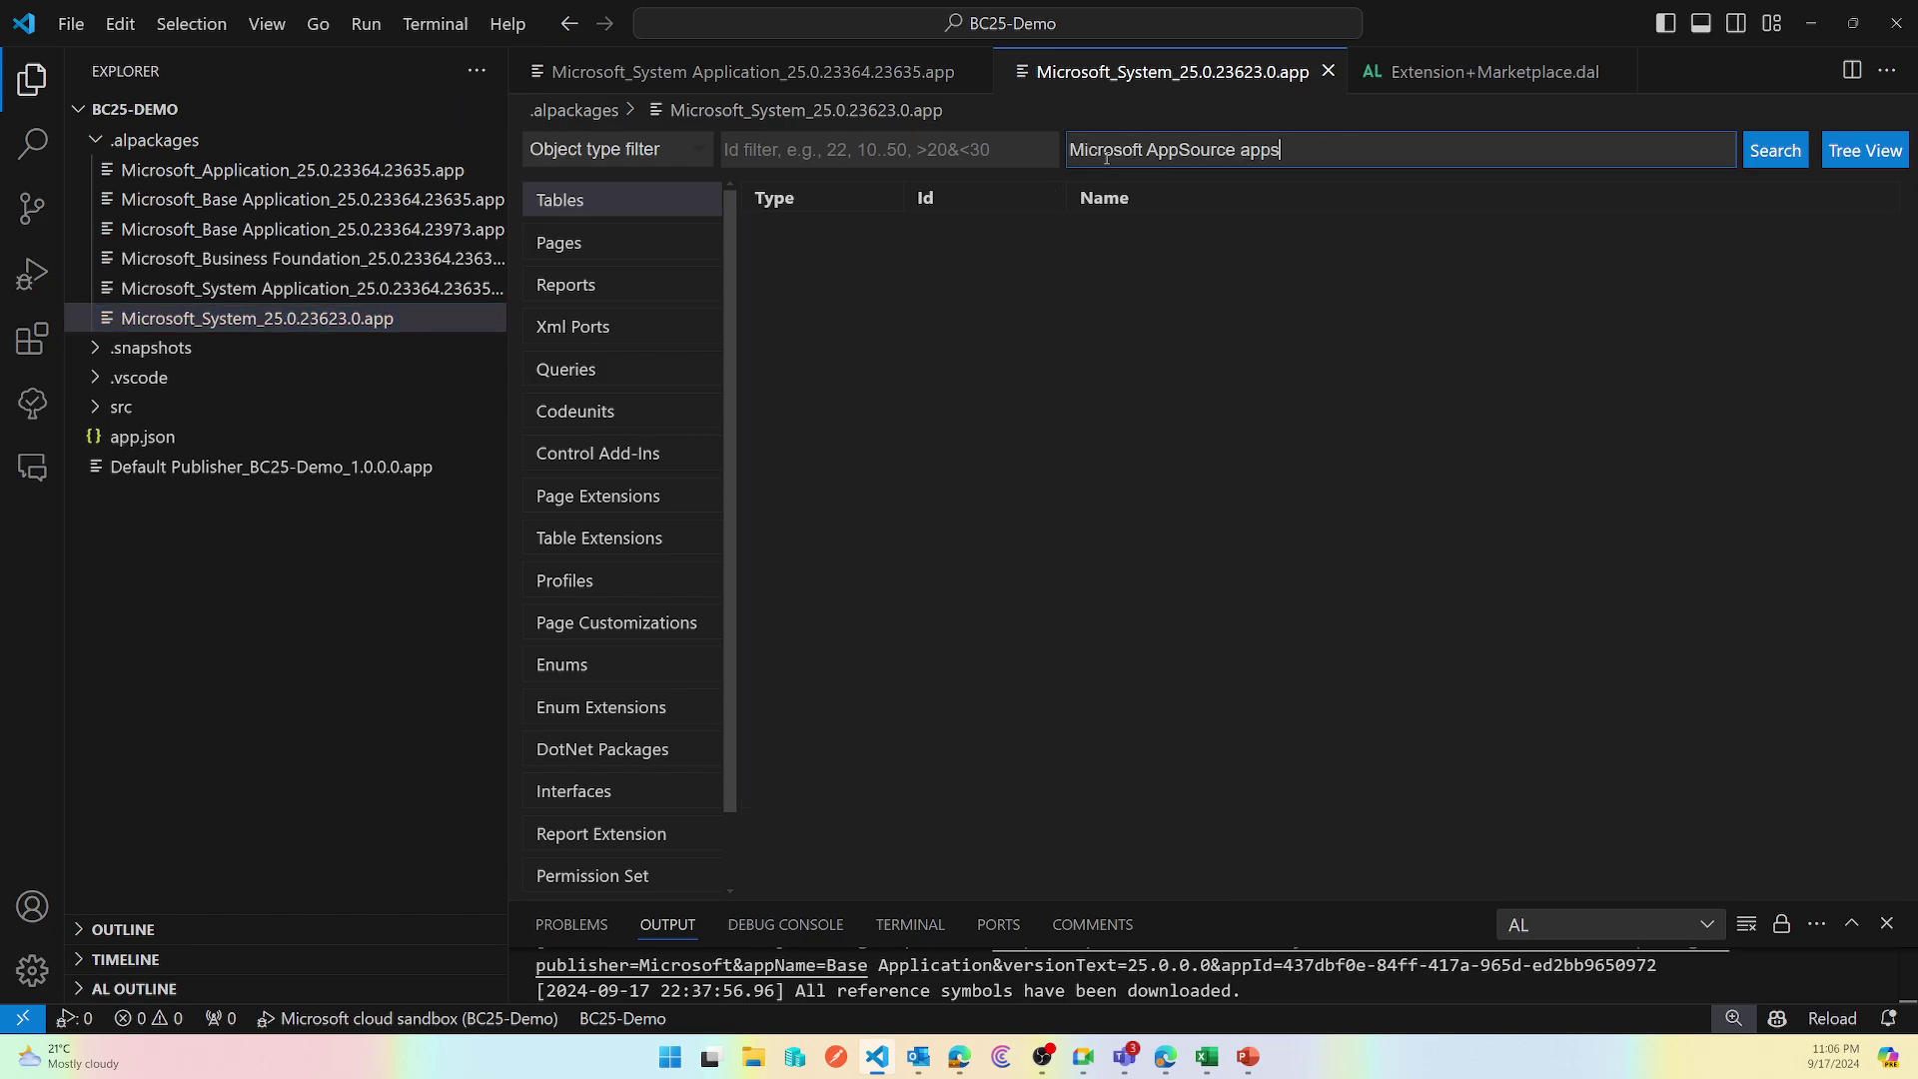
left_click(579, 250)
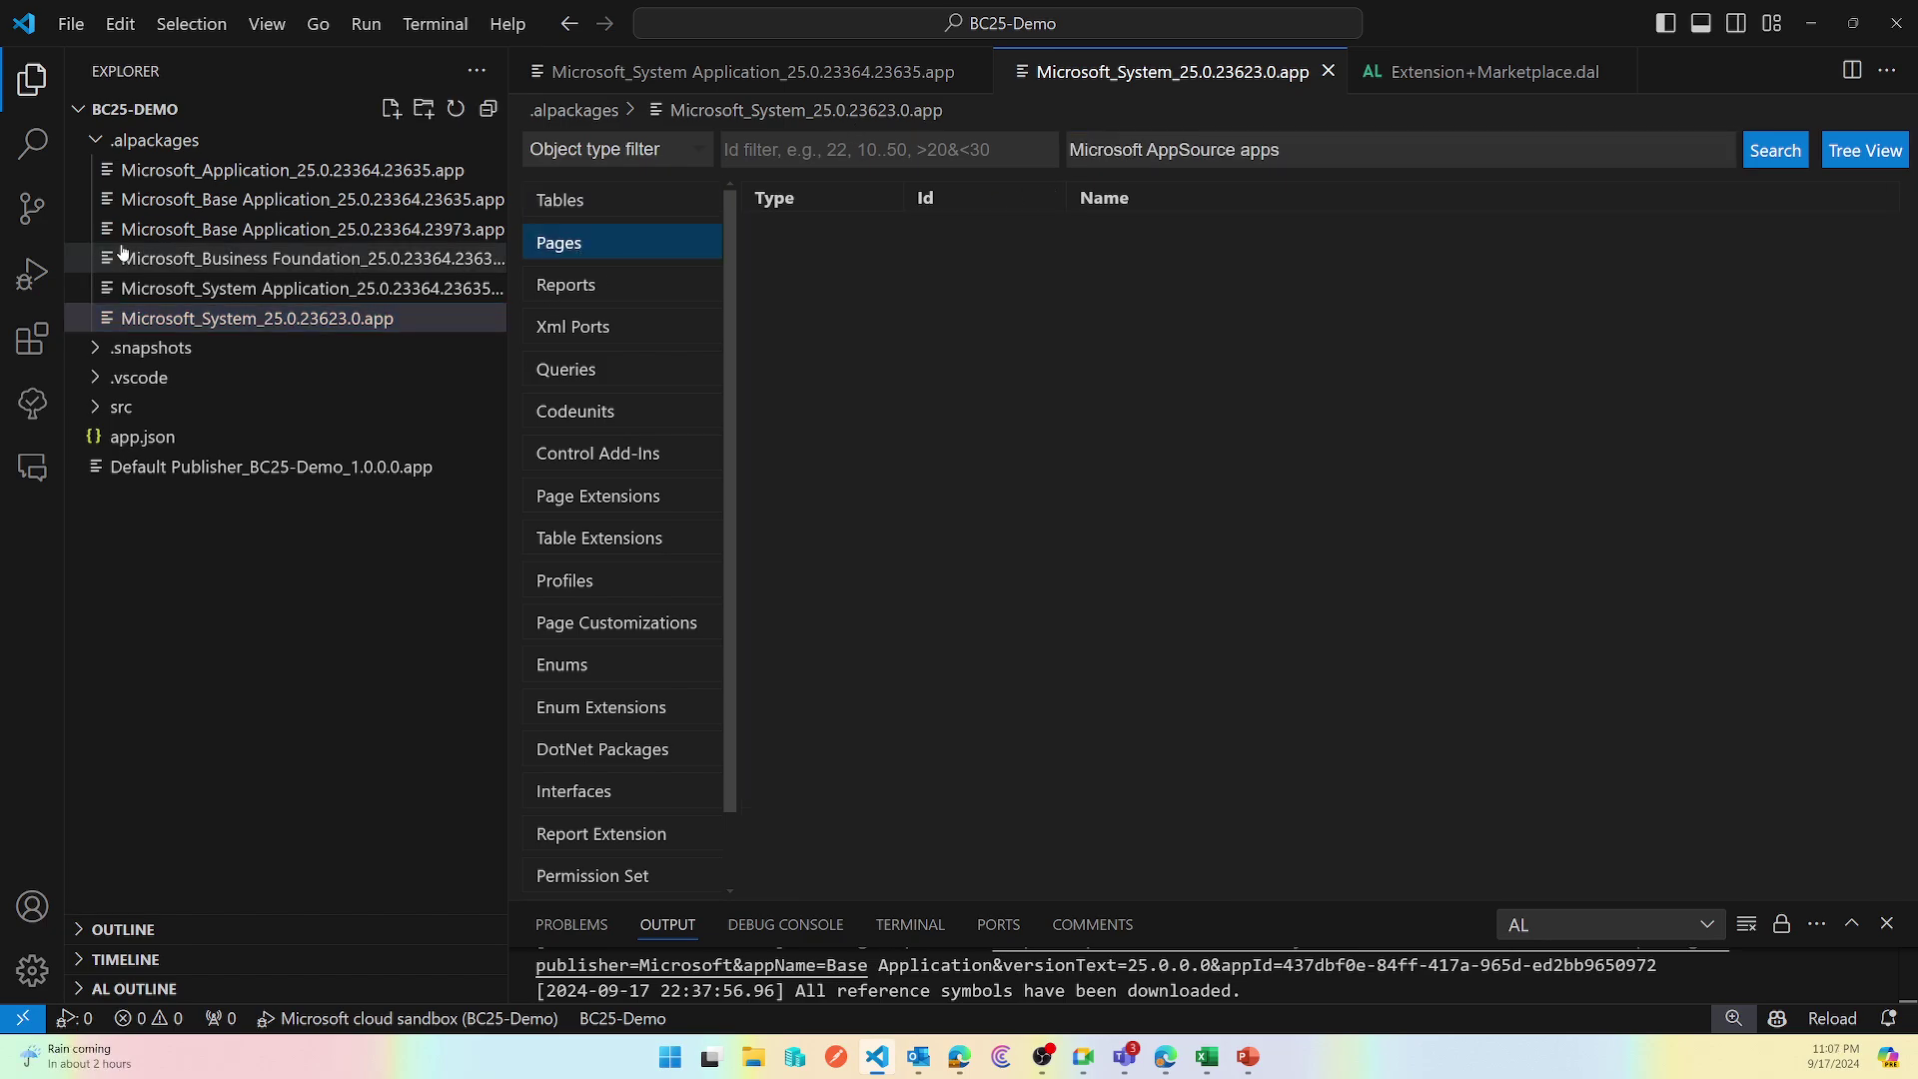
- Check Base Application pages for 'Microsoft AppSource apps', then return to Business Central
left_click(299, 229)
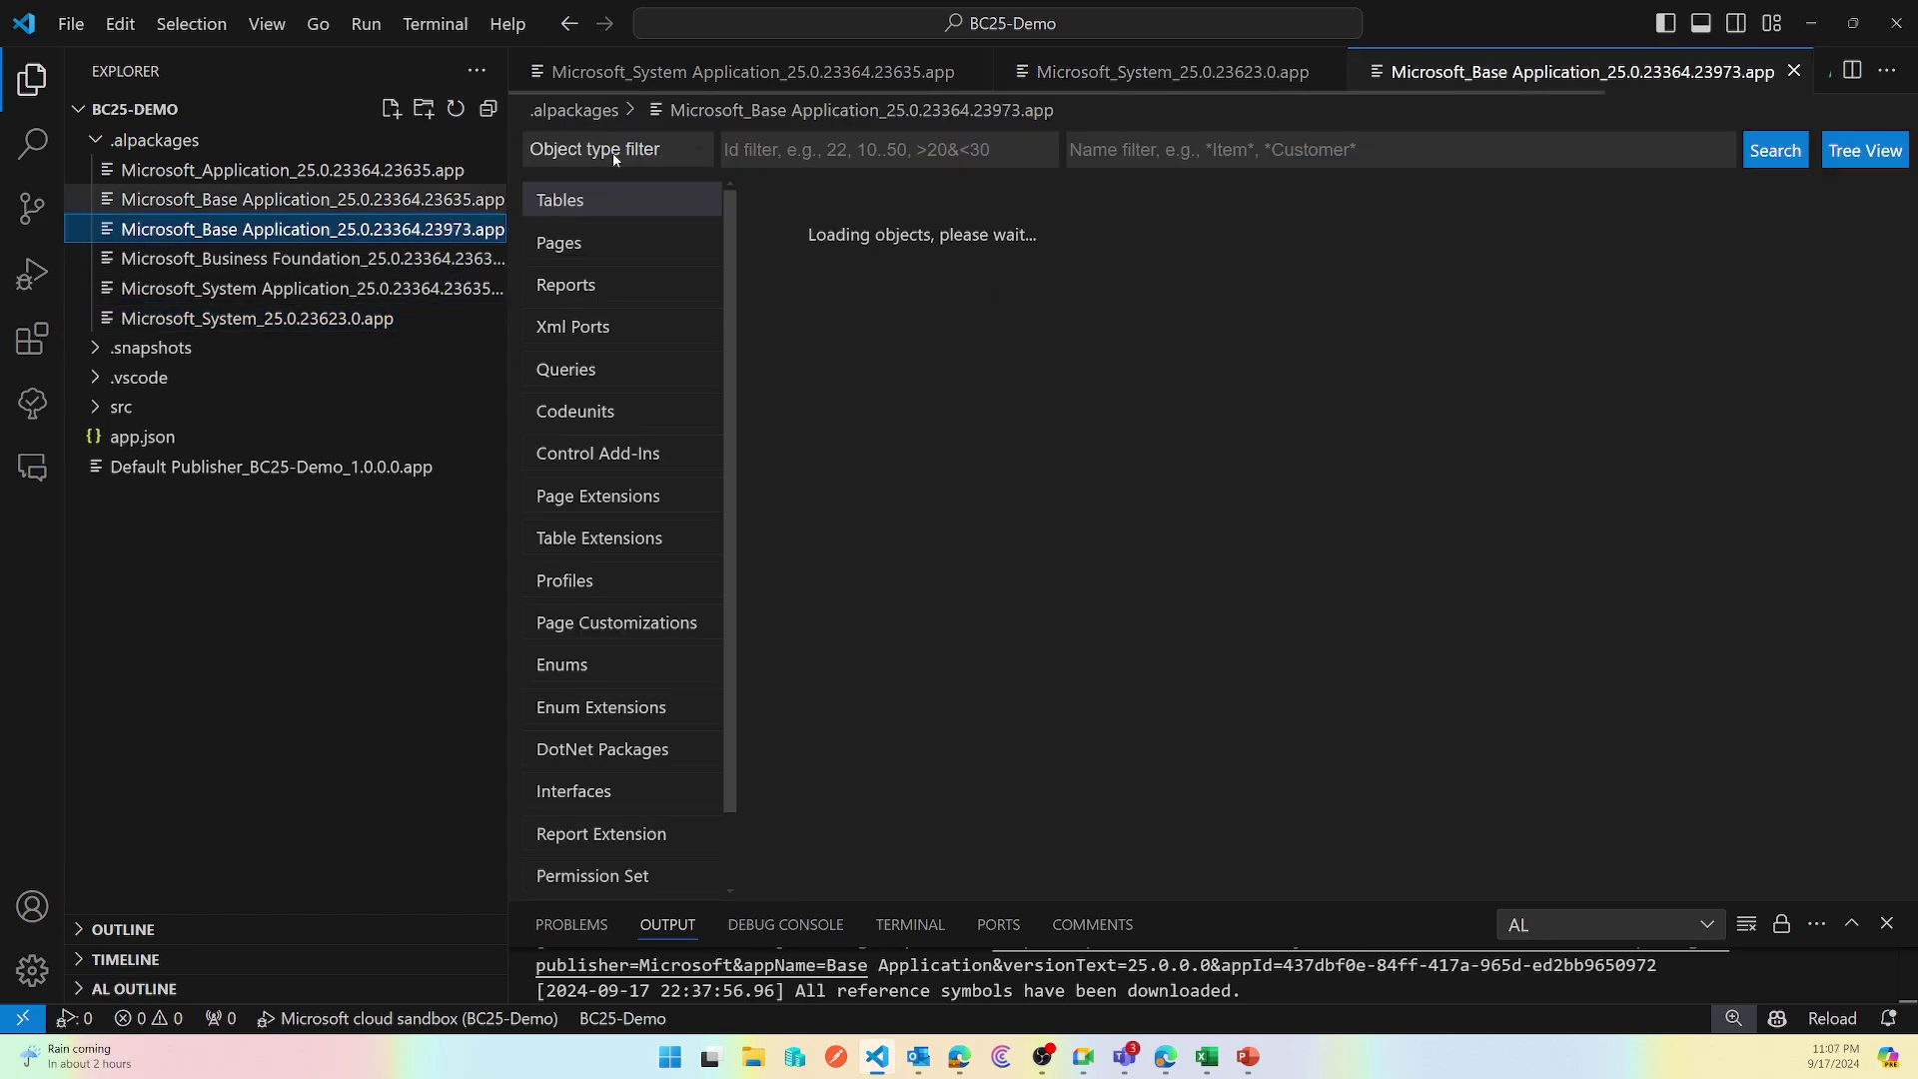
left_click(1343, 148)
type("Microsoft AppSource apps")
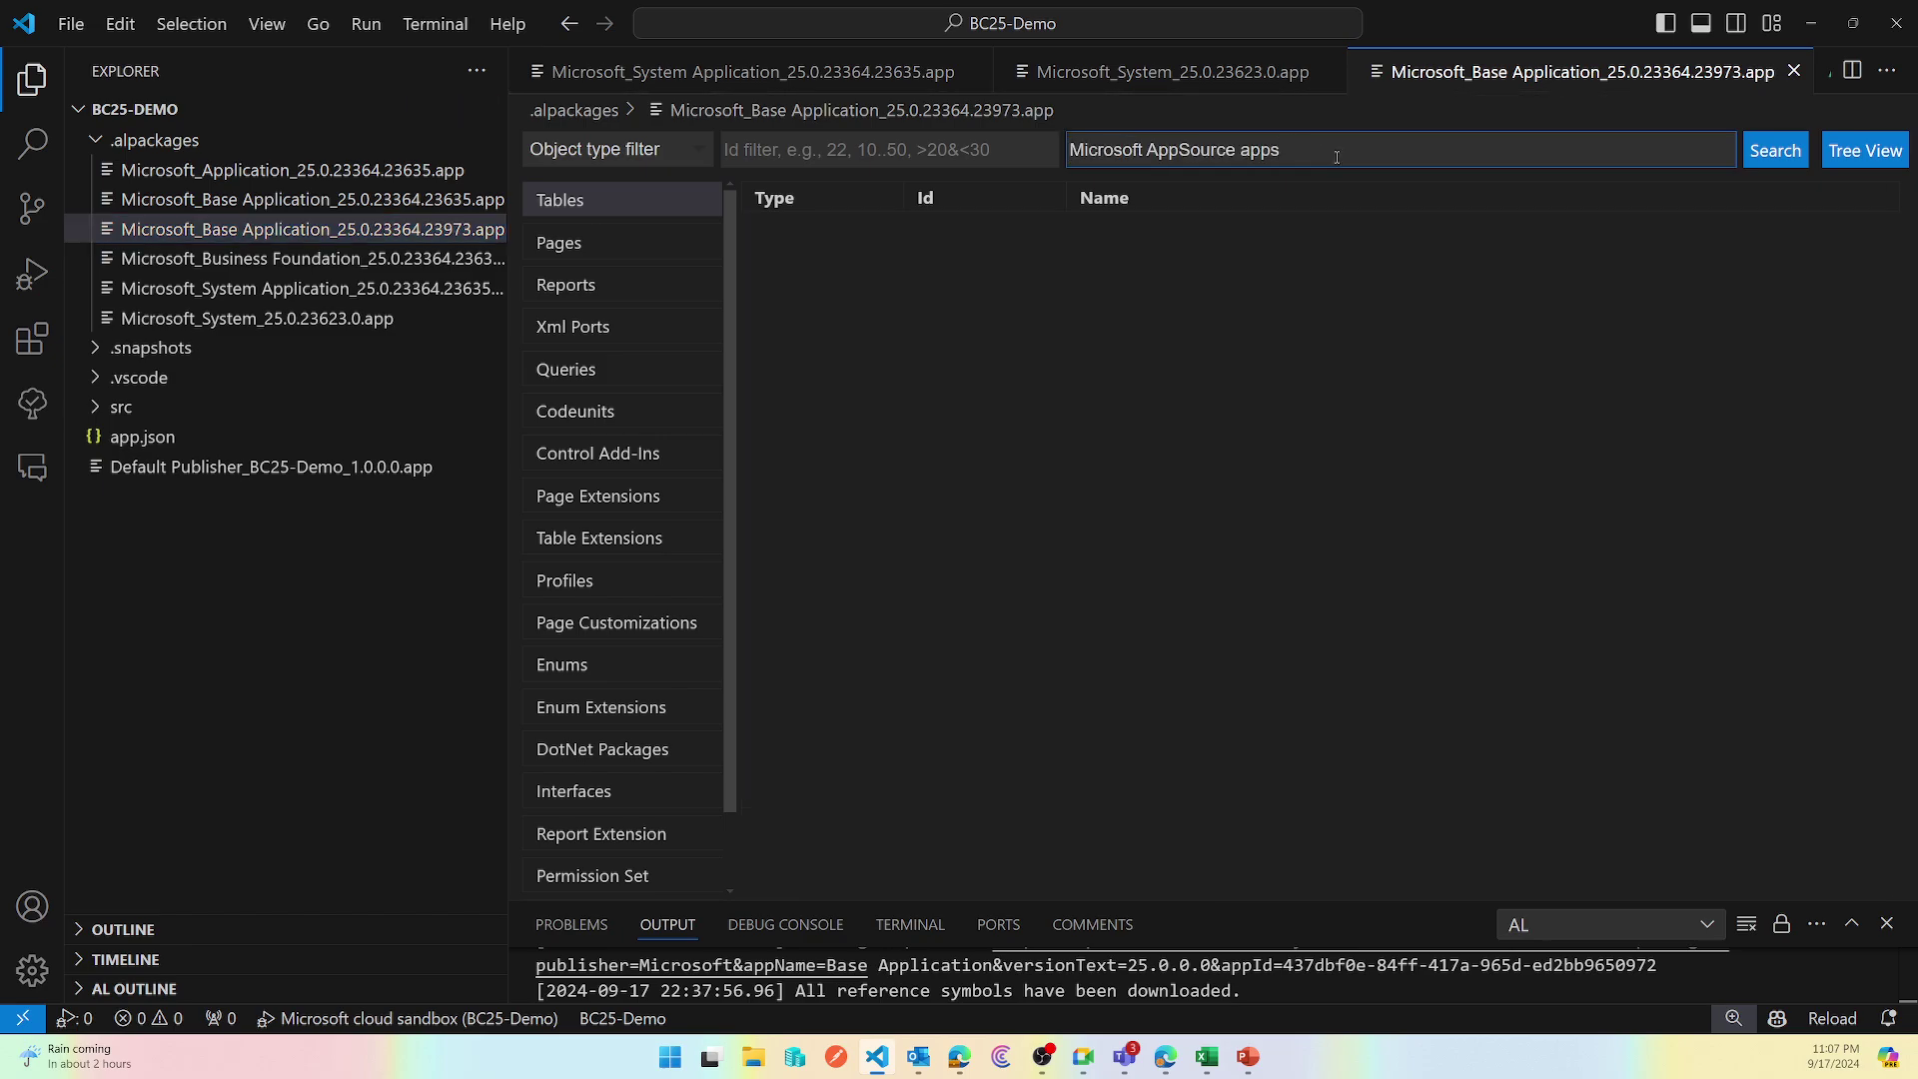
left_click(614, 243)
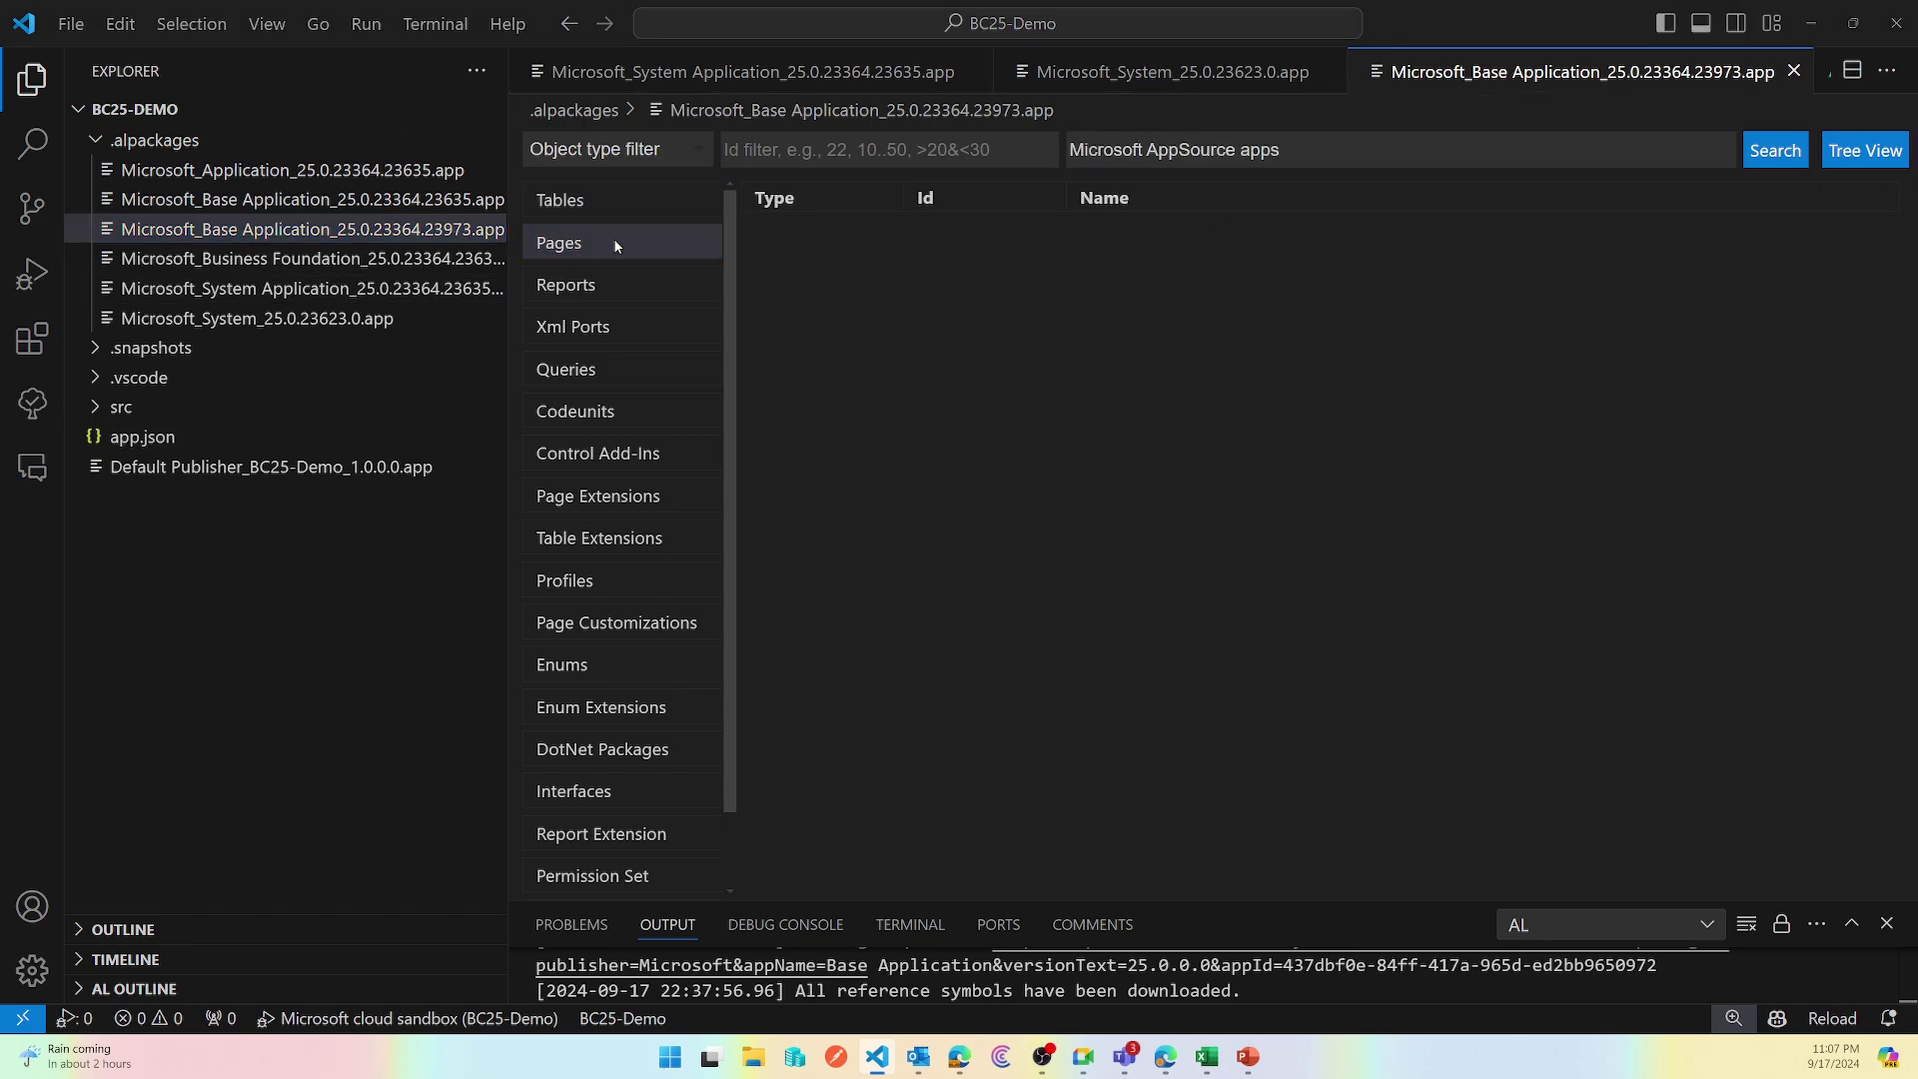
key("alt+Tab")
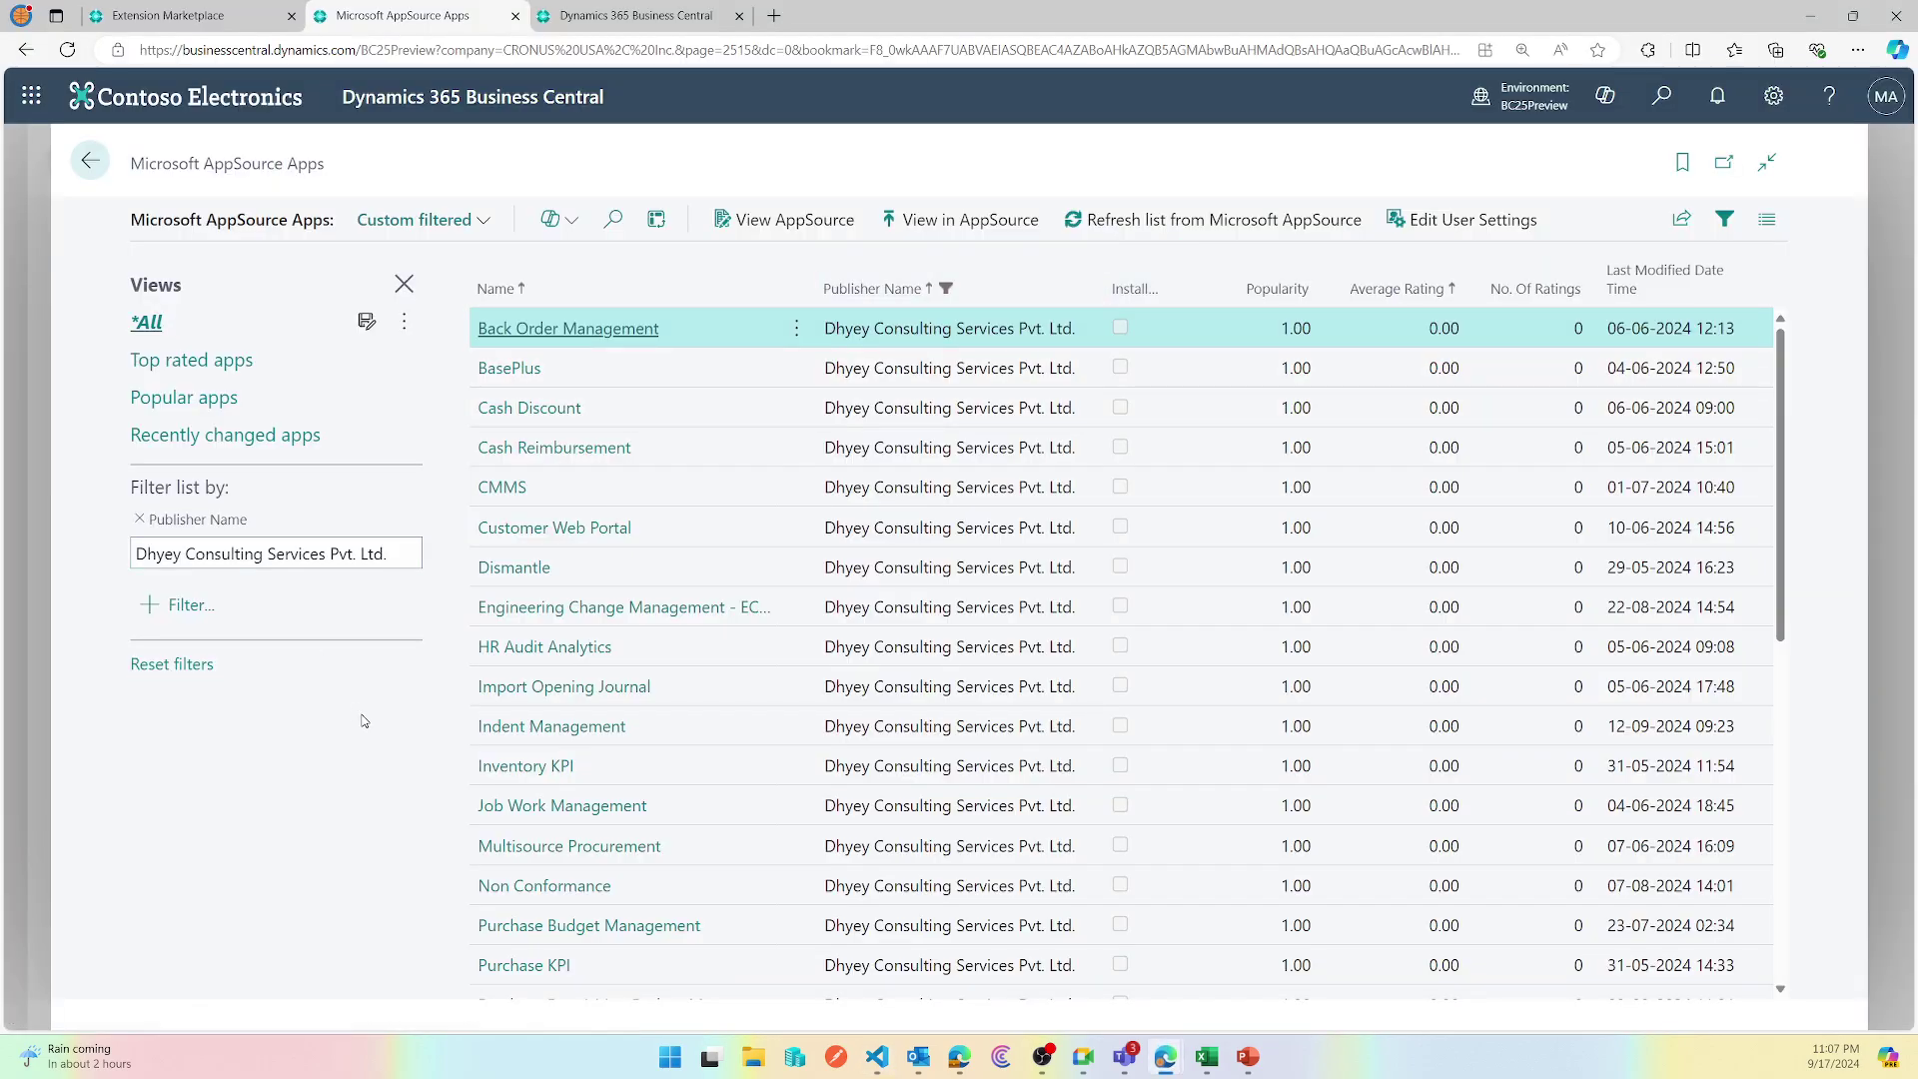
- Open Page Inspection with Ctrl+Alt+F1 and note System Application on the Extensions tab
key("ctrl+alt+F1")
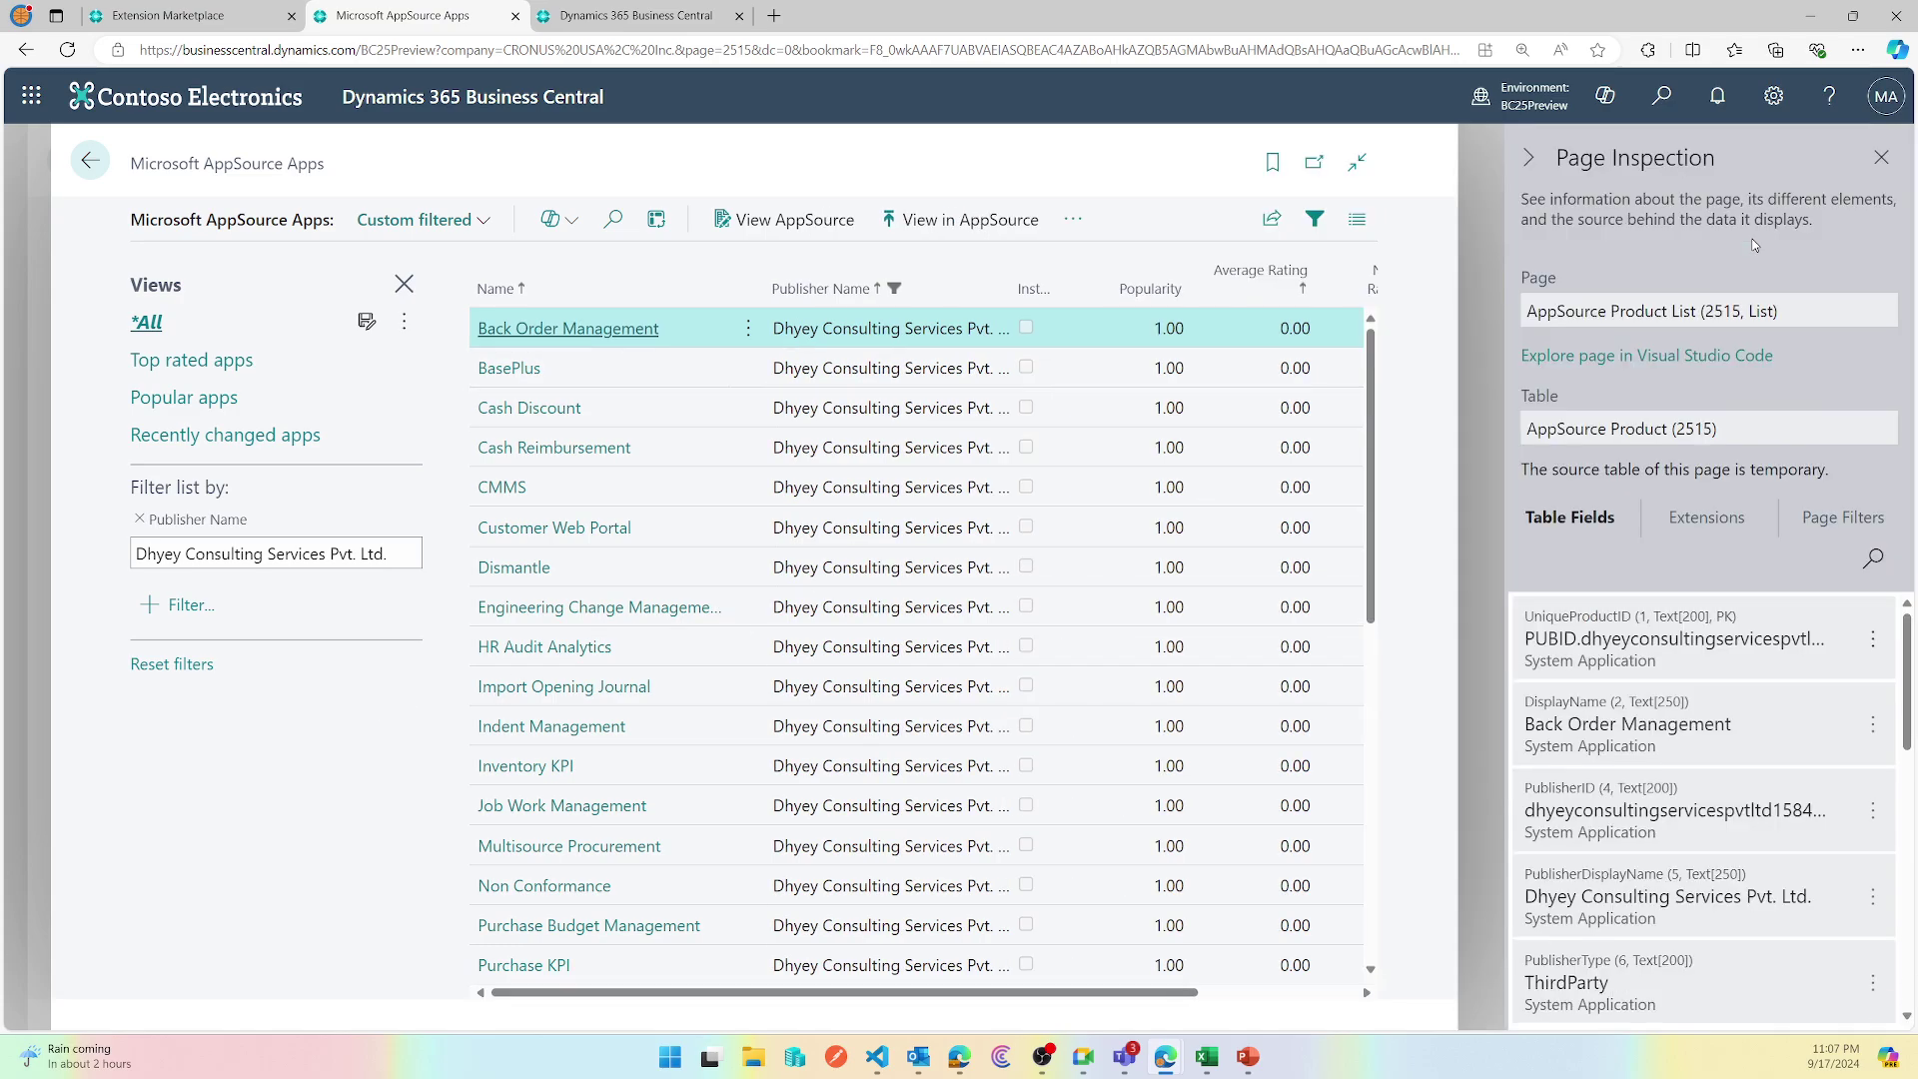
left_click(1716, 521)
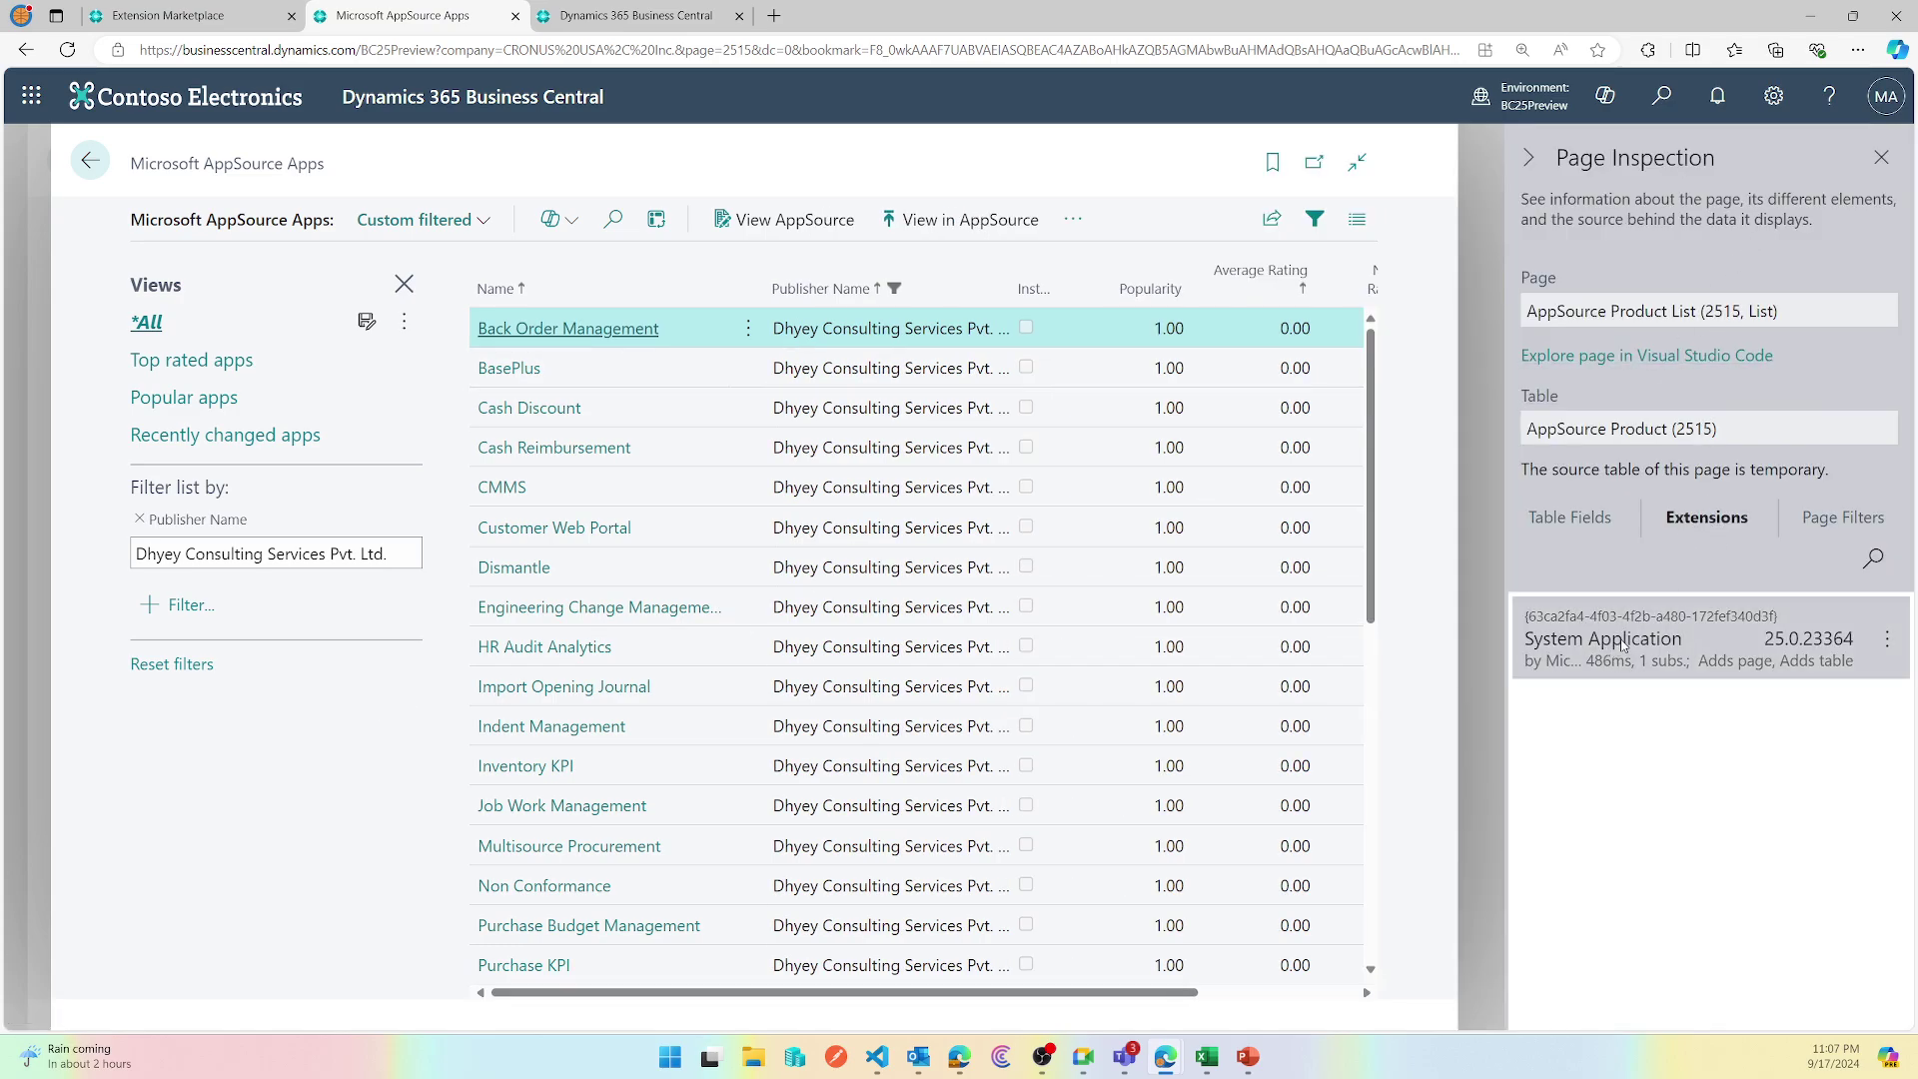
double_click(1621, 643)
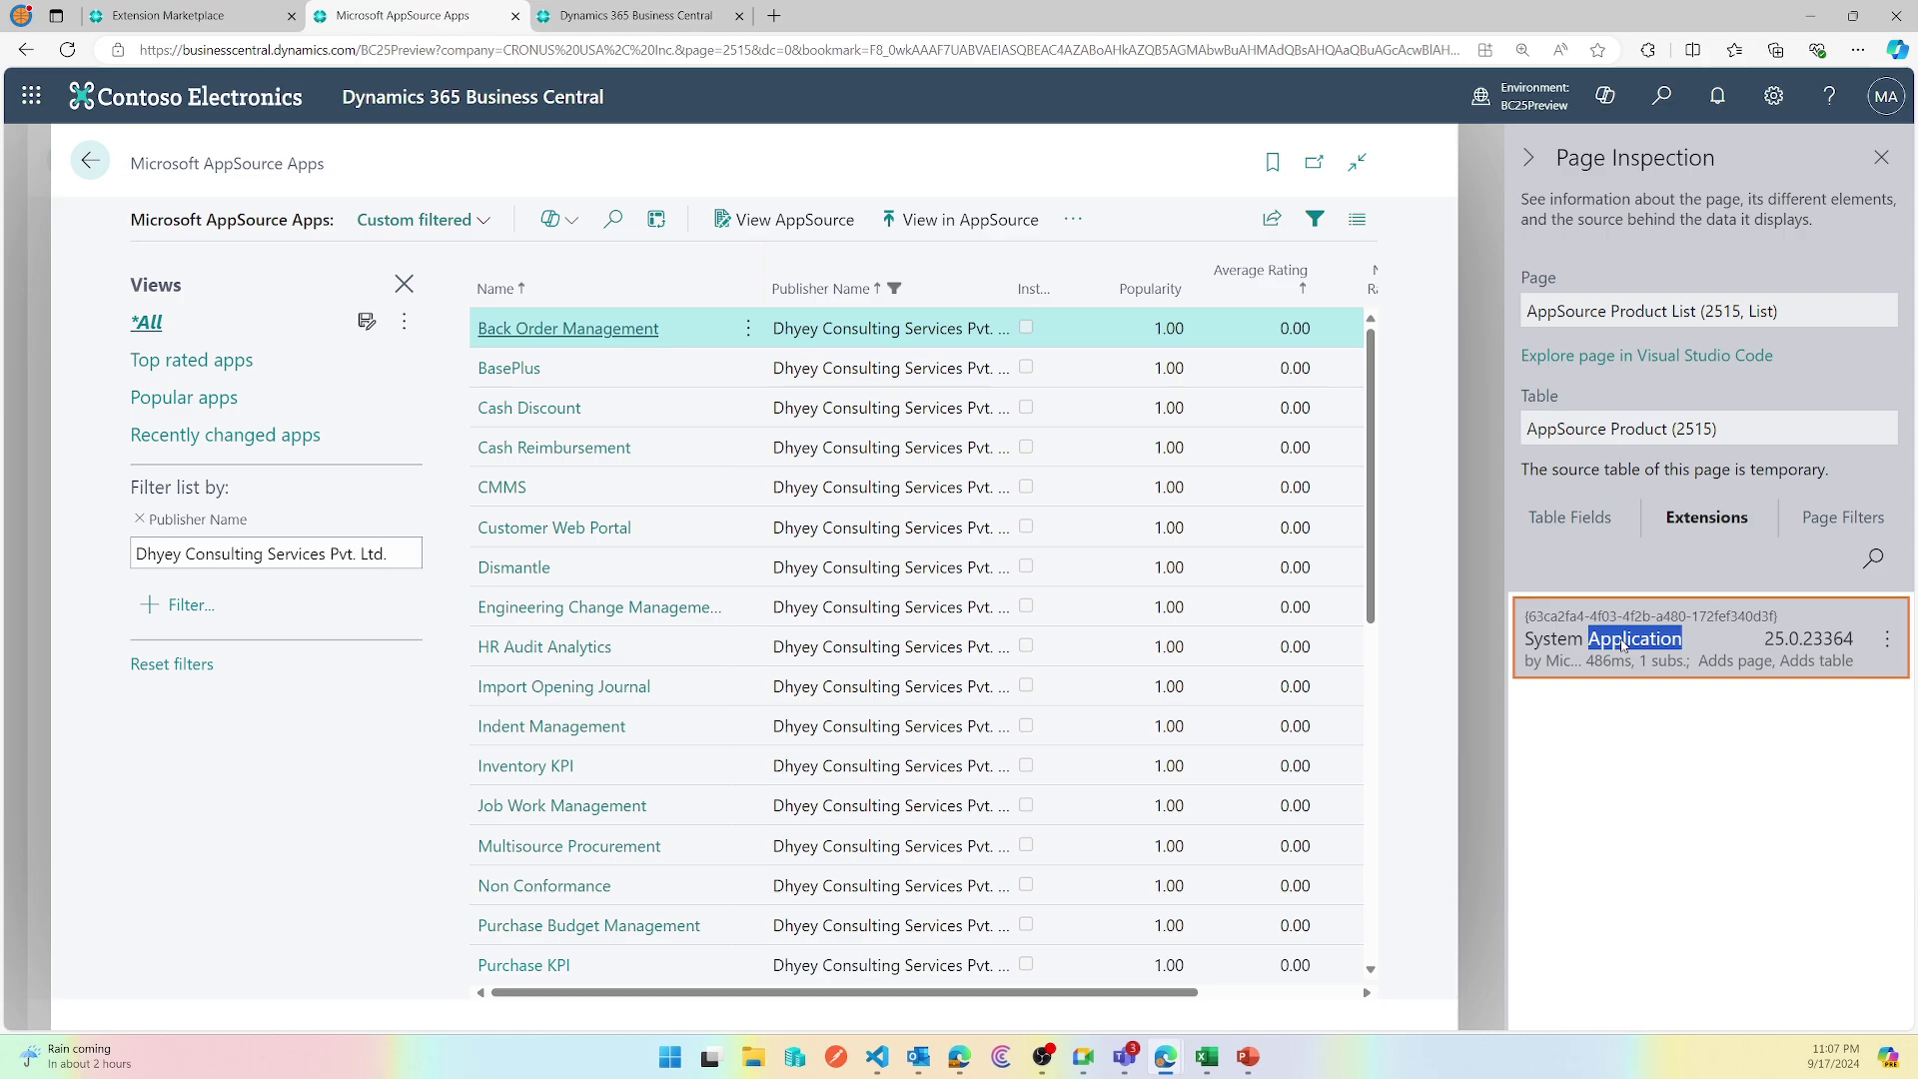
- Copy the page name 'AppSource Product List' and go back to Visual Studio Code
double_click(1554, 318)
left_click_drag(1554, 317, 1686, 315)
key("ctrl+c")
right_click(1686, 316)
left_click(1558, 330)
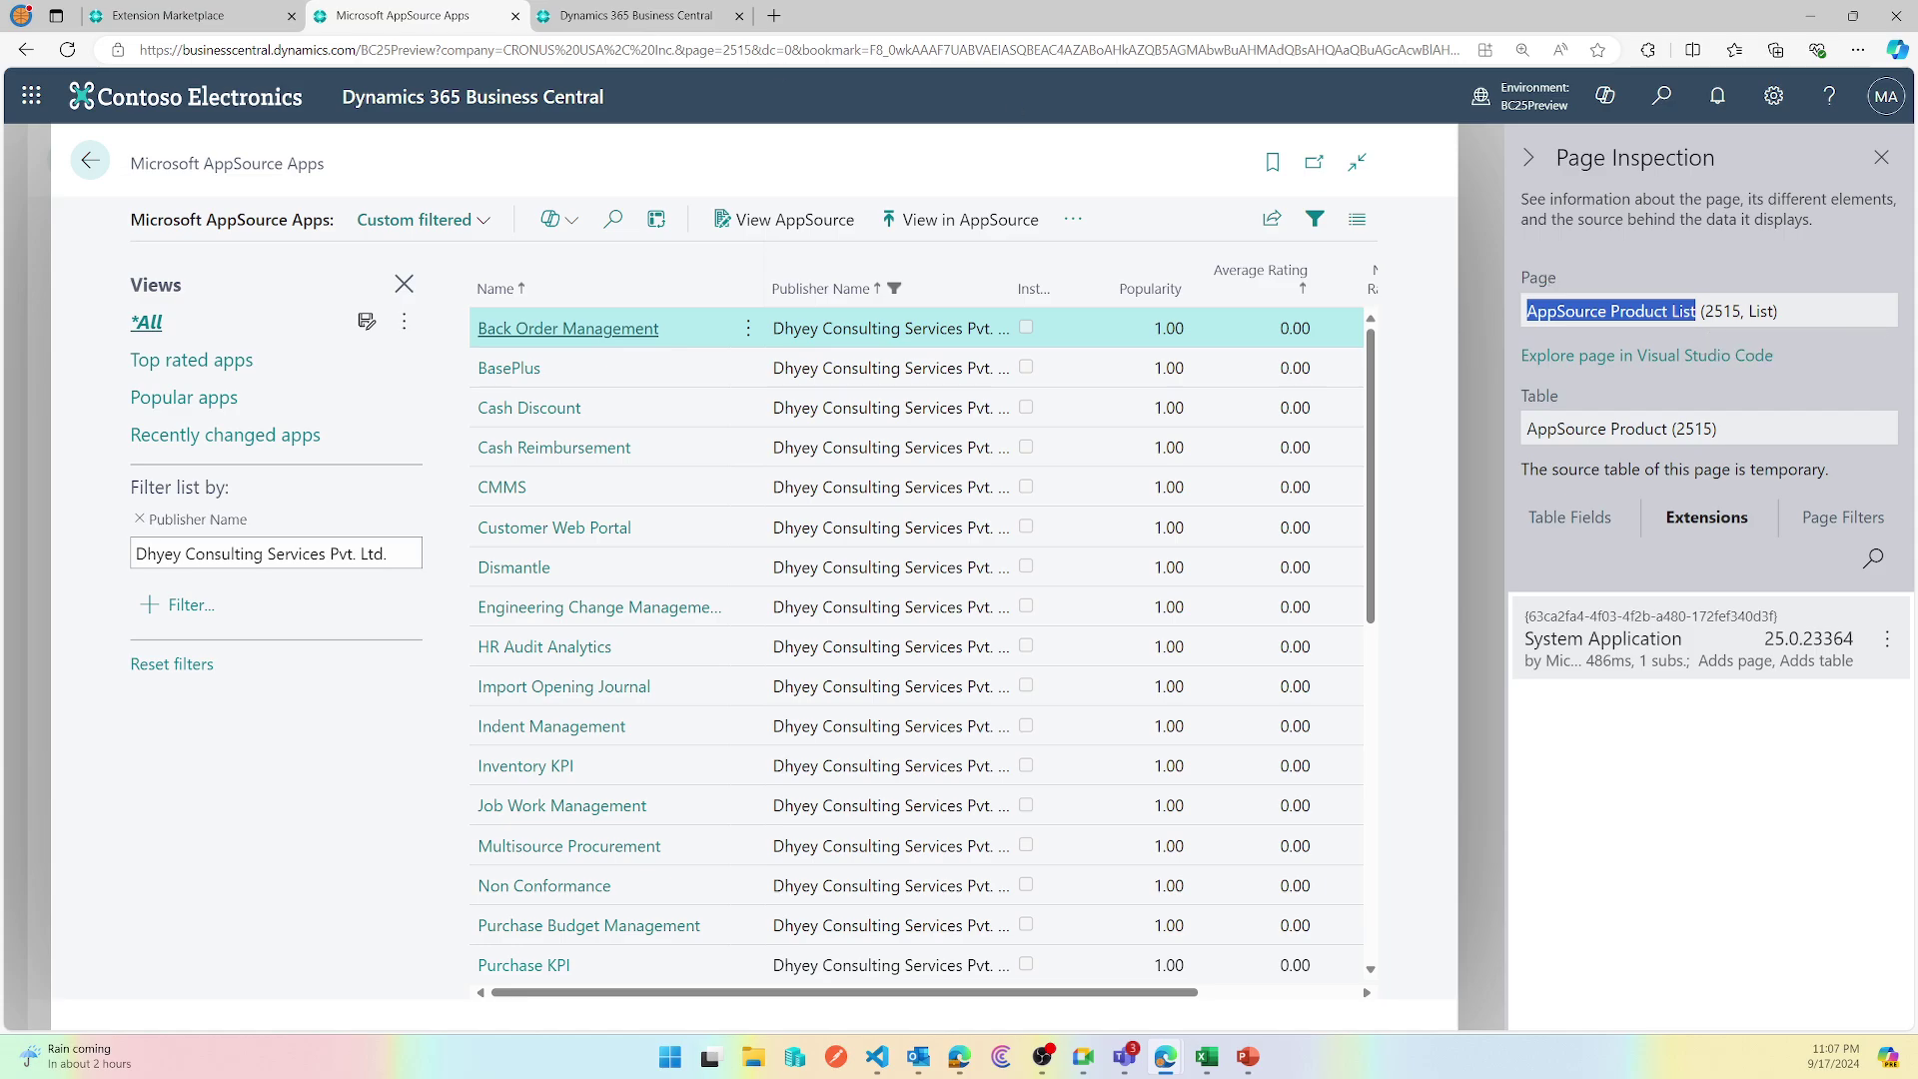
key("alt+Tab")
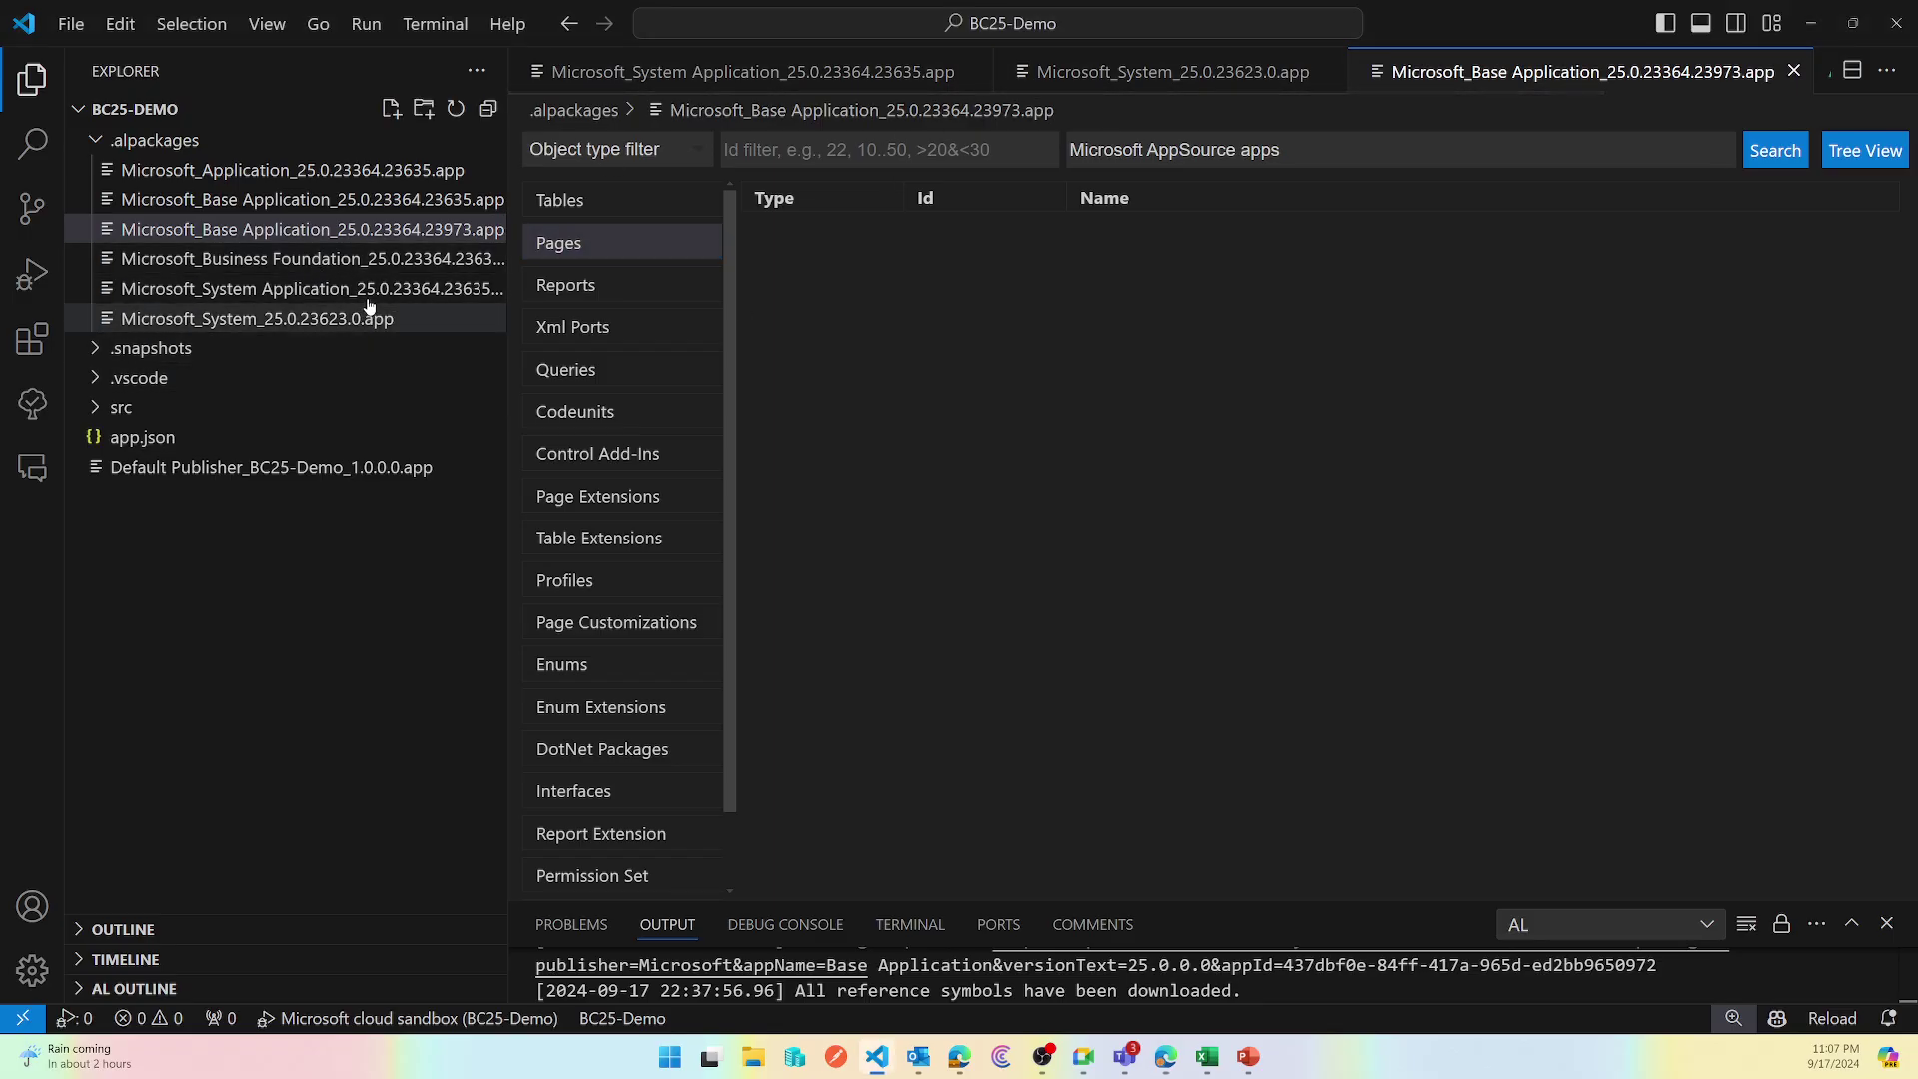
- Filter the System Application objects to AppSource Product List and open its page source
left_click(429, 286)
triple_click(1258, 149)
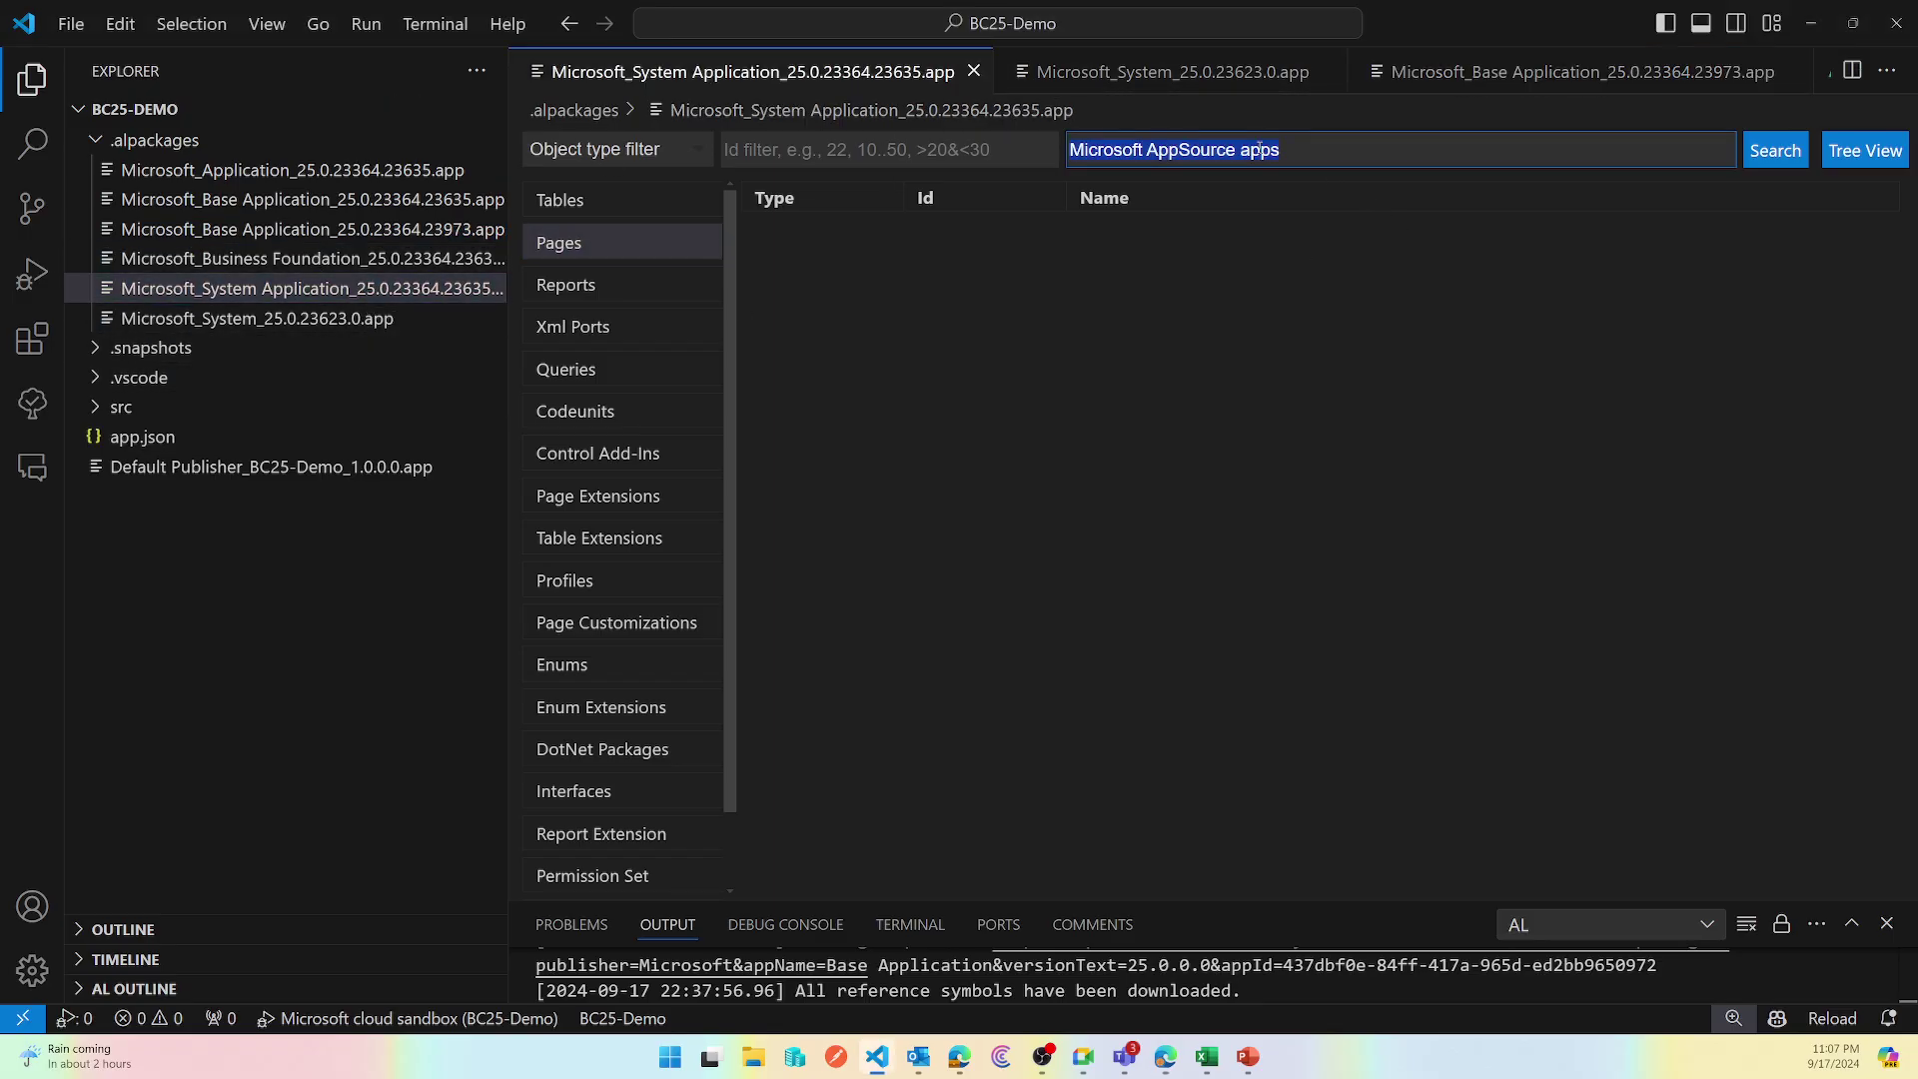
key("ctrl+v")
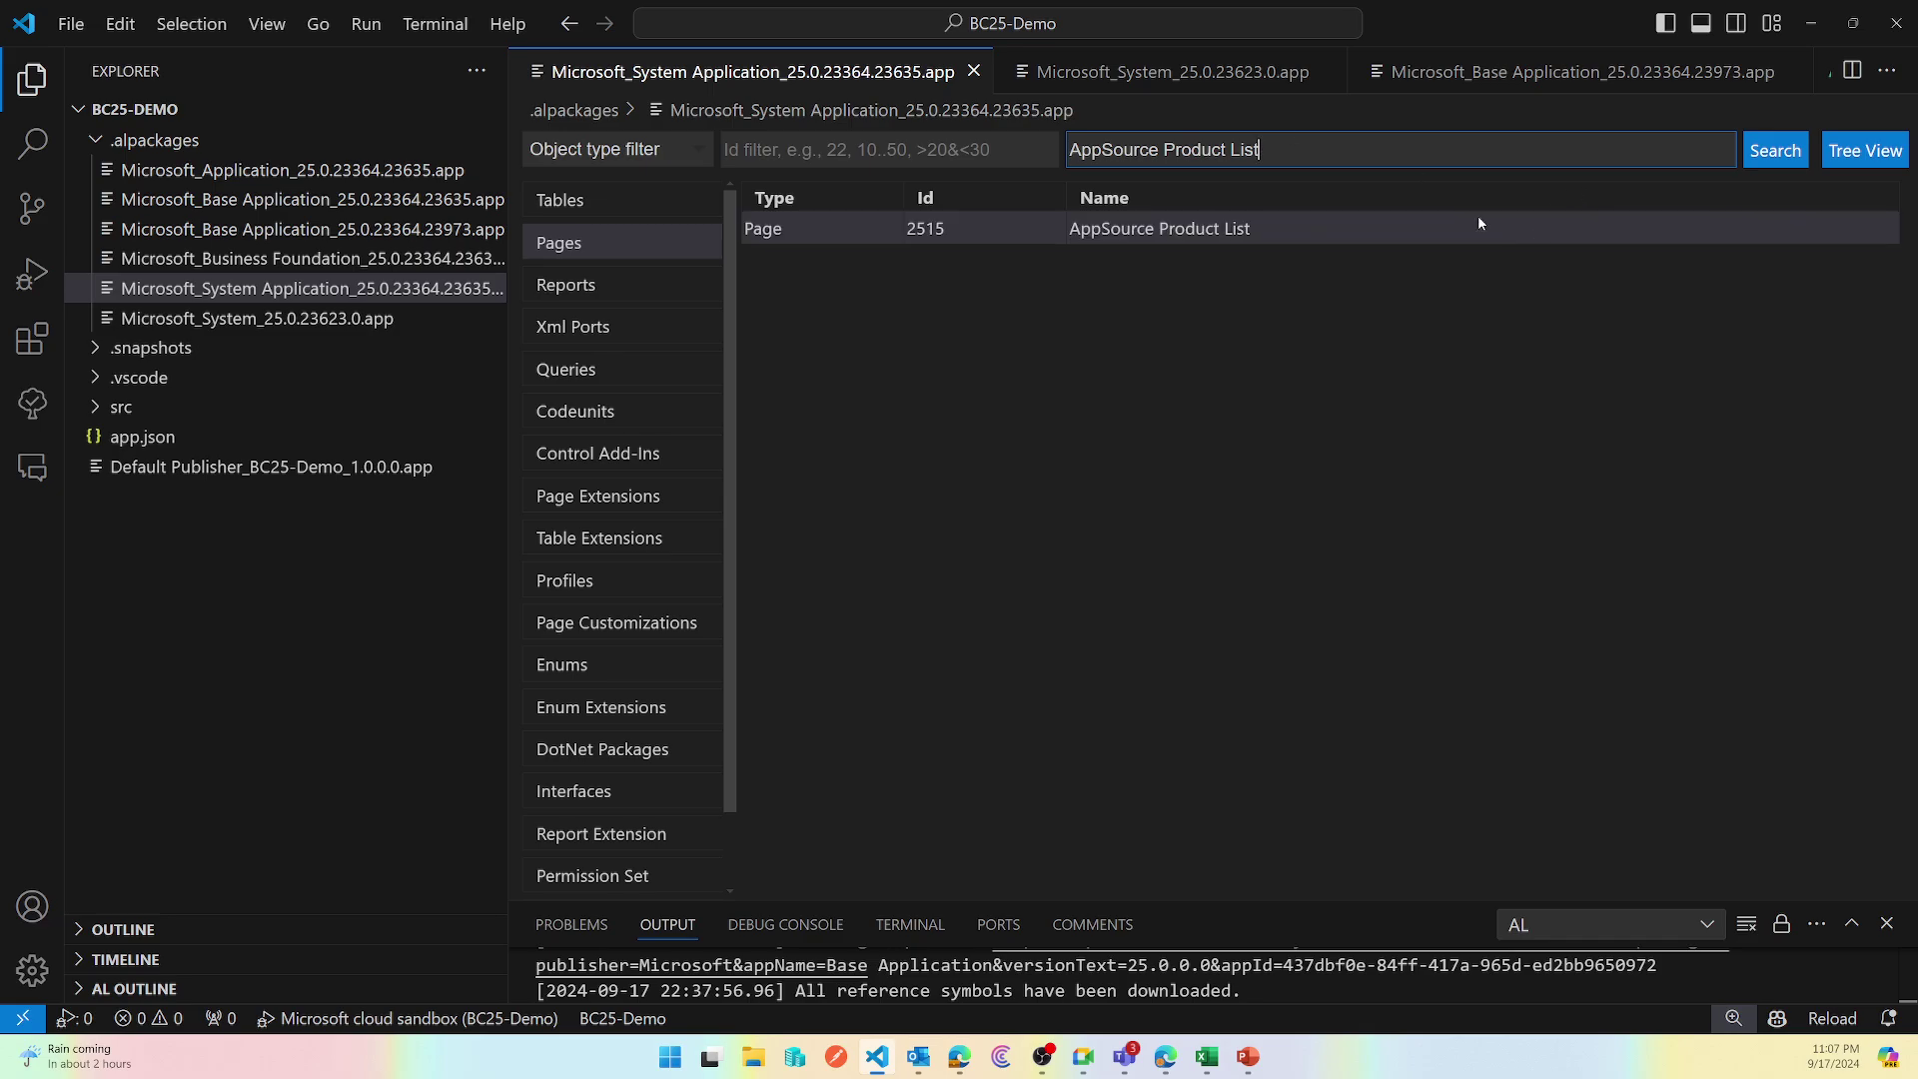
double_click(1230, 236)
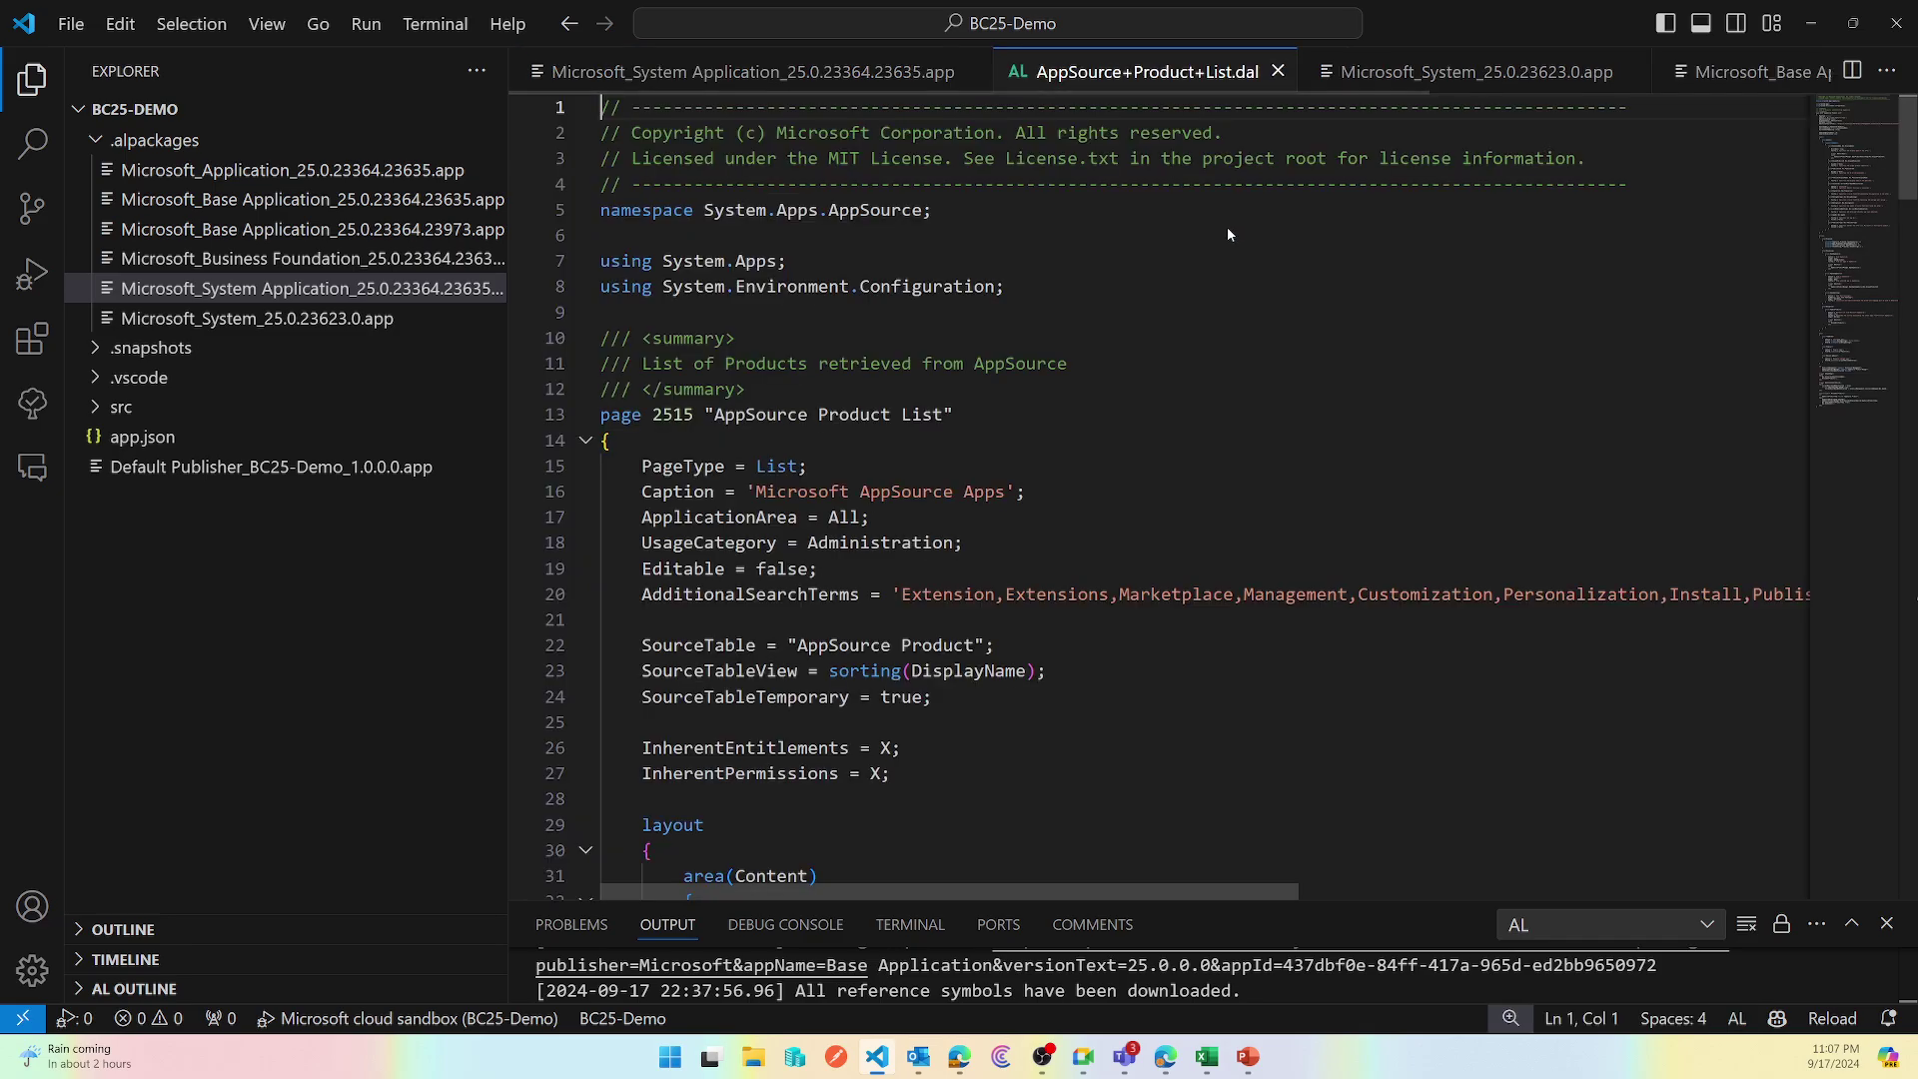
scroll(1014, 401, "down", 1)
scroll(1015, 400, "down", 1)
scroll(1131, 414, "down", 6)
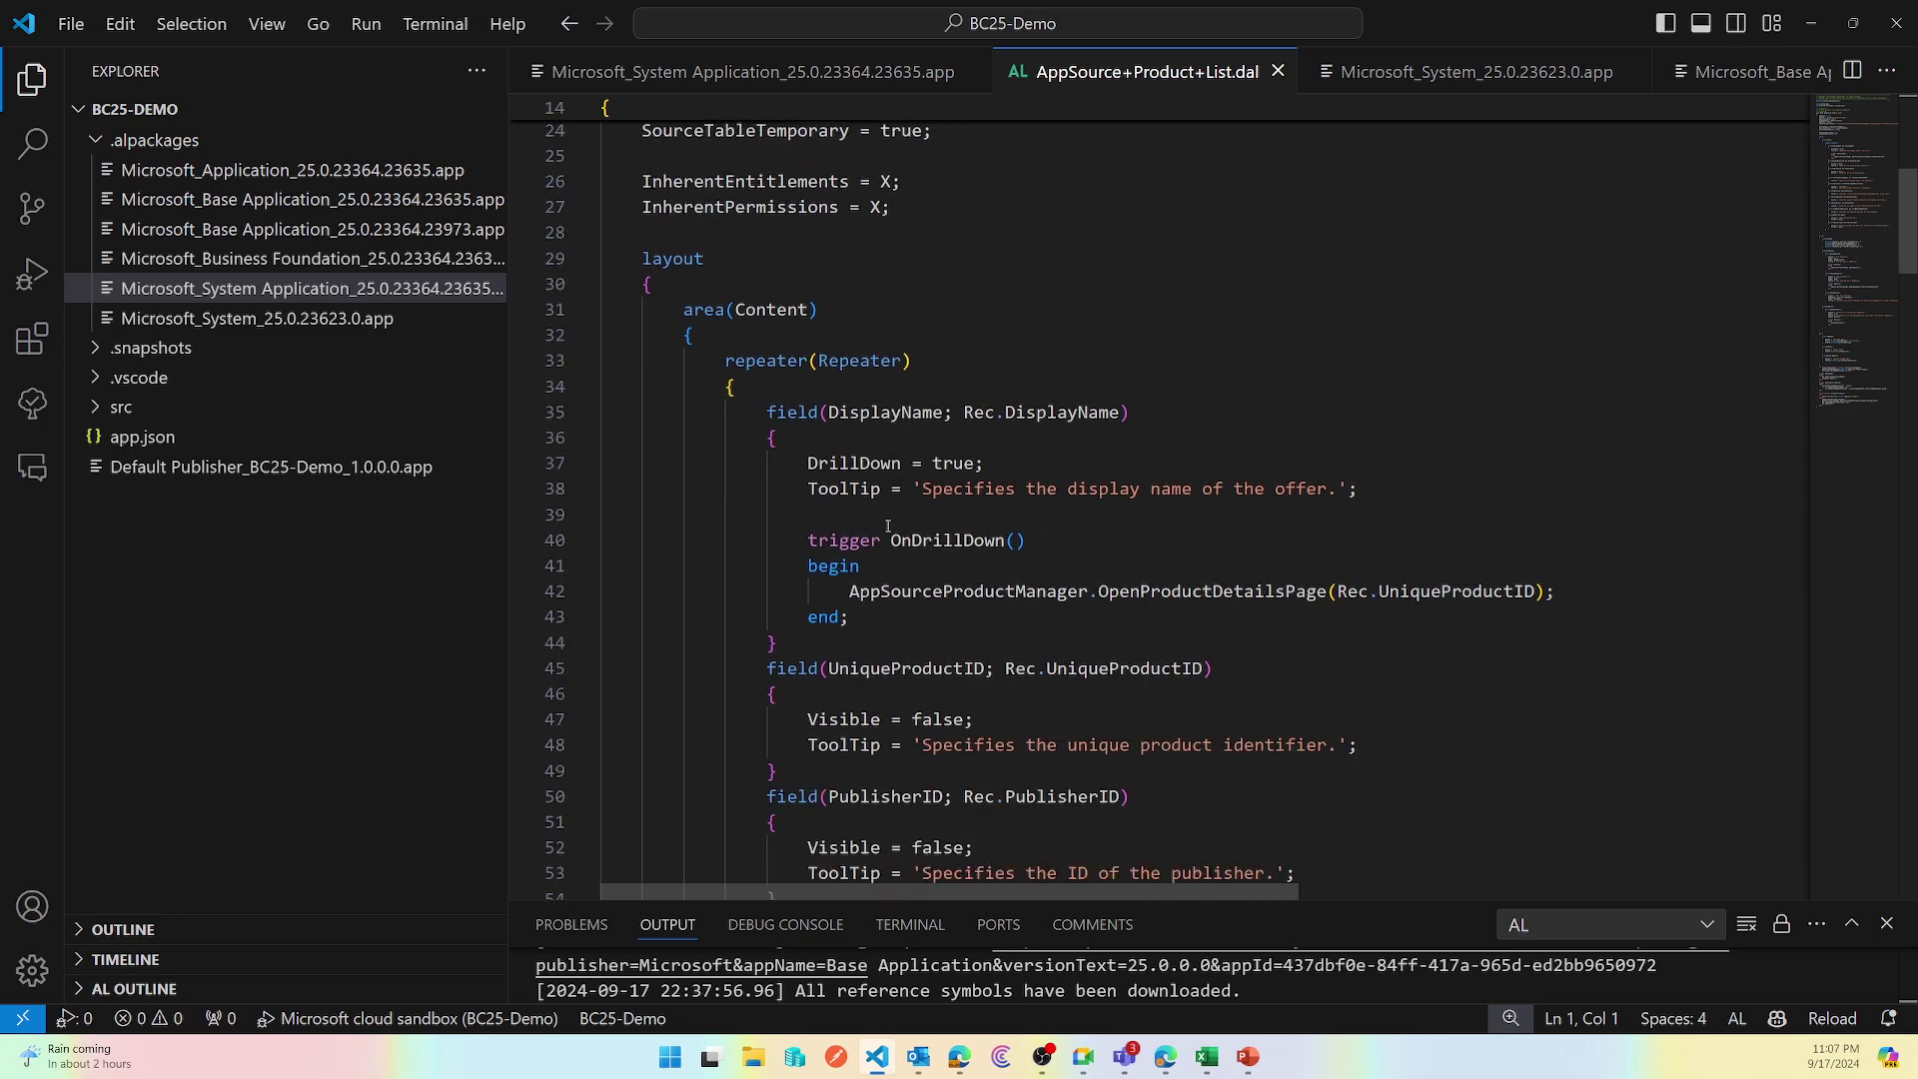
- Fold the layout, actions and views sections, then highlight every ReloadAllProducts usage
left_click(587, 285)
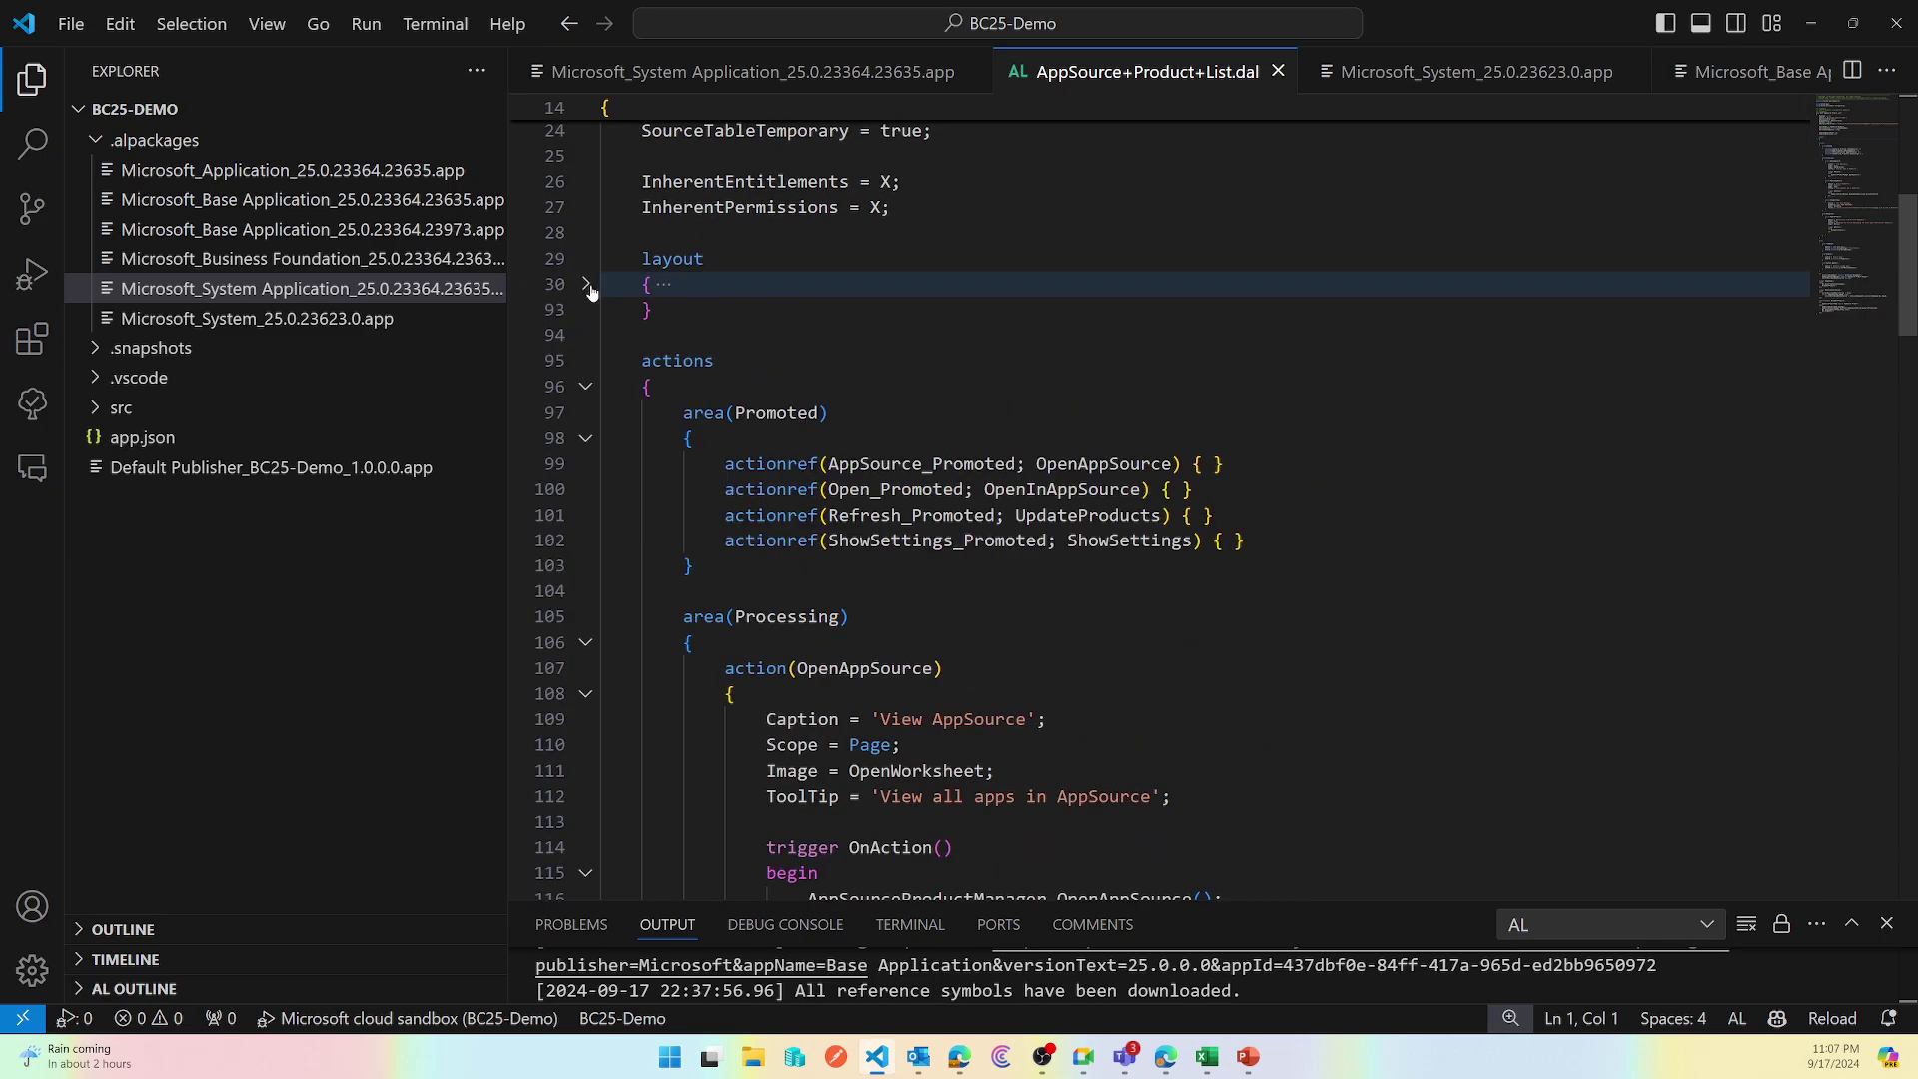
left_click(587, 386)
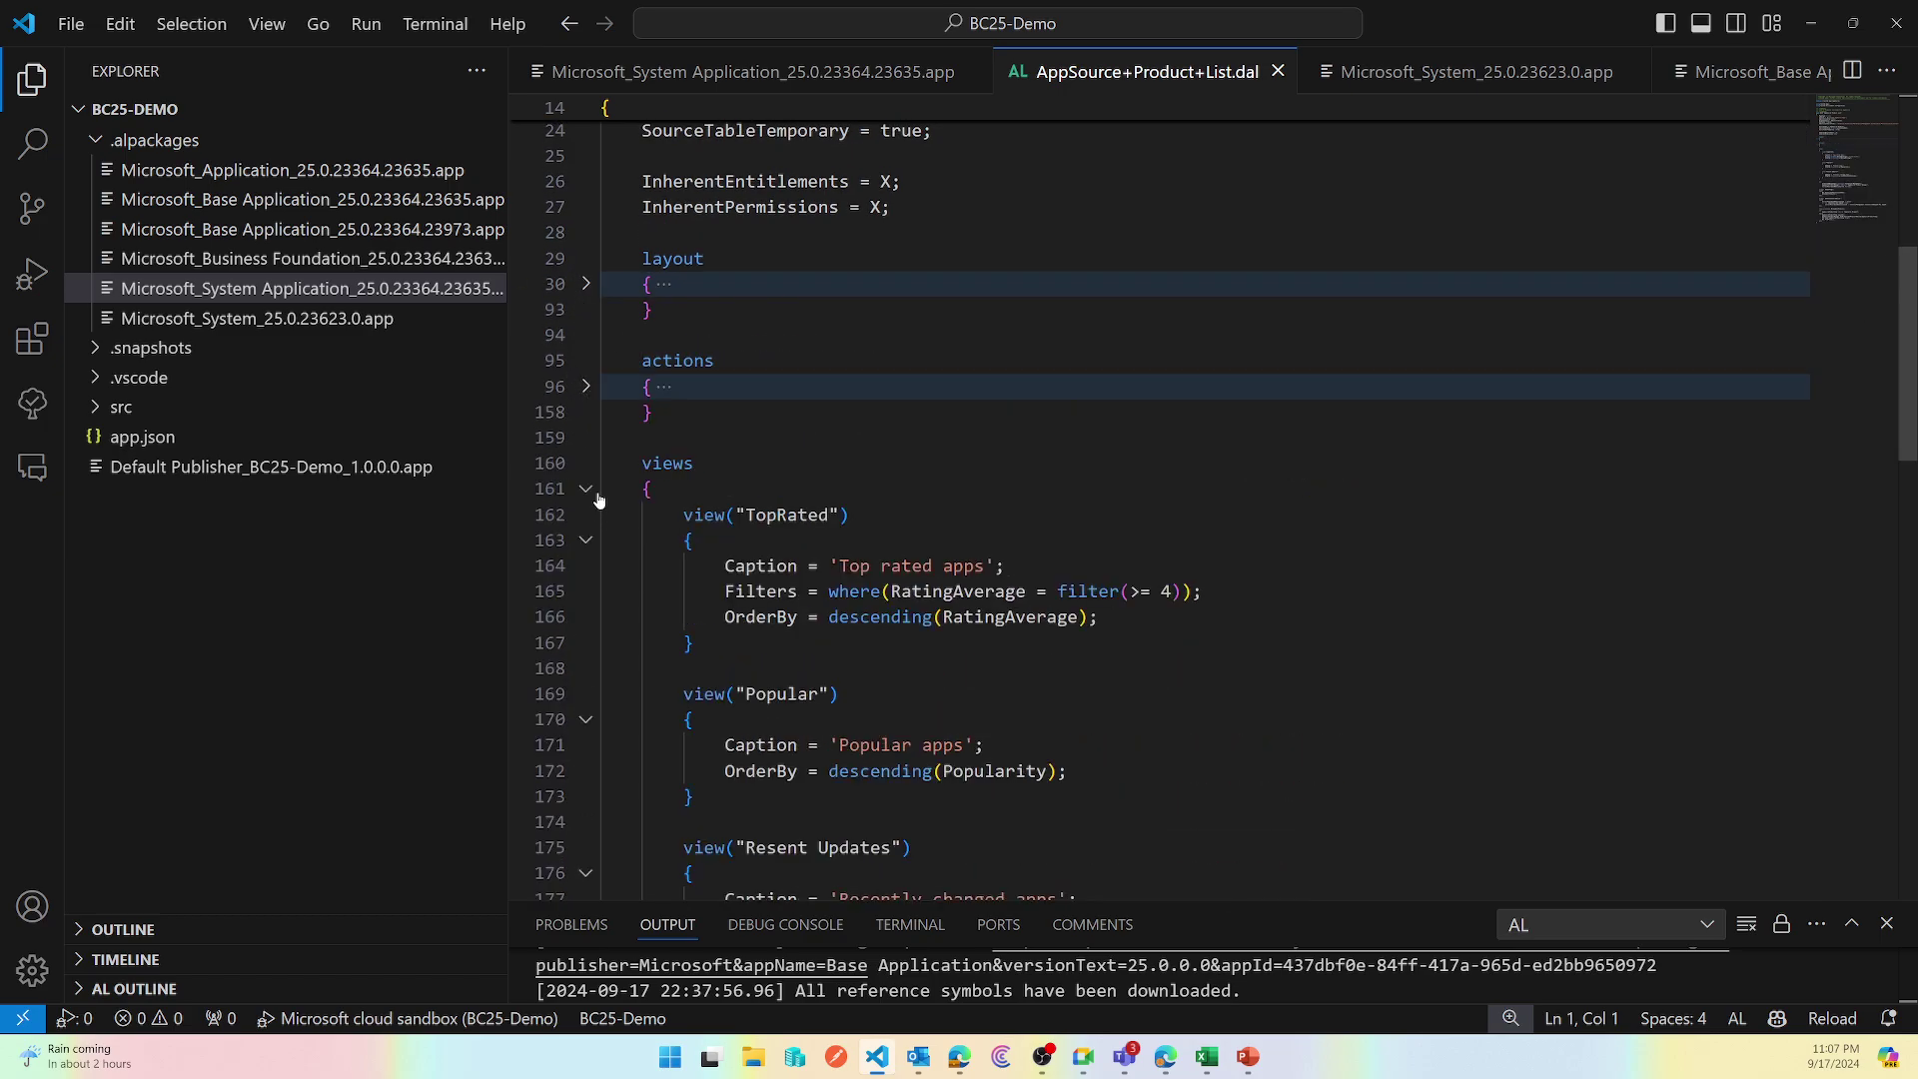
left_click(588, 488)
scroll(608, 562, "down", 3)
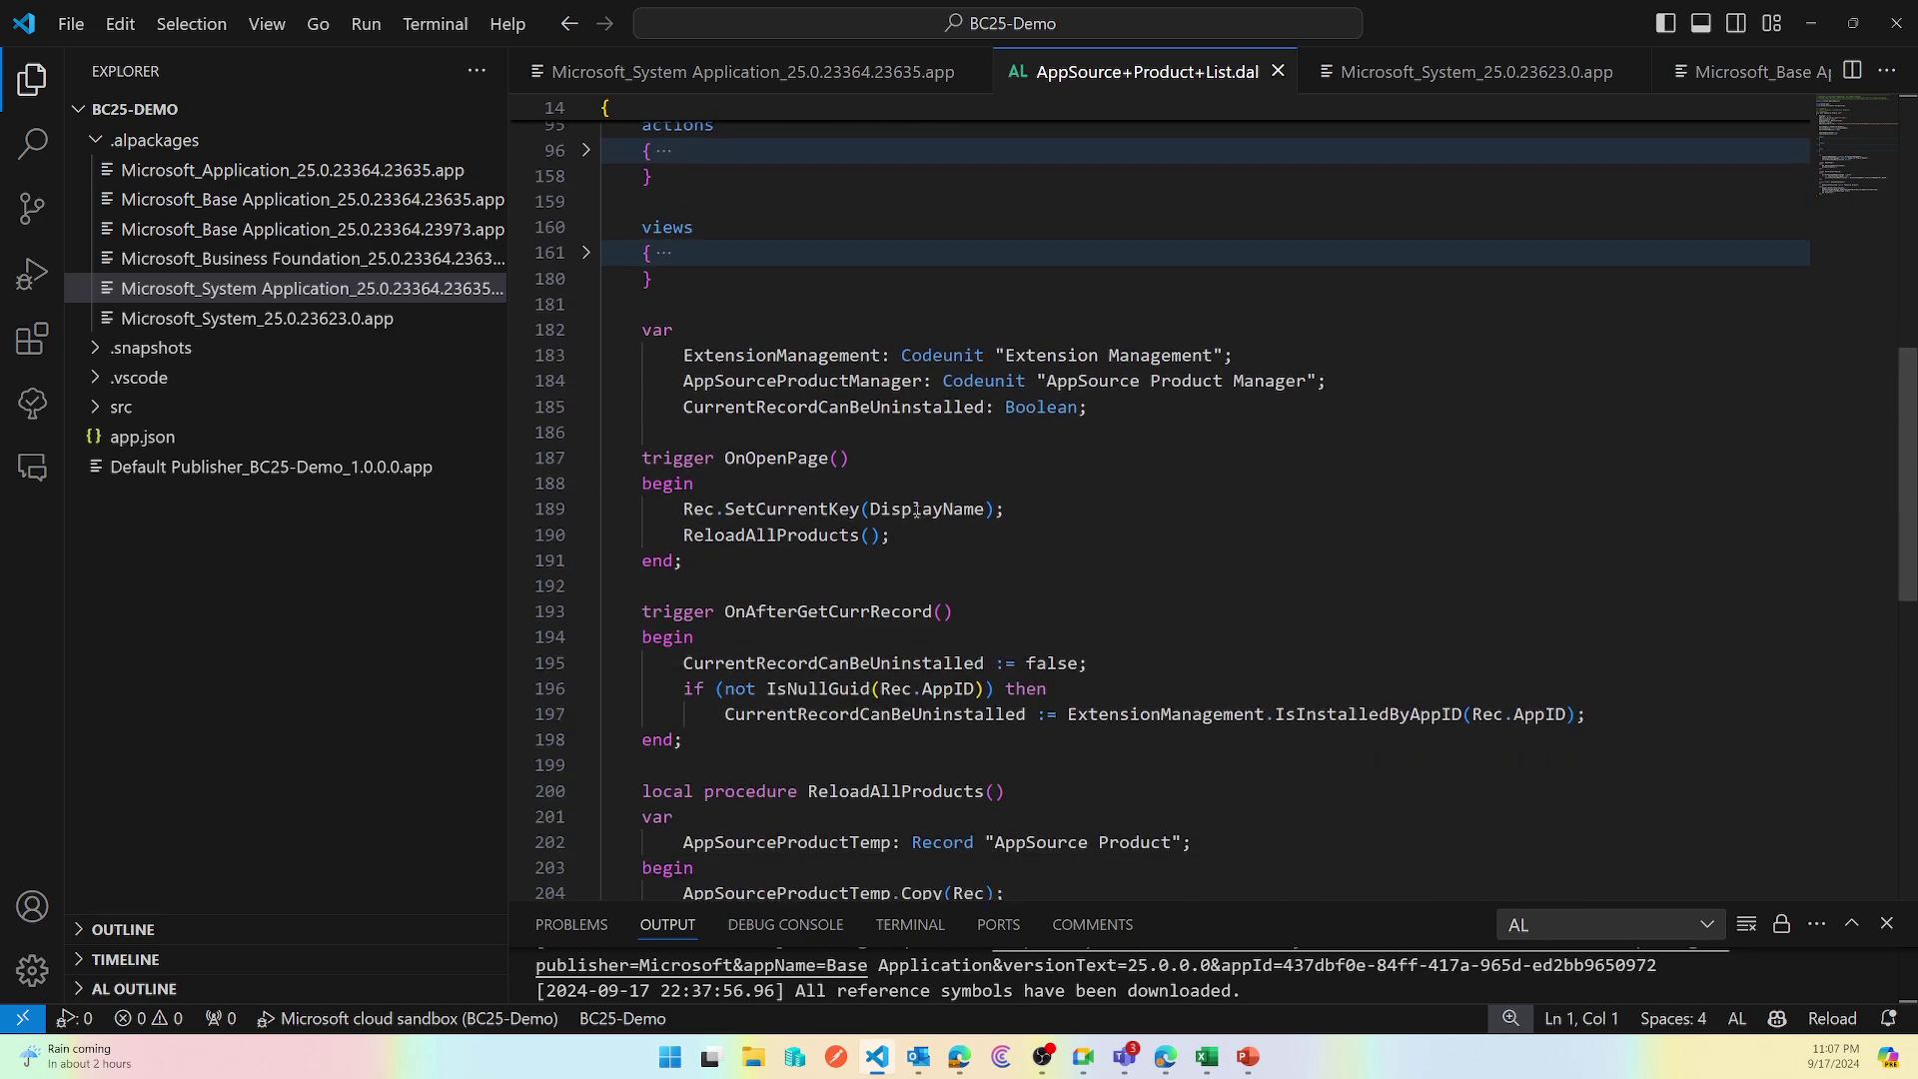
double_click(770, 535)
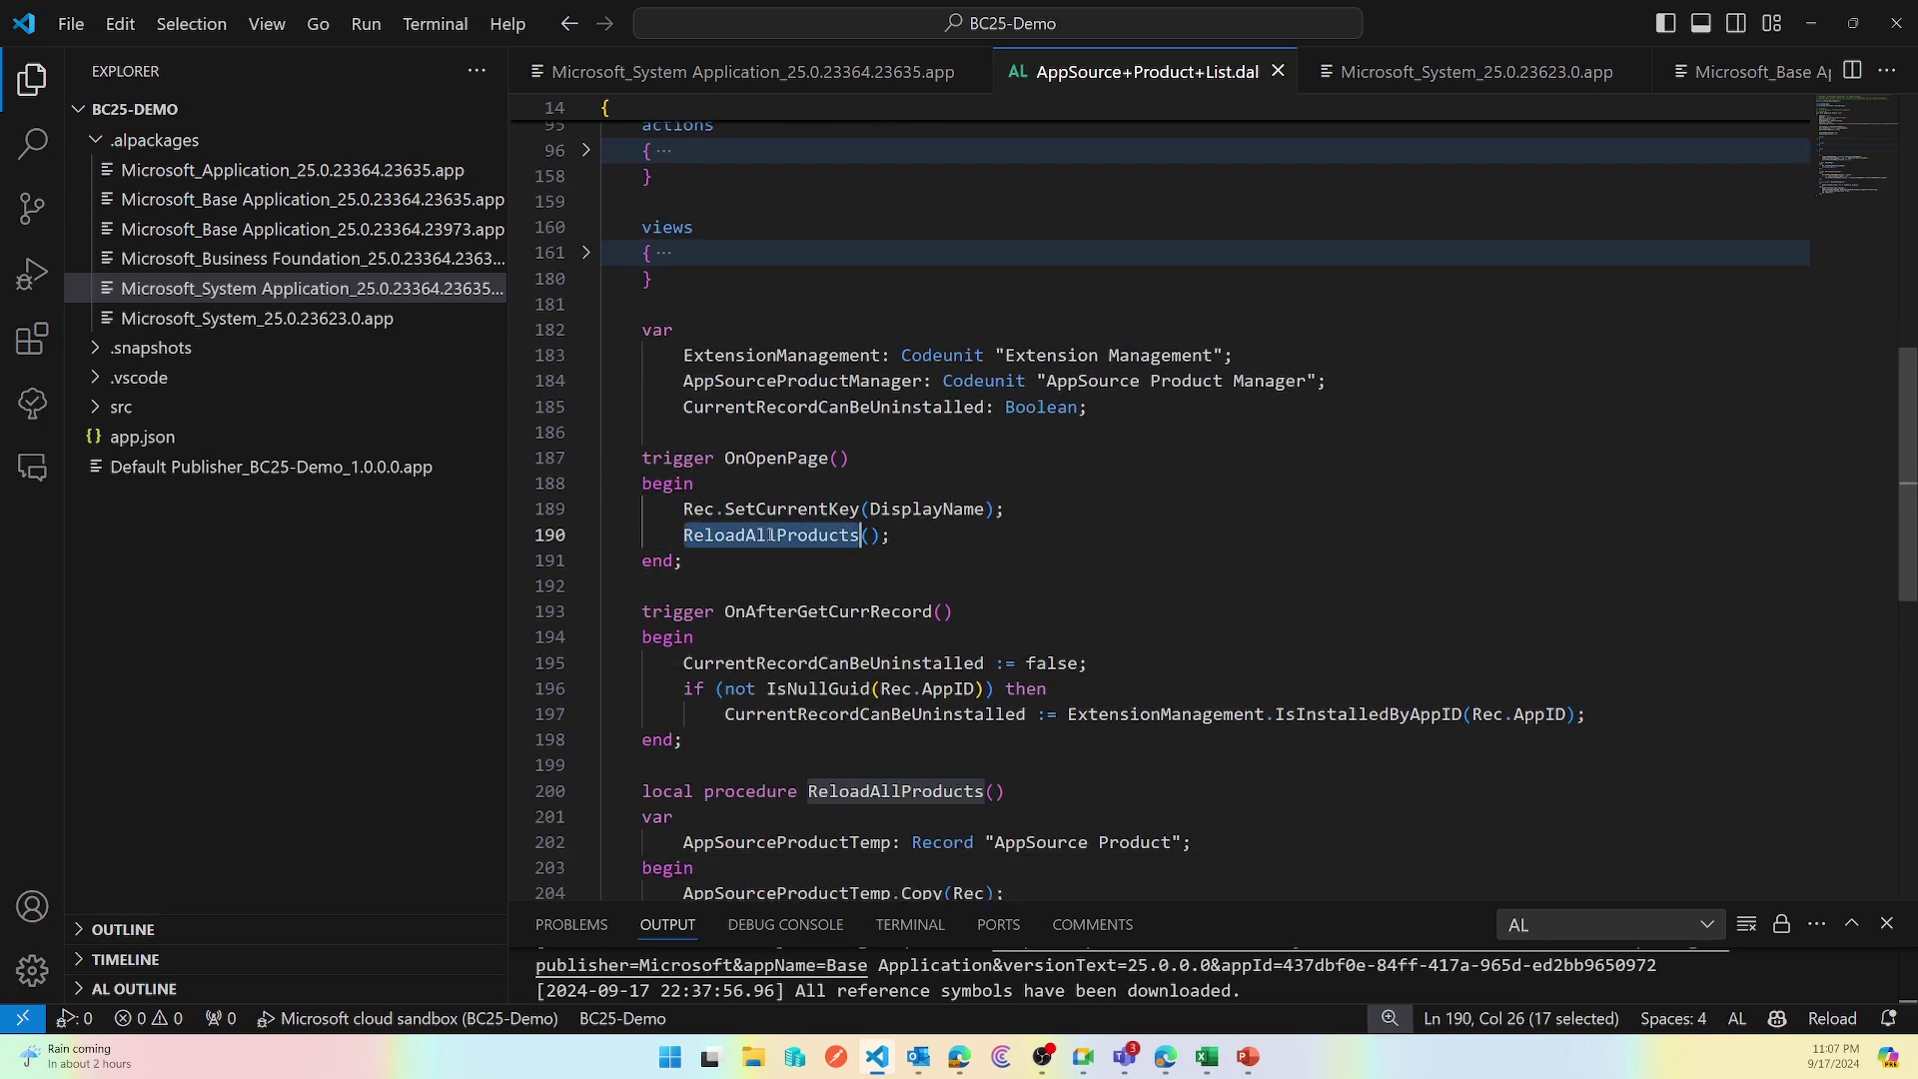
- Trace how ReloadAllProducts fills AppSourceProductTemp through GetProductsAndPopulateRecord
scroll(770, 535, "down", 3)
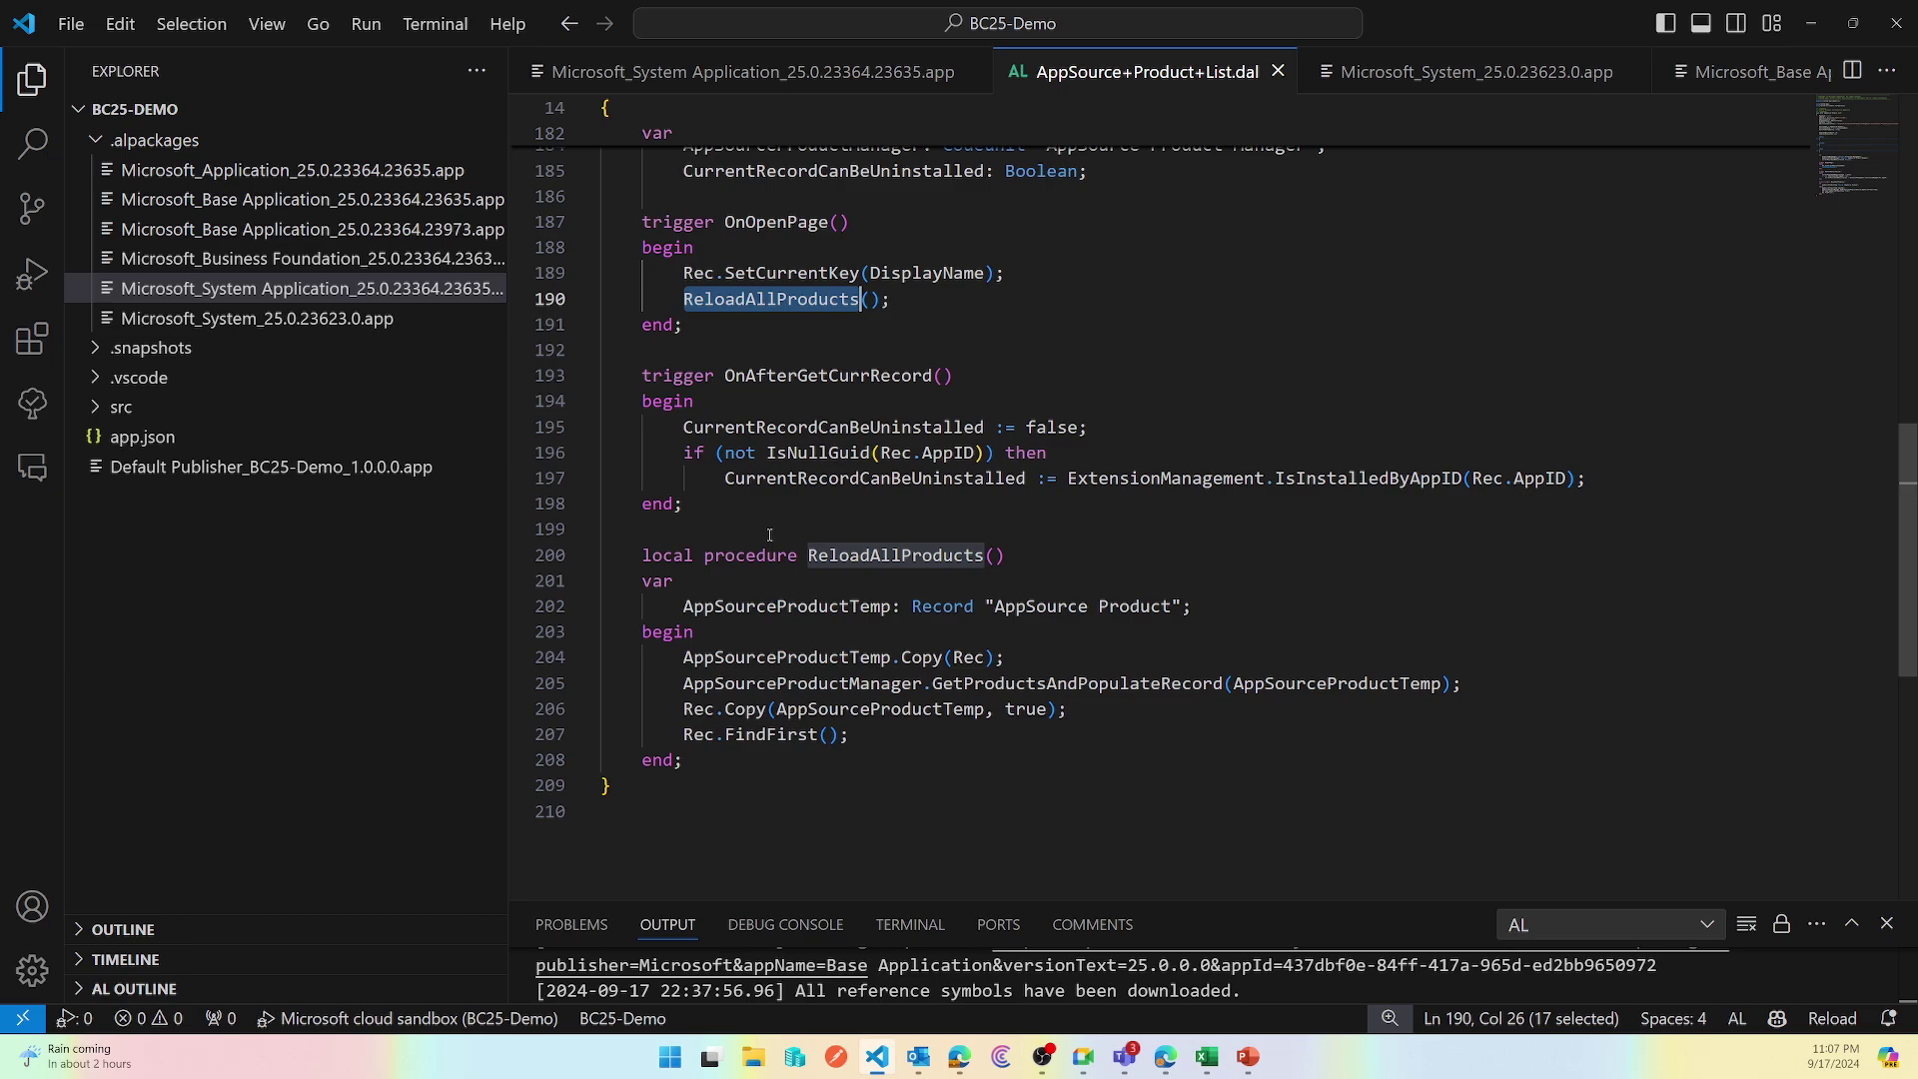
double_click(1055, 607)
left_click_drag(1055, 607, 1129, 604)
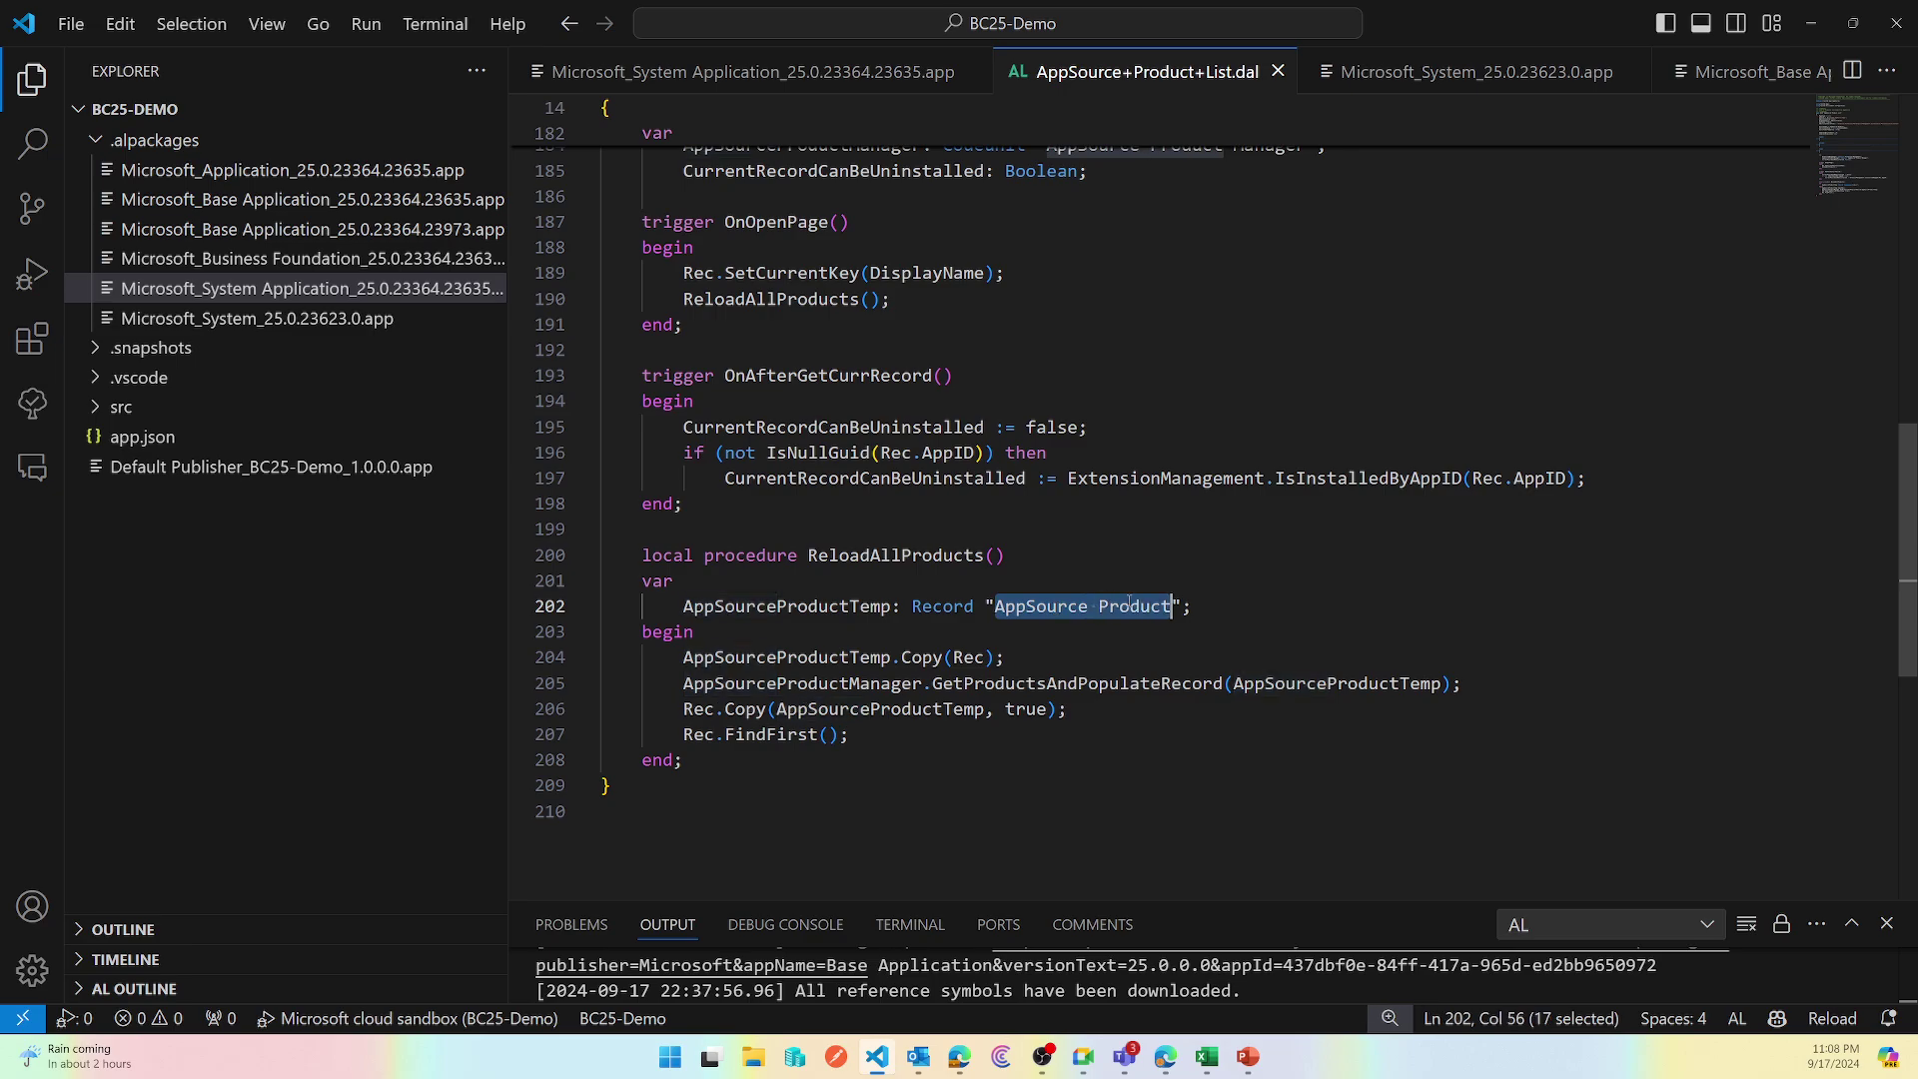
double_click(802, 656)
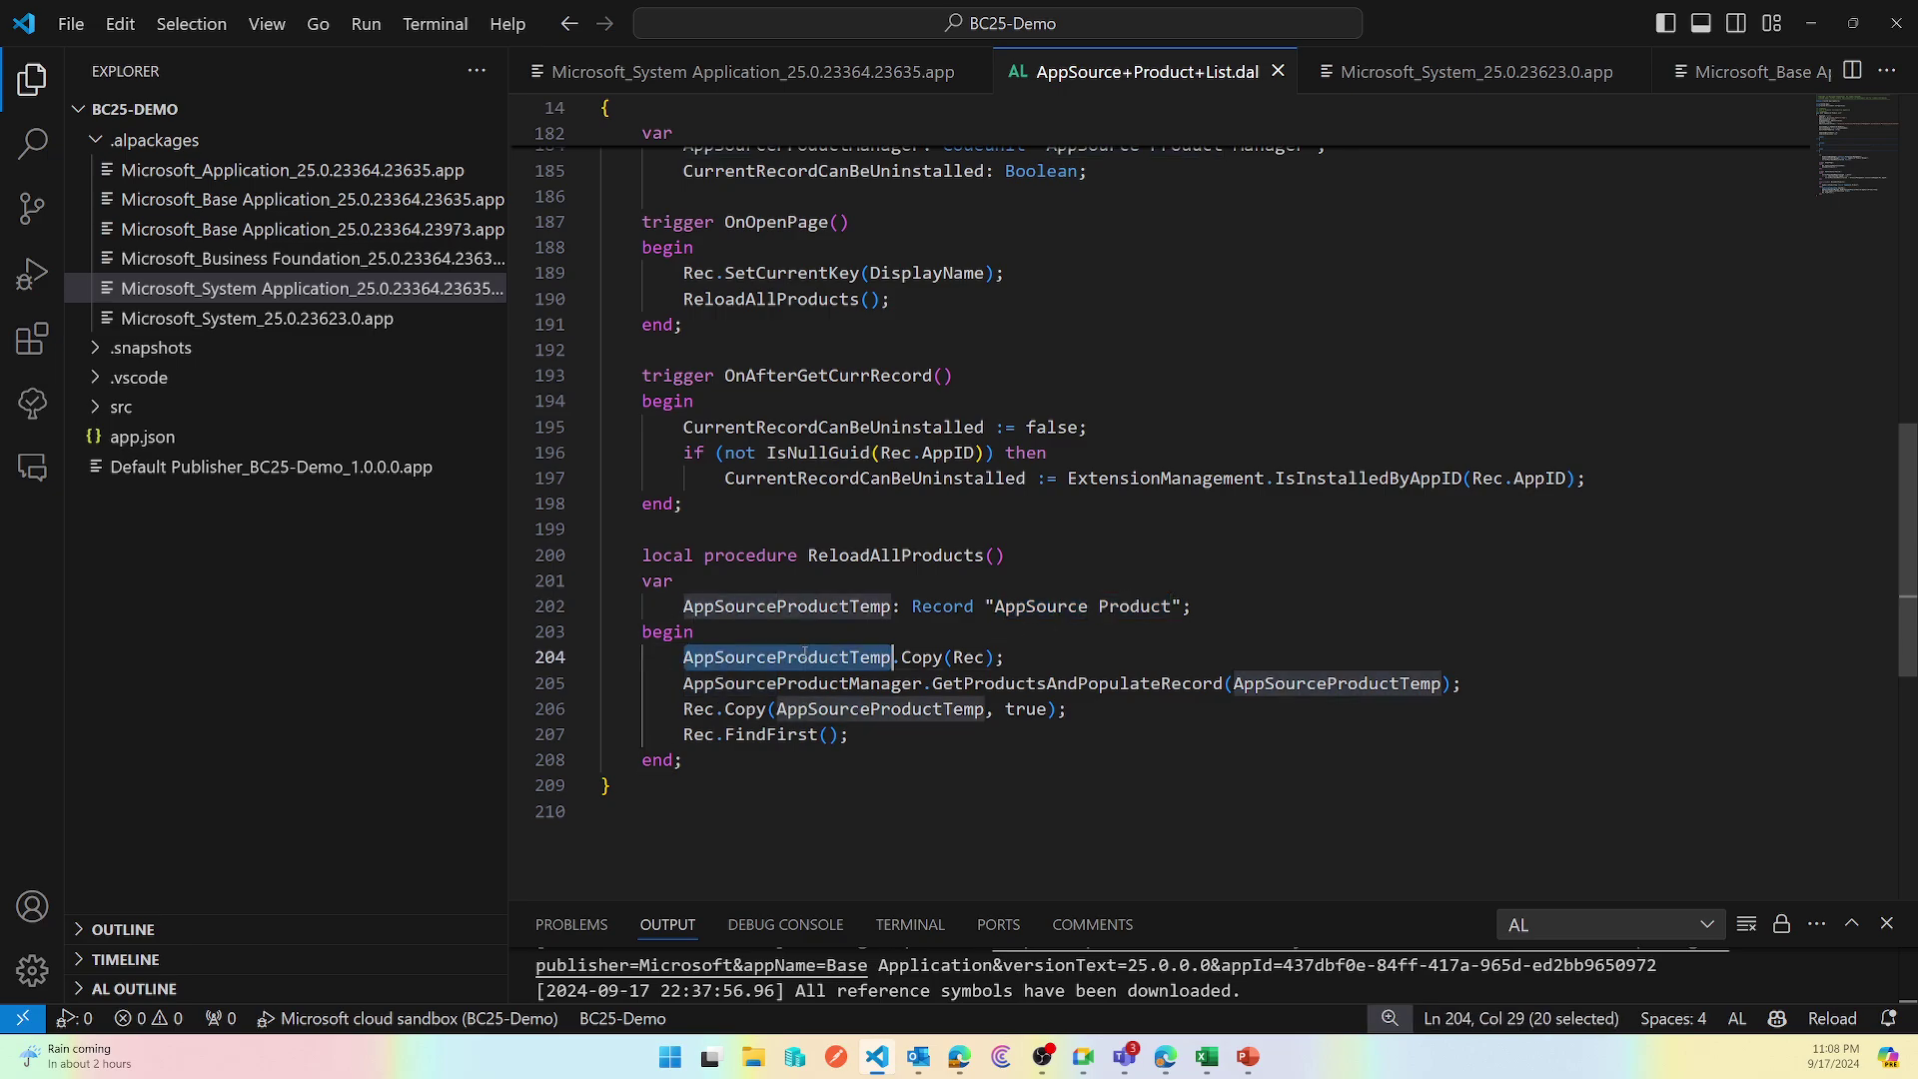
double_click(1167, 684)
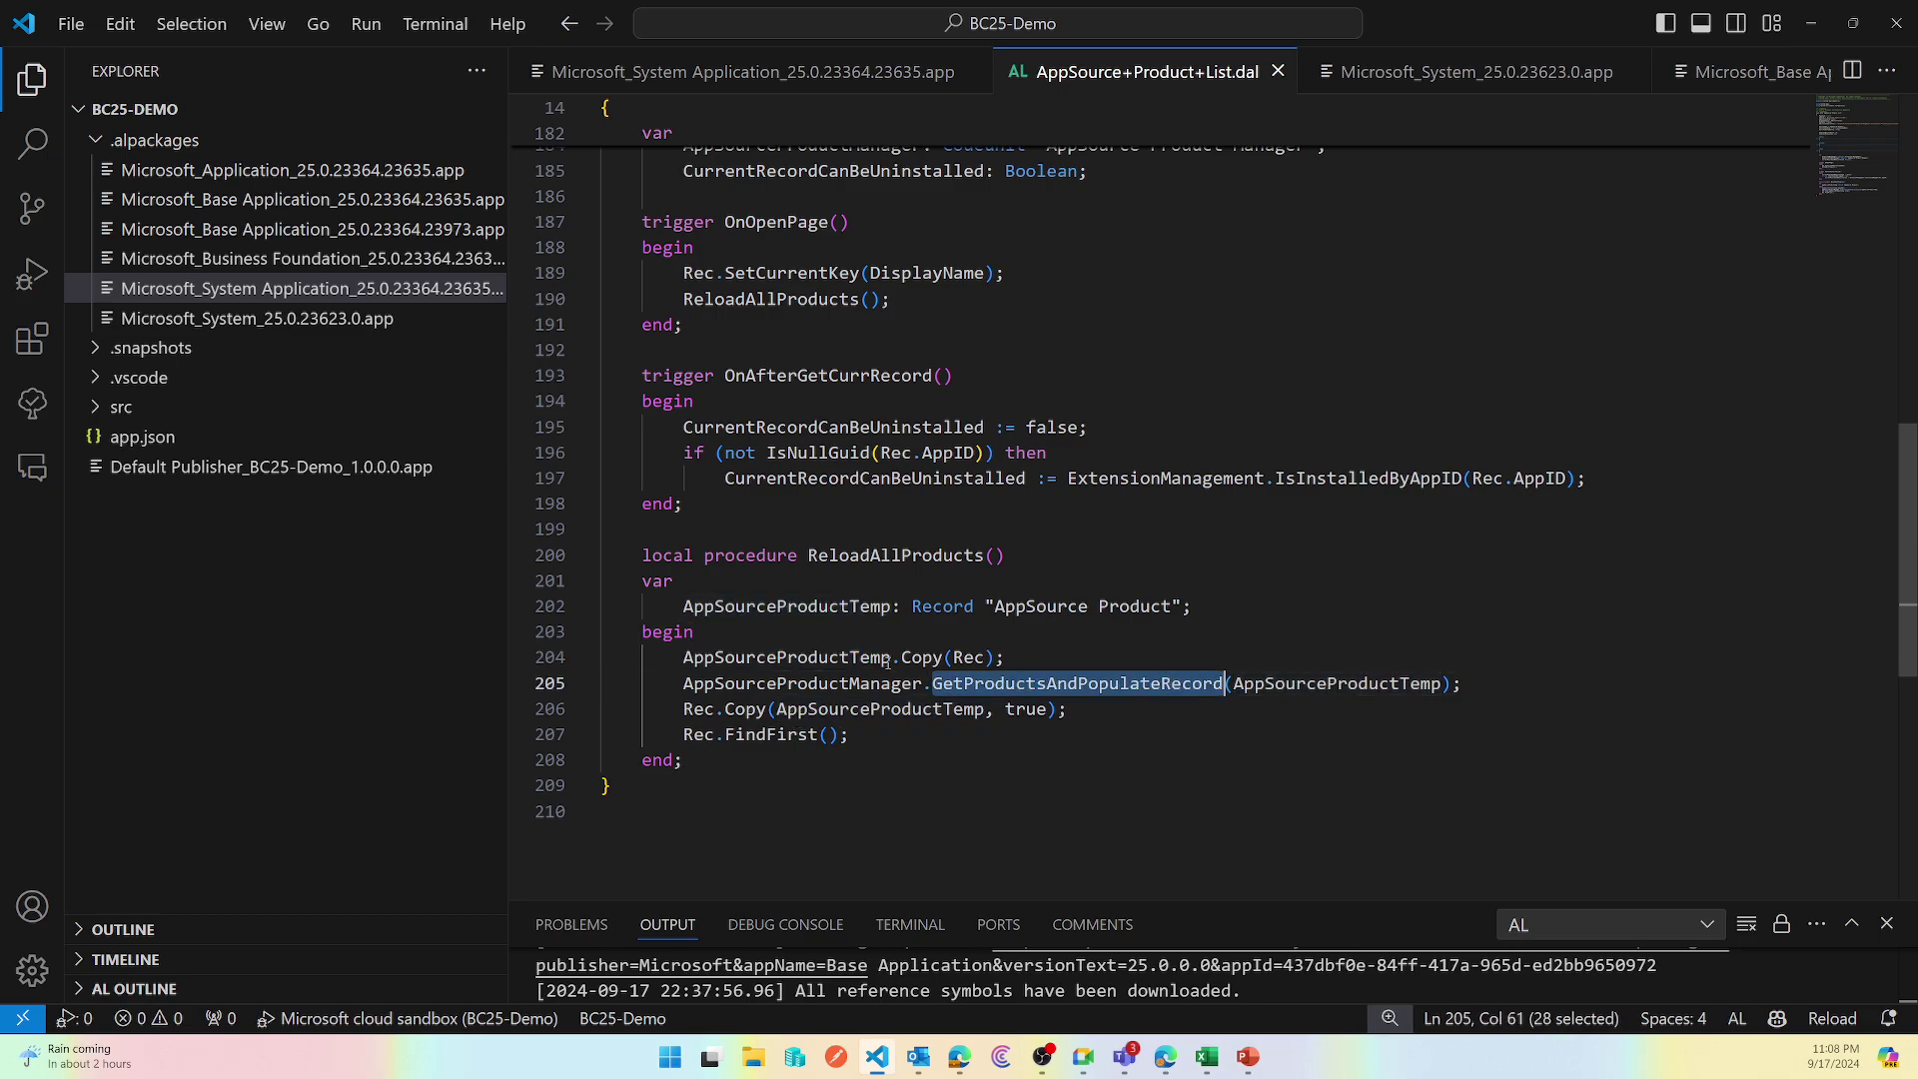
double_click(831, 656)
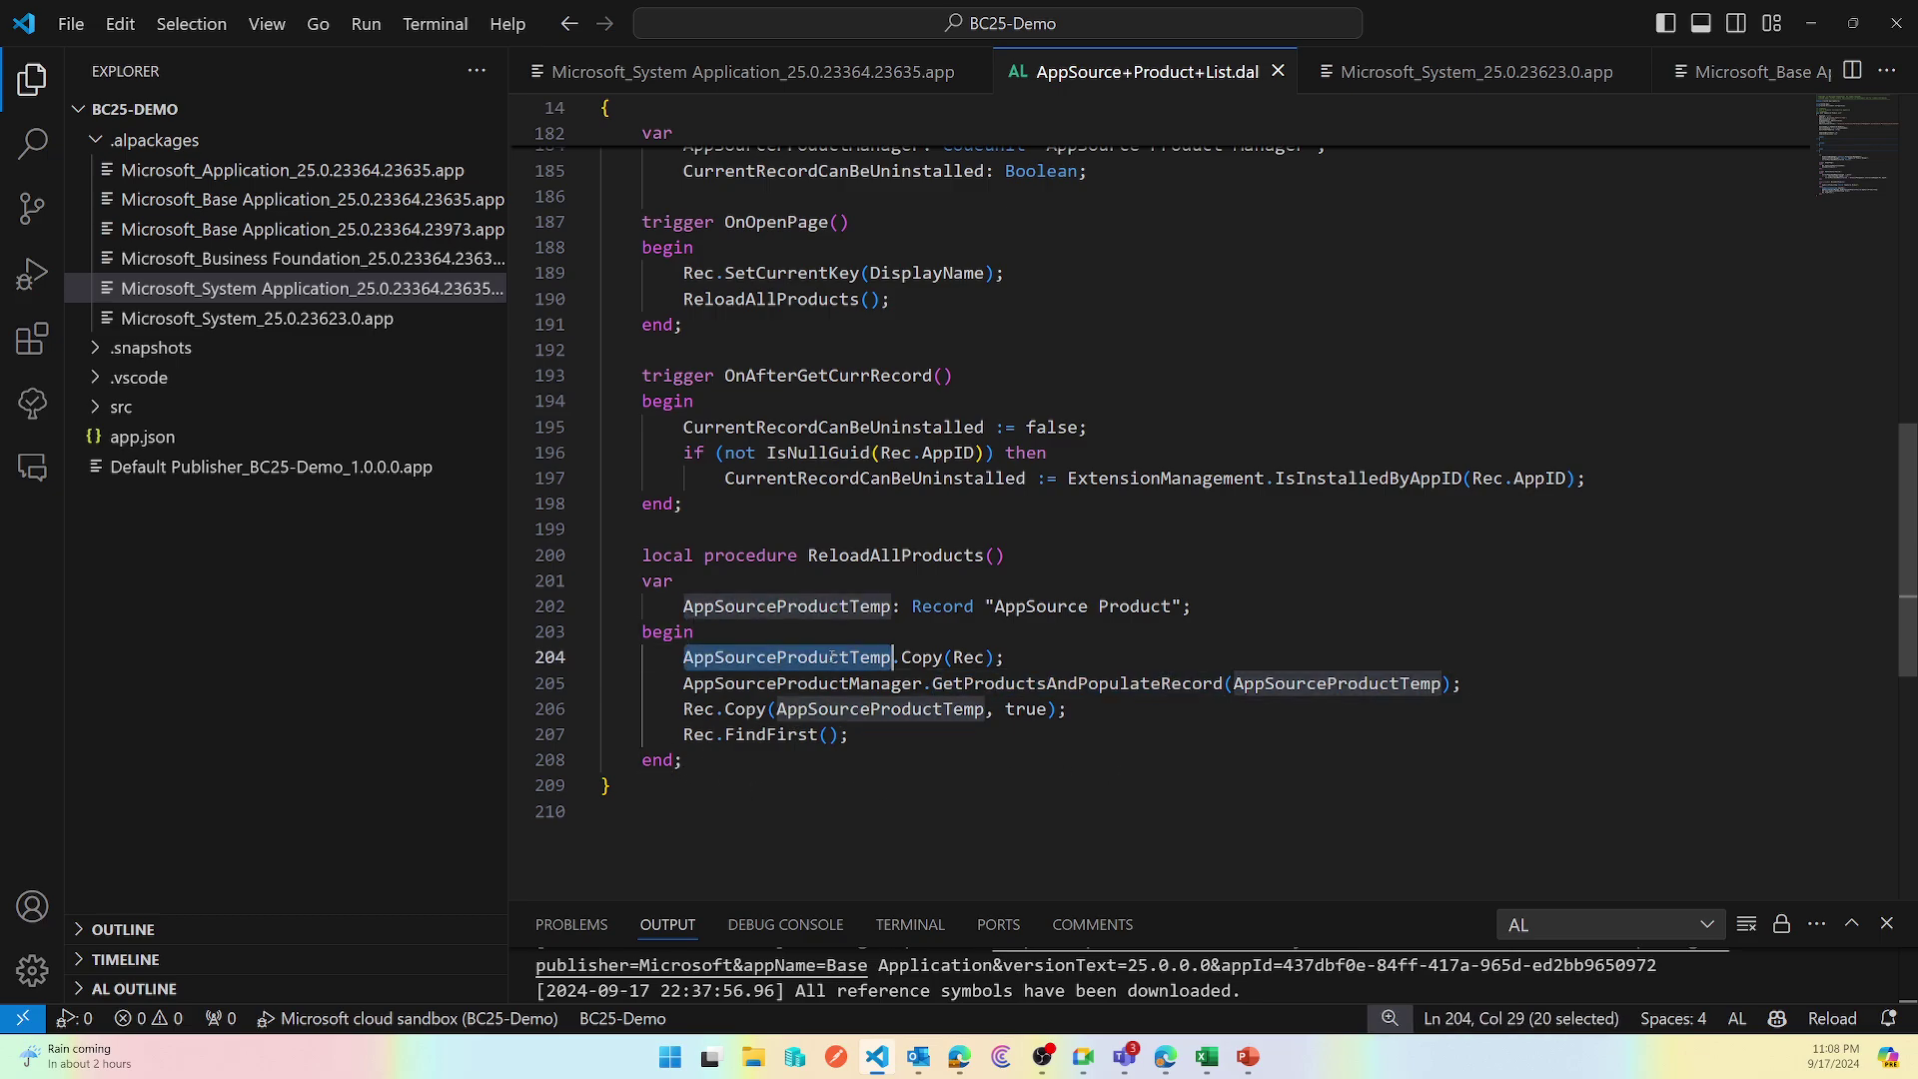
left_click(1082, 606)
right_click(1081, 606)
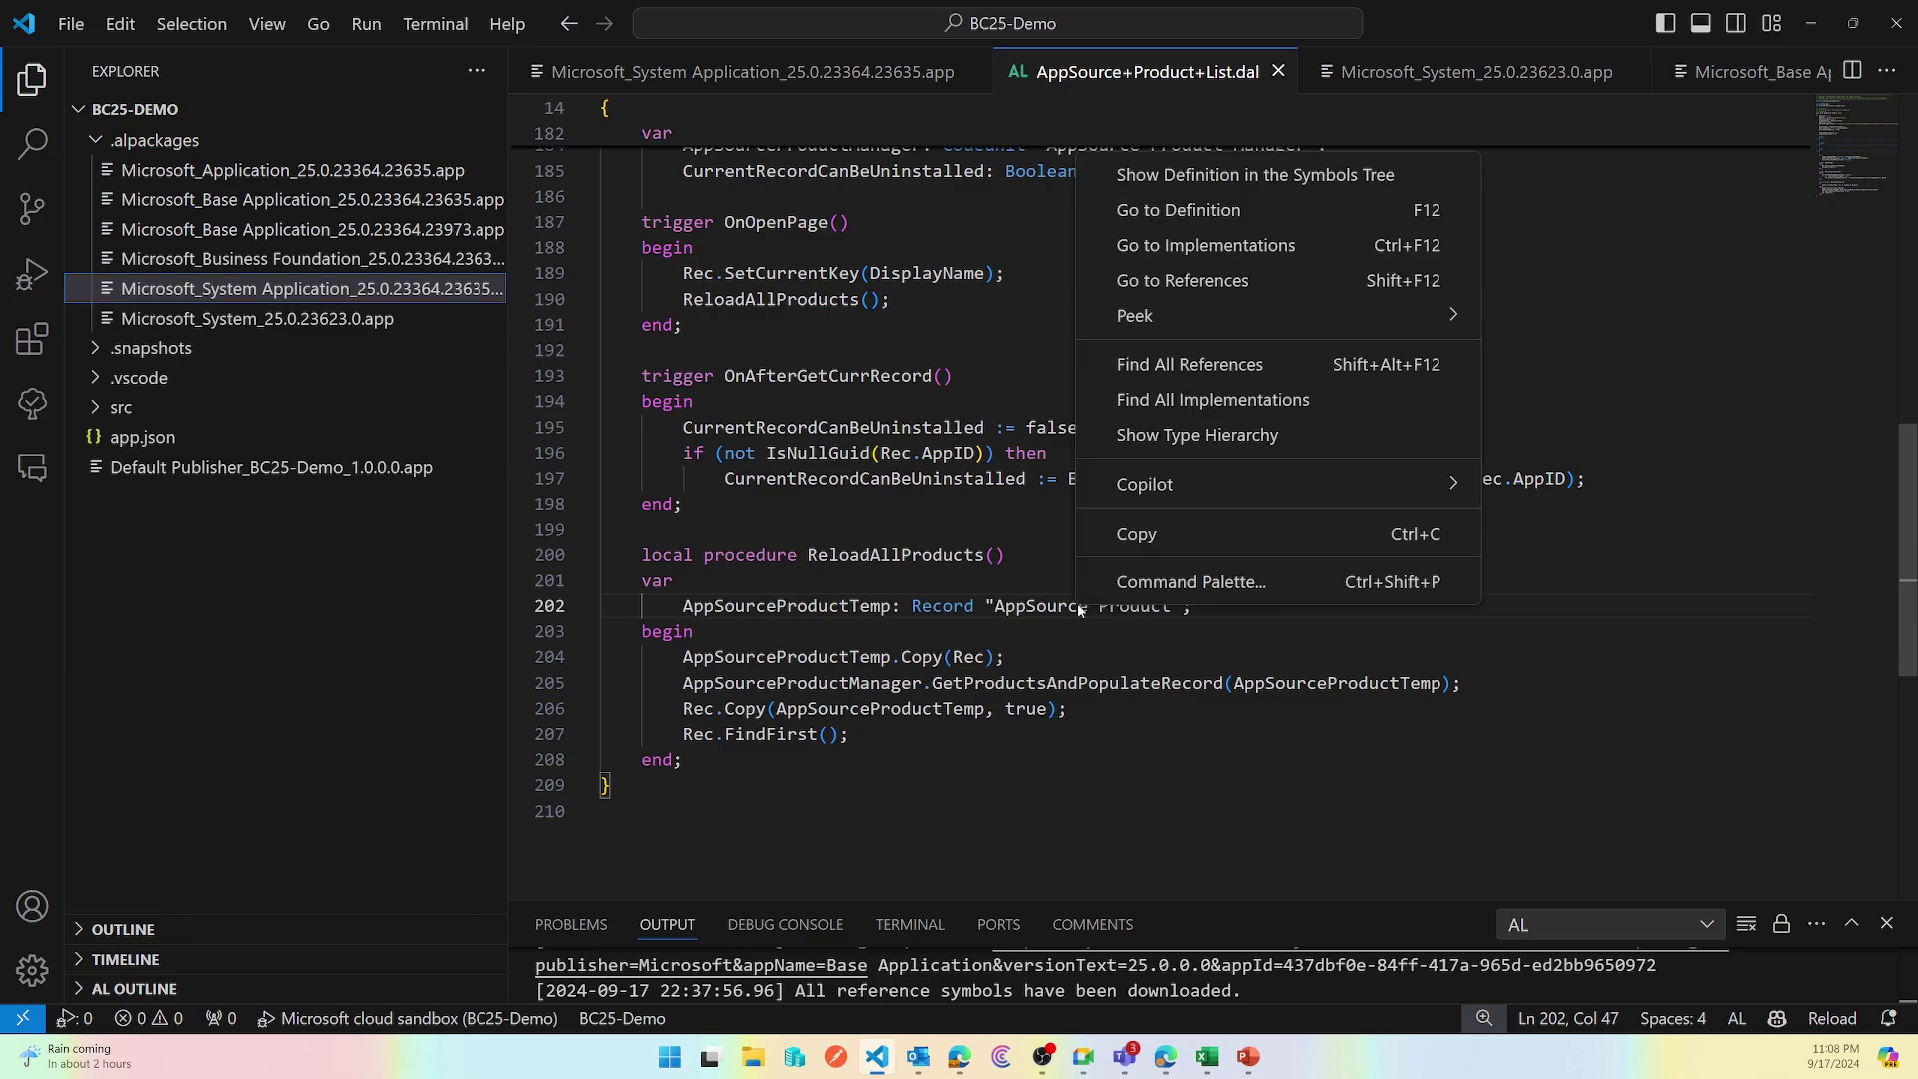
left_click(1178, 209)
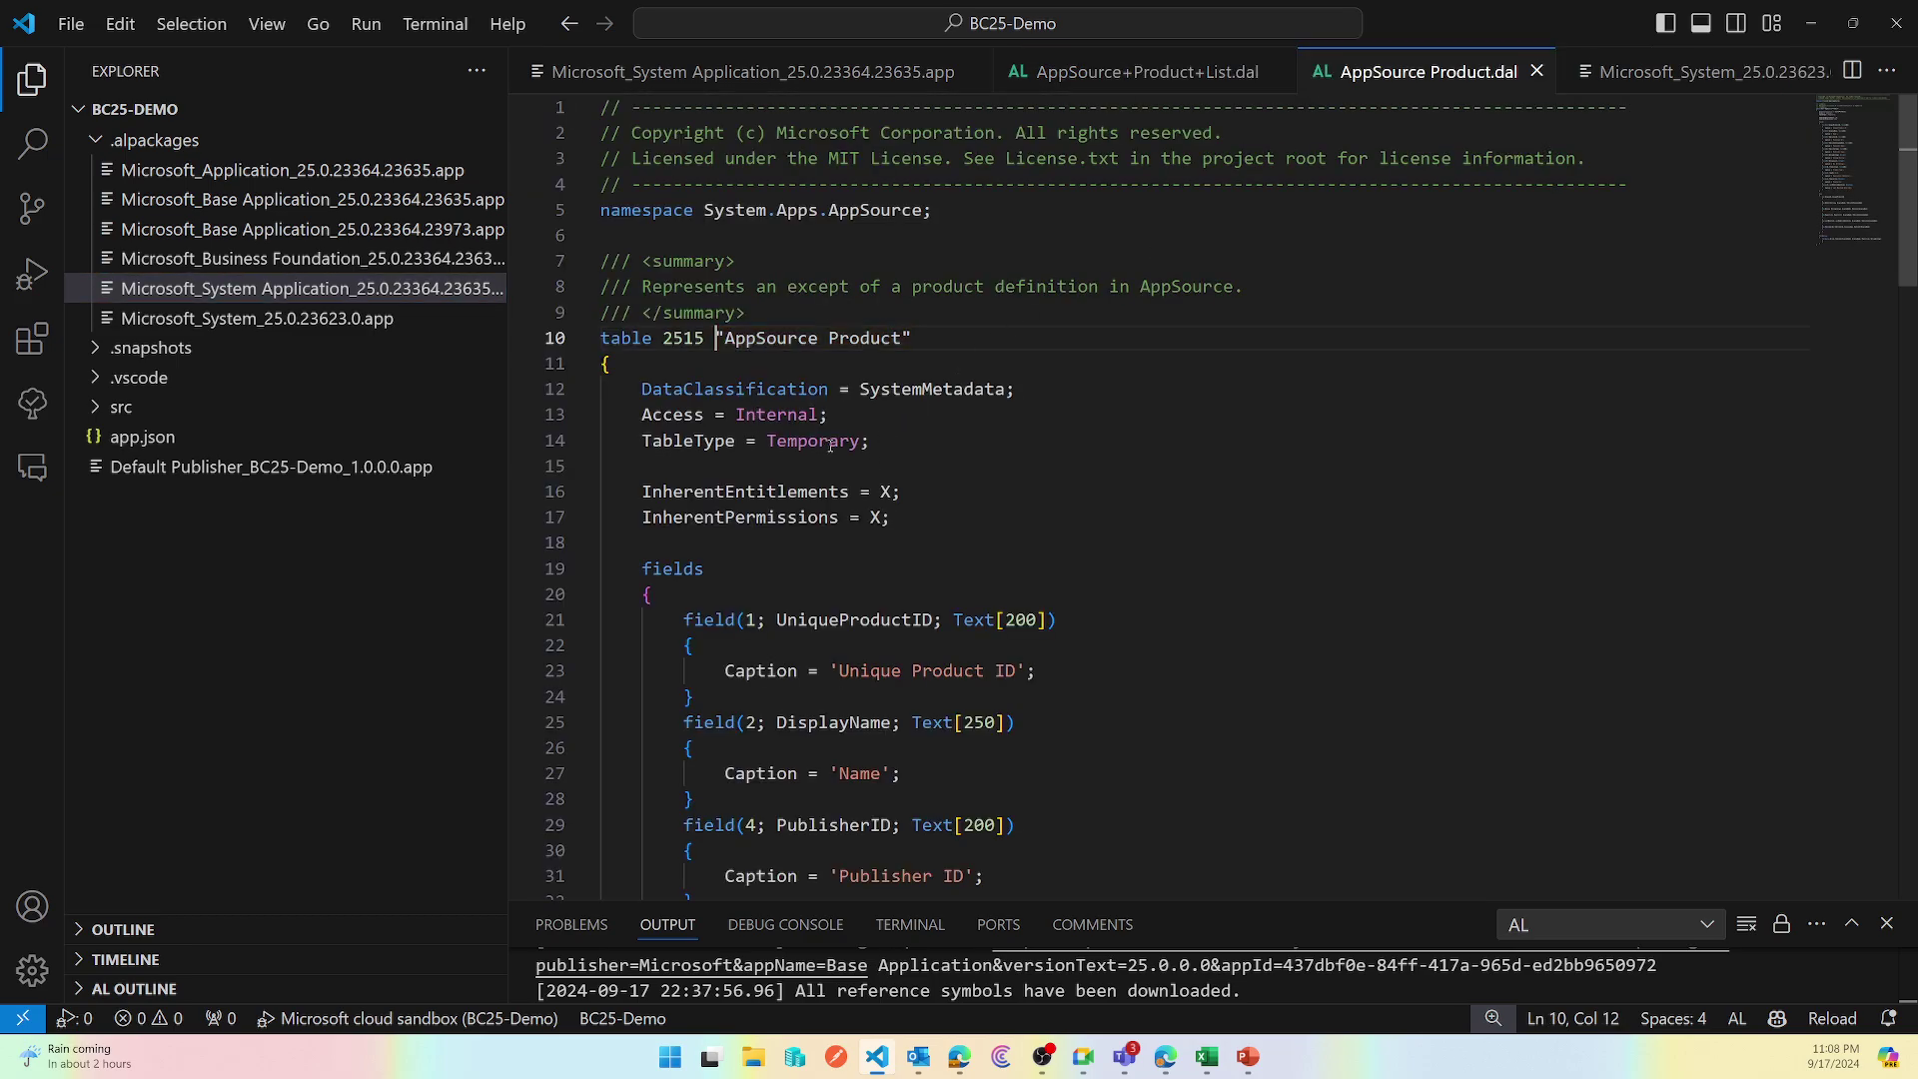
double_click(830, 445)
scroll(830, 445, "down", 17)
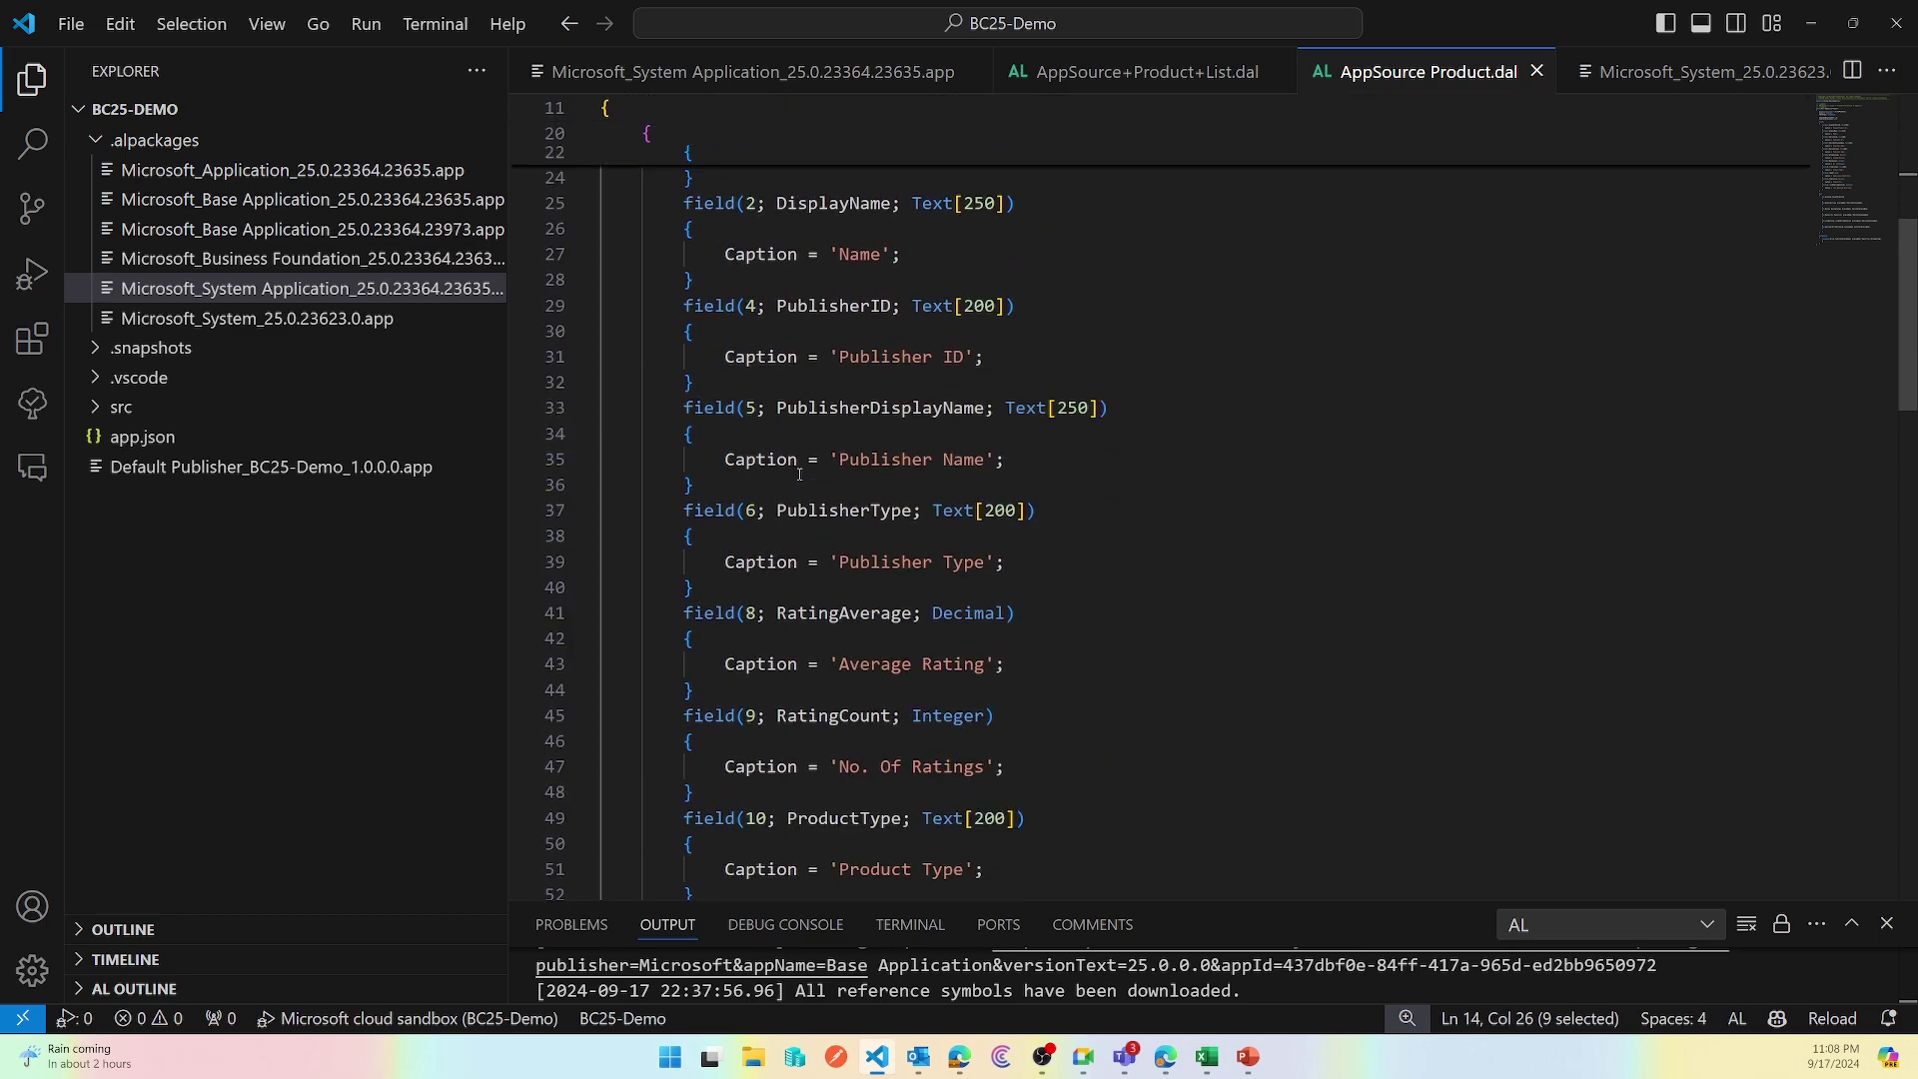
scroll(812, 453, "down", 12)
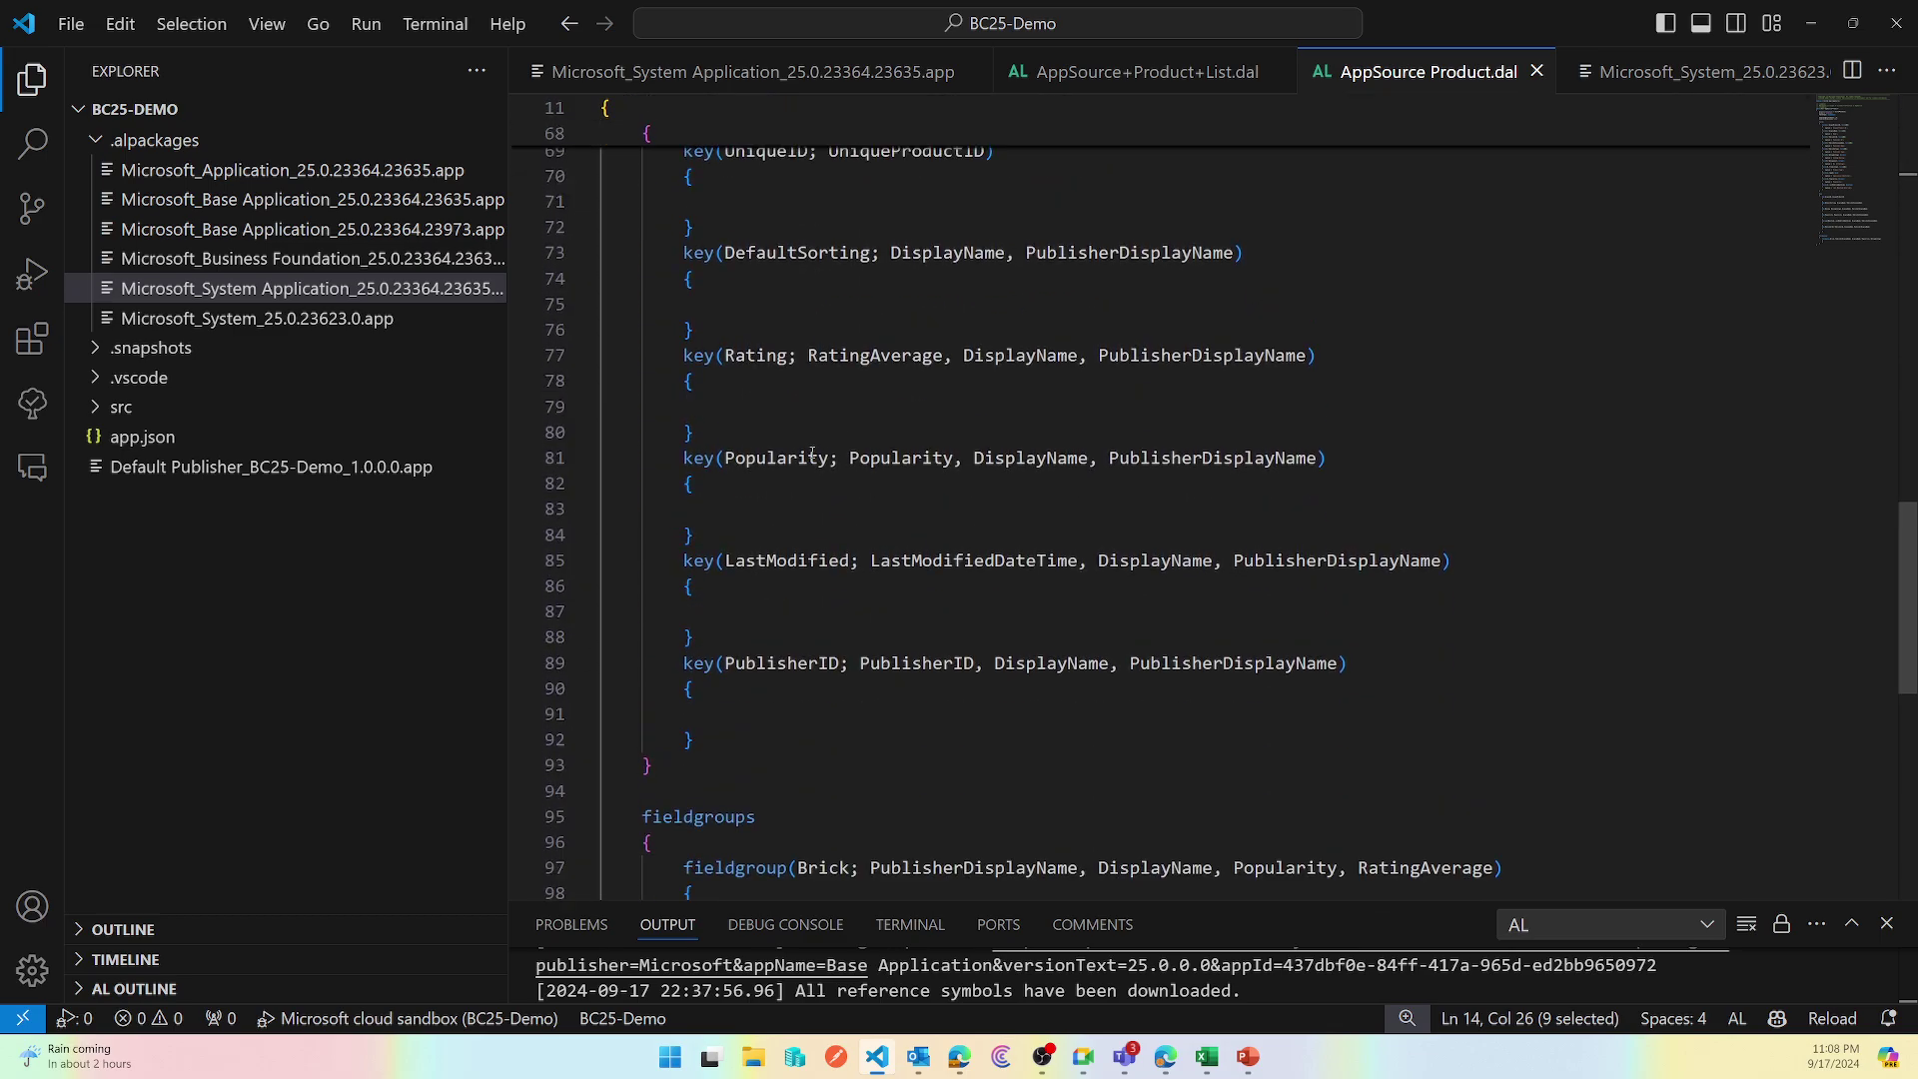
key("ctrl+w")
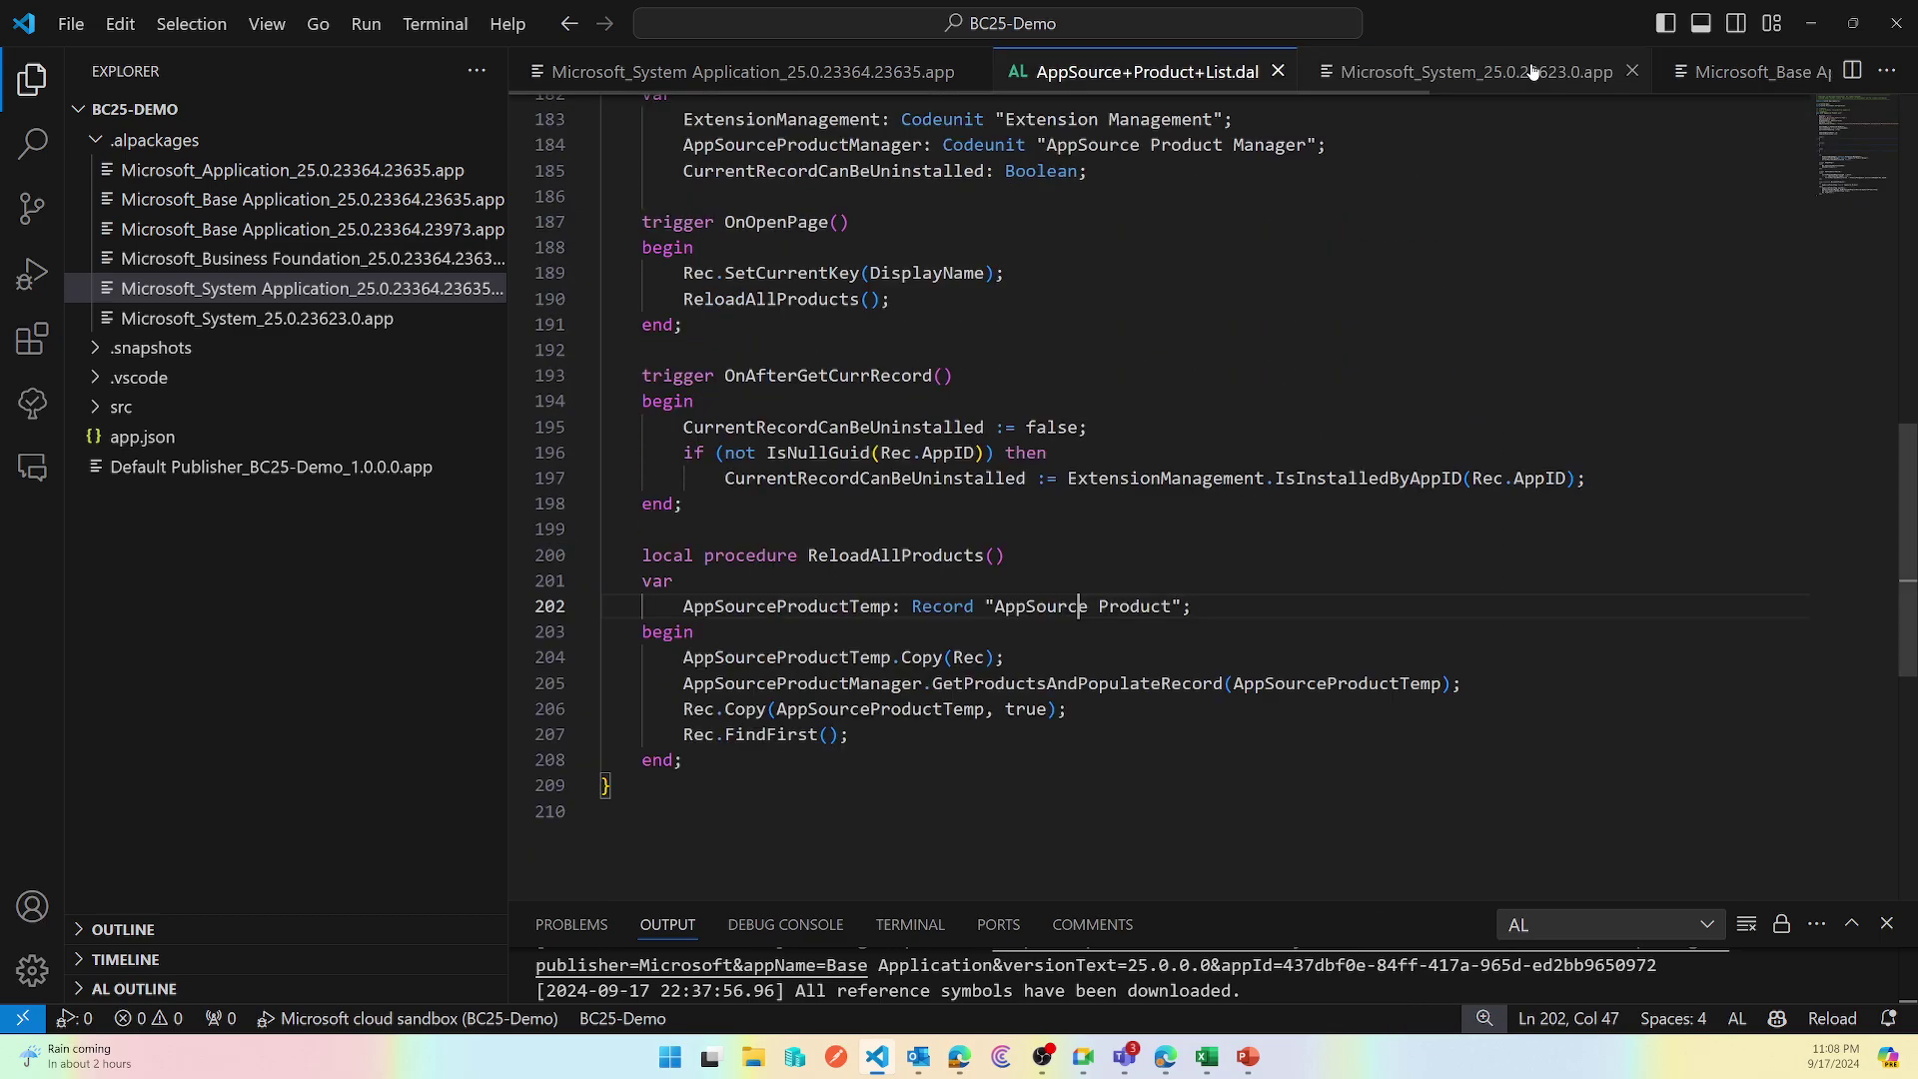
scroll(932, 482, "up", 1)
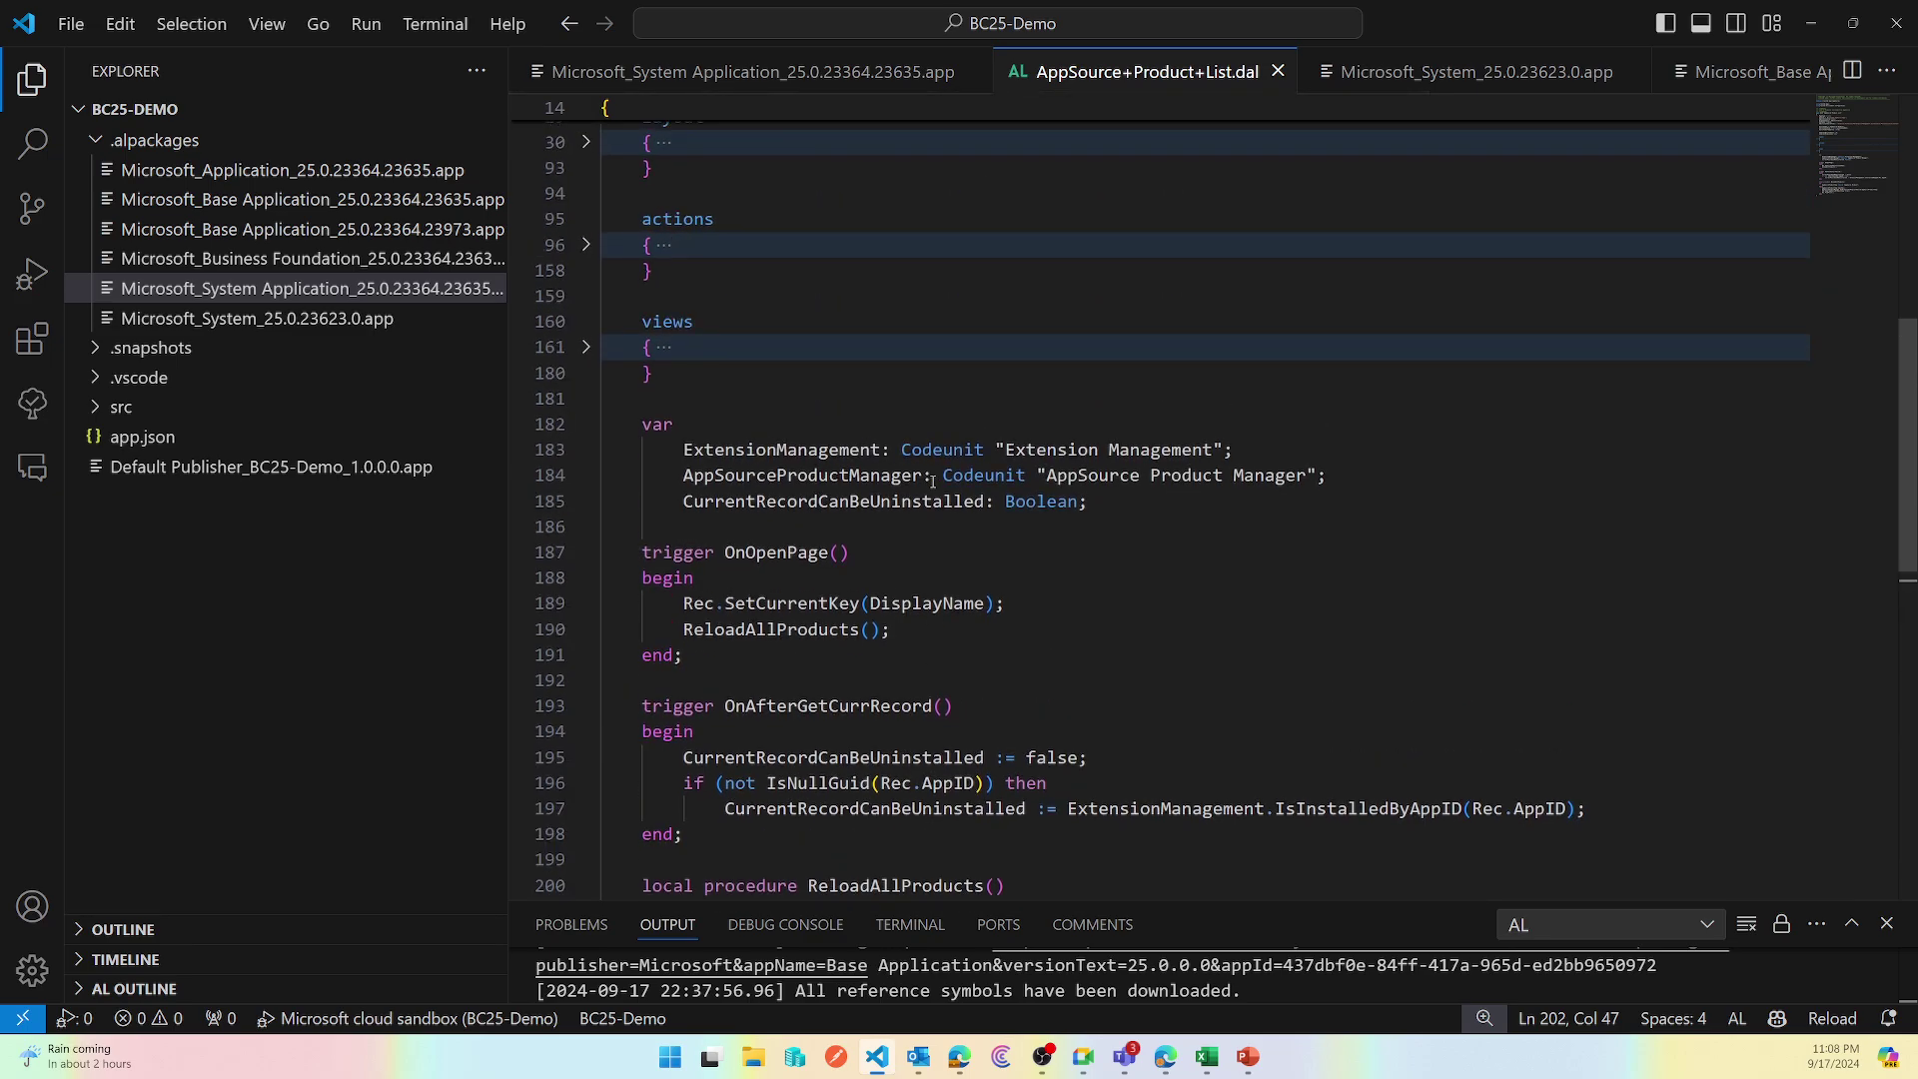
left_click(777, 629)
scroll(777, 629, "down", 2)
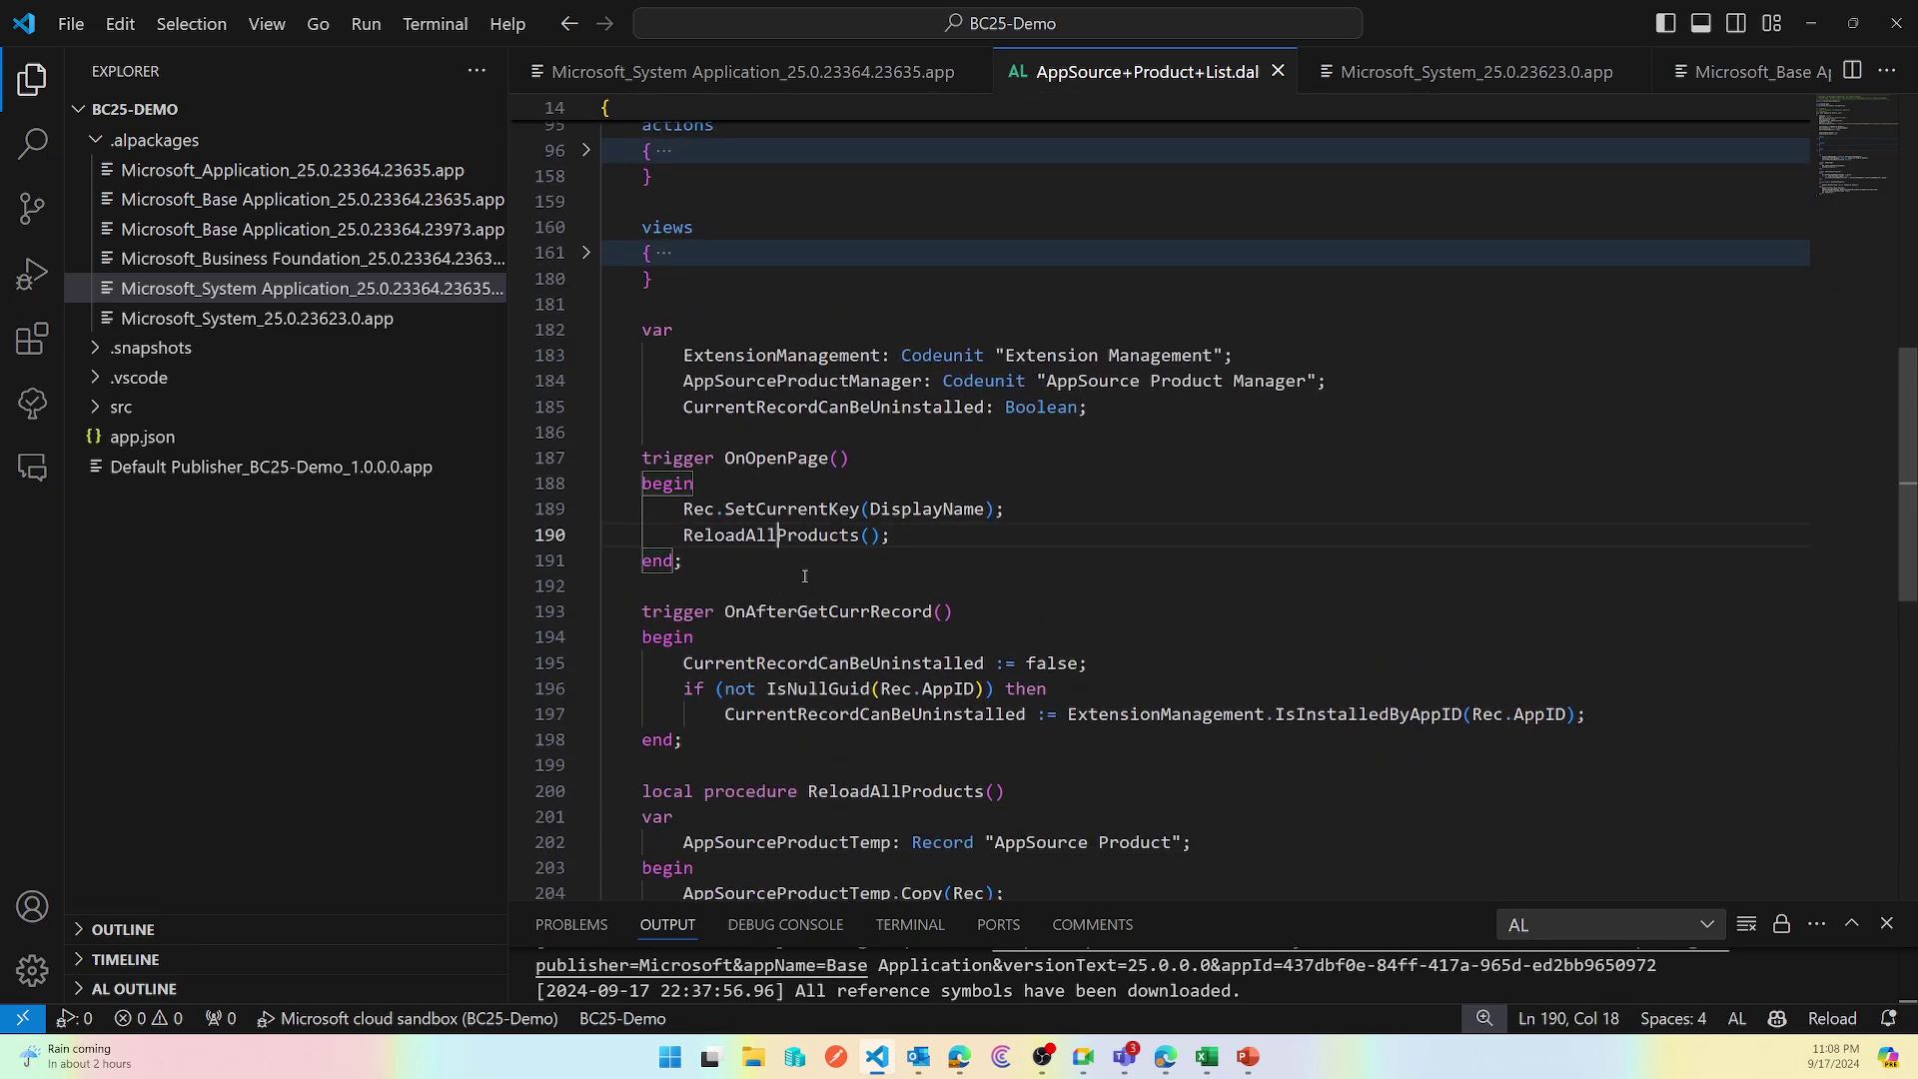
scroll(804, 574, "down", 4)
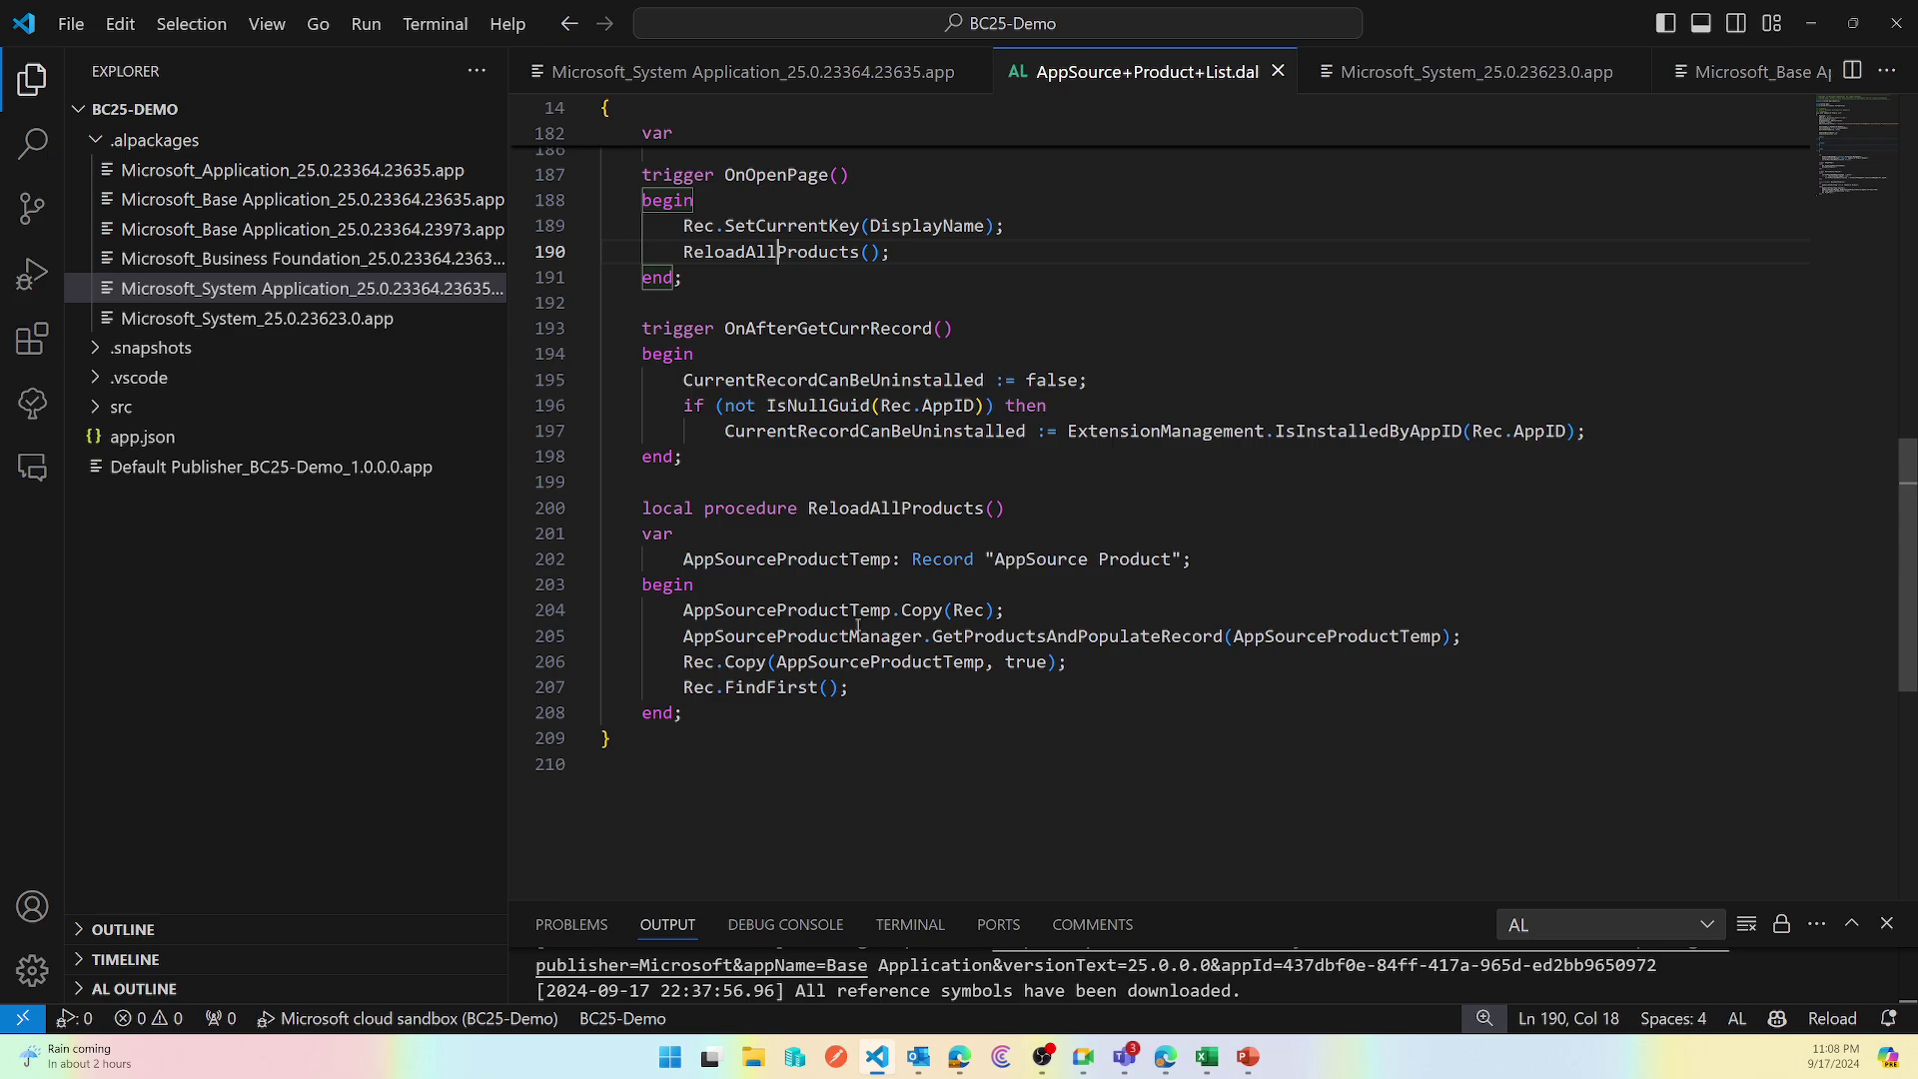
double_click(825, 609)
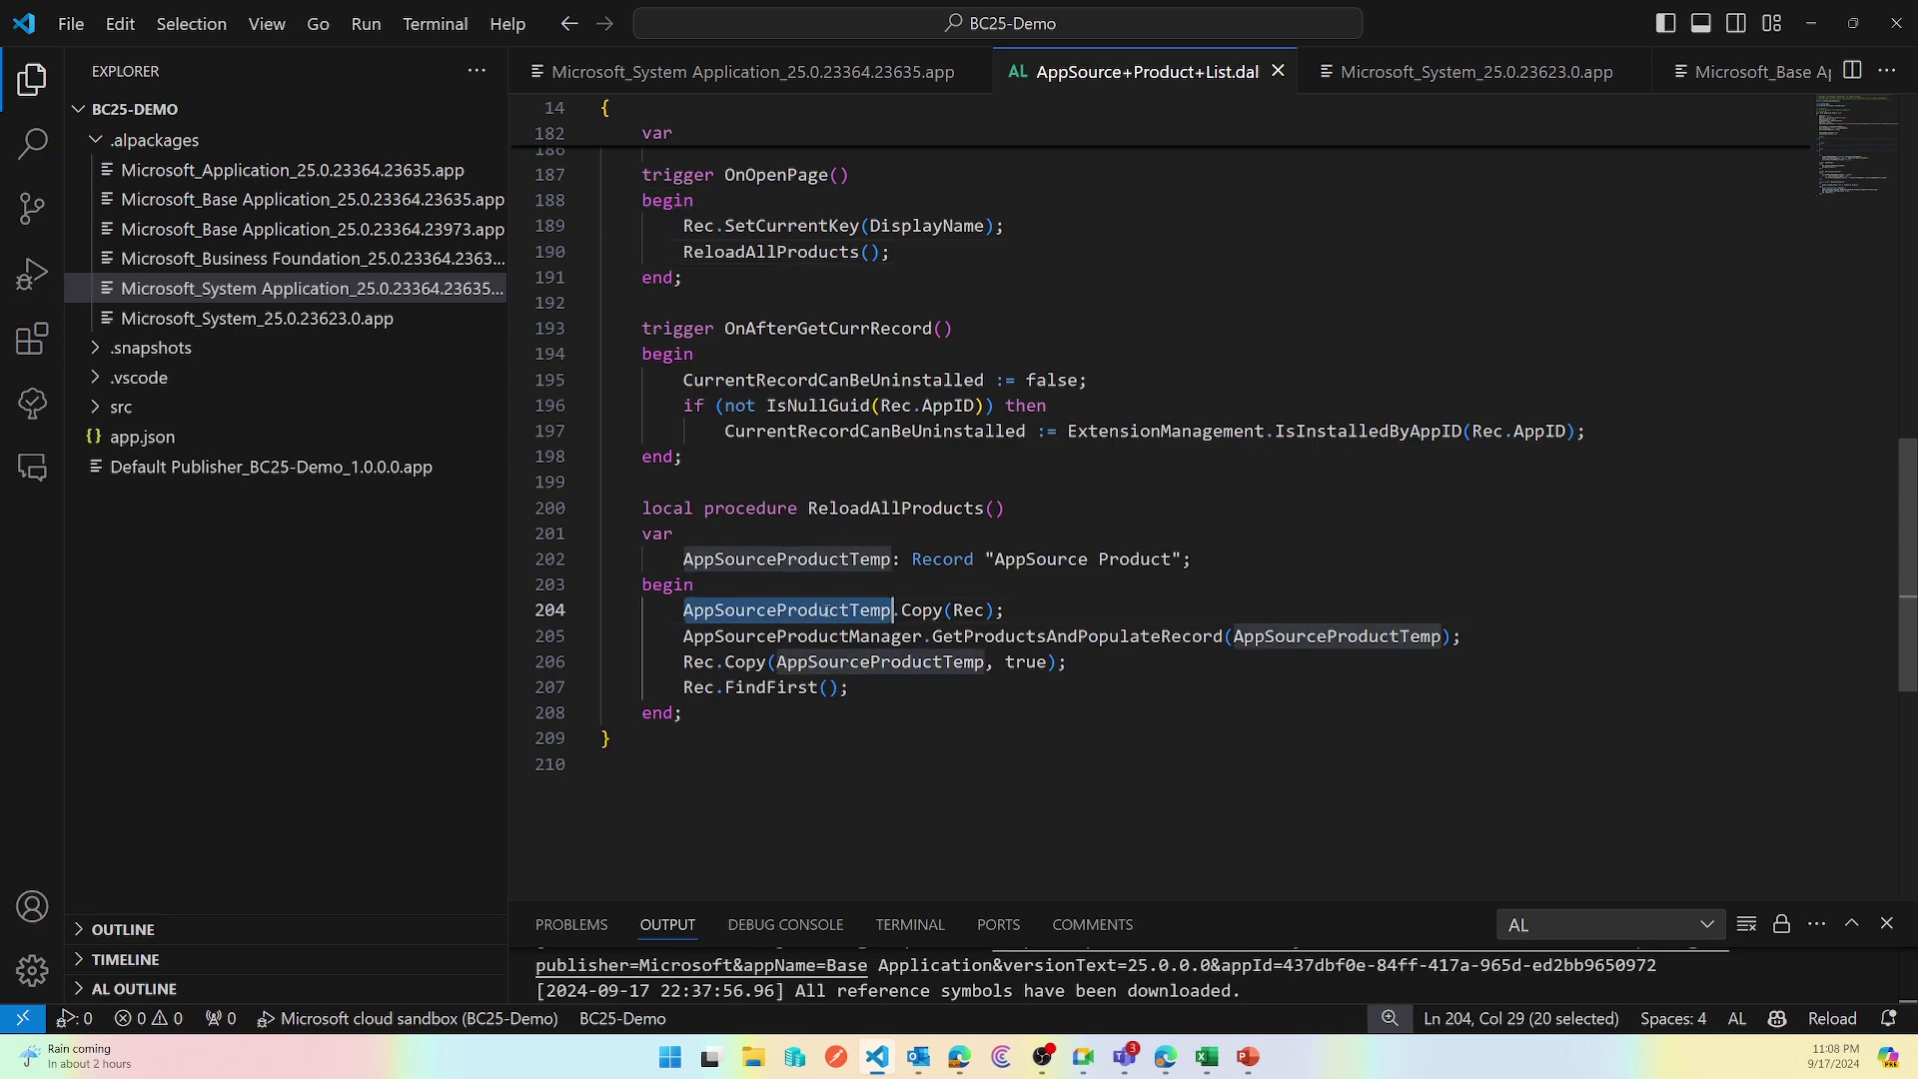
double_click(1158, 637)
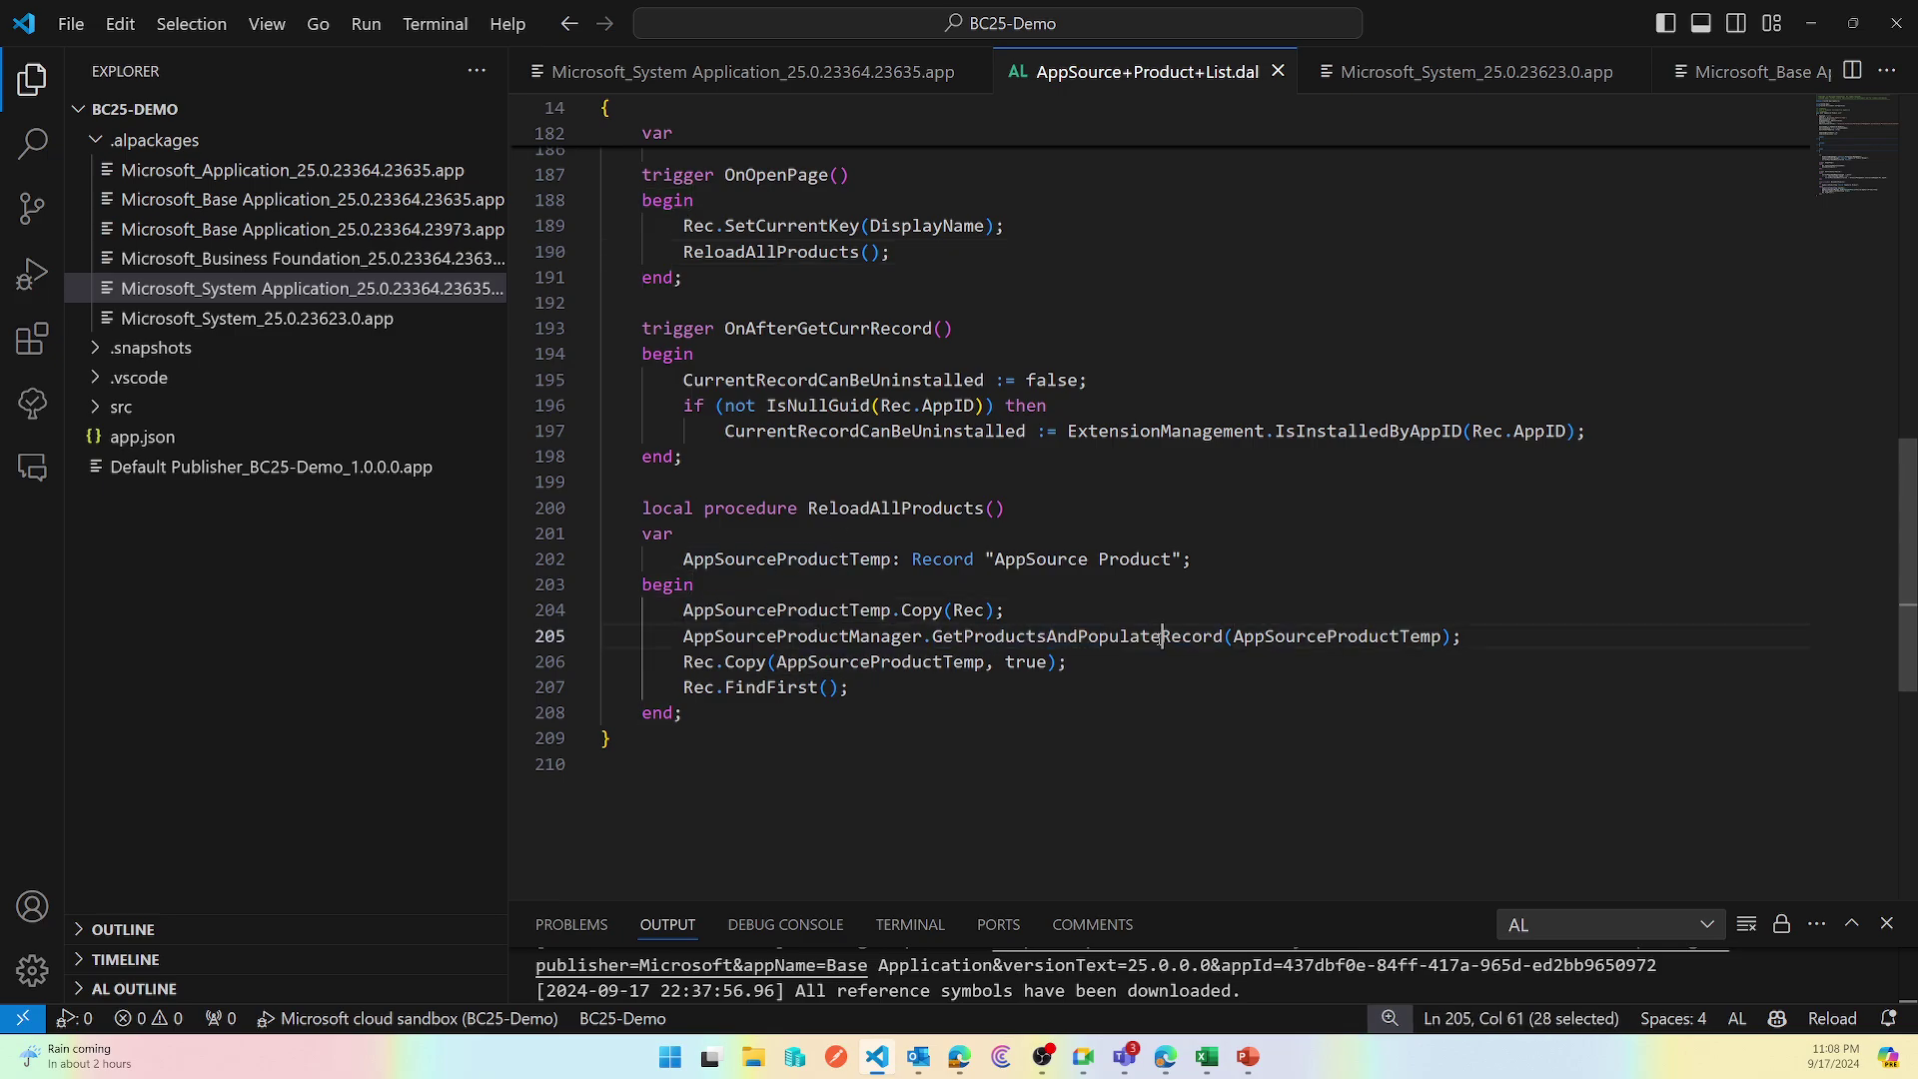
left_click(1160, 637)
right_click(1160, 638)
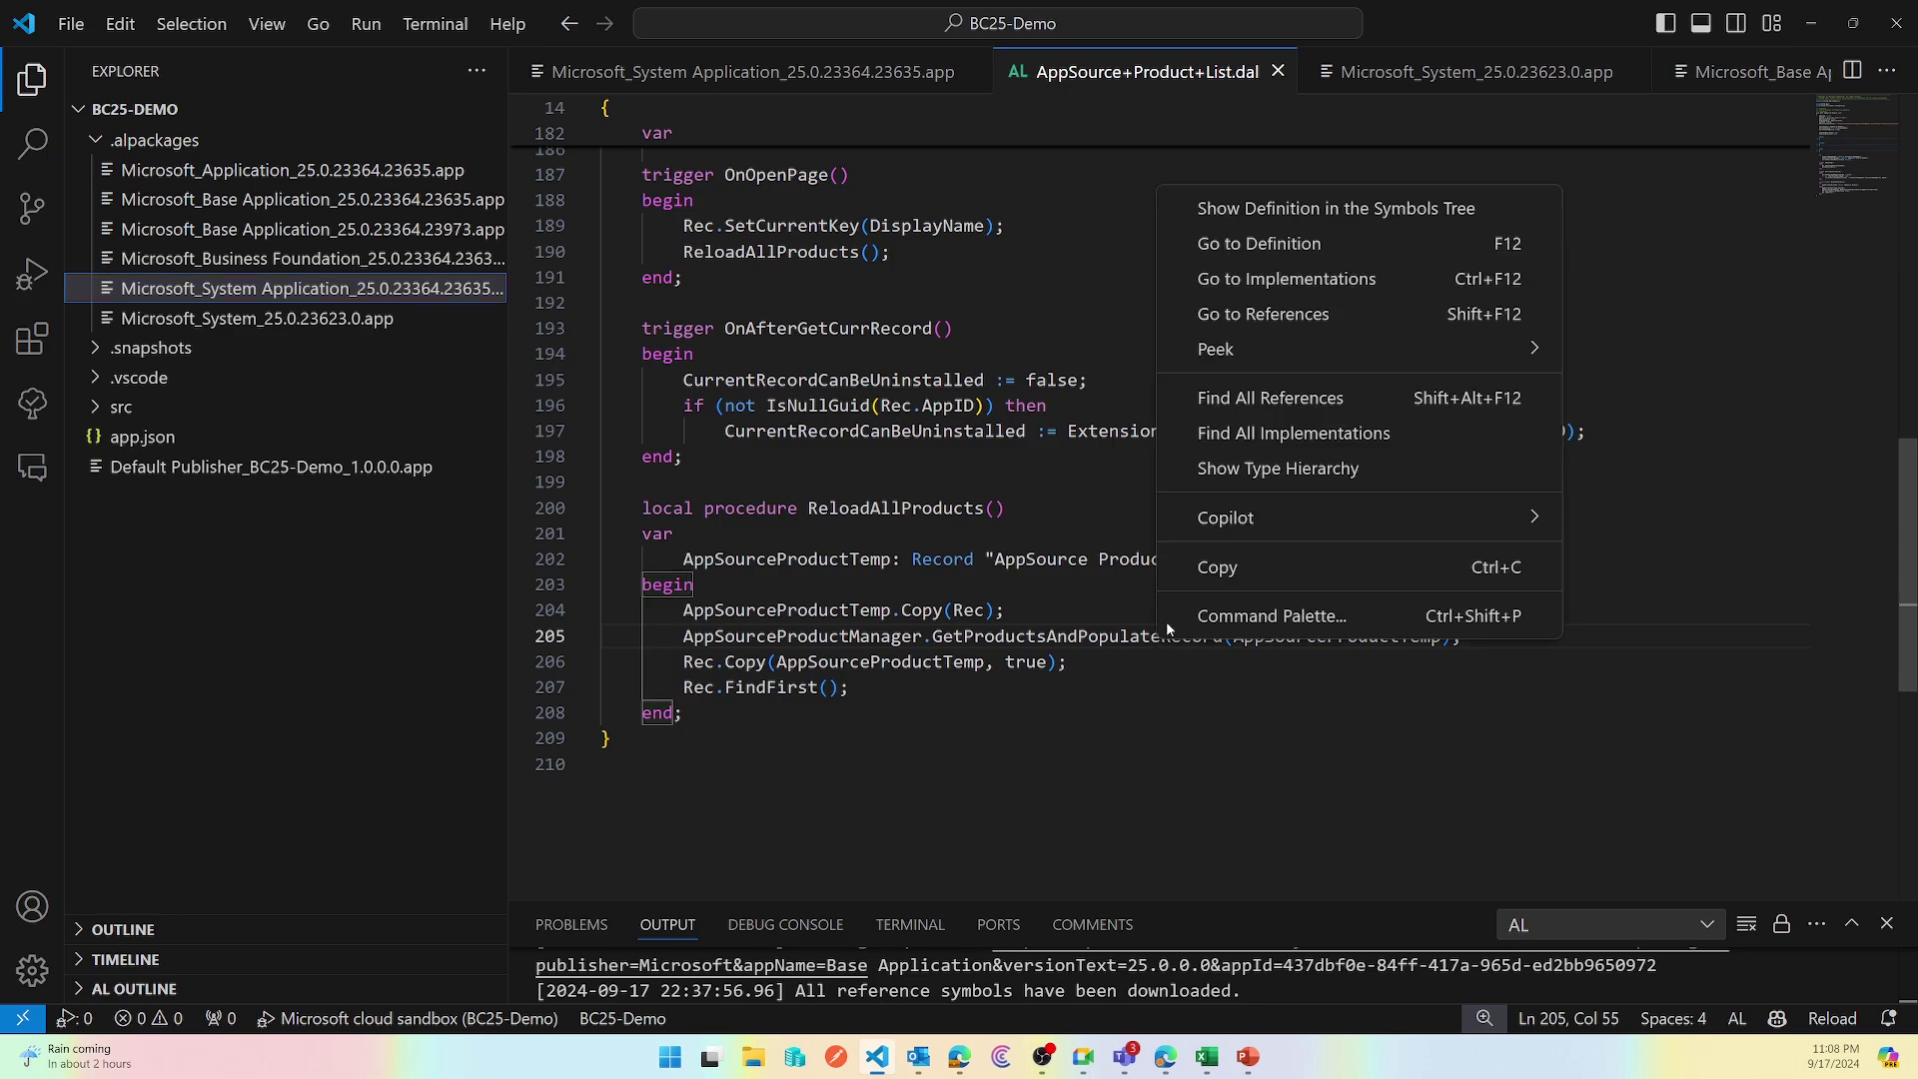
left_click(1286, 253)
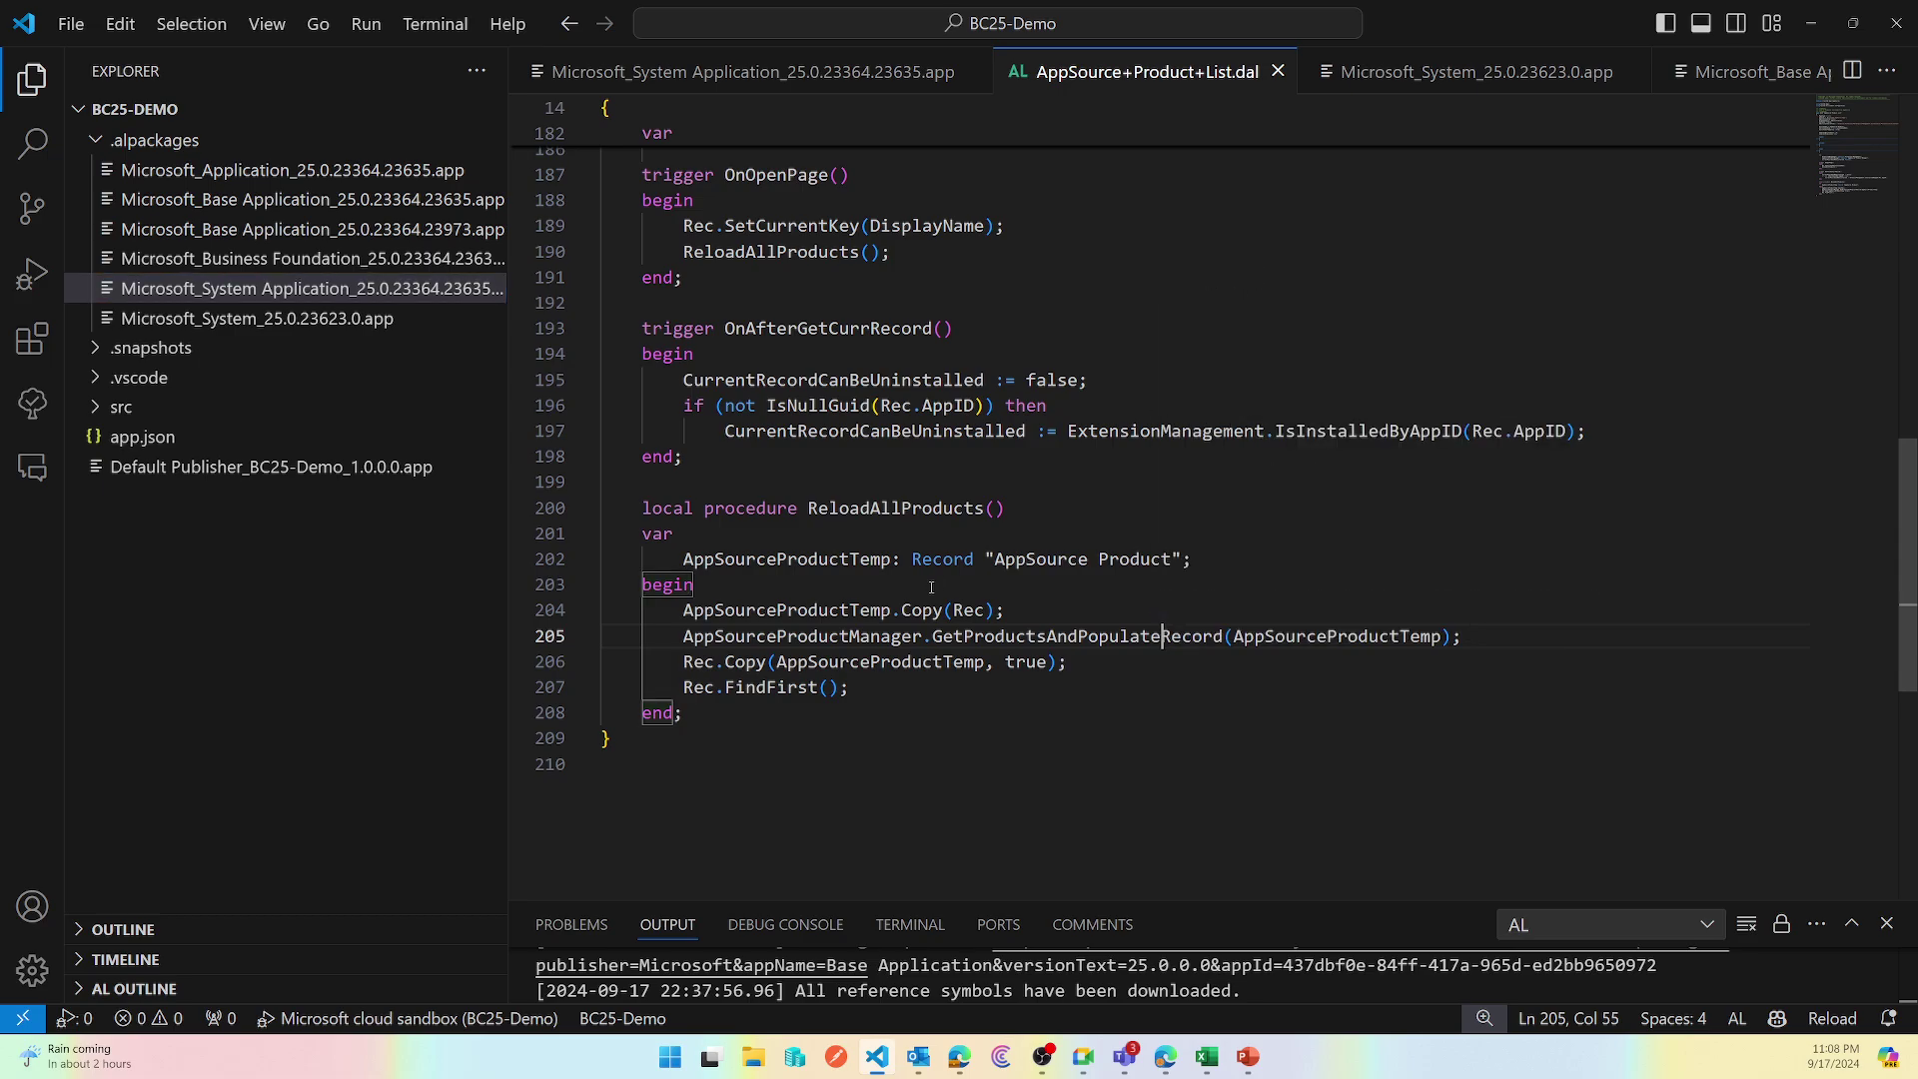
double_click(882, 637)
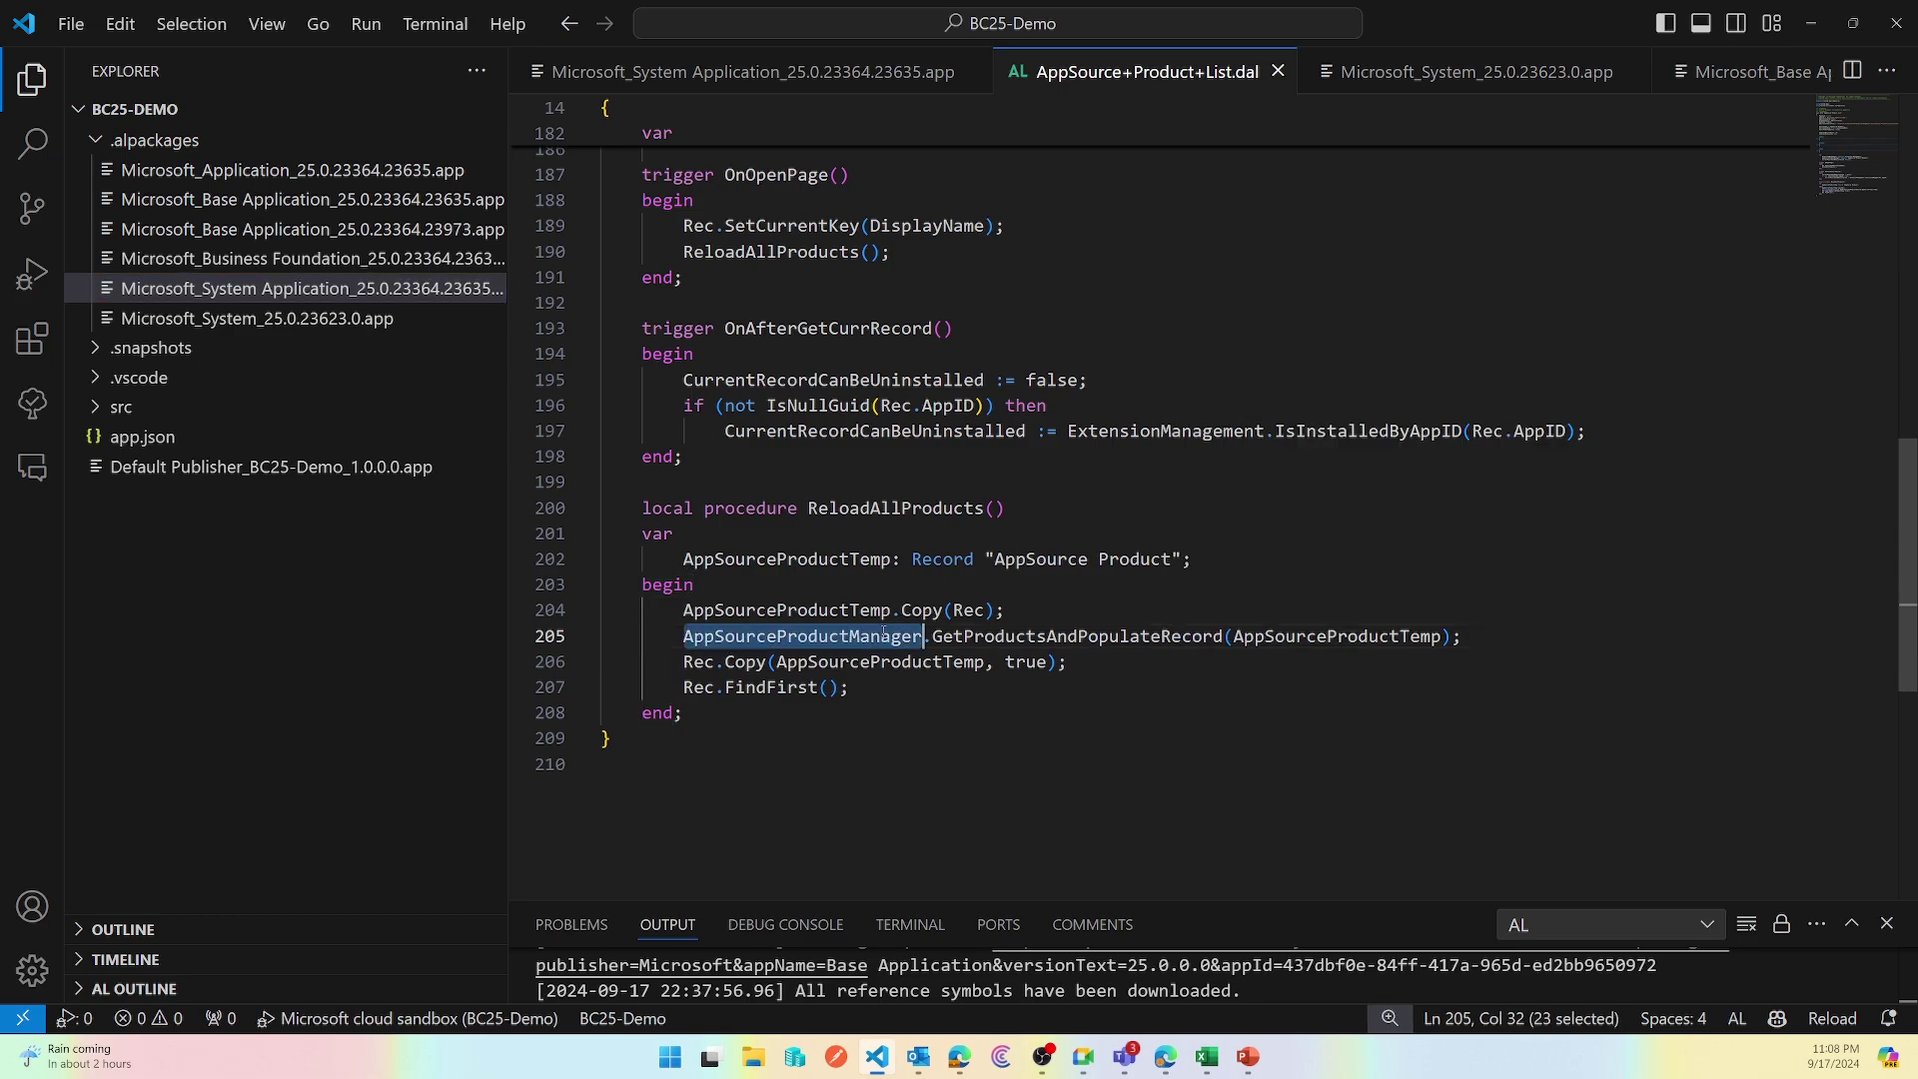
double_click(1077, 637)
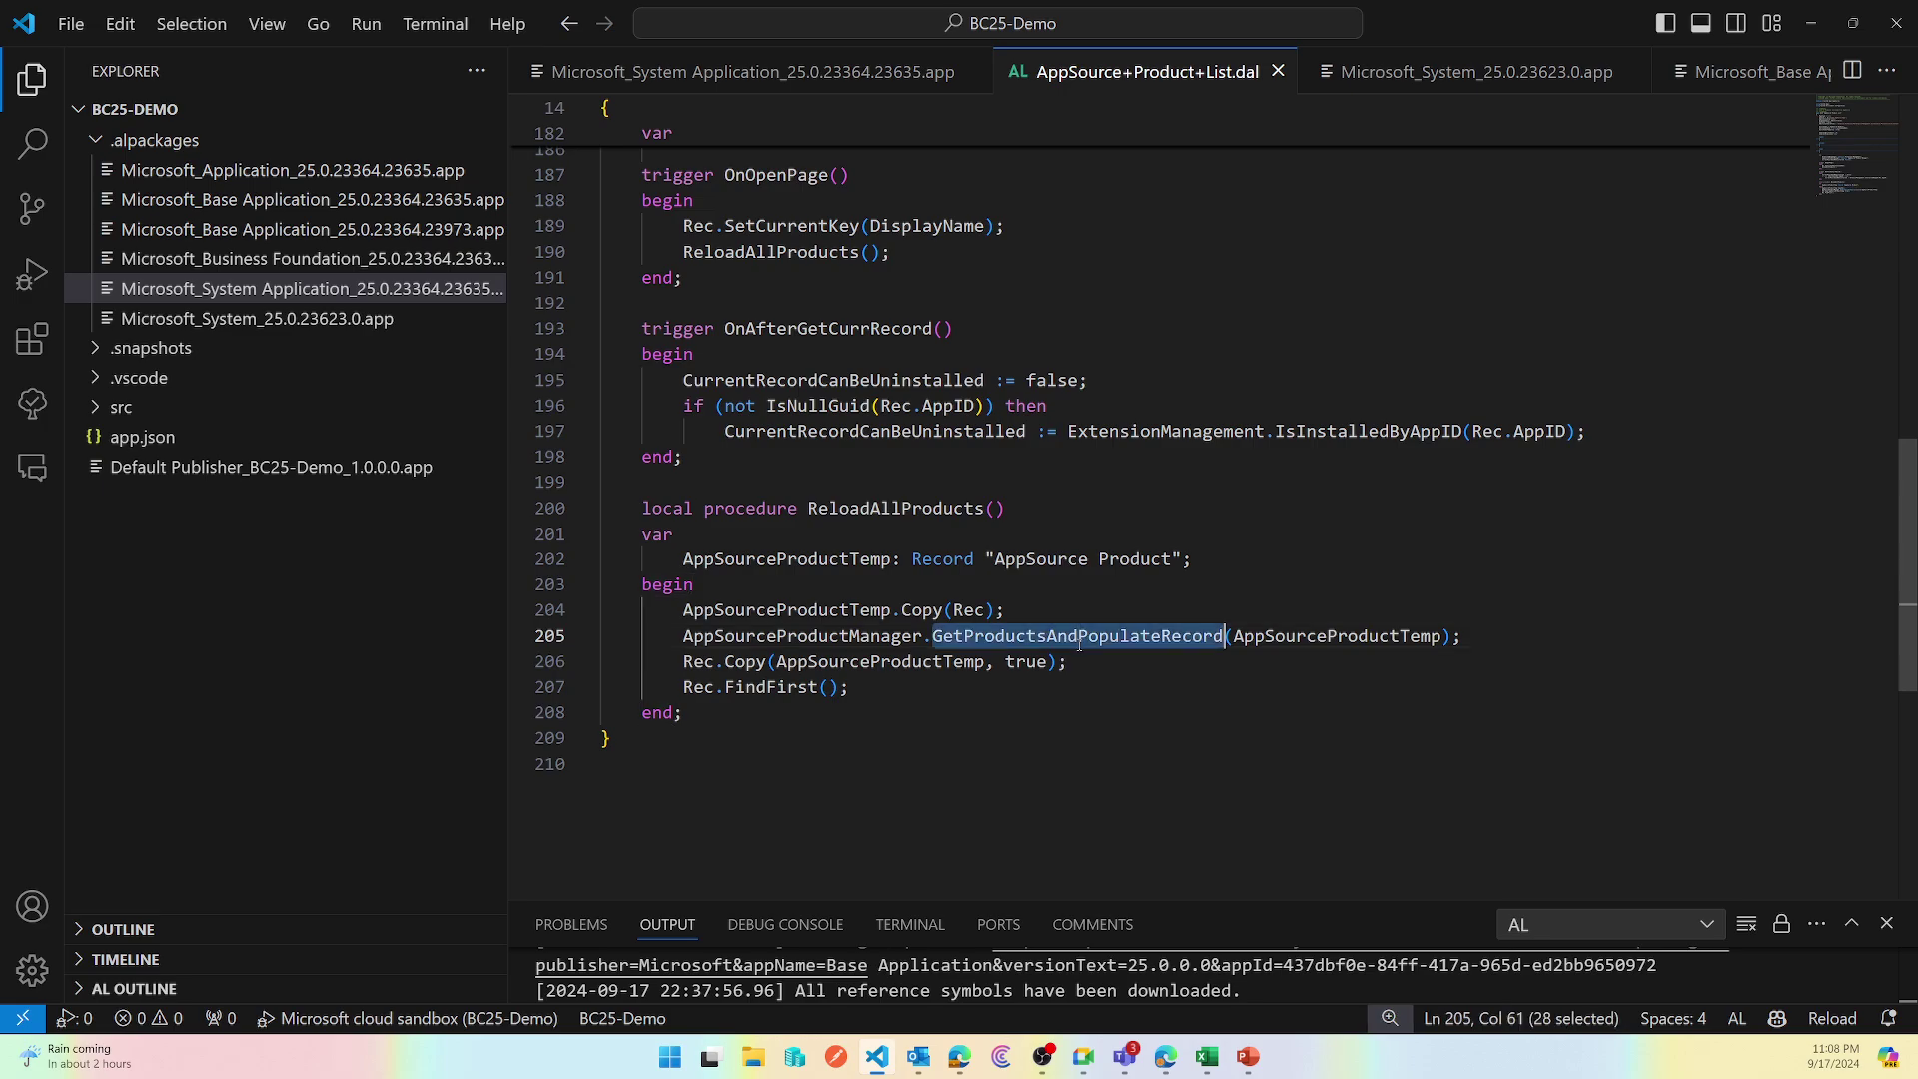
left_click(917, 635)
right_click(916, 636)
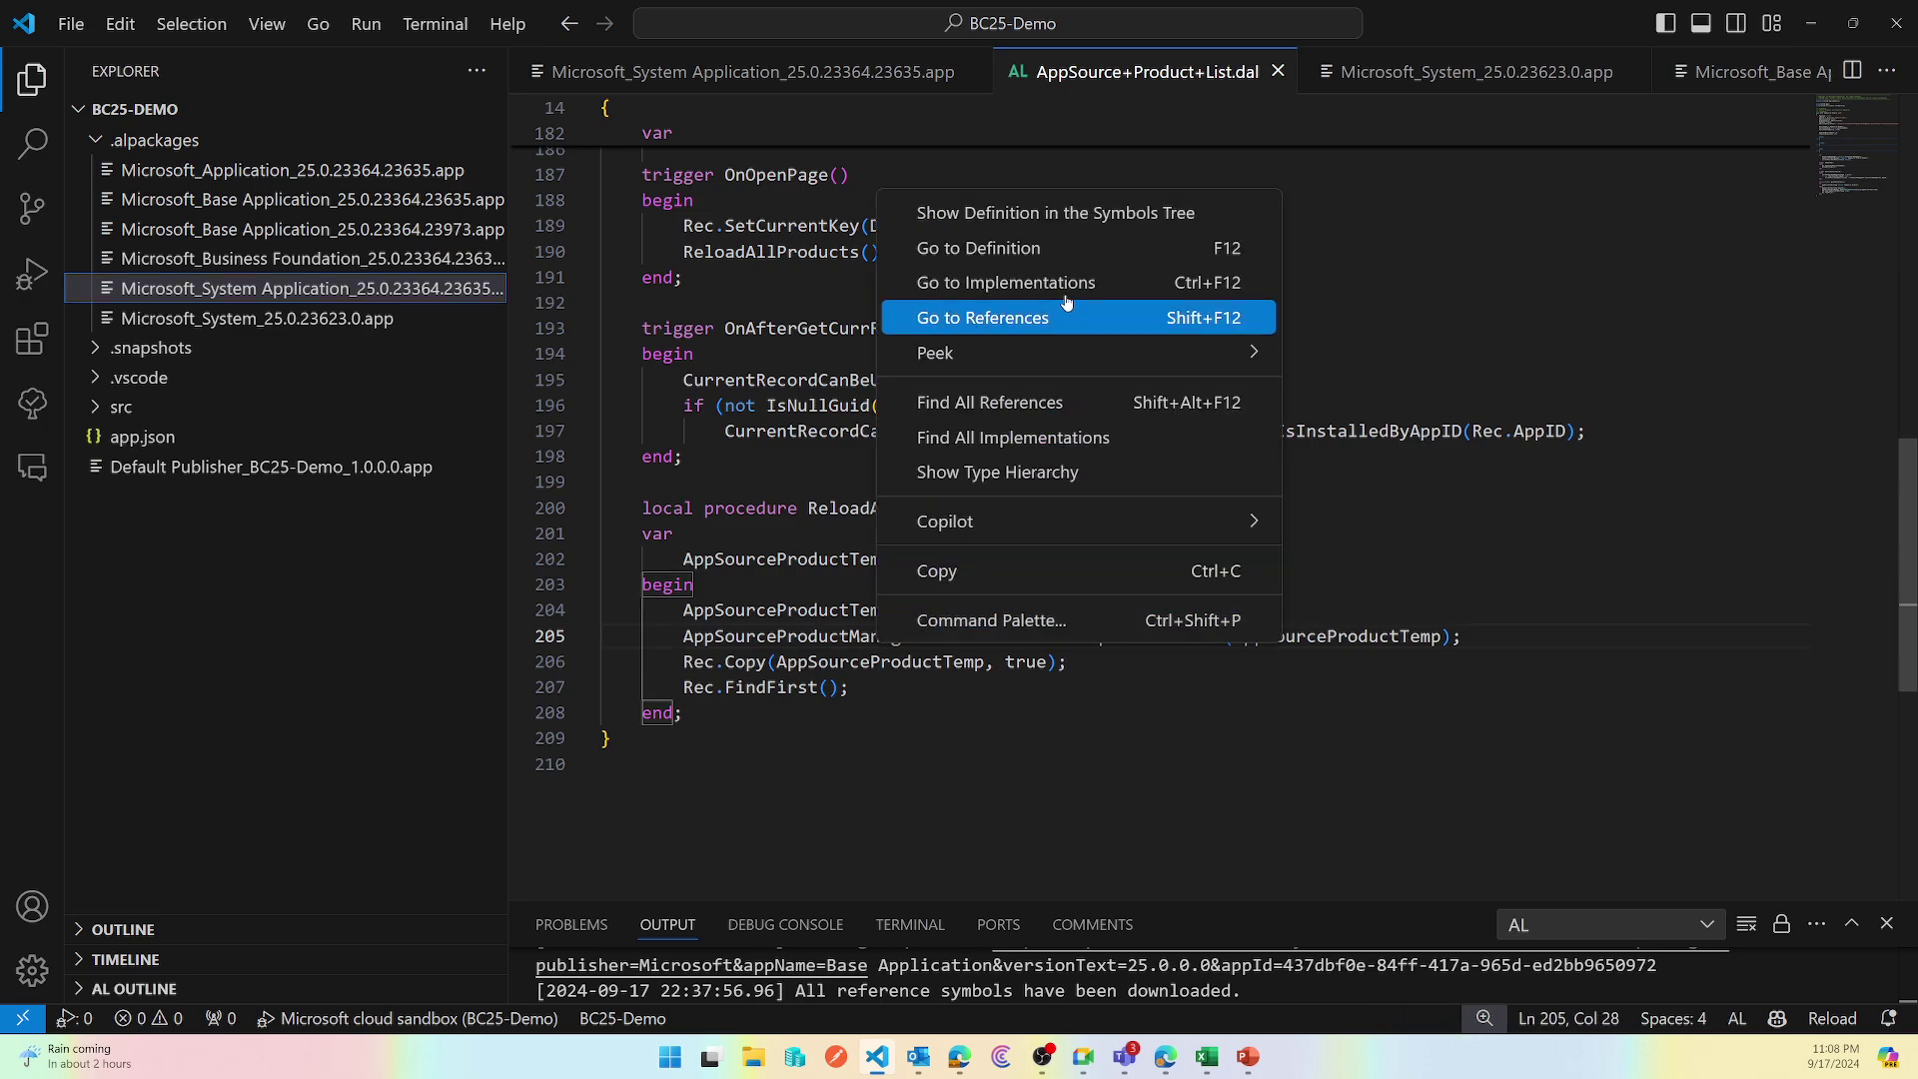
left_click(1071, 246)
left_click(1153, 402)
right_click(1153, 402)
left_click(1249, 466)
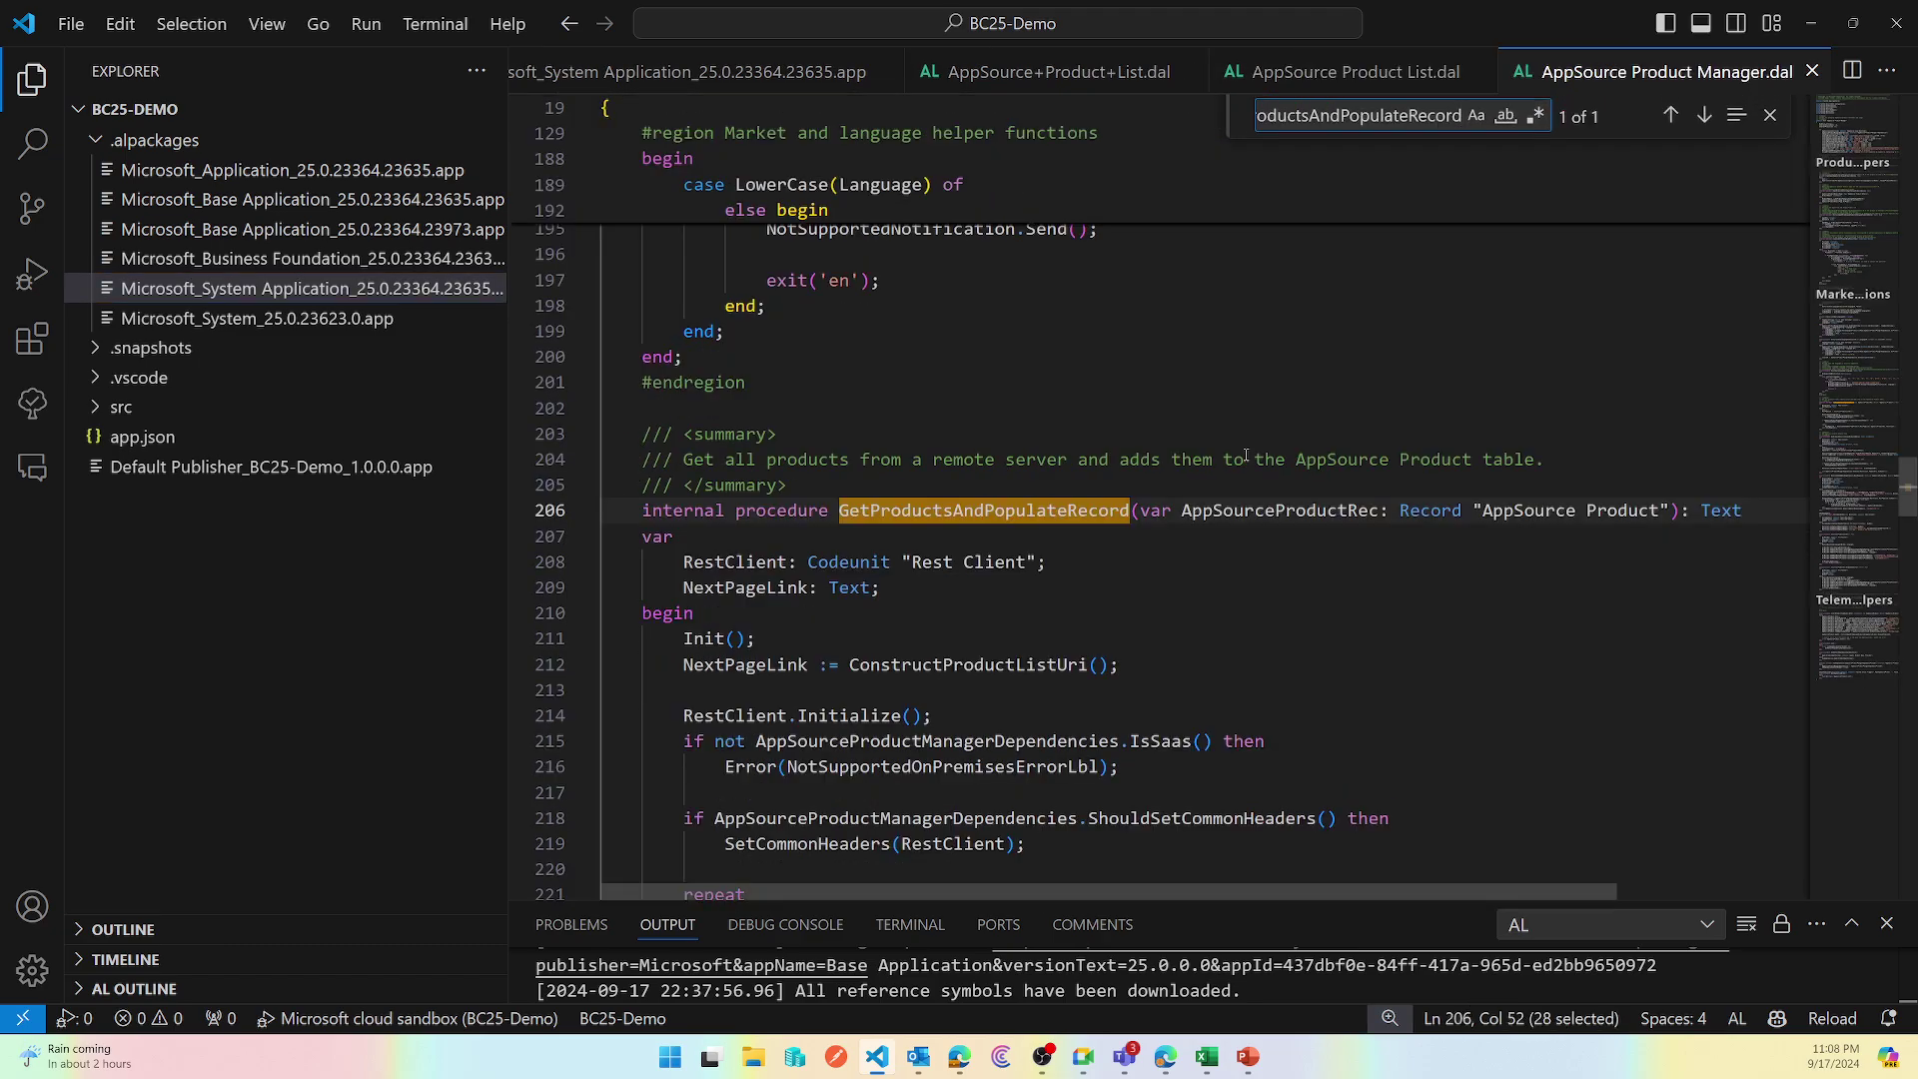
key("Escape")
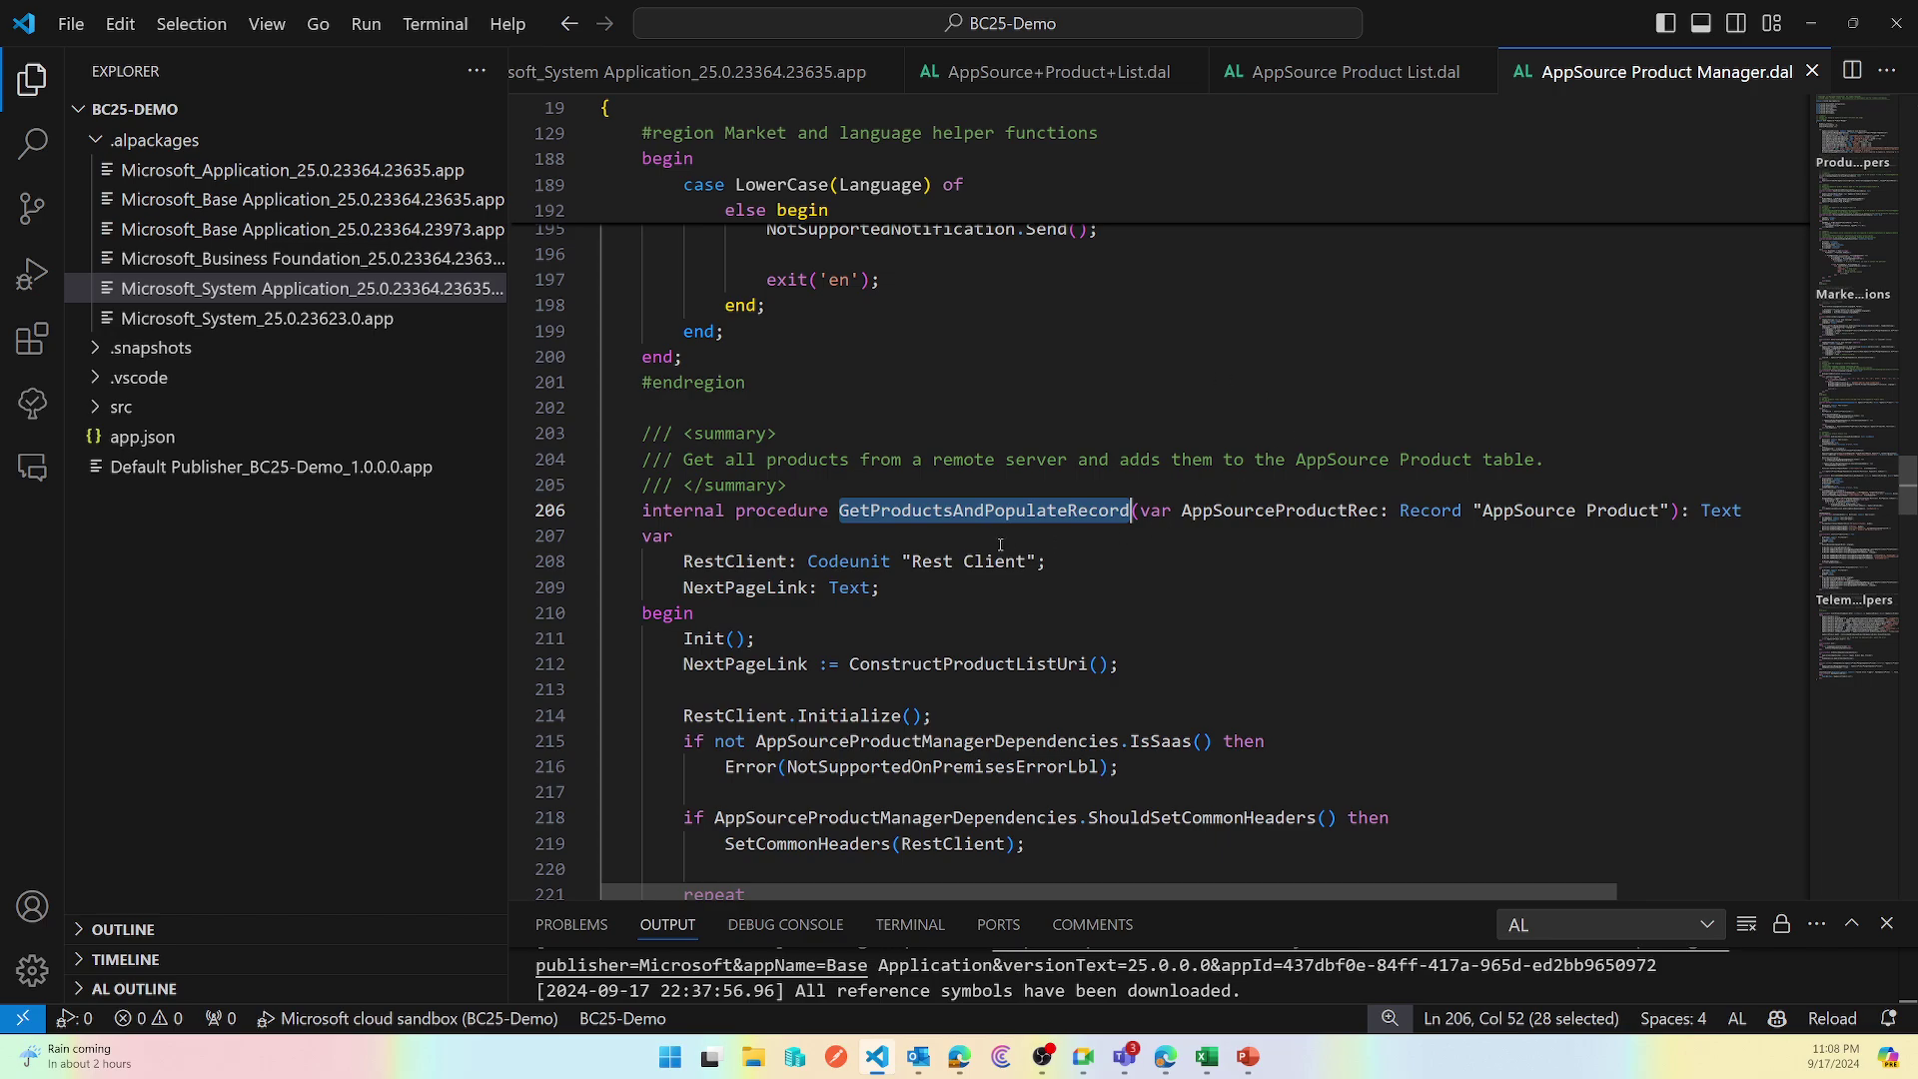
scroll(1000, 545, "down", 1)
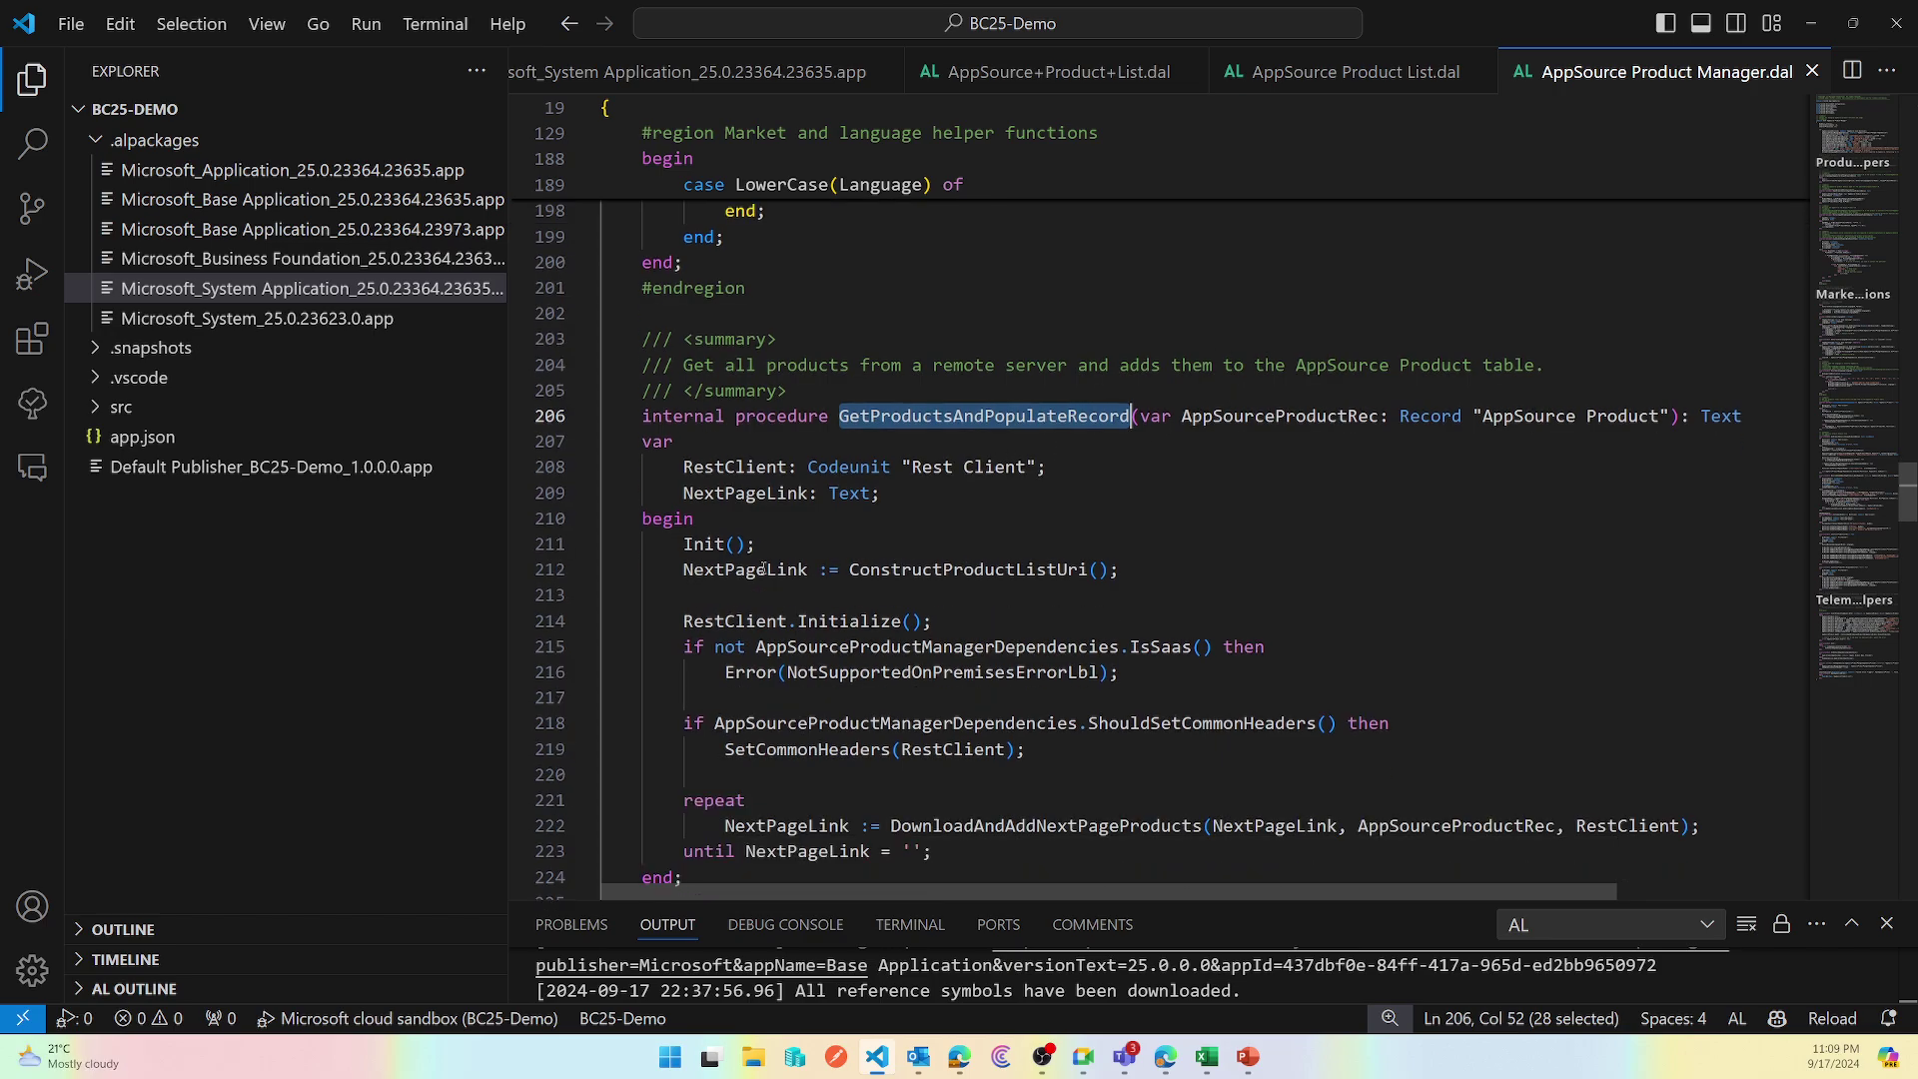
double_click(946, 571)
scroll(945, 573, "down", 1)
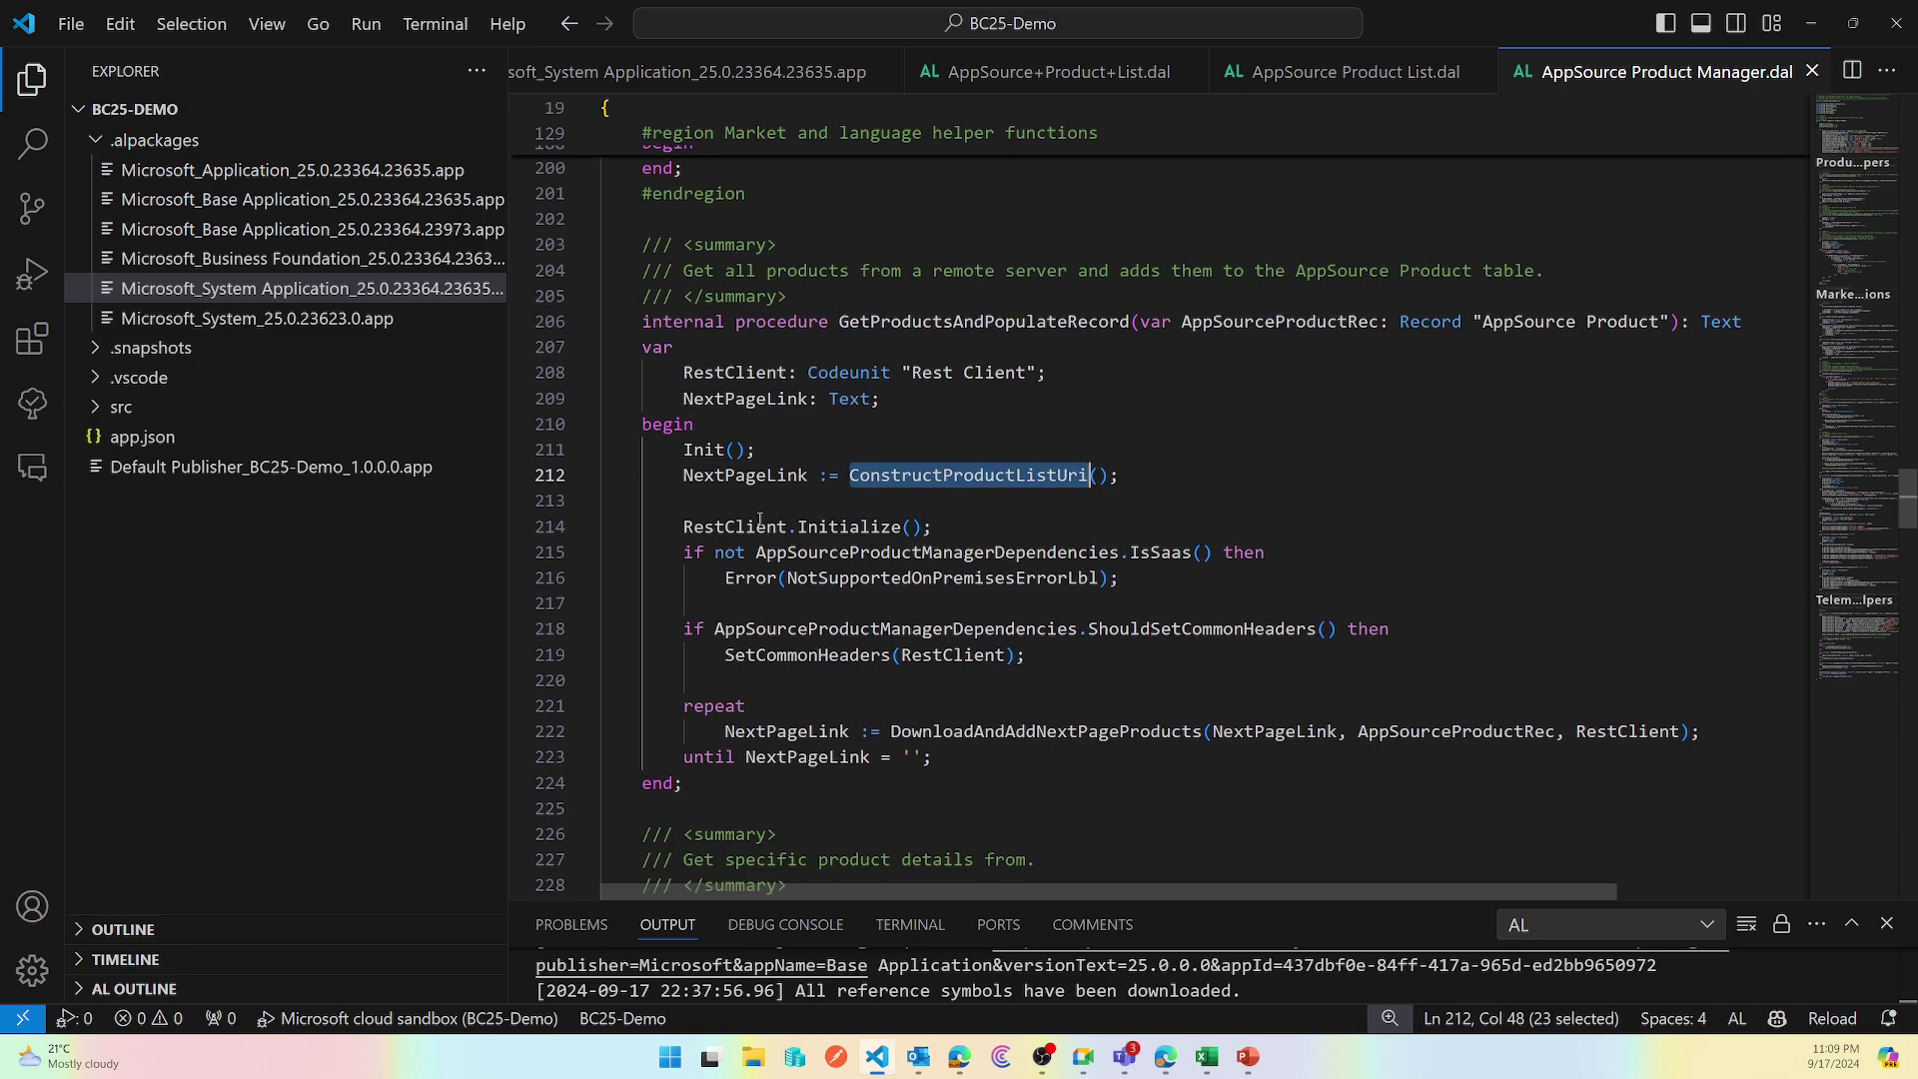
double_click(832, 527)
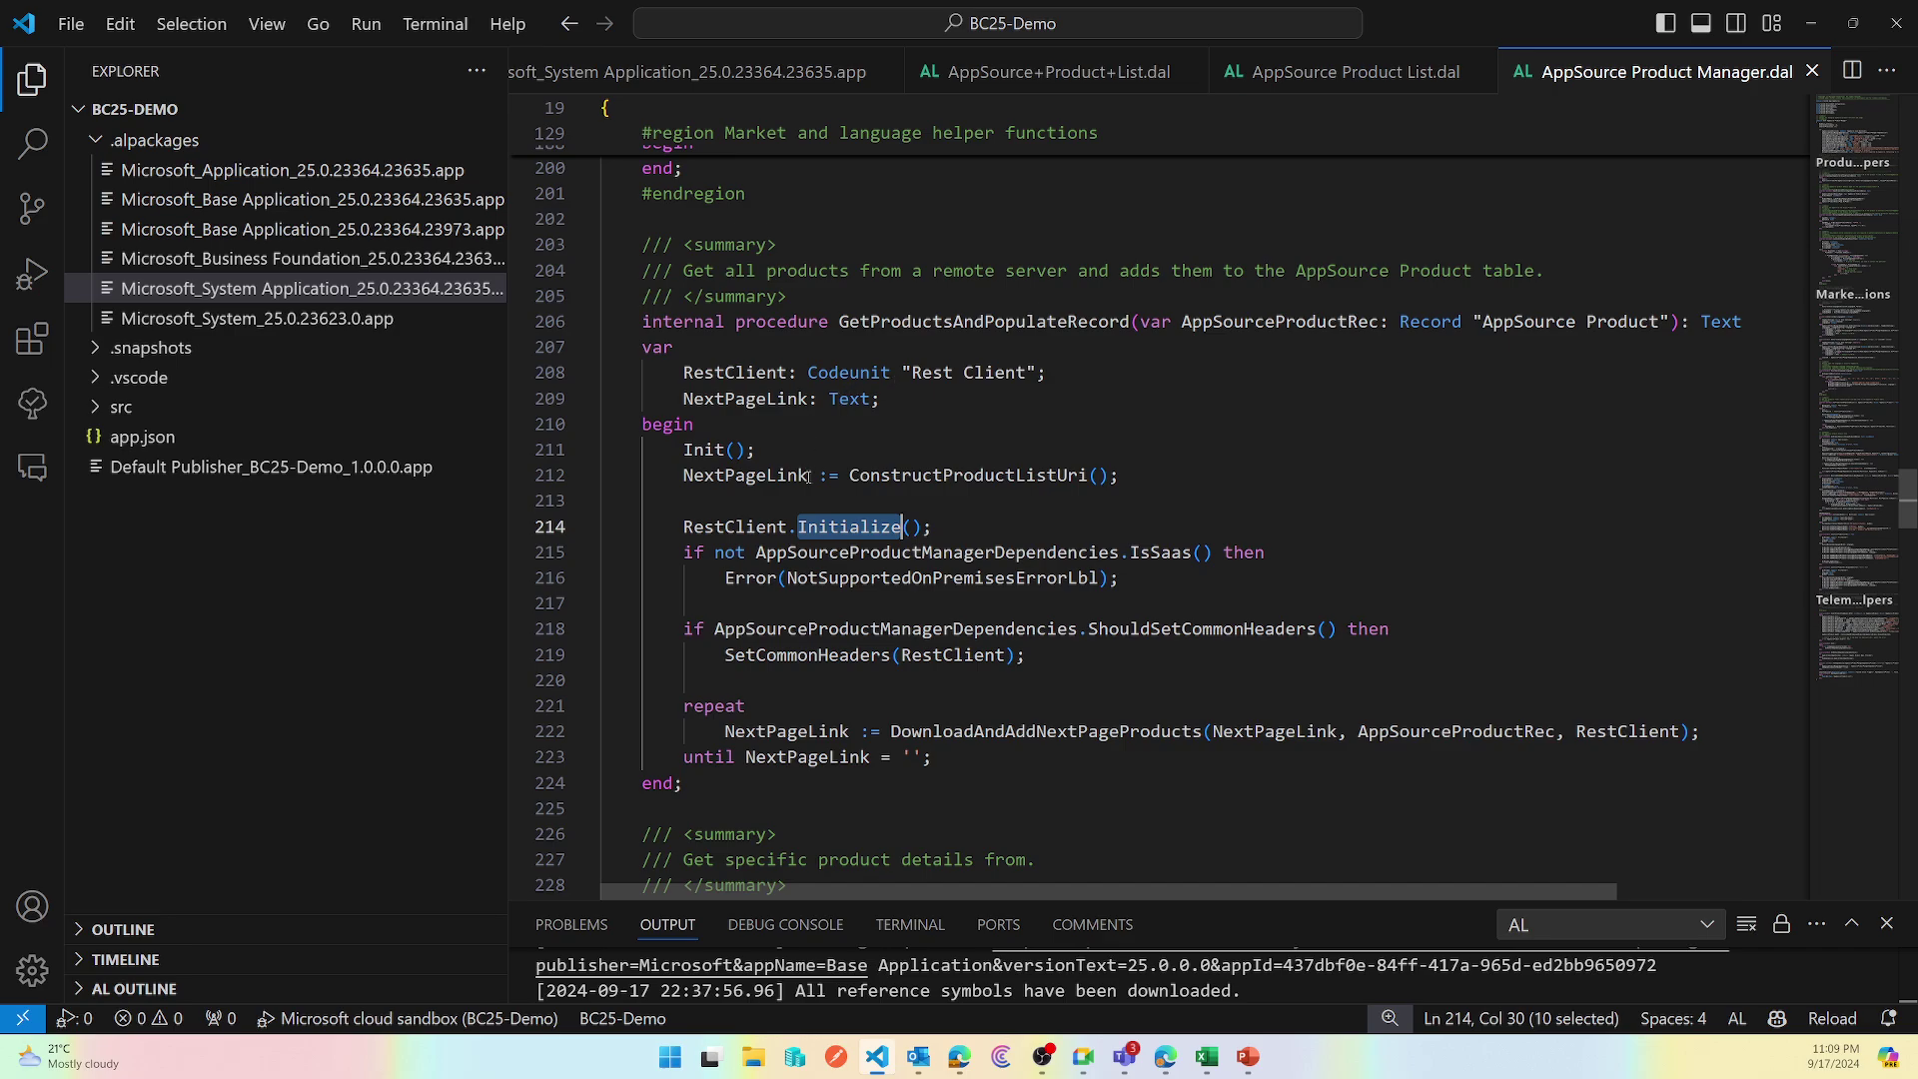
double_click(1162, 553)
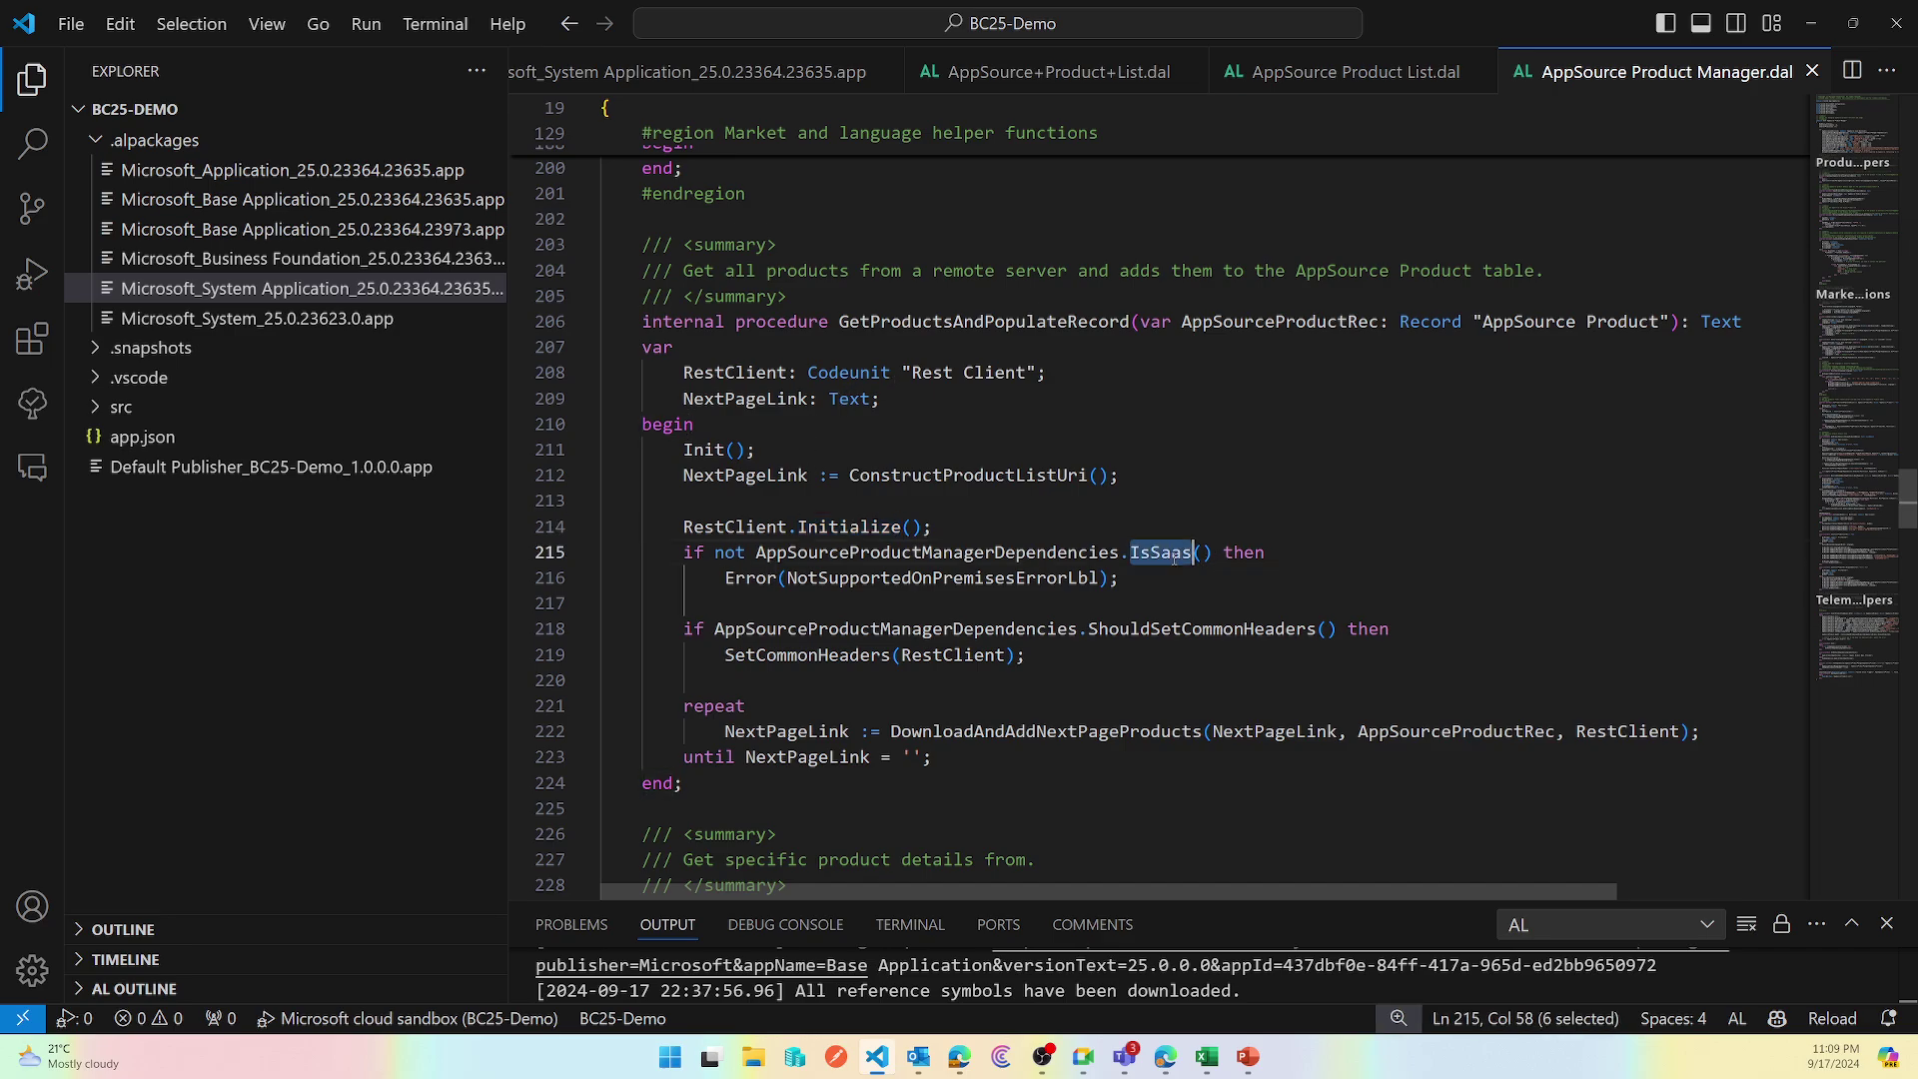
double_click(965, 563)
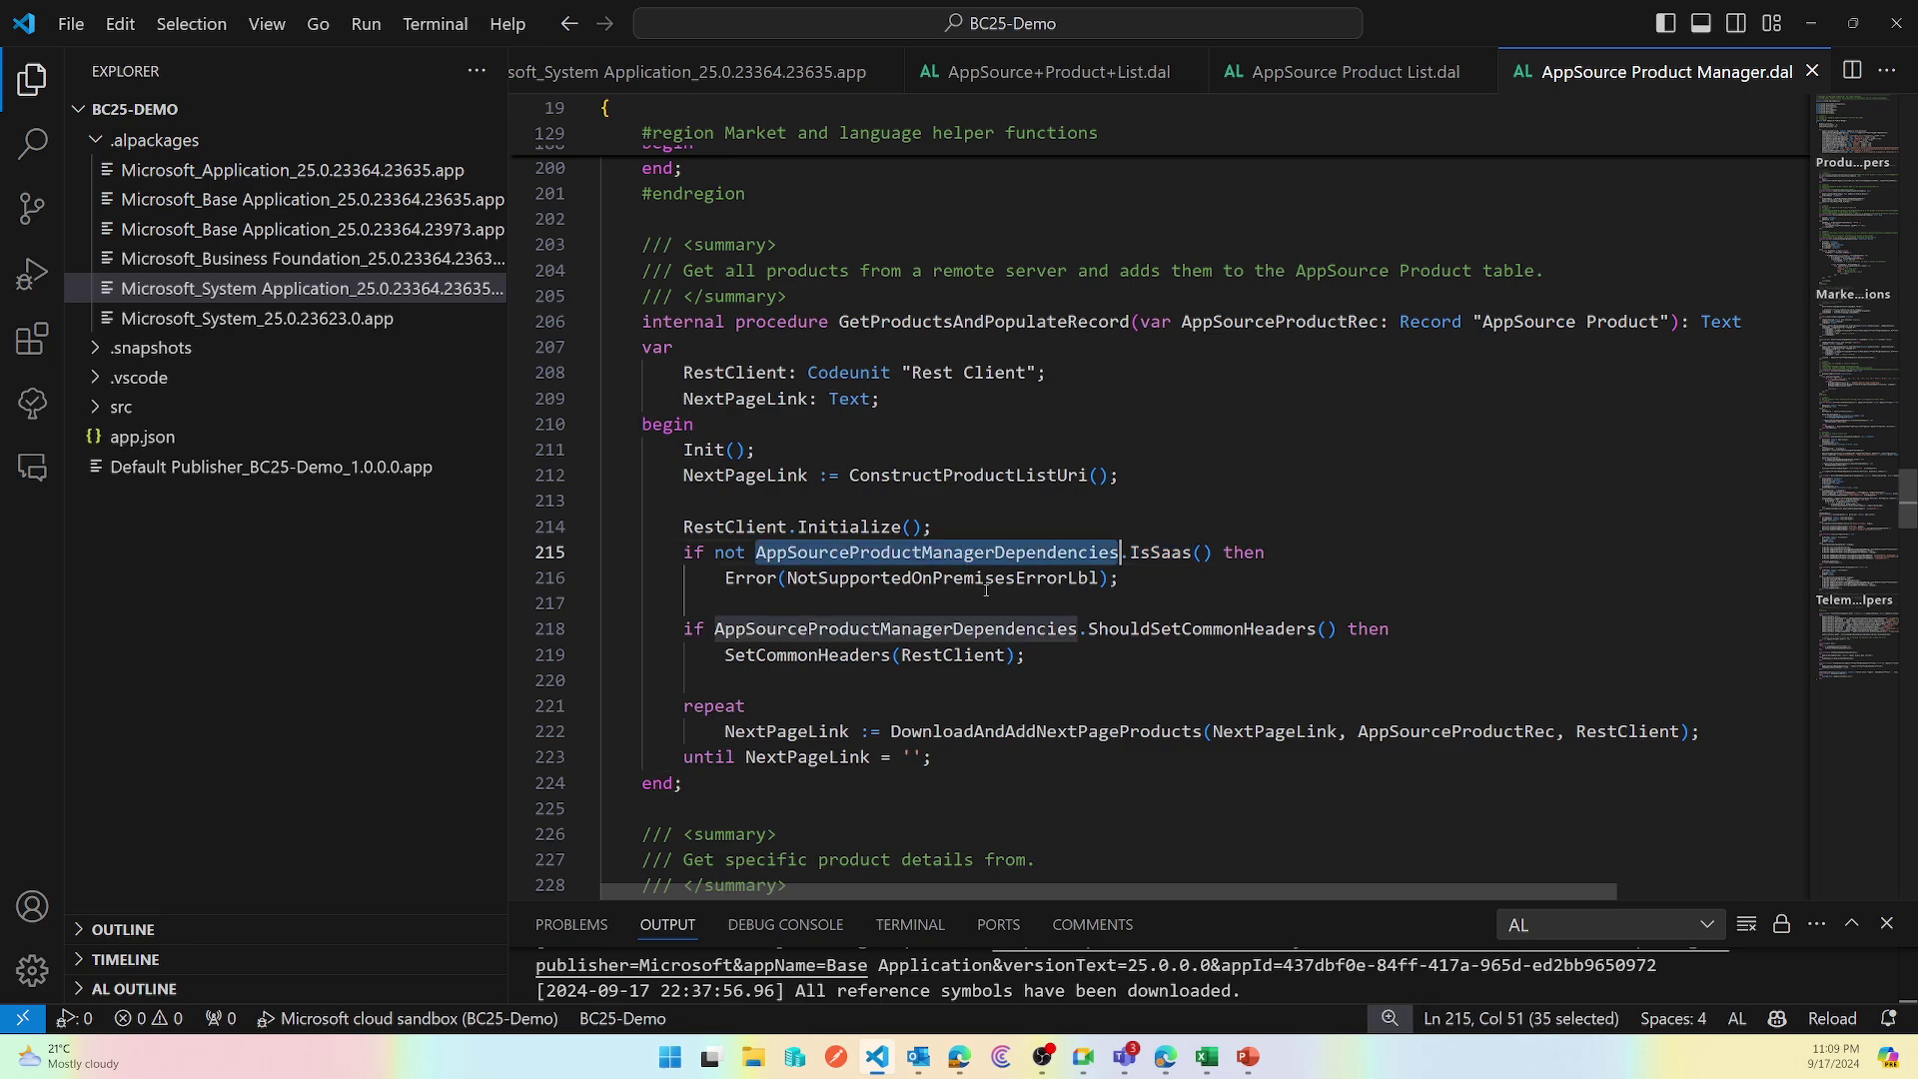
double_click(1217, 629)
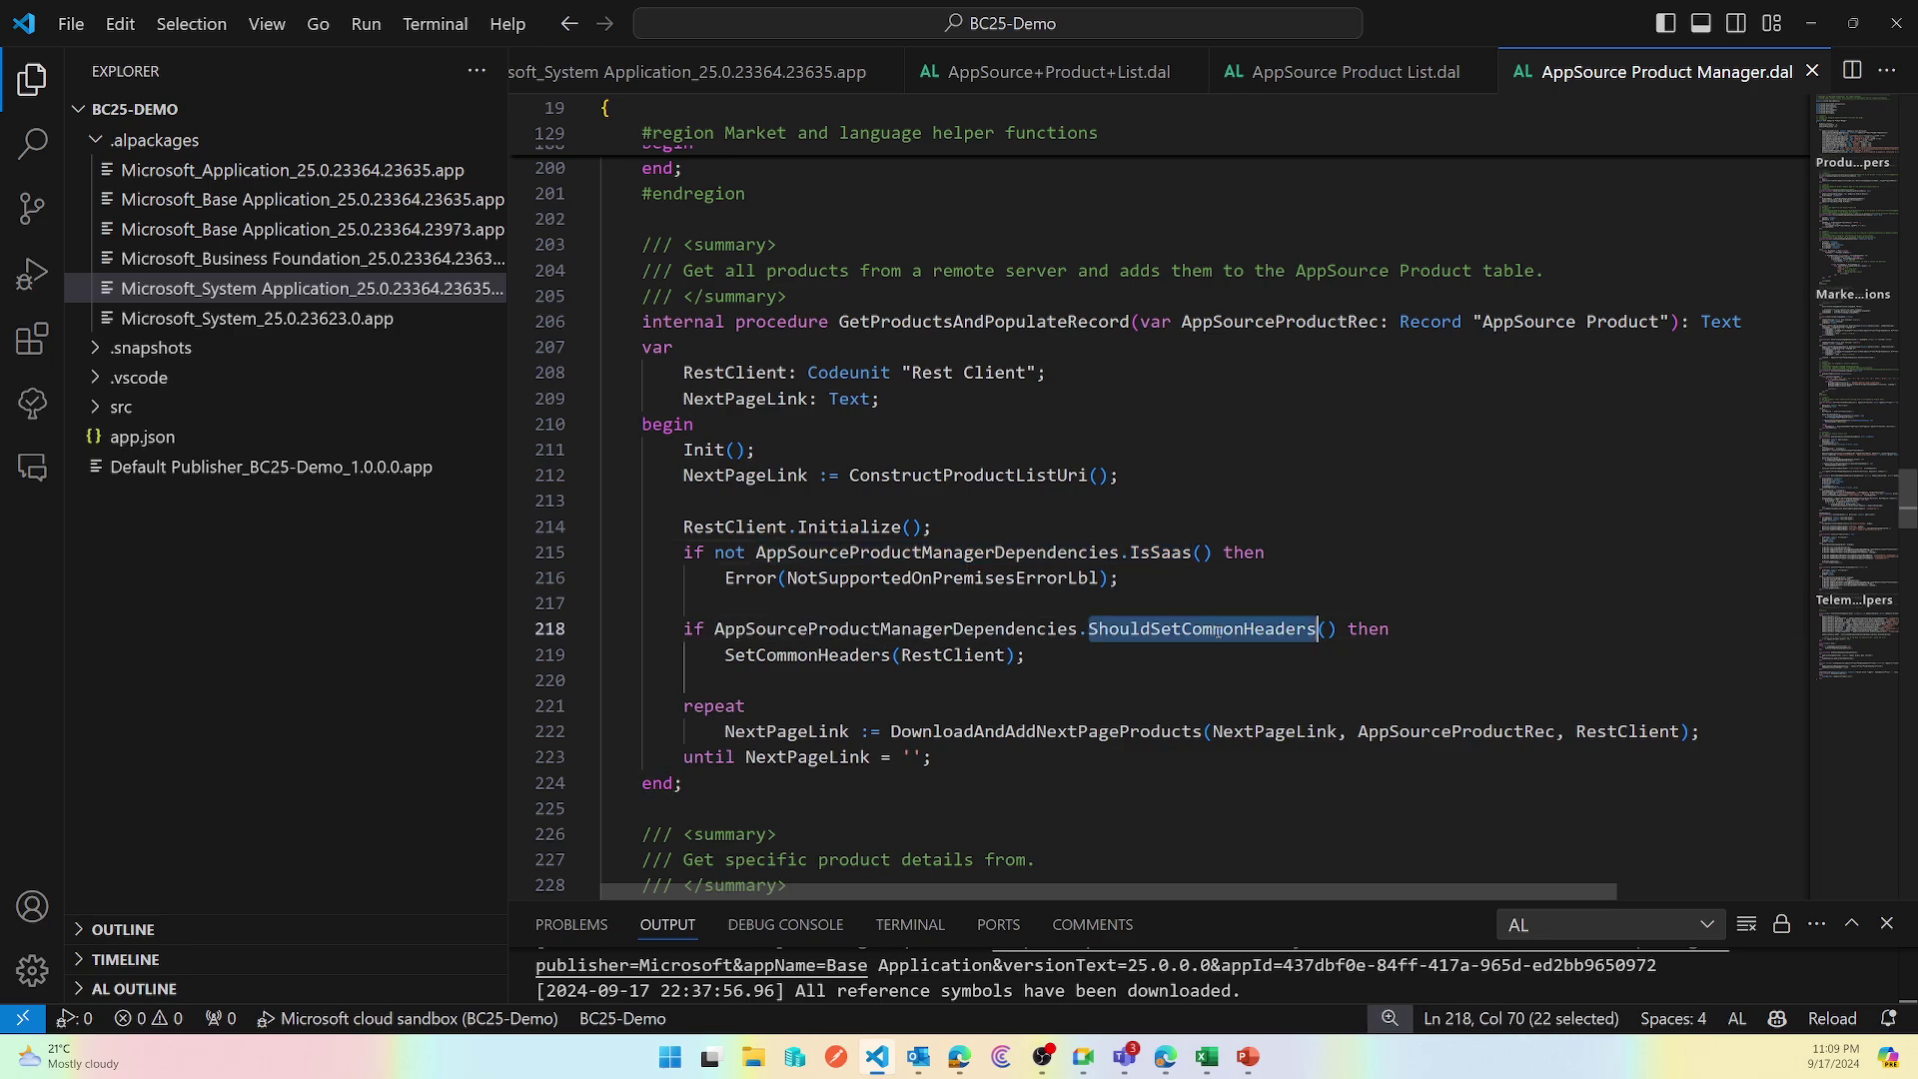
double_click(937, 653)
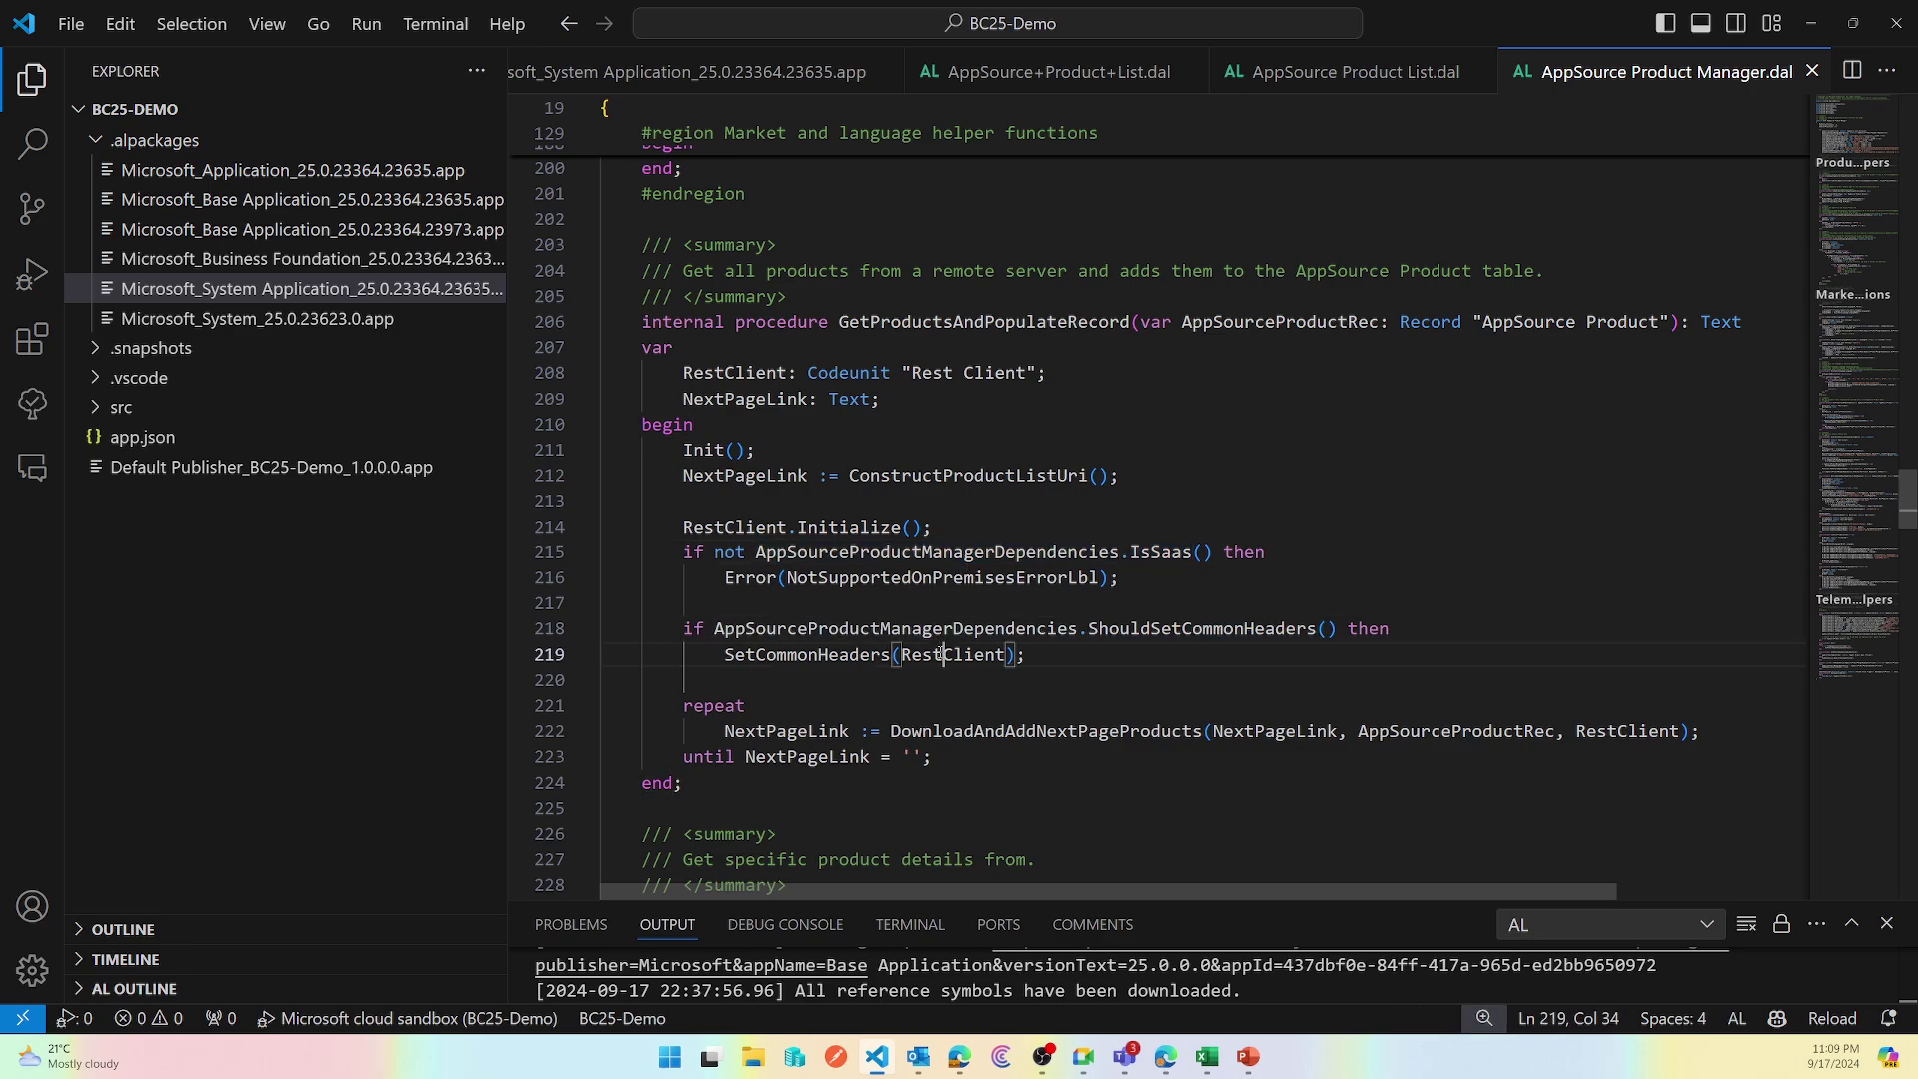
left_click(827, 736)
double_click(1055, 732)
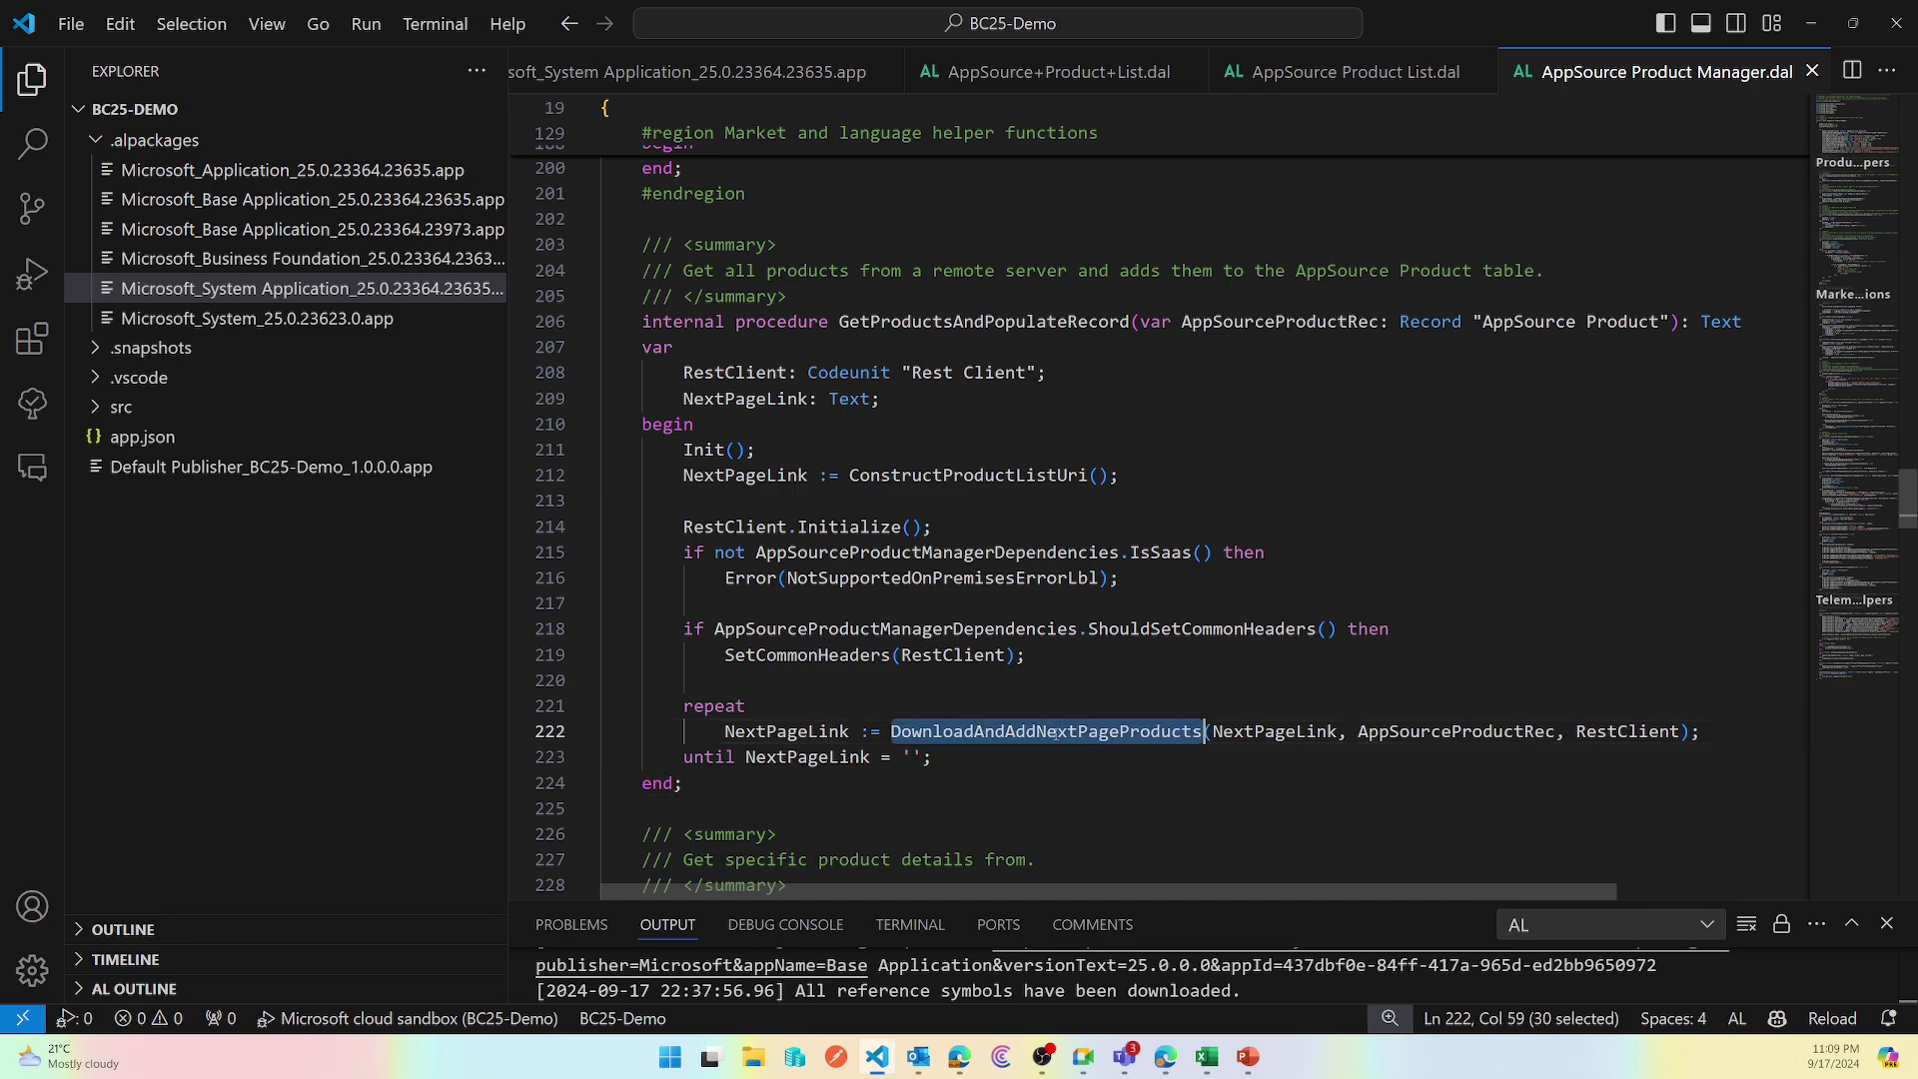
scroll(1056, 734, "down", 3)
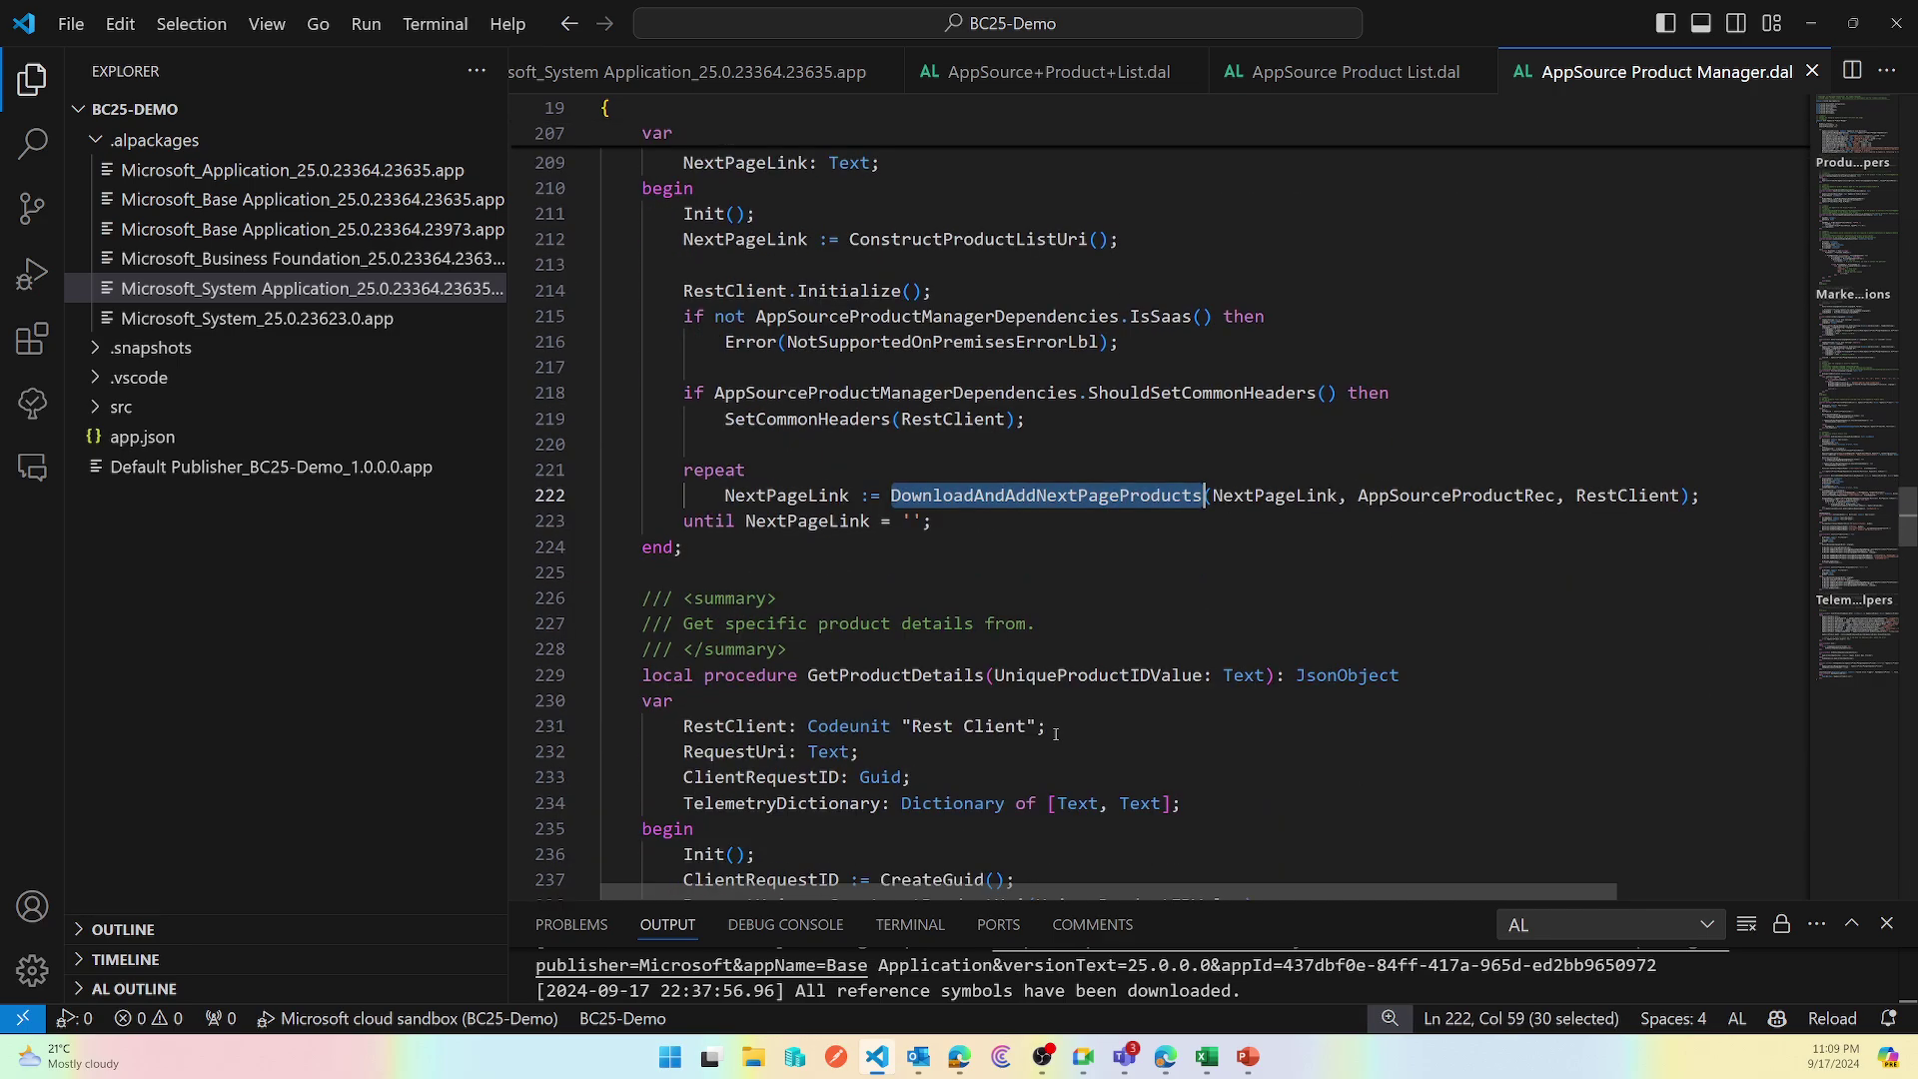
scroll(1113, 705, "up", 2)
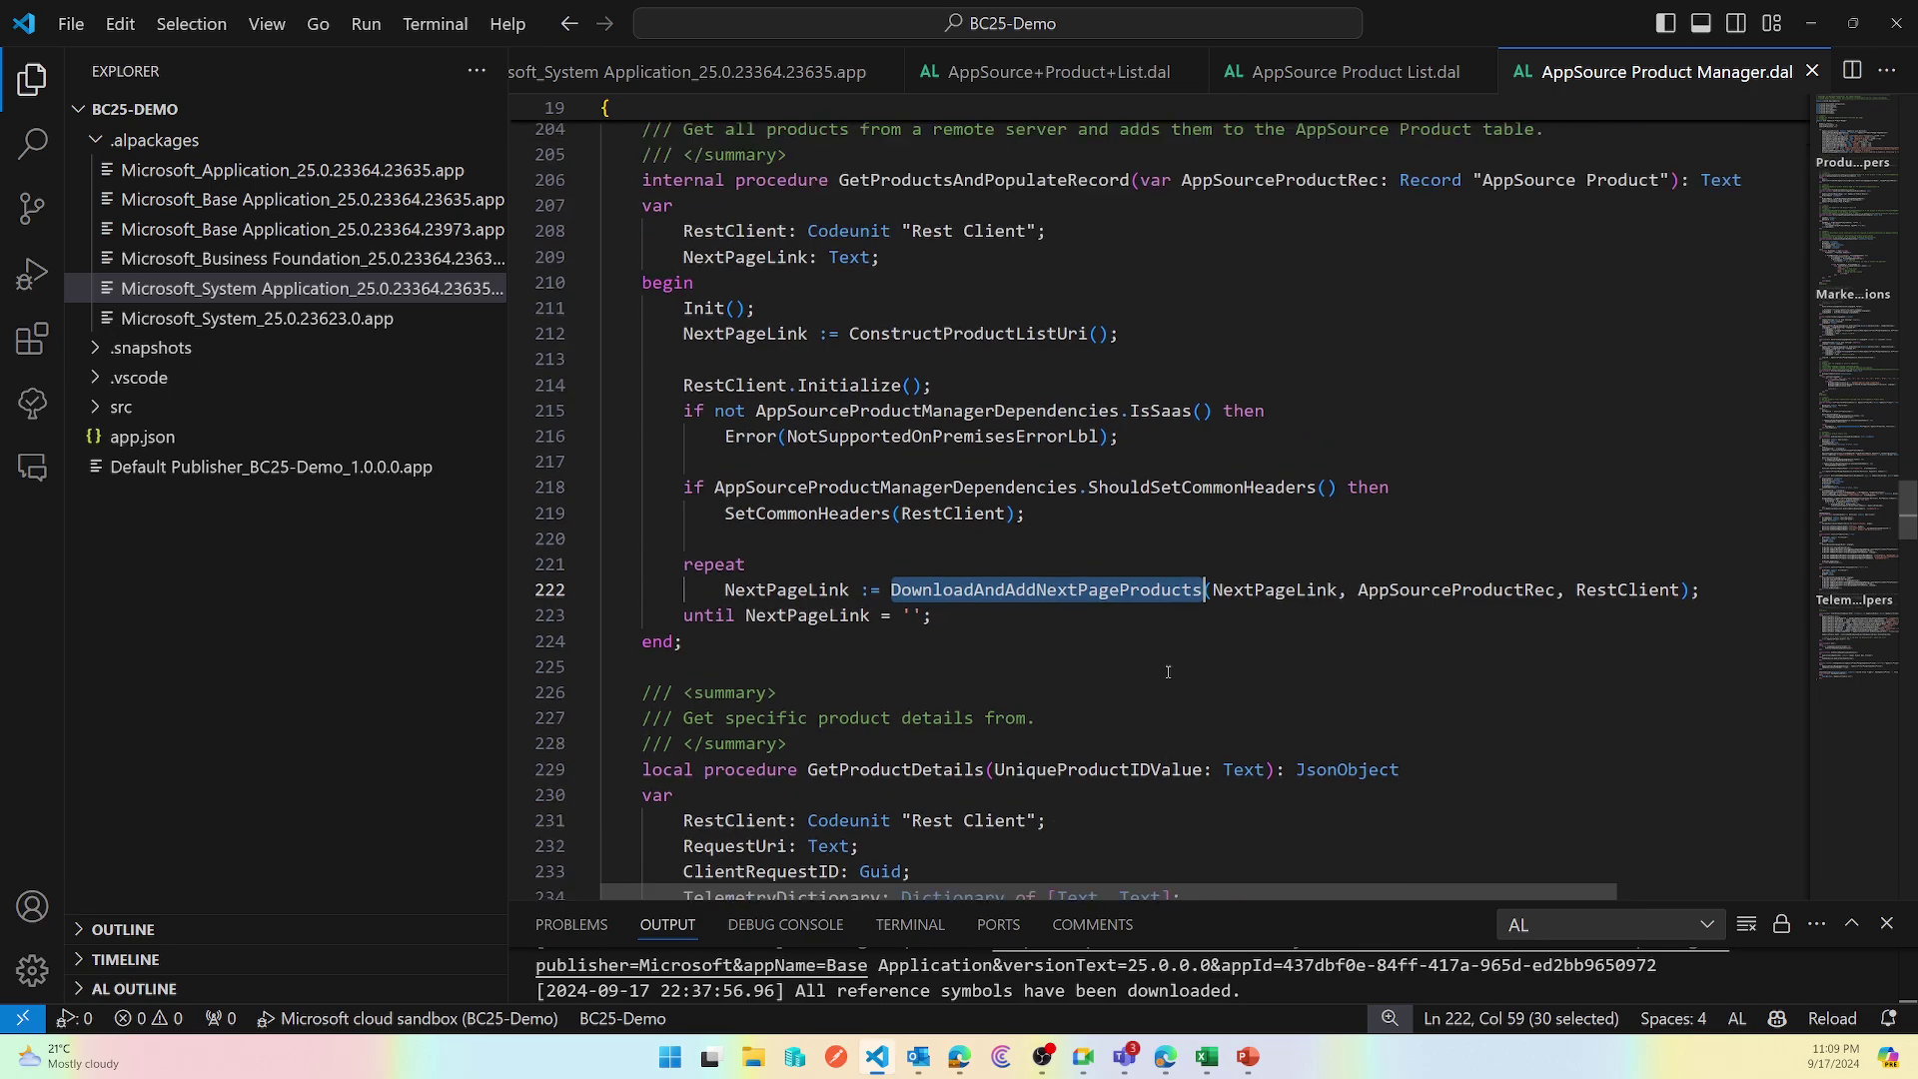
- Go to the definition of ConstructProductListUri
left_click(994, 381)
right_click(993, 380)
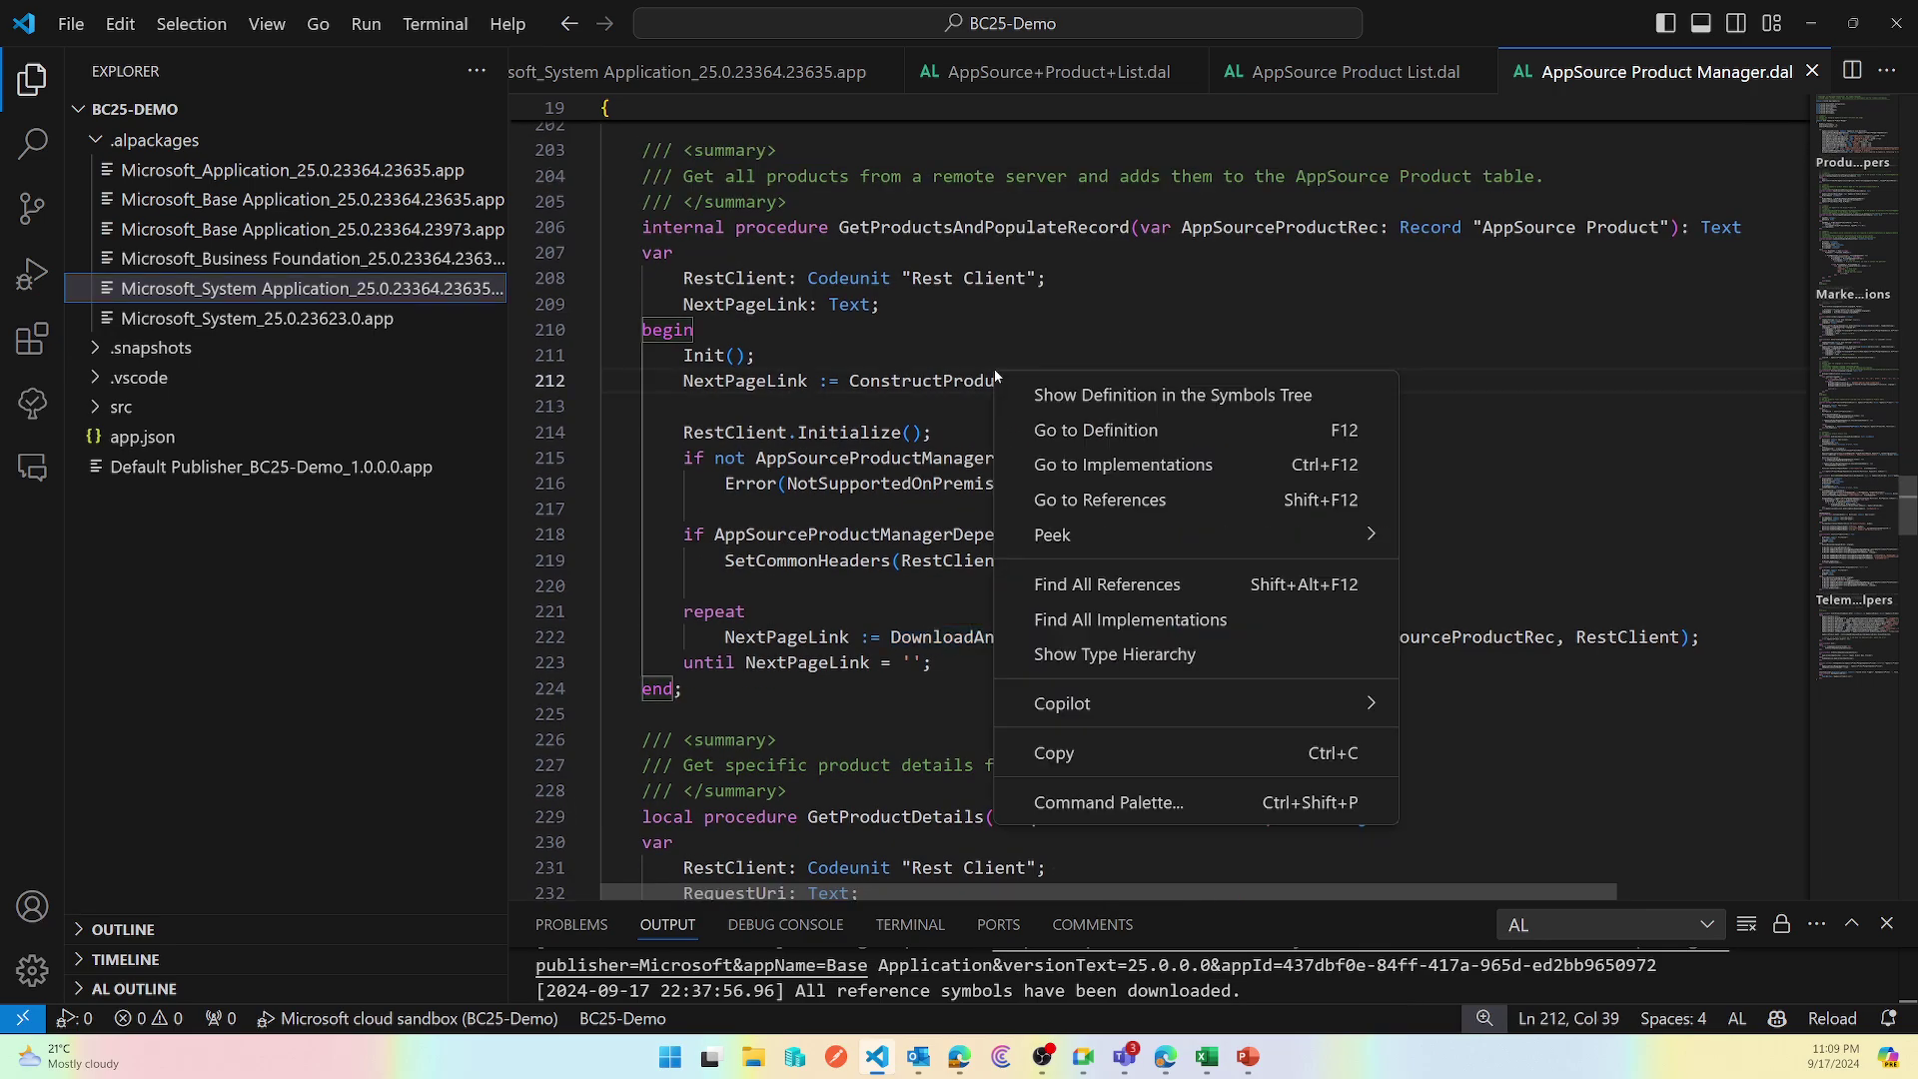
left_click(1091, 429)
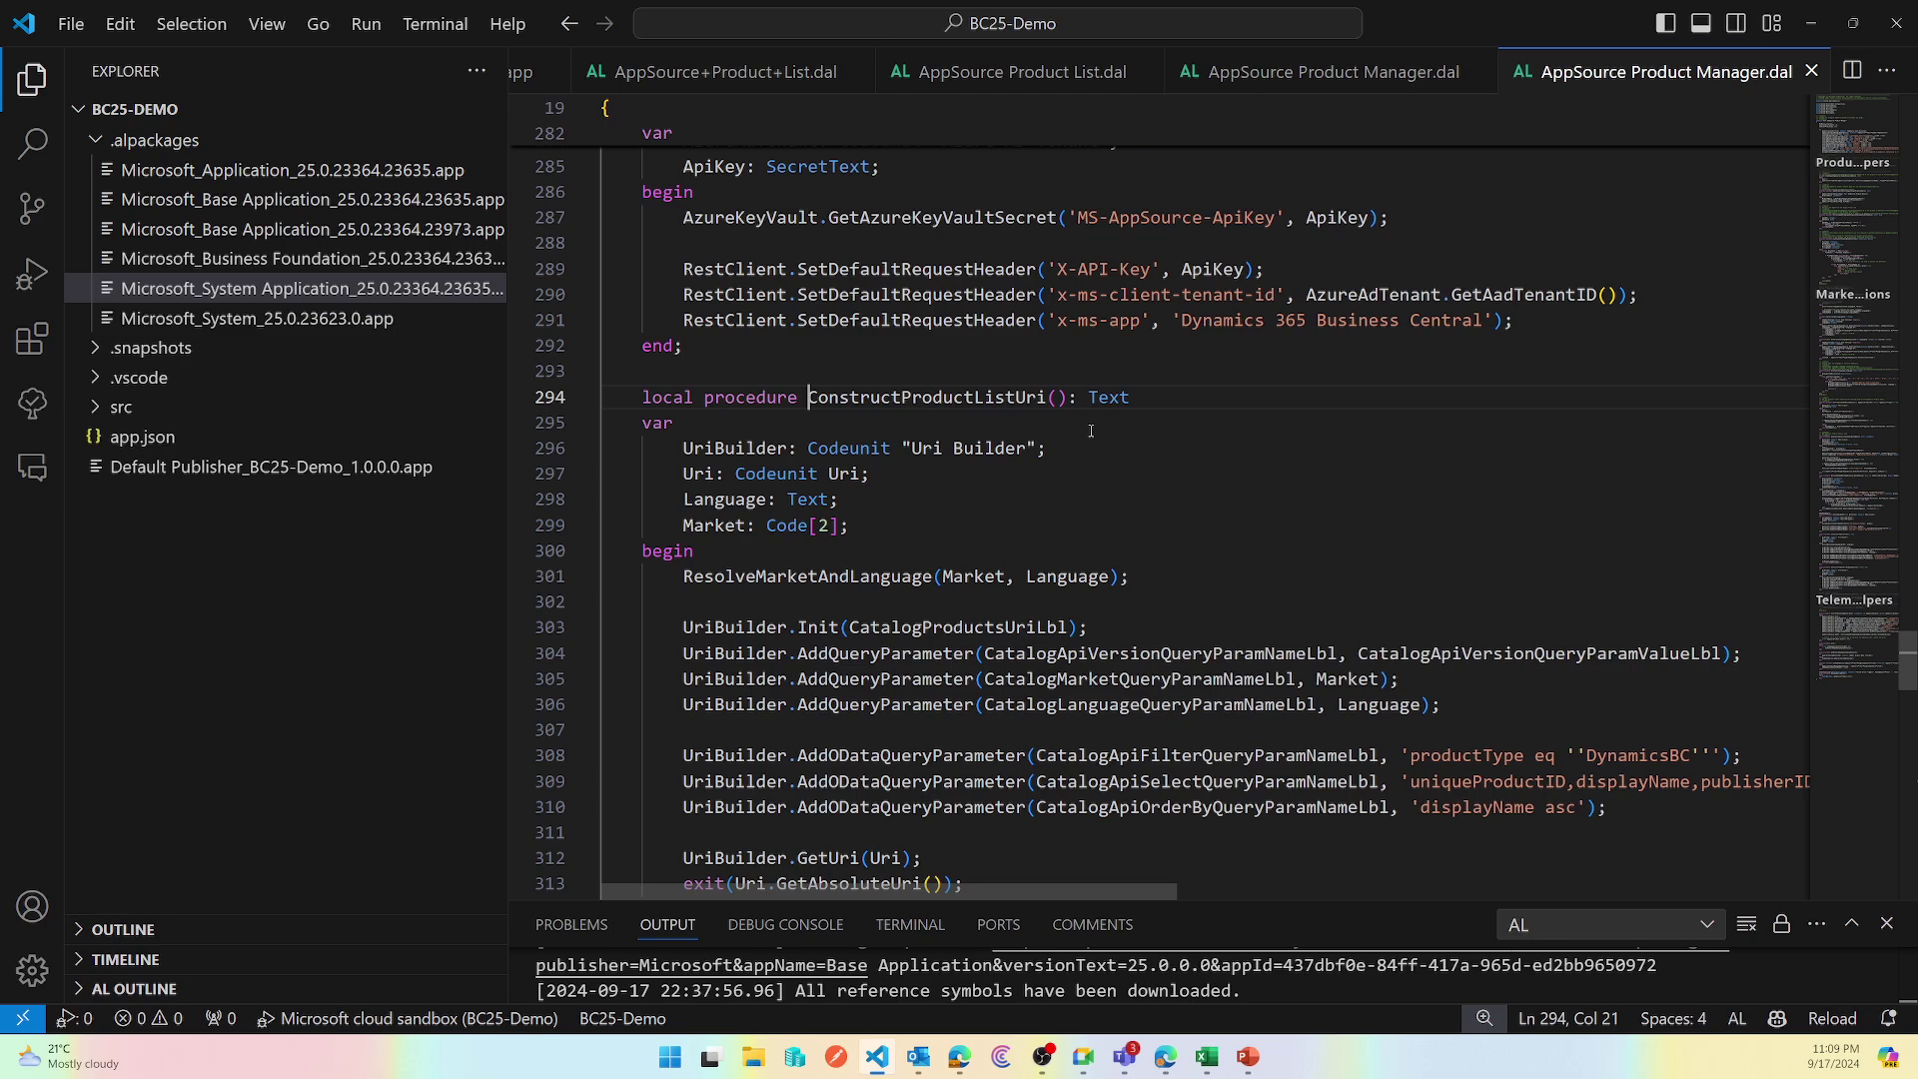
scroll(1091, 430, "down", 2)
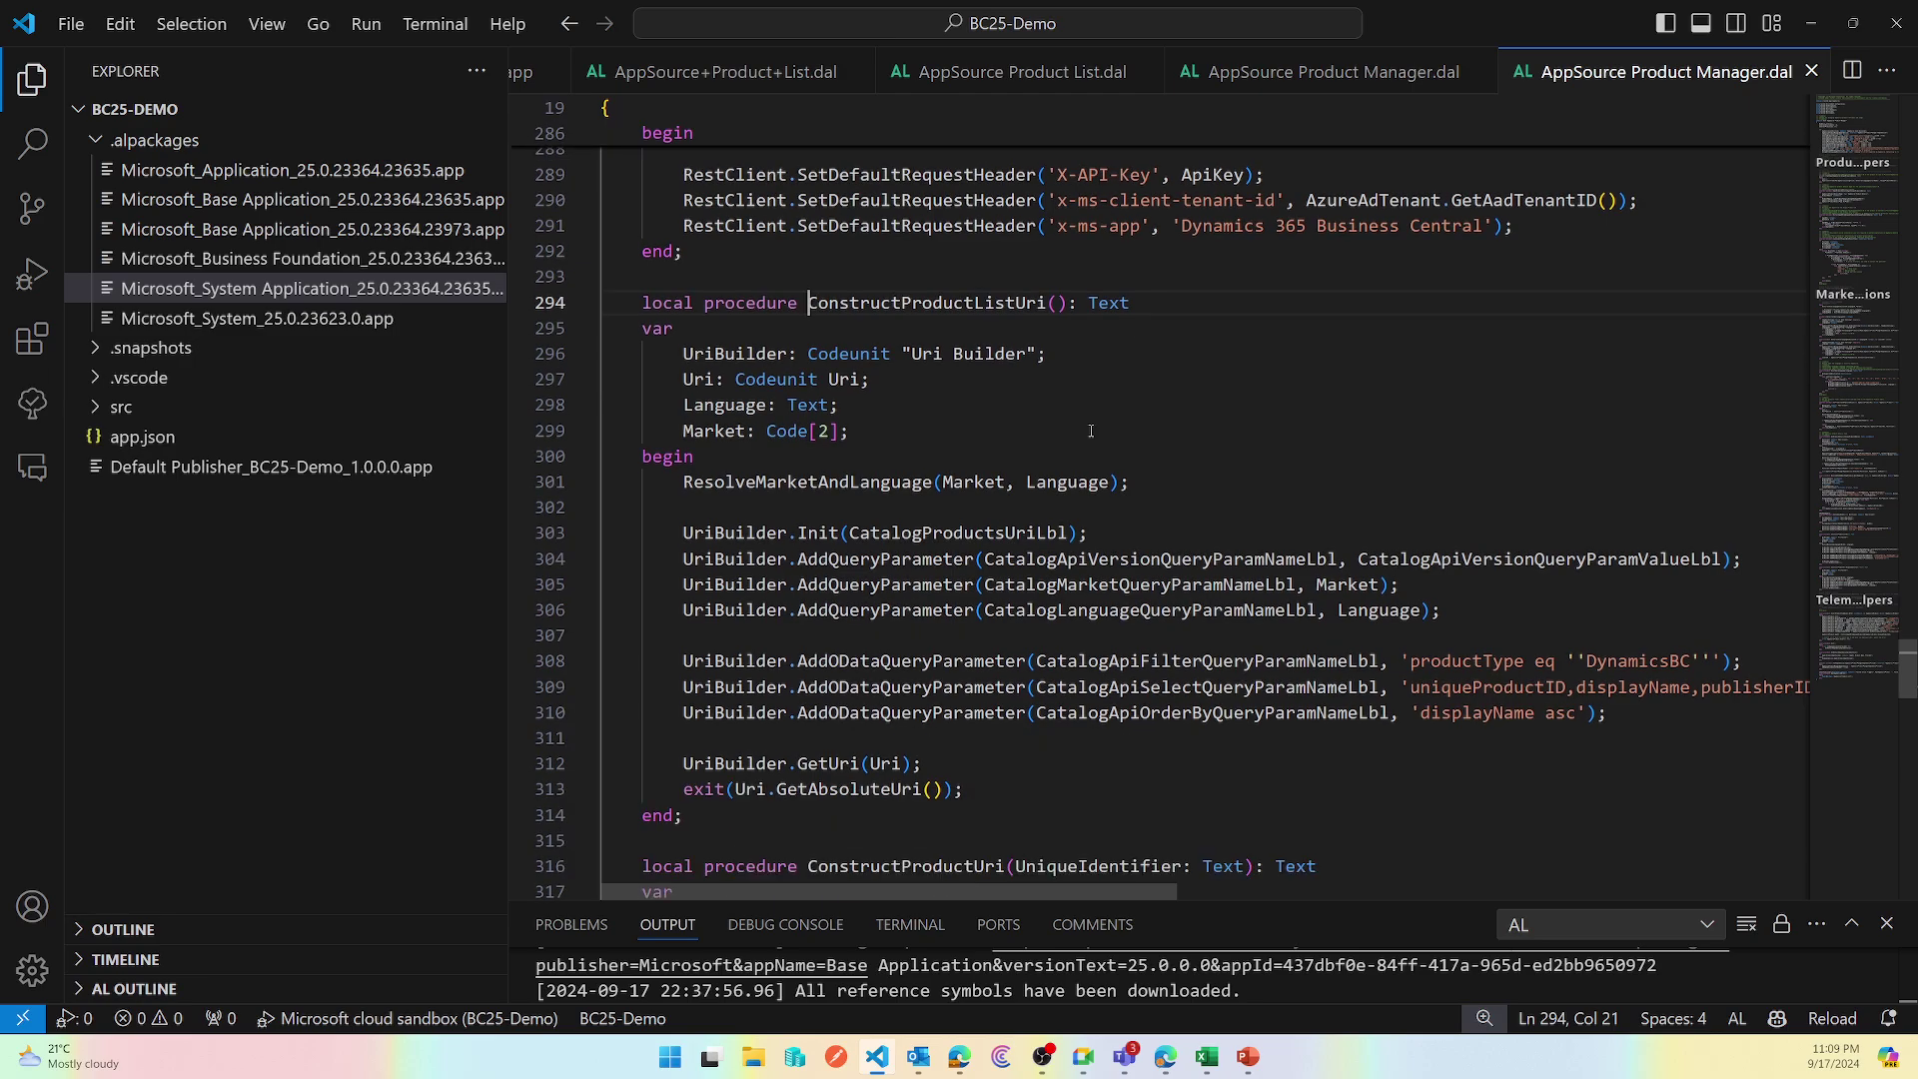
double_click(979, 303)
- Review the UriBuilder query: CatalogProductsUriLbl base address, API version, DynamicsBC productType filter, displayName asc
double_click(762, 531)
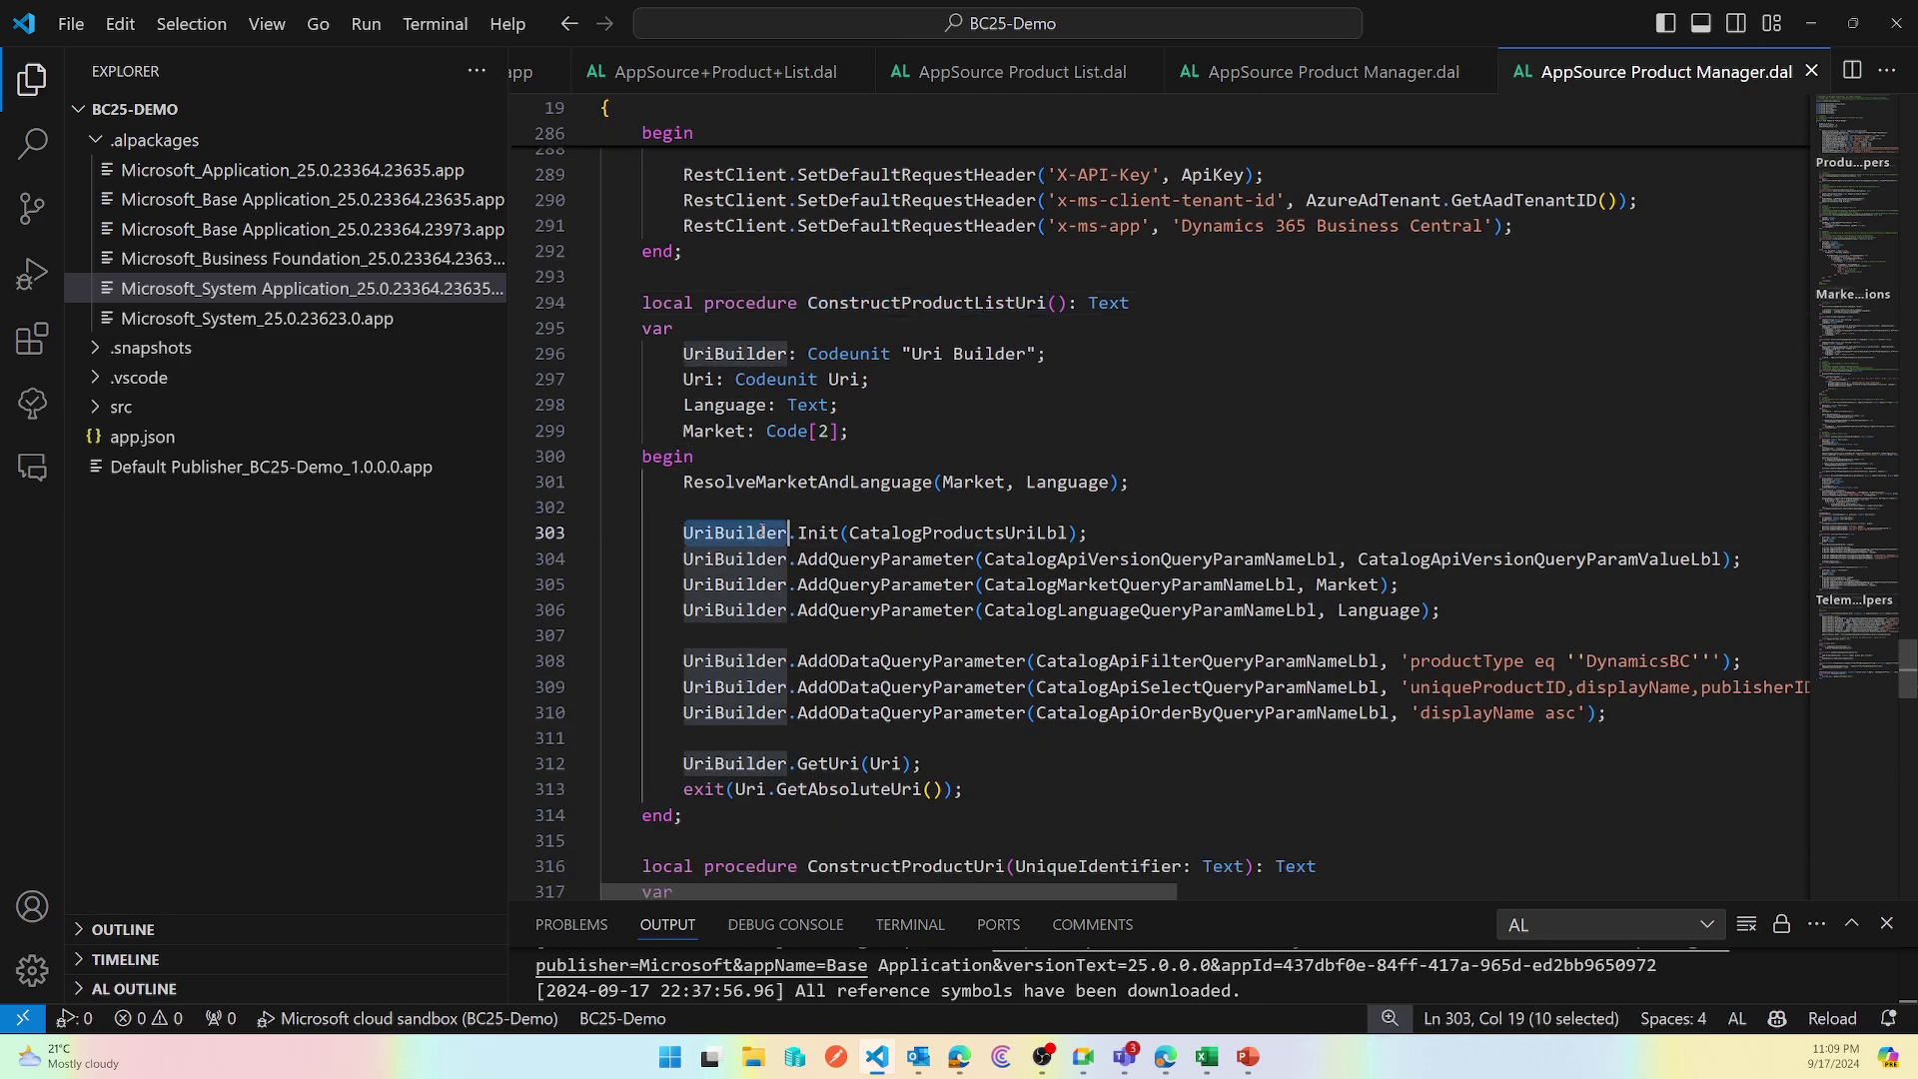
left_click_drag(762, 531, 1016, 552)
double_click(1032, 534)
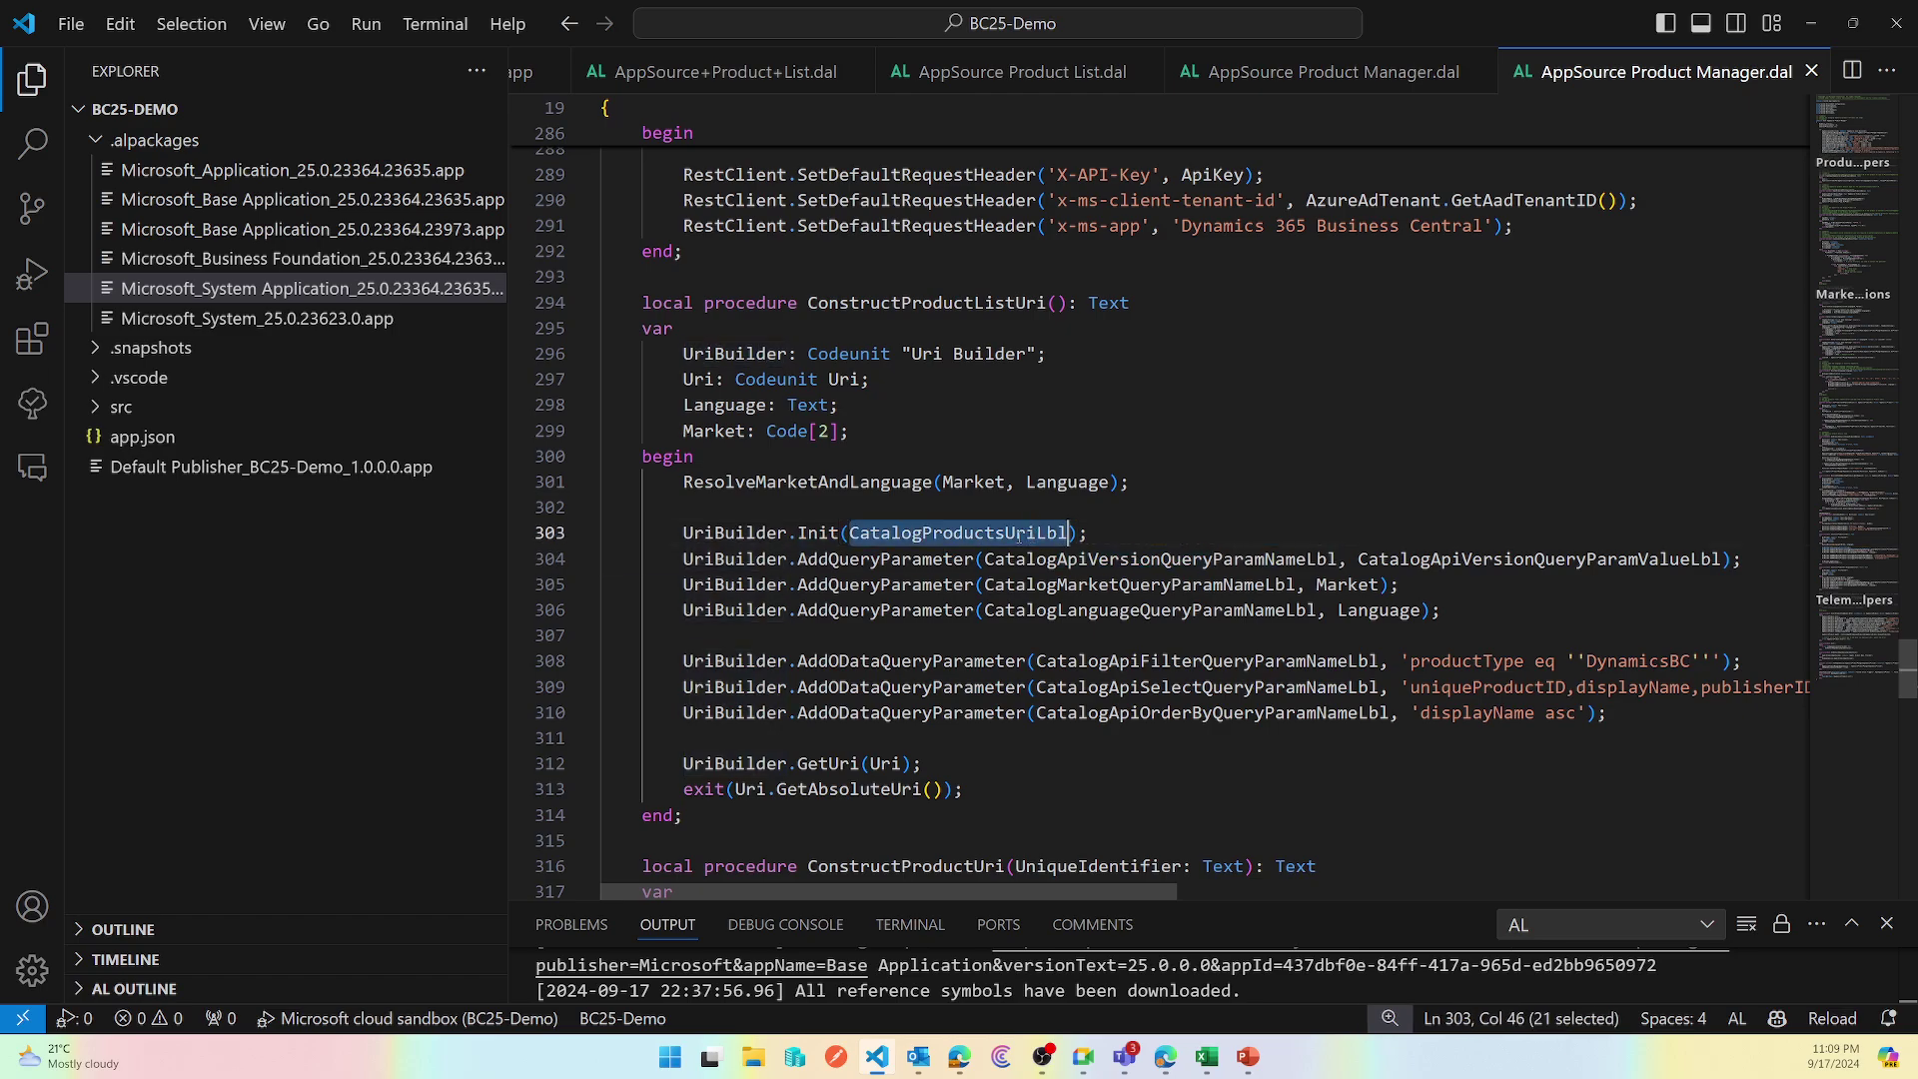
key("Up")
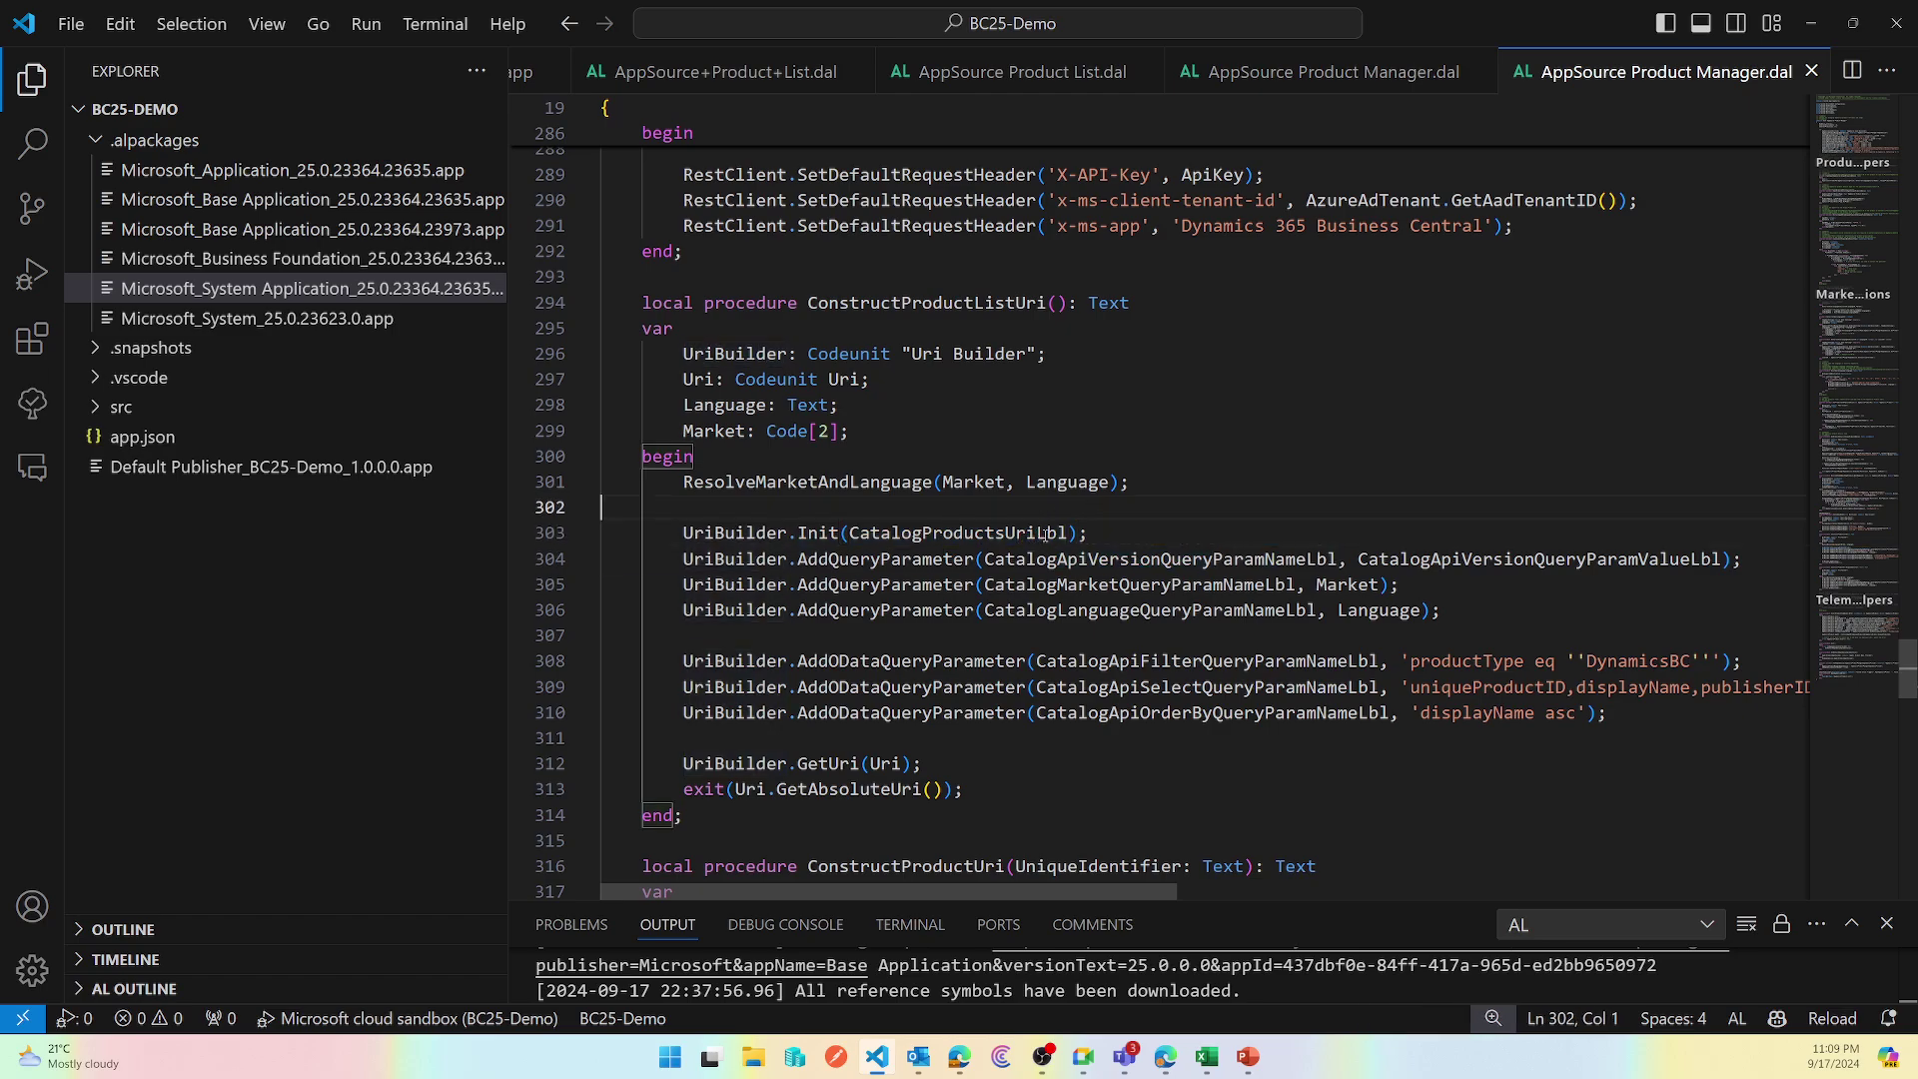
double_click(1044, 534)
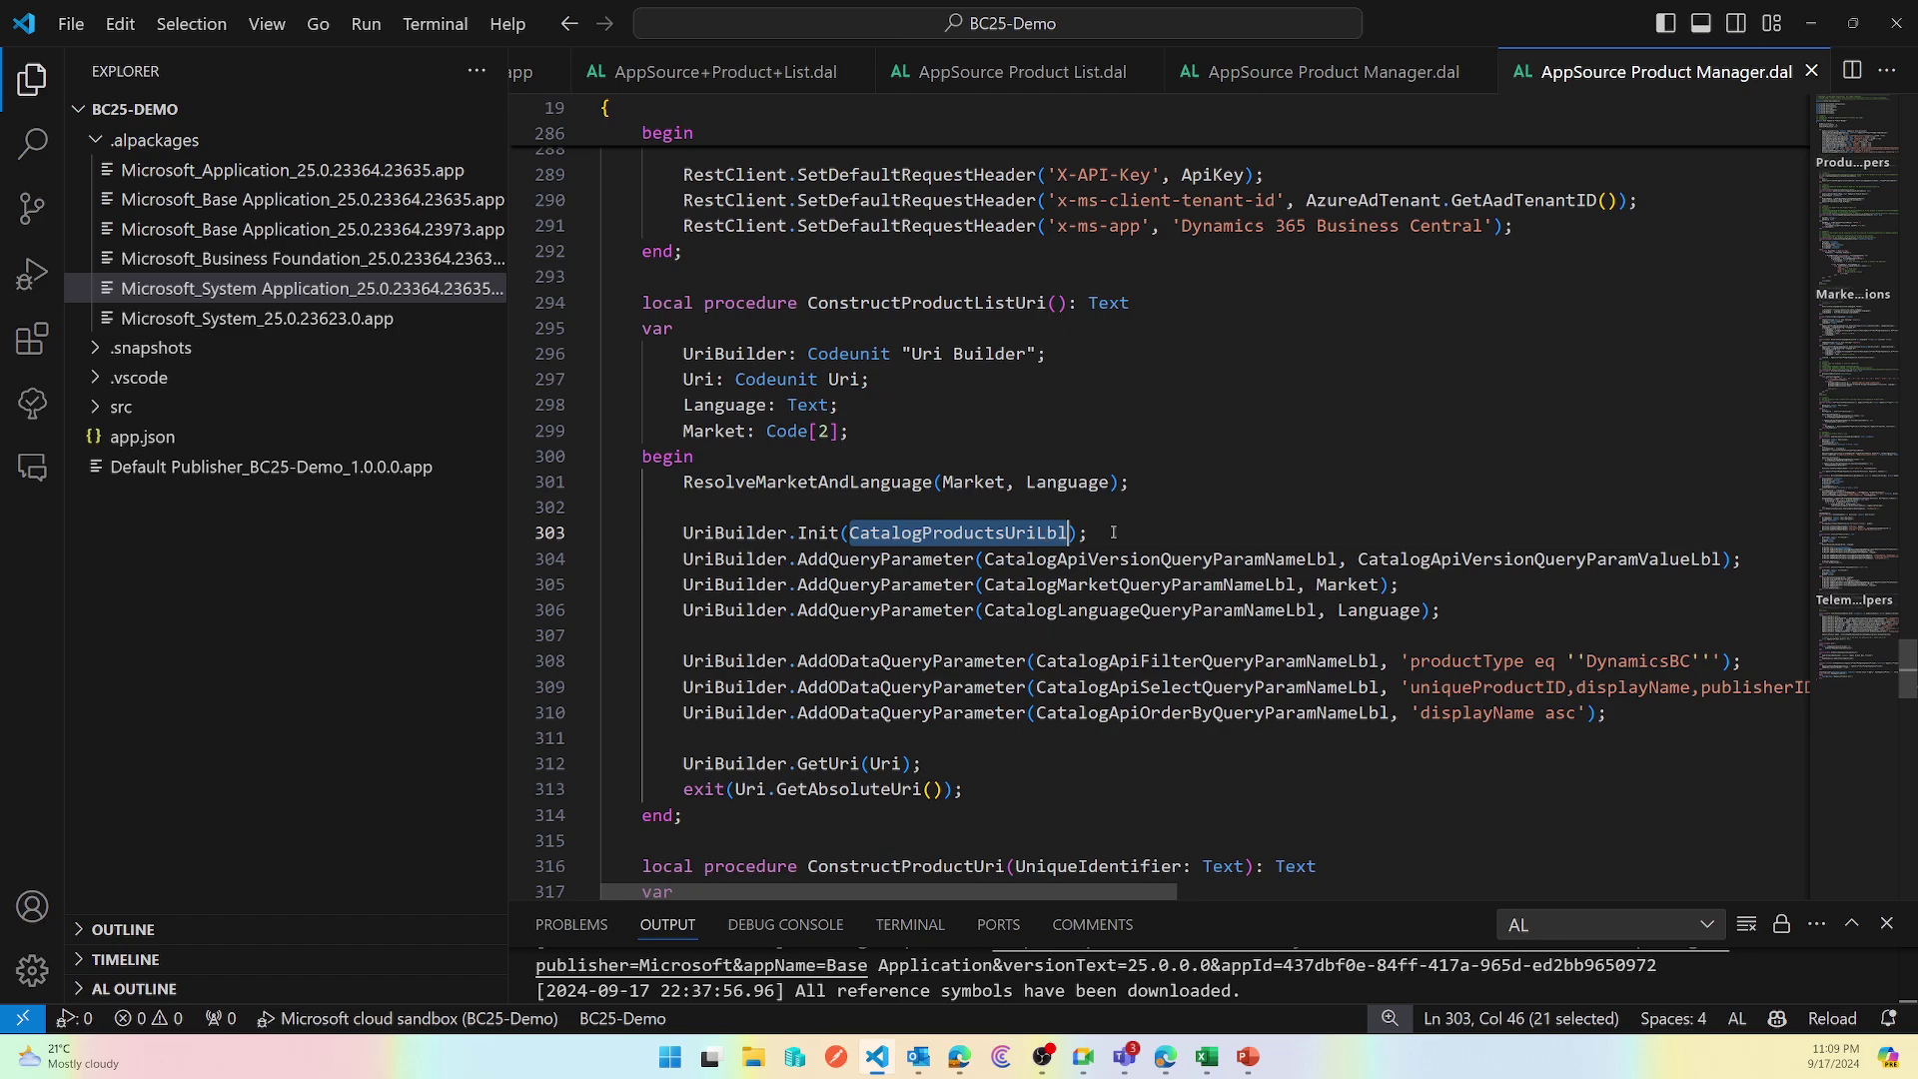
double_click(1490, 661)
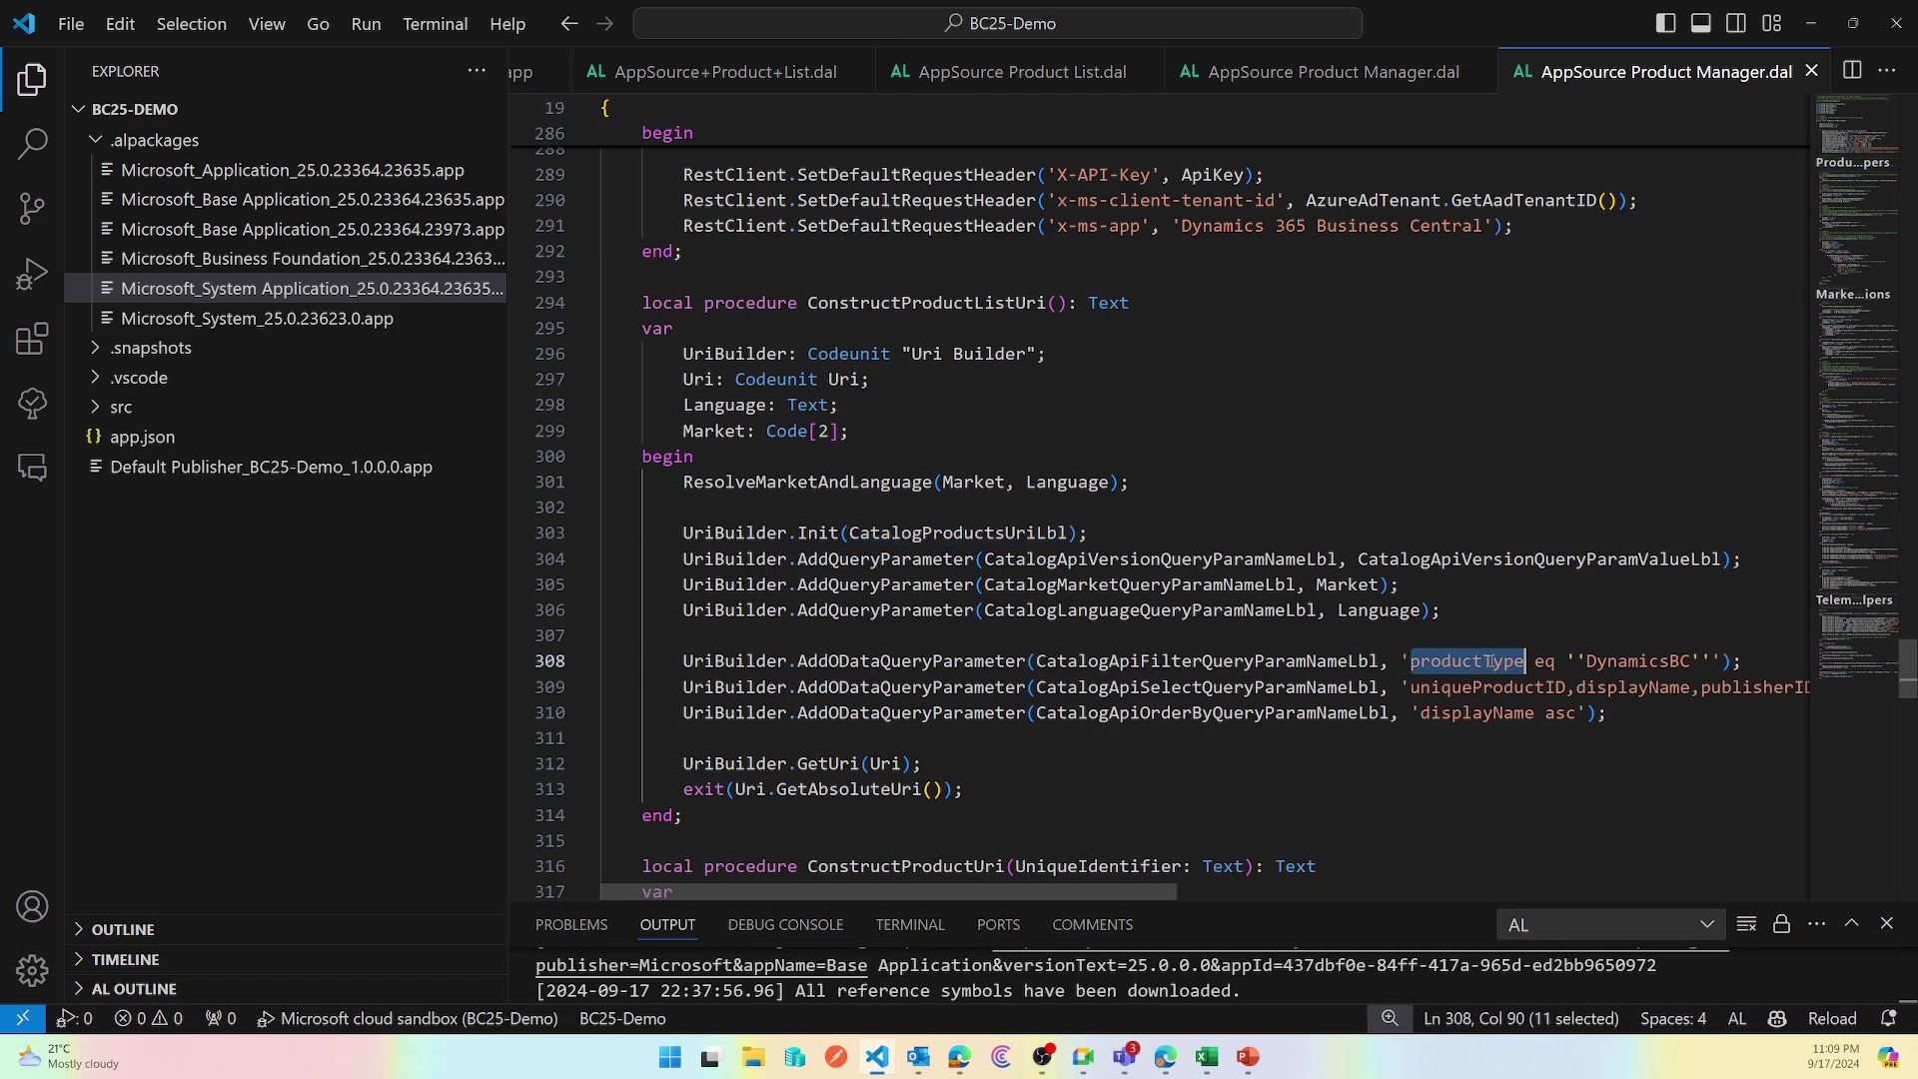
left_click_drag(1490, 661, 1703, 661)
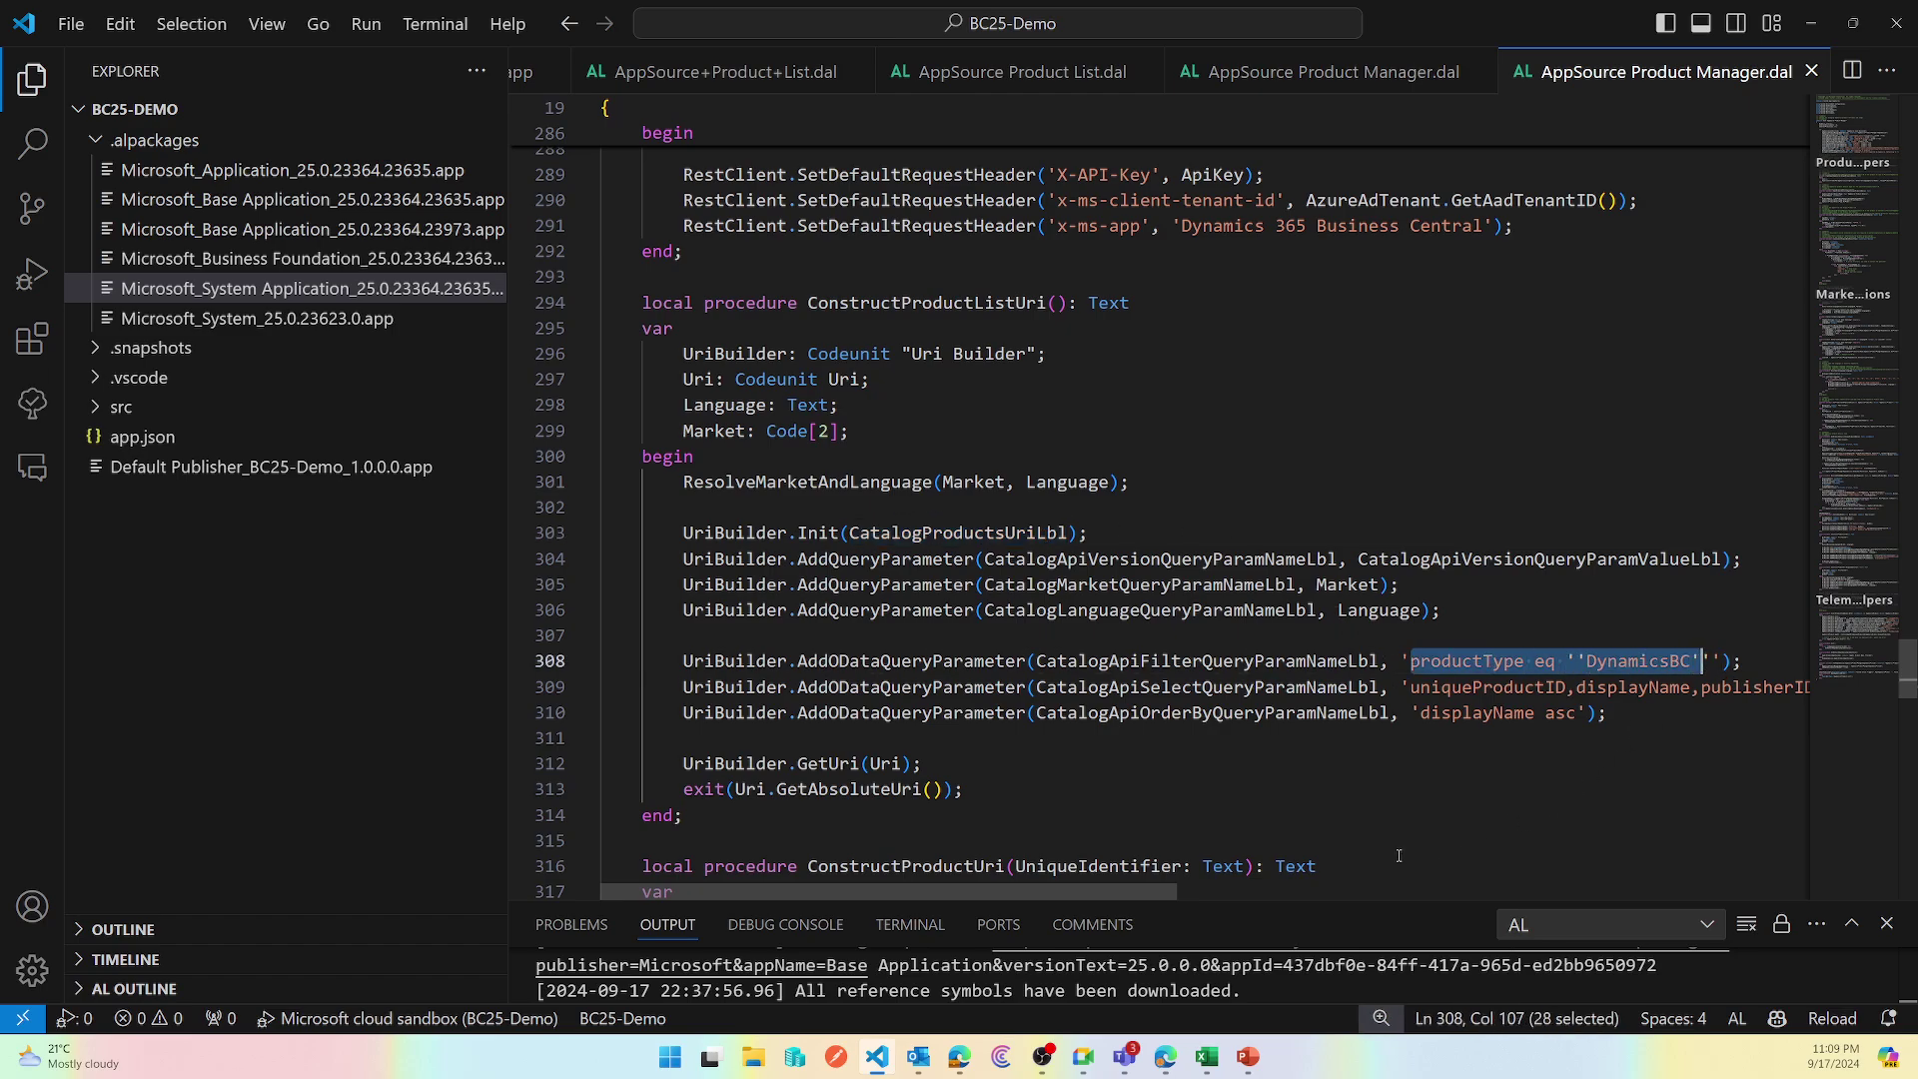
mouse_move(1151, 890)
left_mouse_down()
mouse_move(1766, 889)
mouse_move(1142, 890)
left_mouse_up()
left_click_drag(1420, 712, 1578, 712)
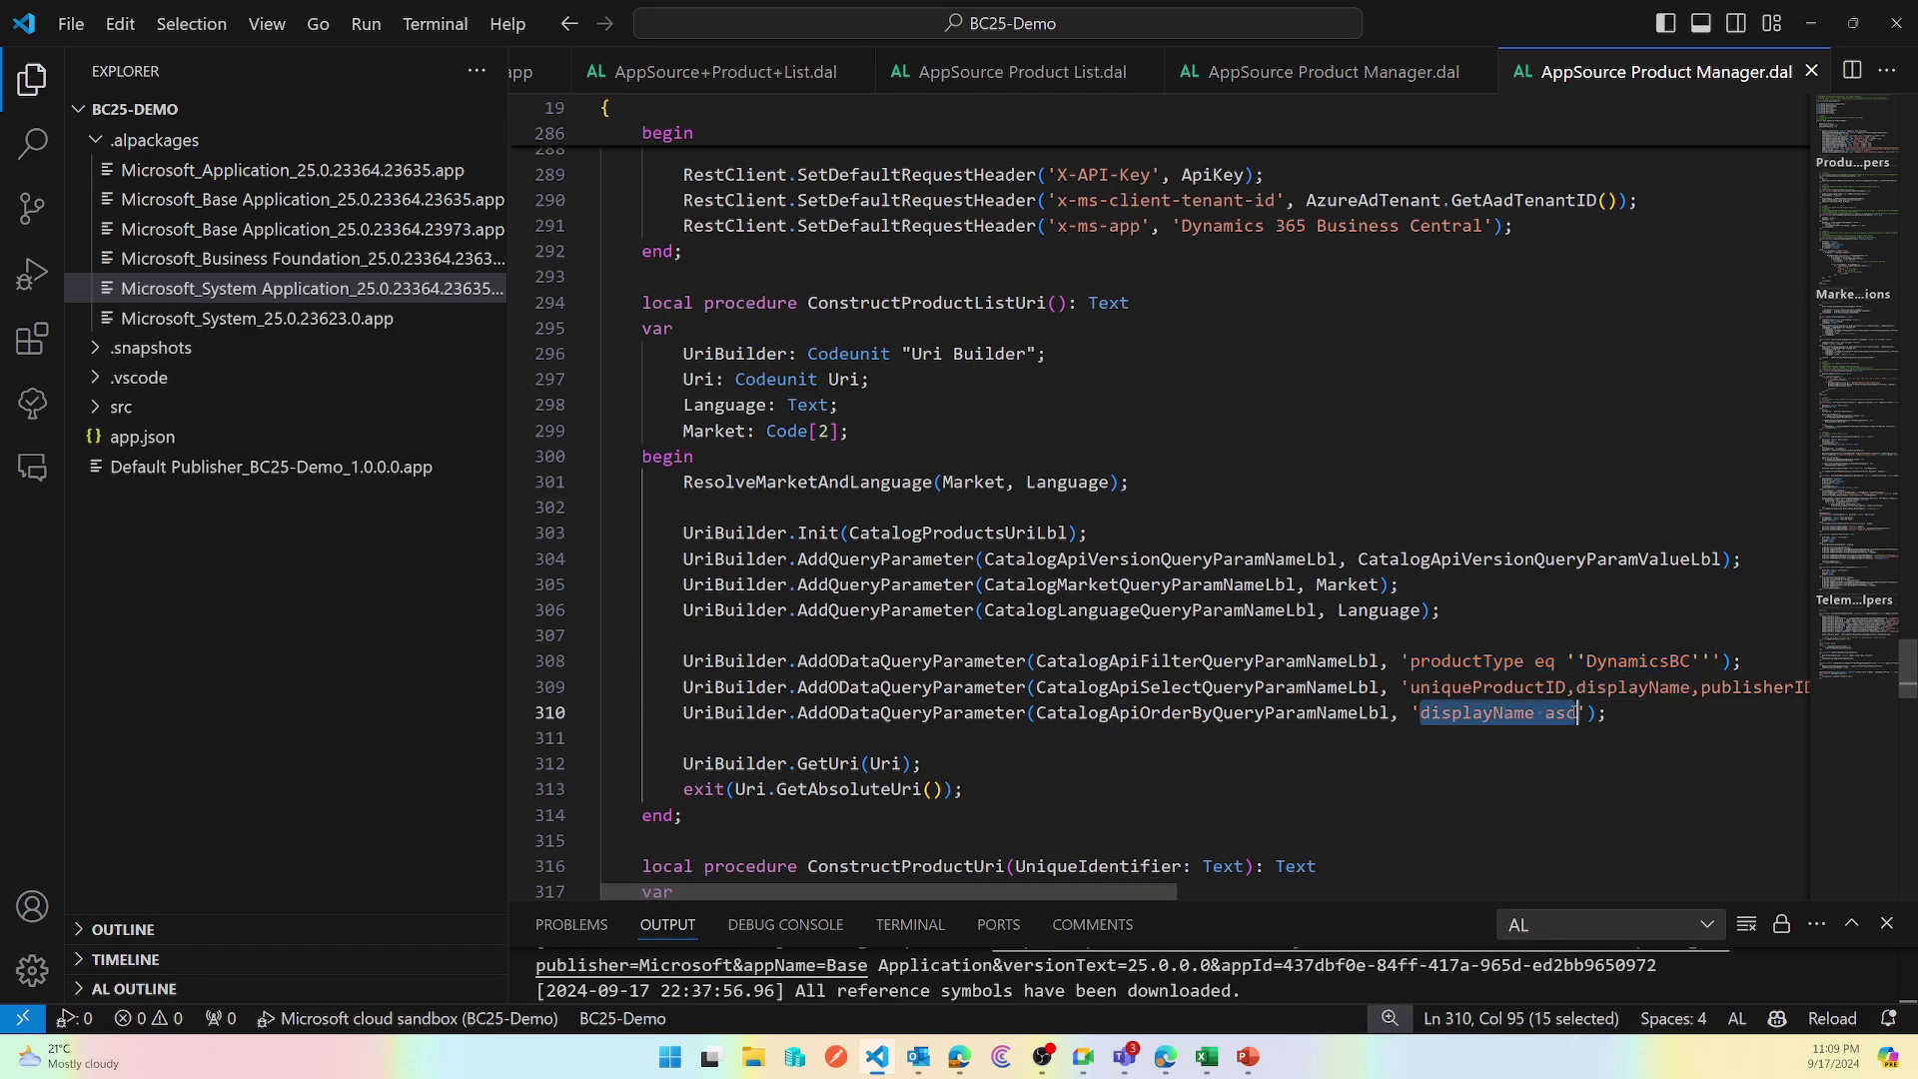
left_click(894, 764)
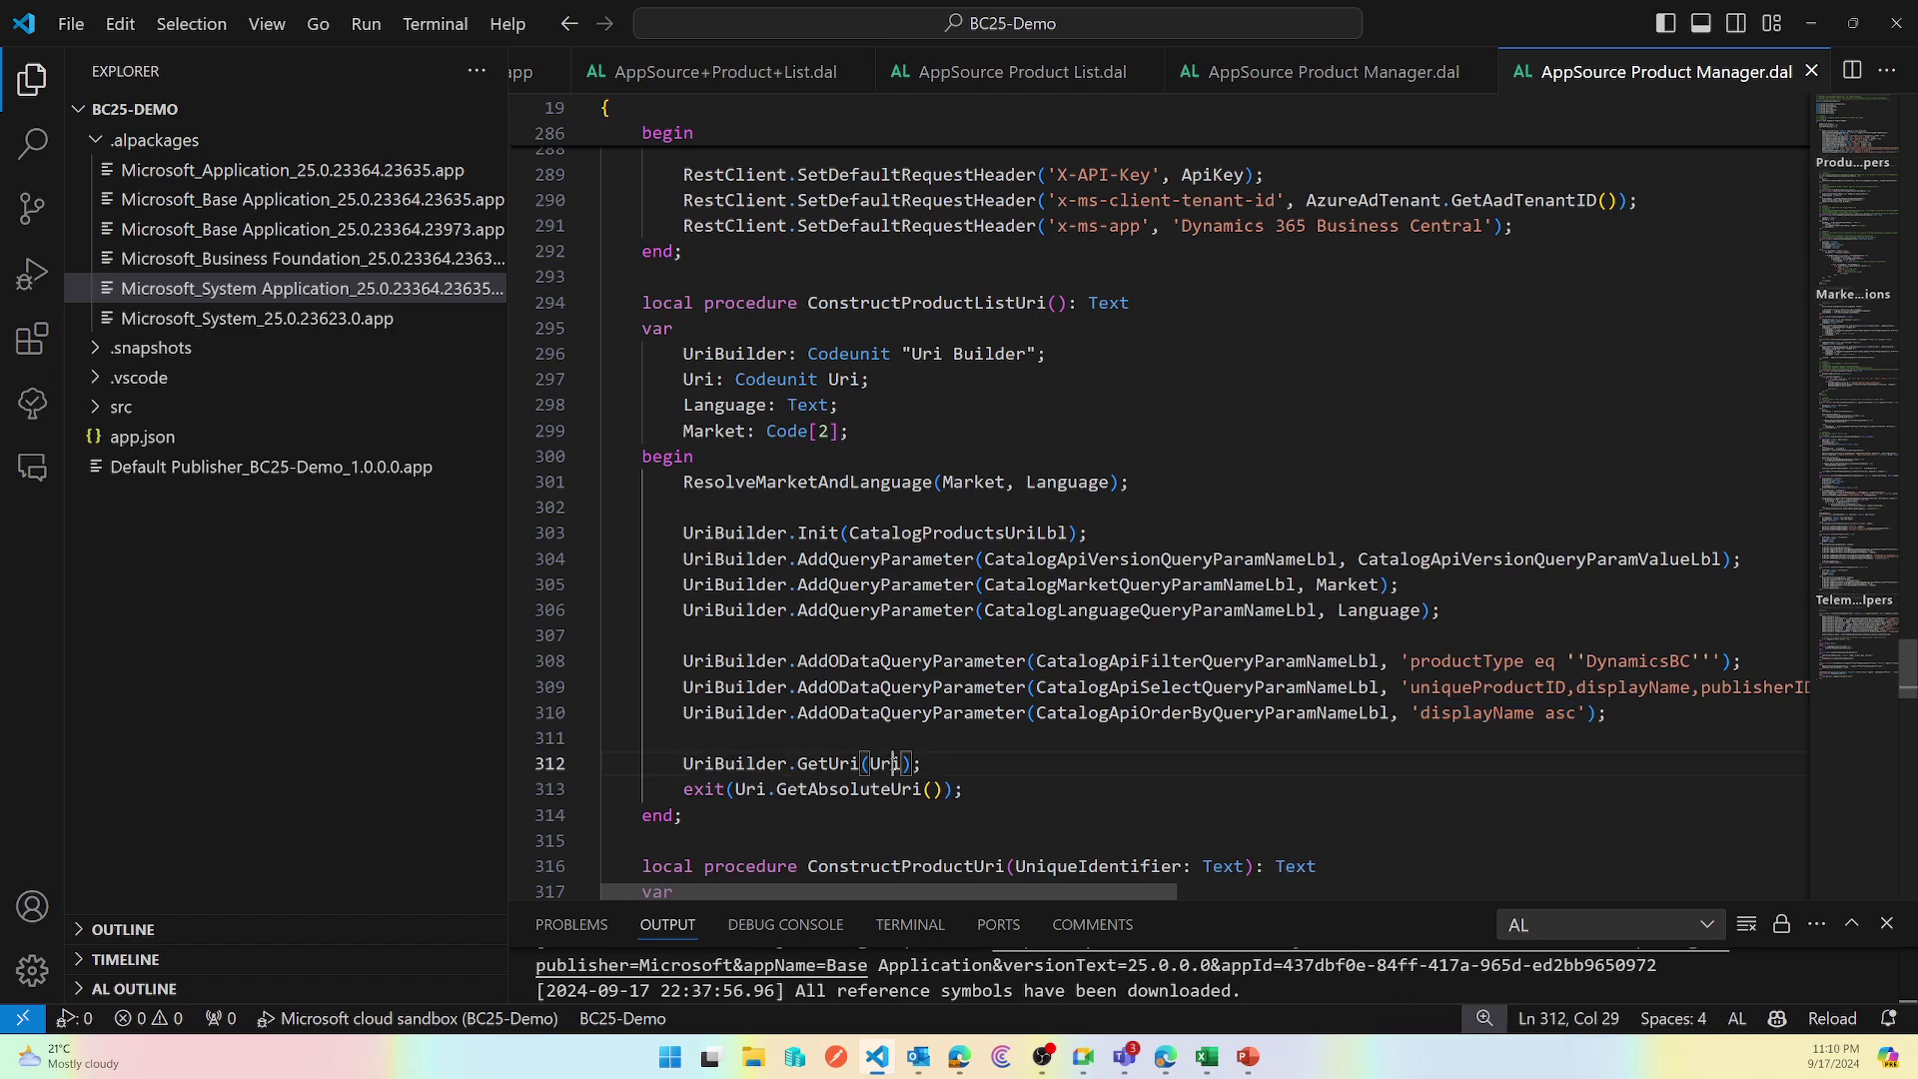
- Jump to the DownloadAndAddNextPageProducts definition and highlight its InsertProductFromObject call
double_click(994, 303)
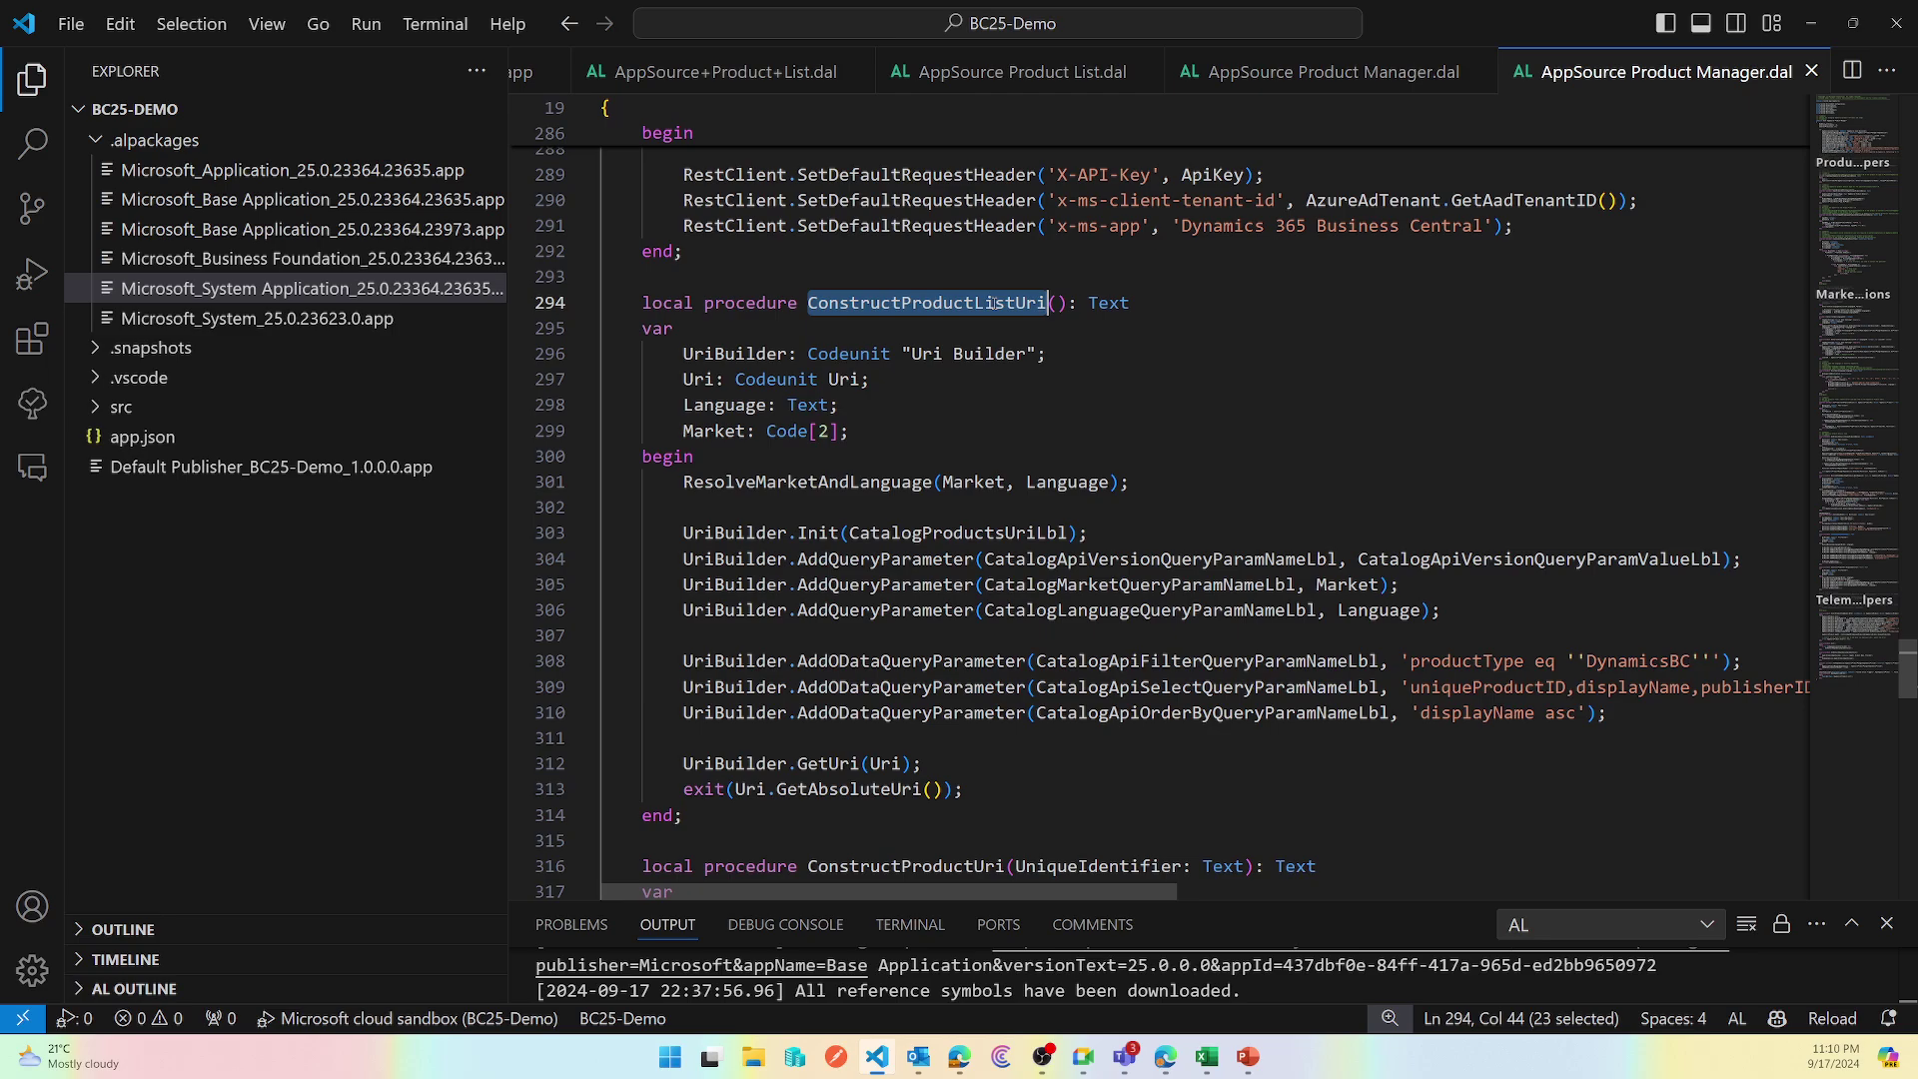
key("F12")
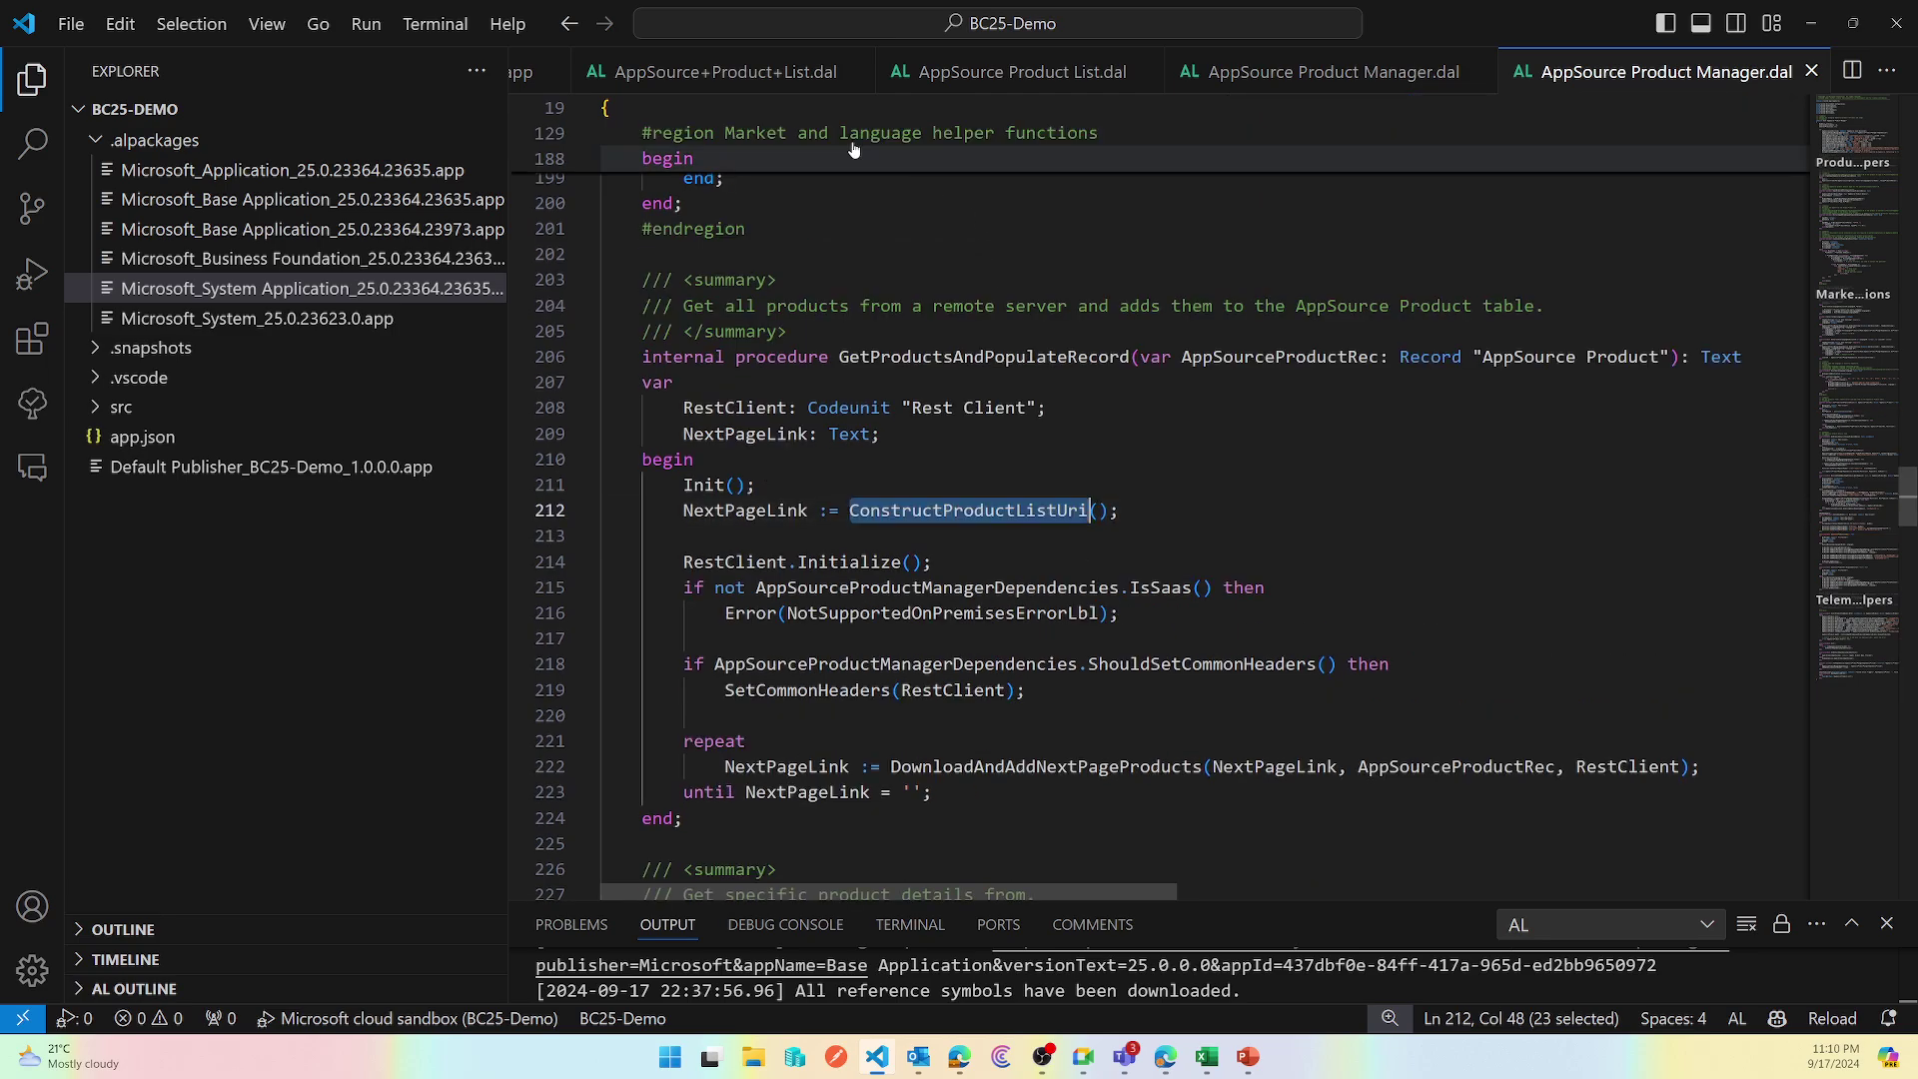
double_click(1115, 768)
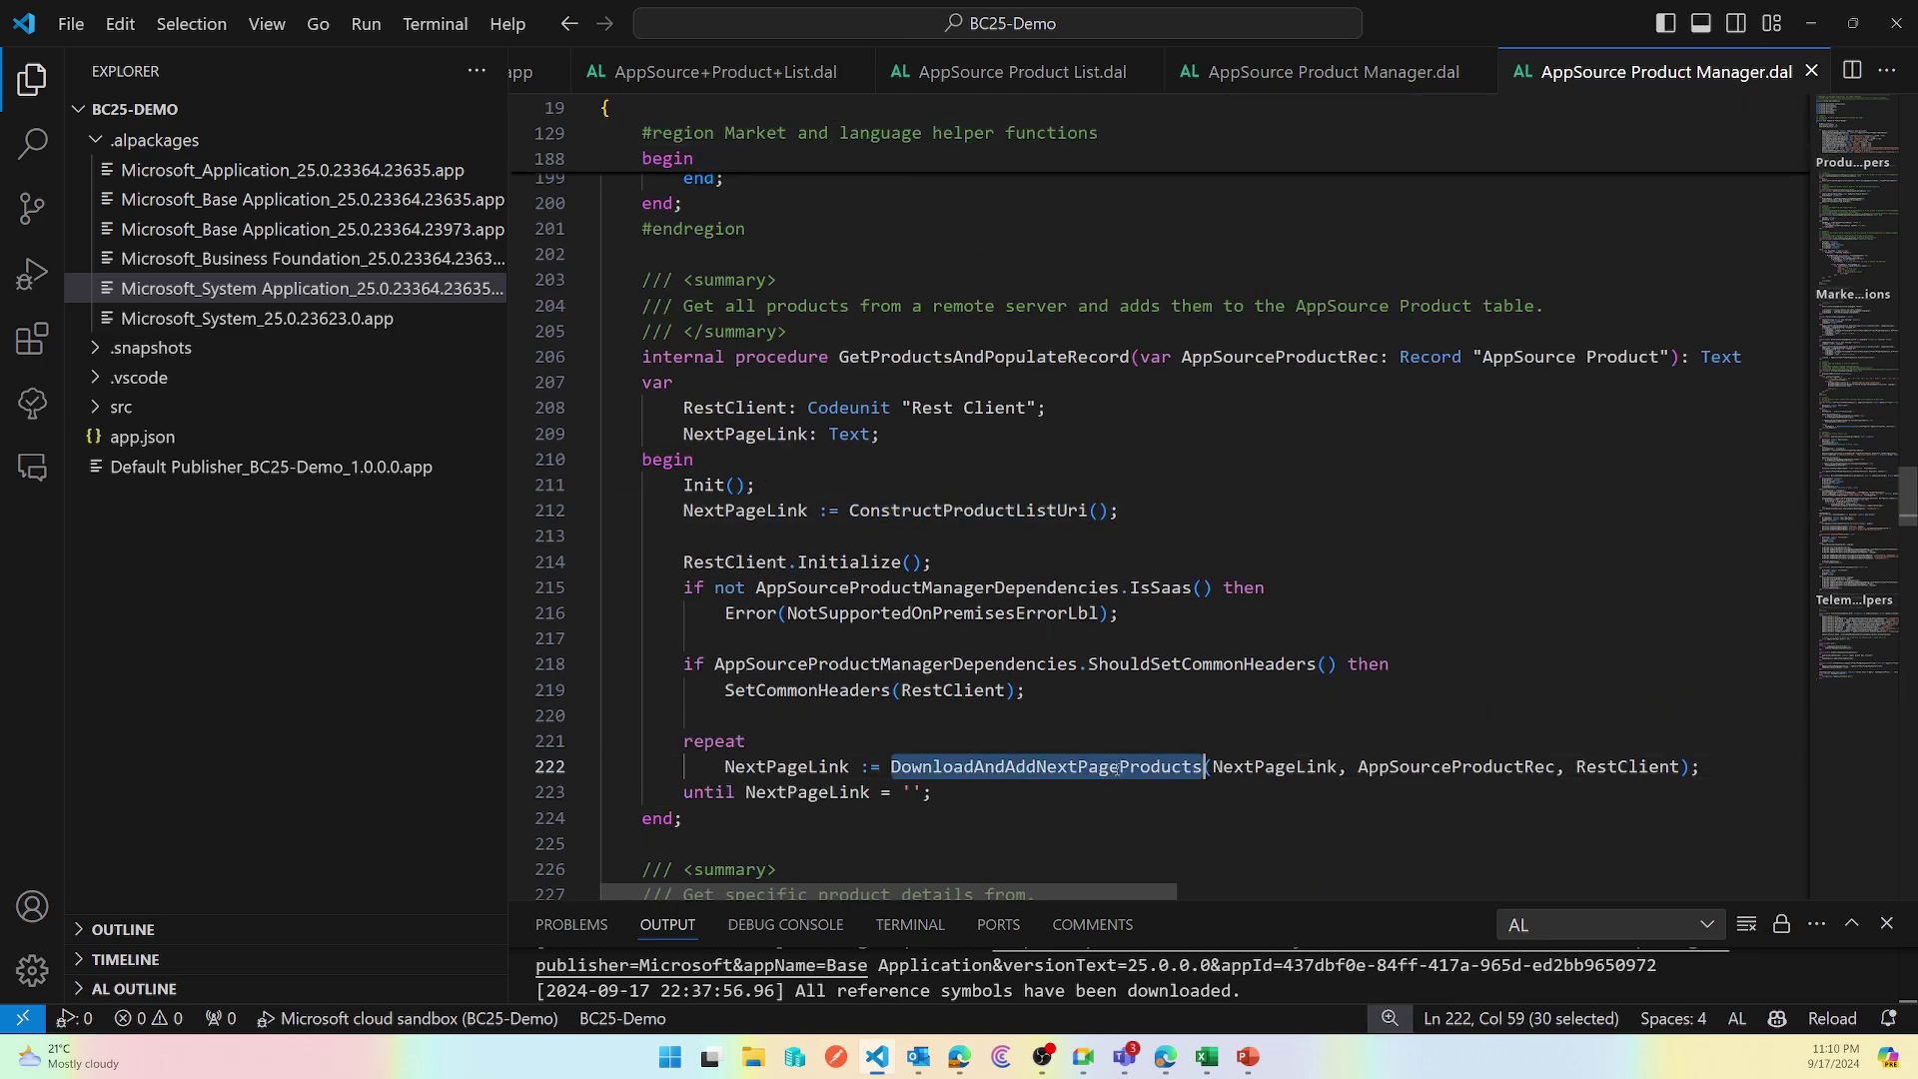
key("ctrl+f")
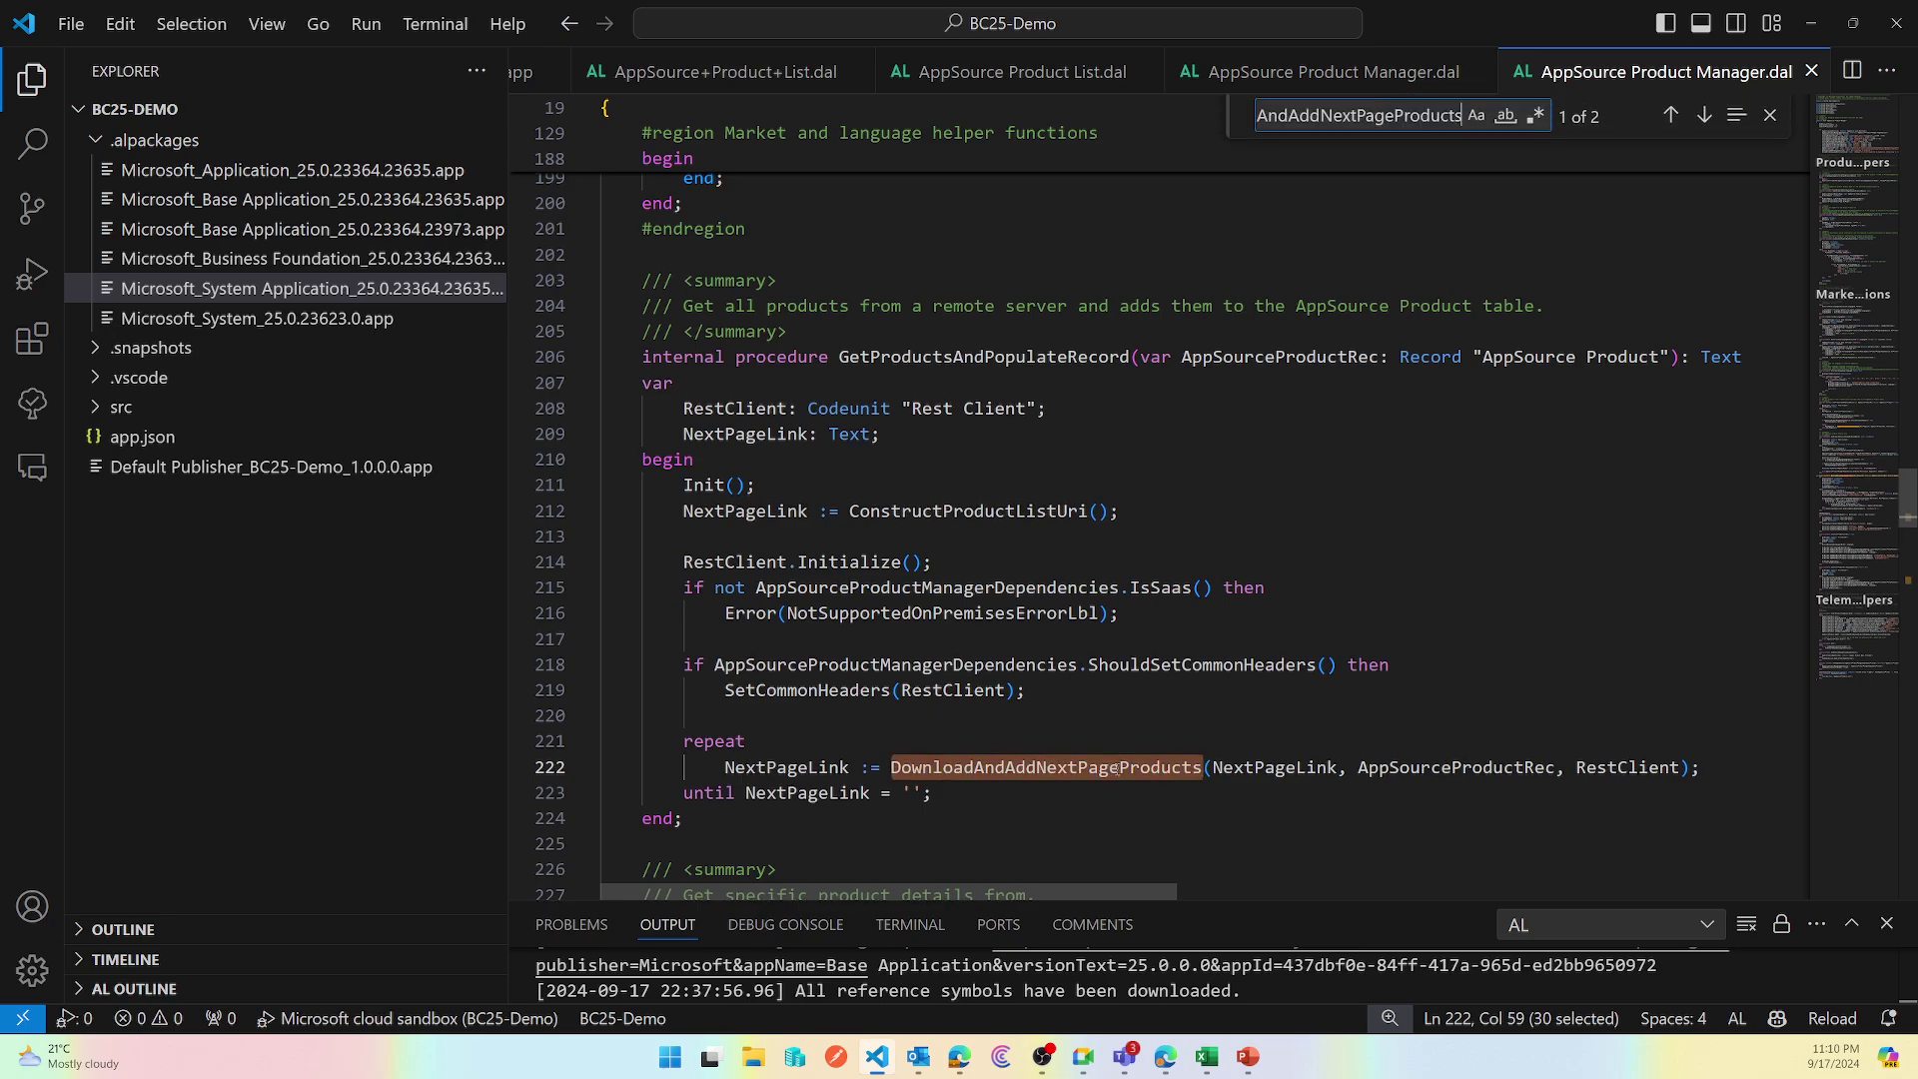
key("Return")
key("Escape")
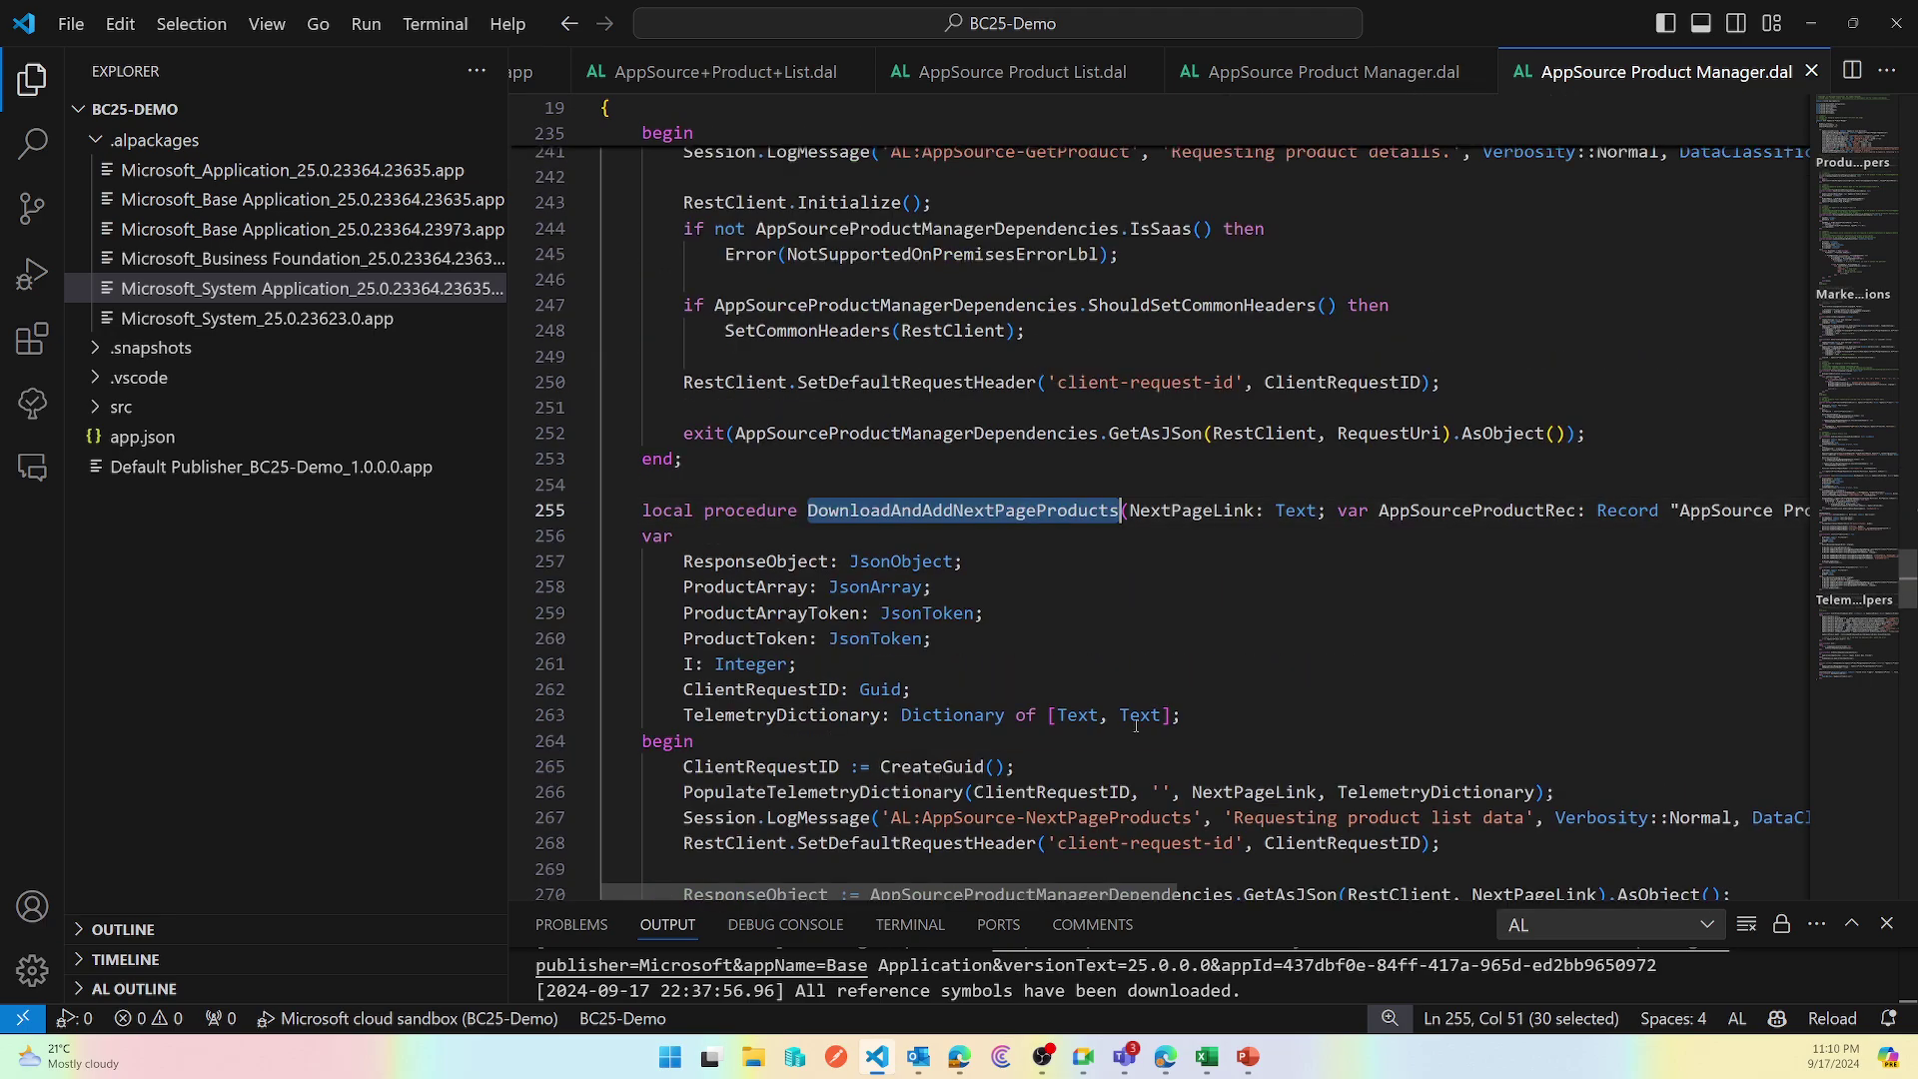
scroll(1137, 699, "down", 4)
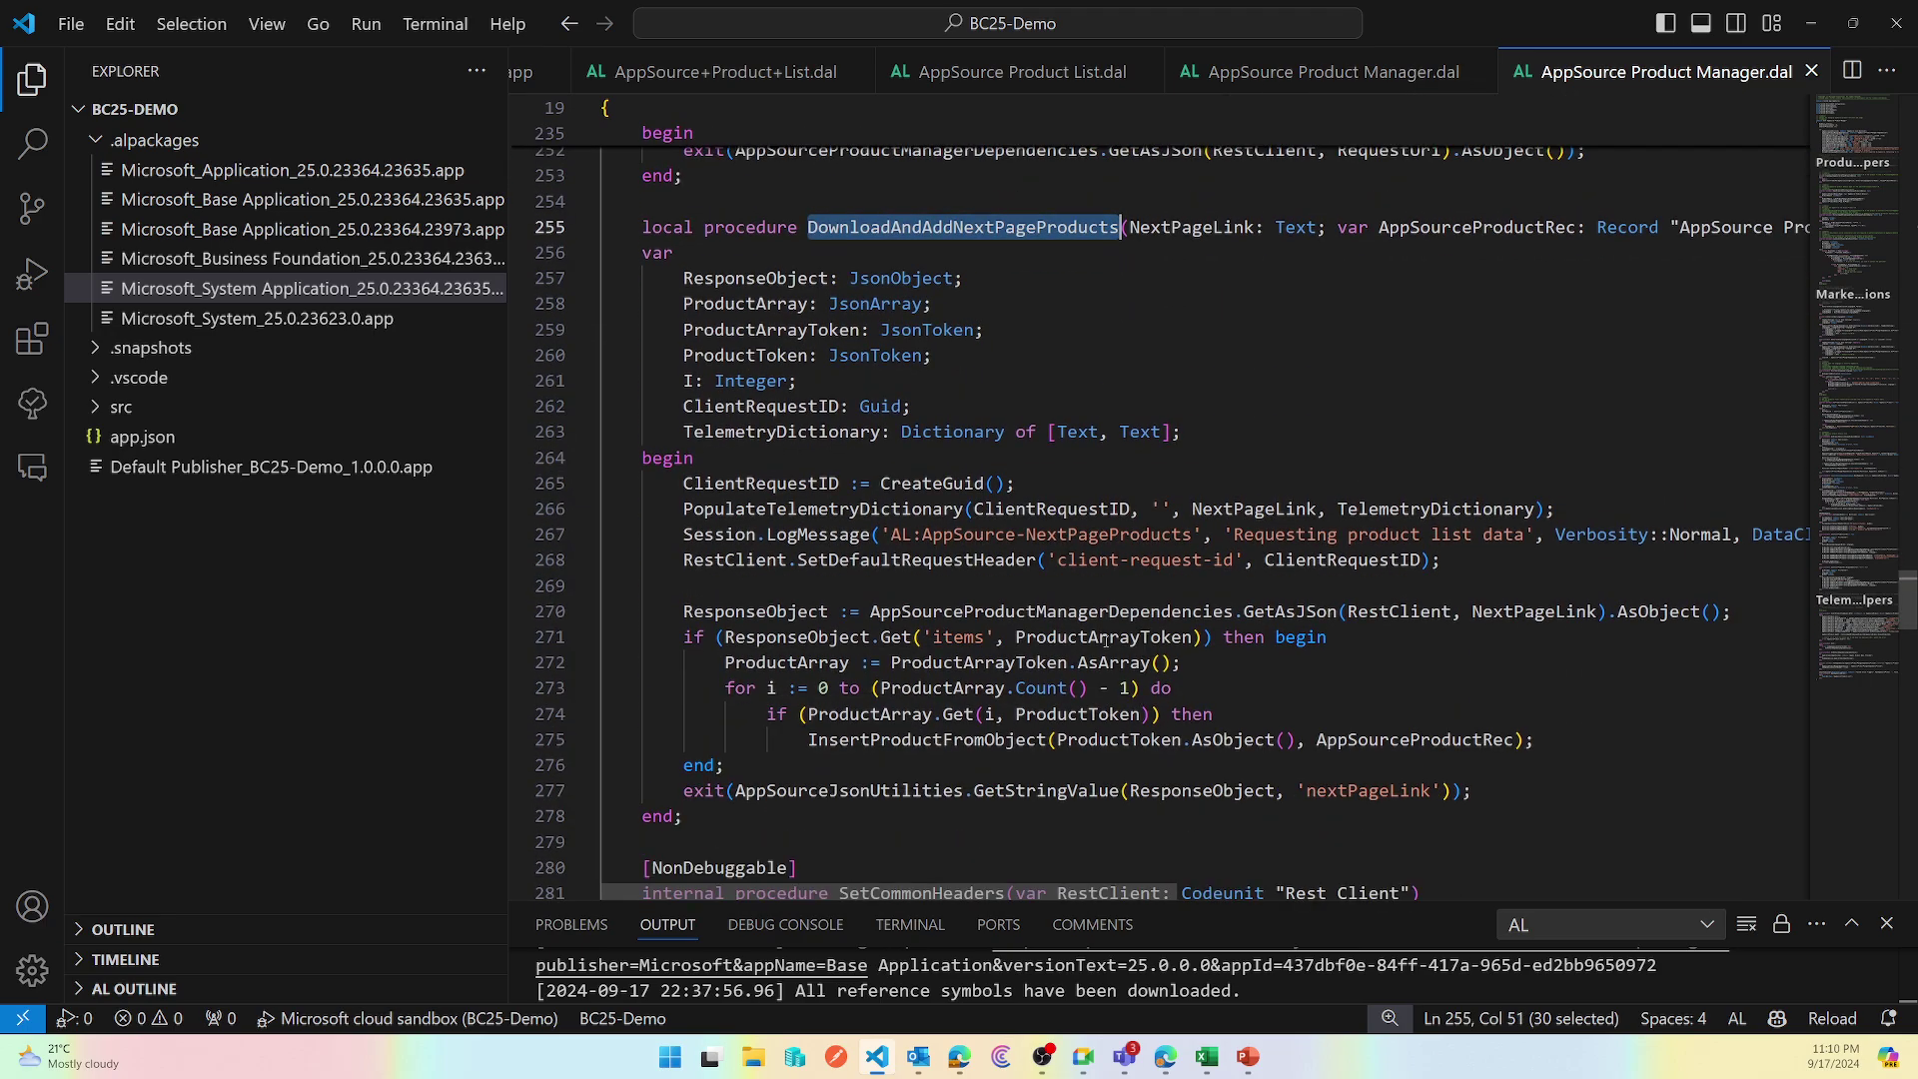
double_click(916, 740)
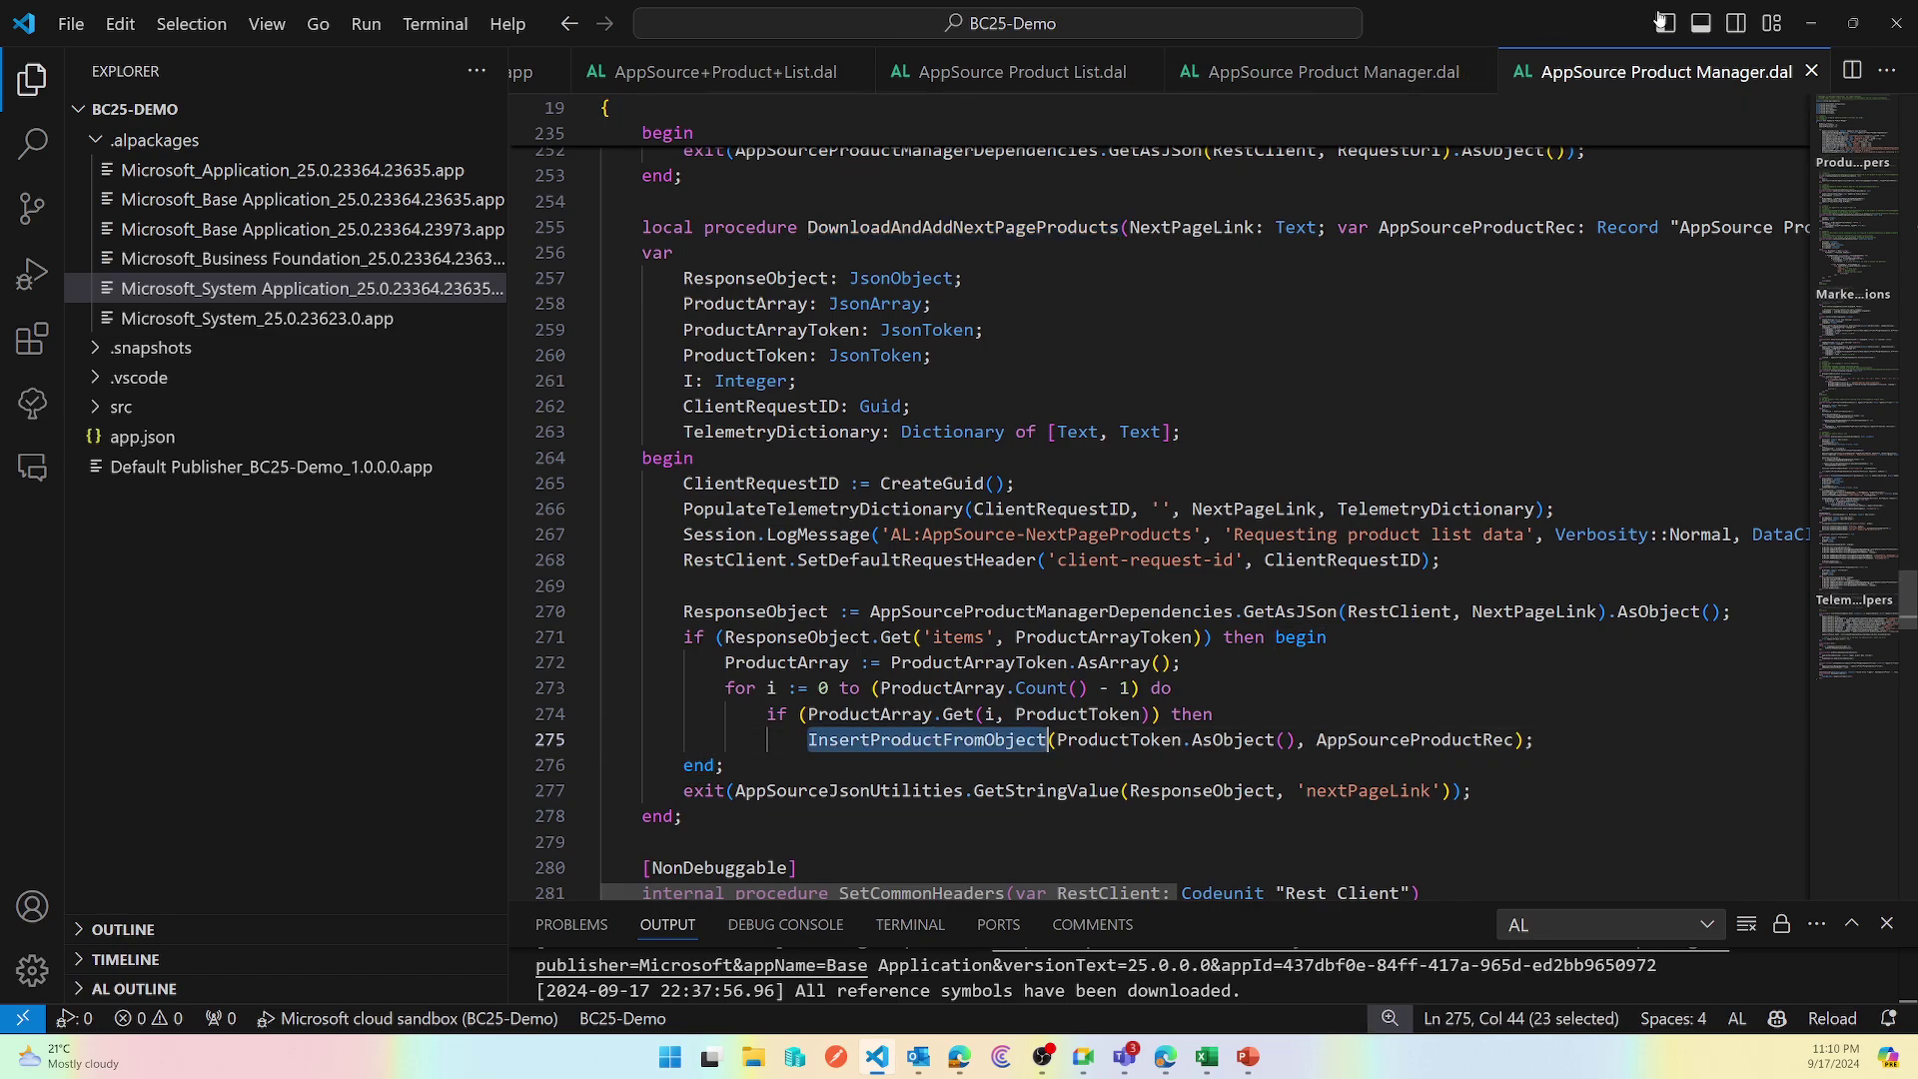
- Minimize VS Code to get back to the Business Central AppSource Apps page with Page Inspection
left_click(1810, 22)
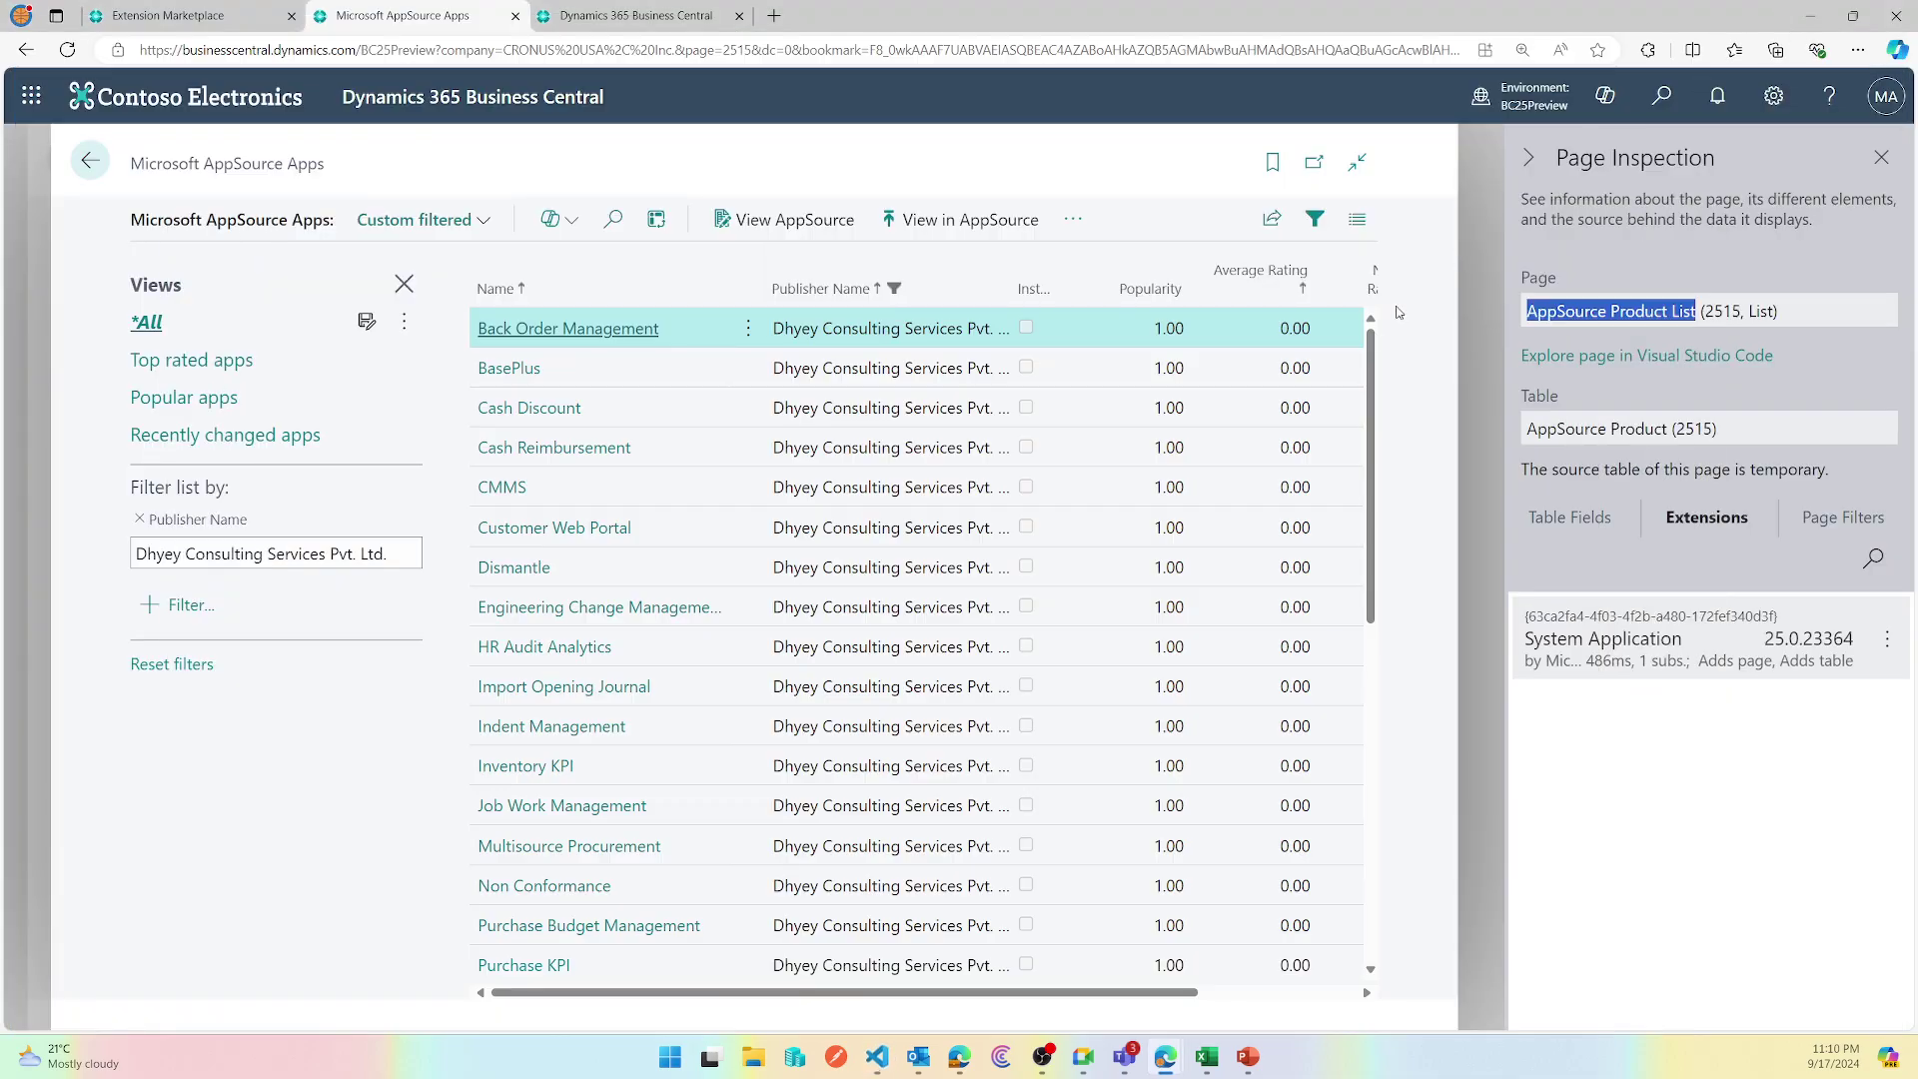